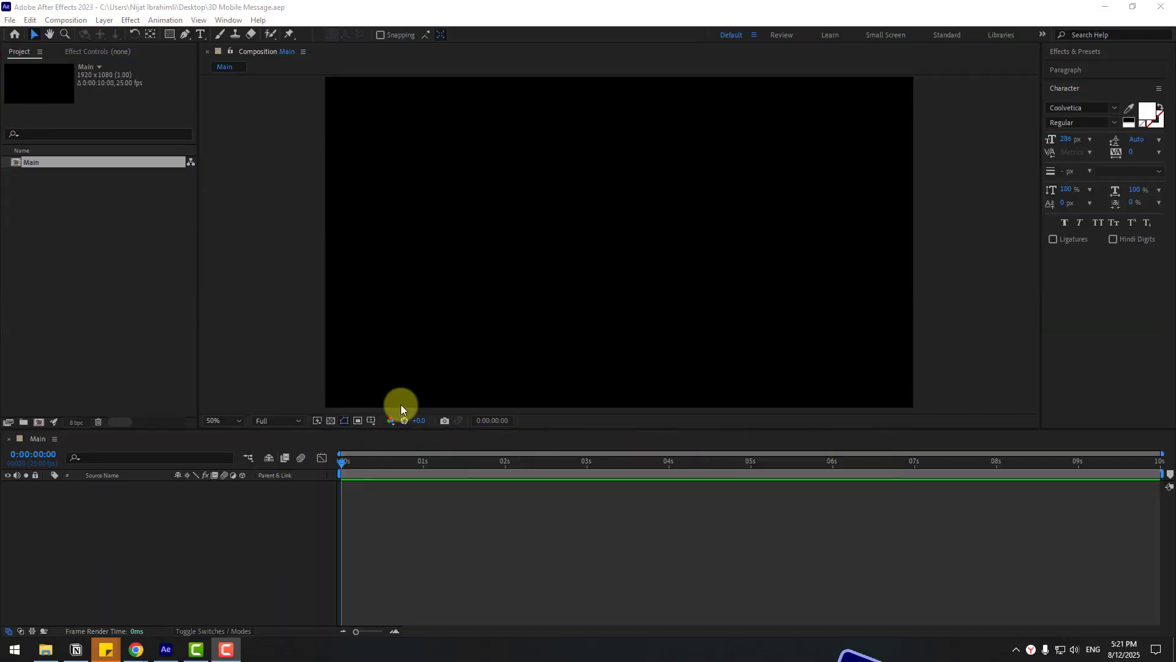
# Create a solid named E3D in the Main composition and apply the Video Copilot Element effect to it
pyautogui.rightClick(109, 535)
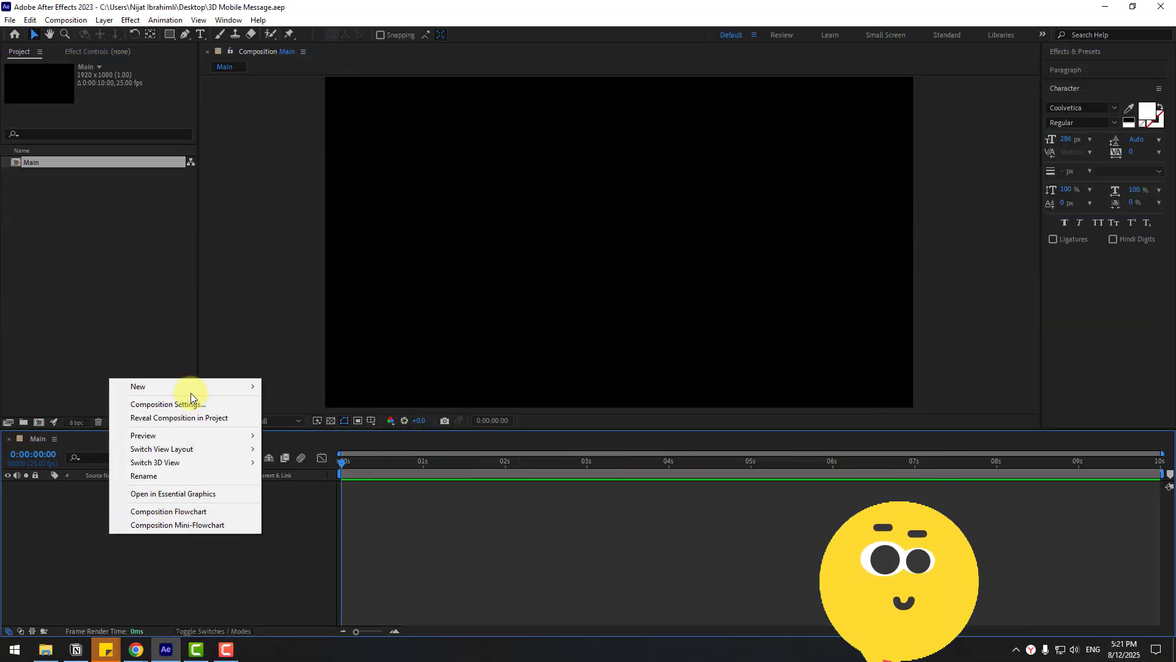
pyautogui.moveTo(263, 388)
pyautogui.click(283, 417)
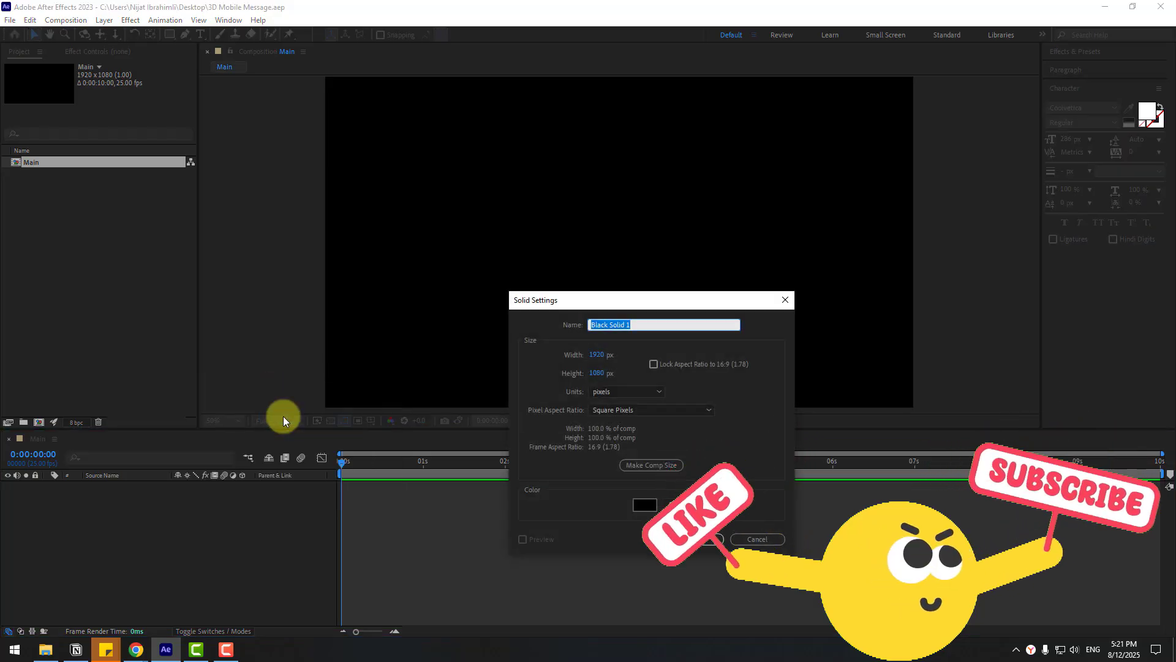
pyautogui.write('E3D')
pyautogui.click(699, 538)
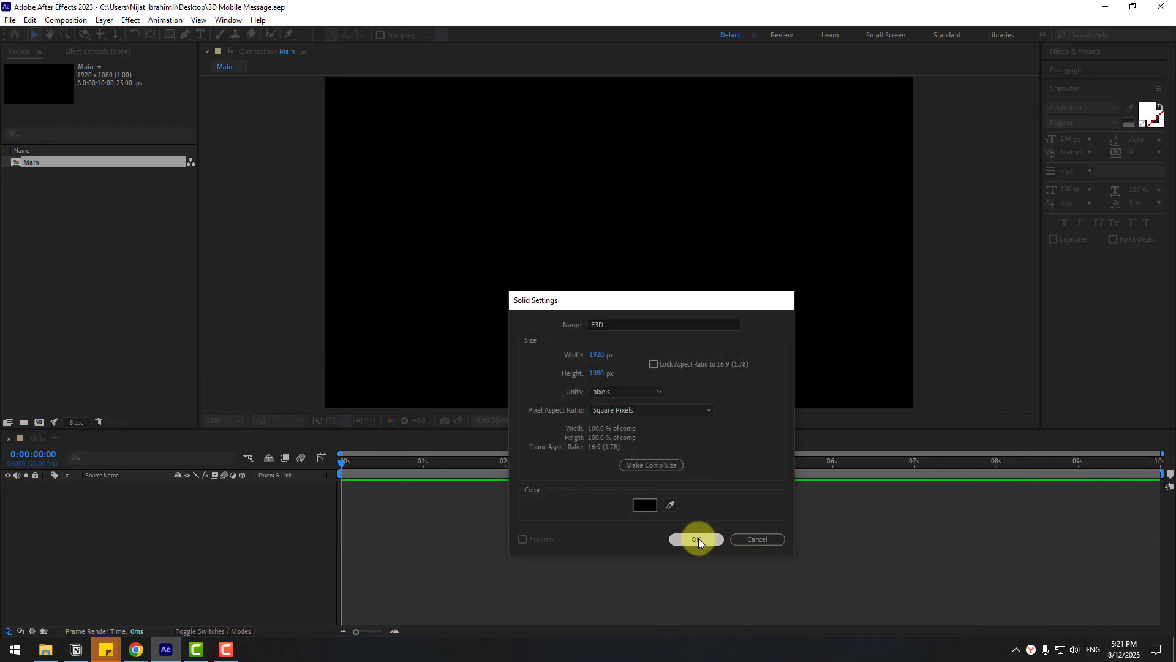
pyautogui.click(130, 19)
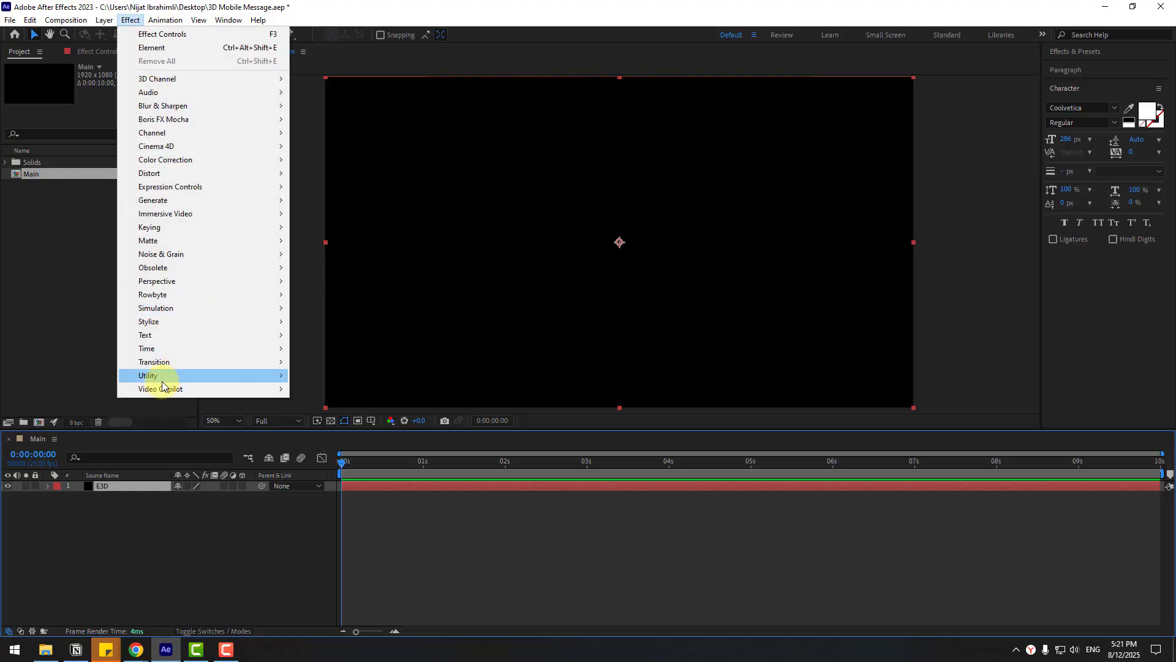
pyautogui.click(315, 390)
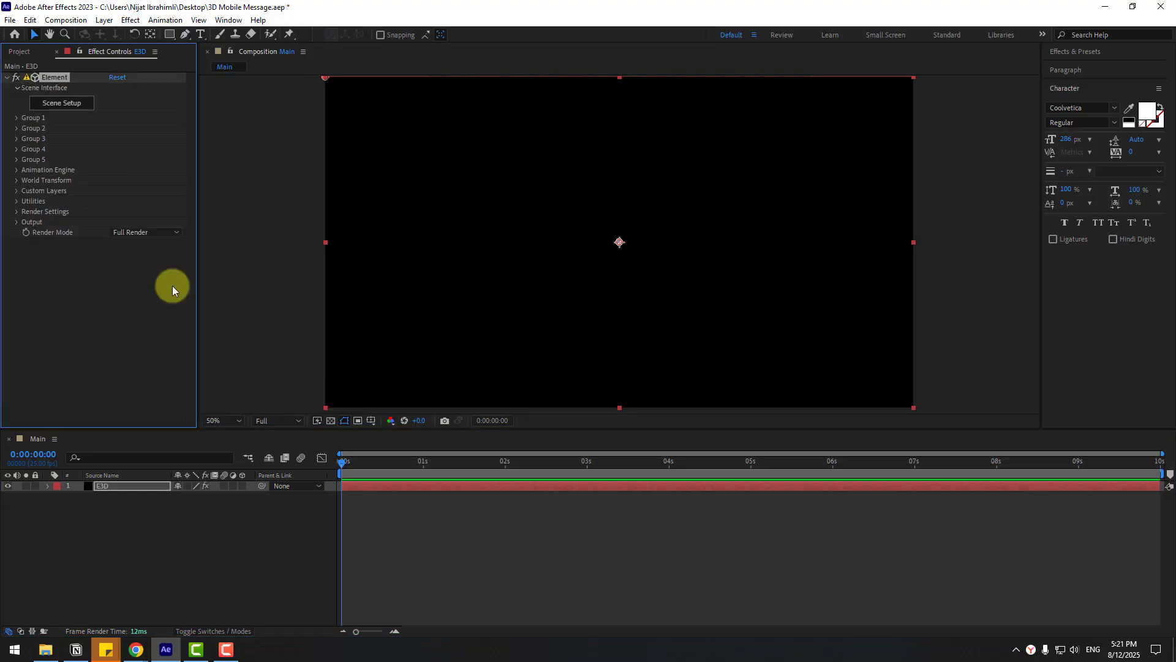
# Import the "untitled" 3D object from the Iphone 15 folder into Element's Scene Setup
pyautogui.click(66, 107)
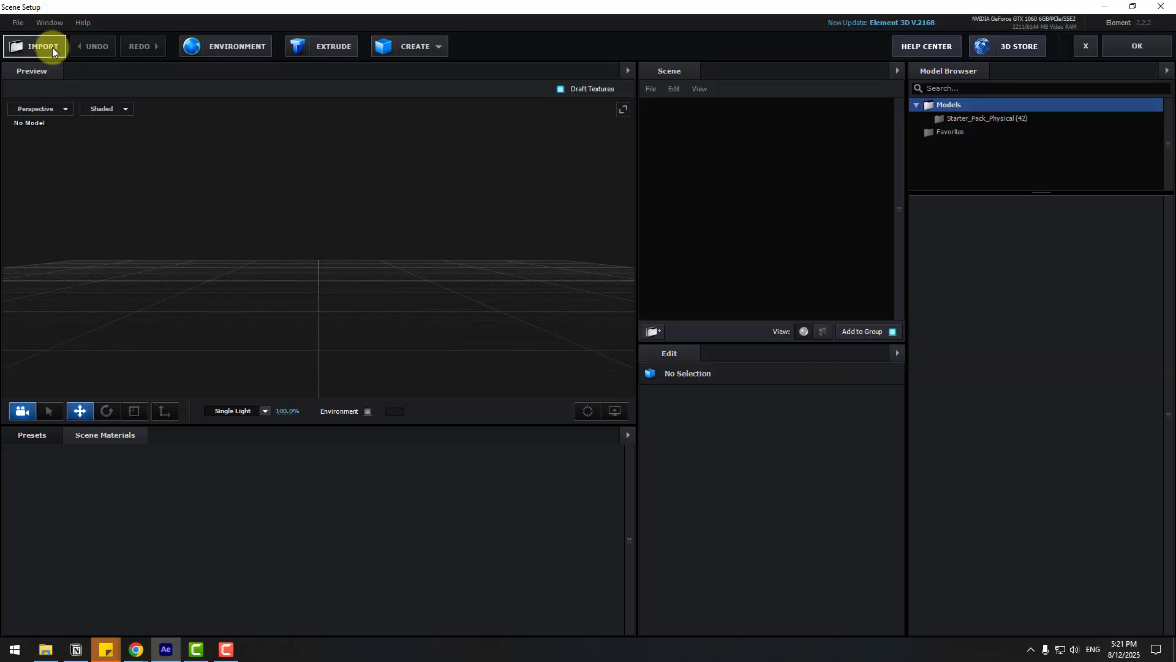
pyautogui.click(50, 45)
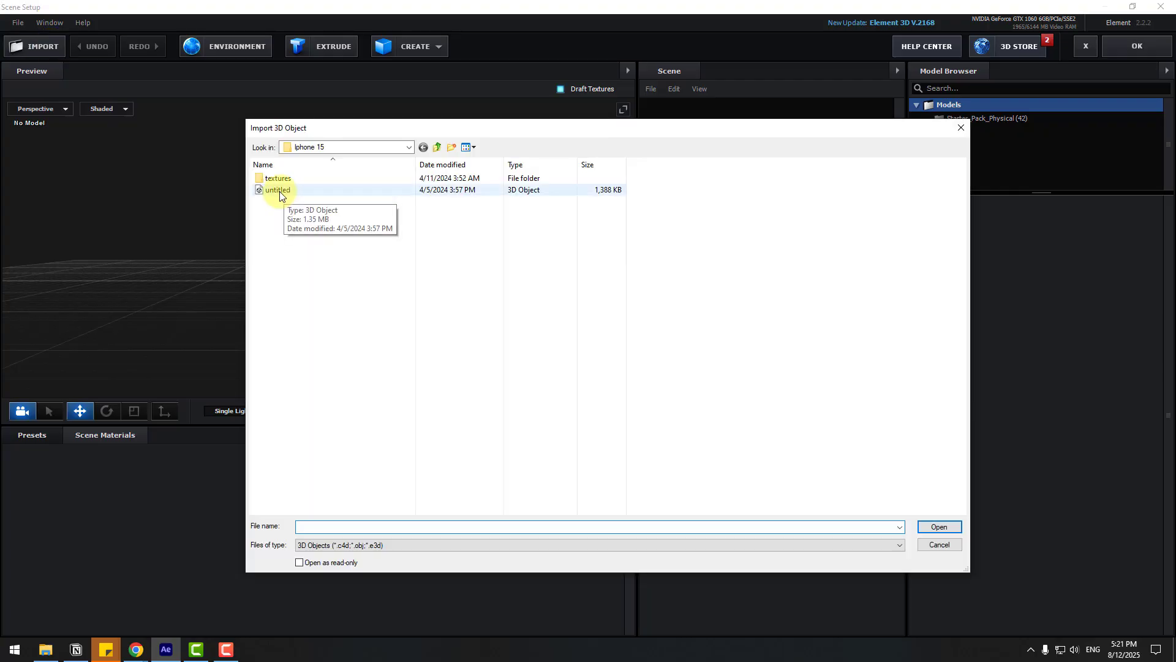
pyautogui.click(279, 191)
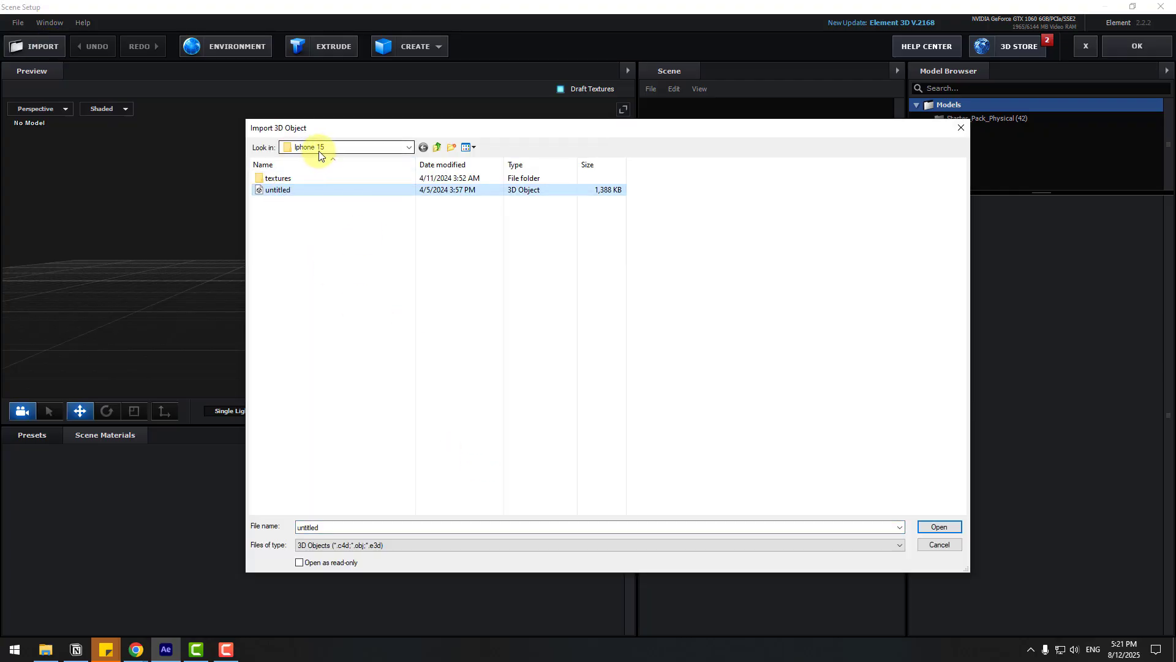
pyautogui.click(927, 528)
pyautogui.click(657, 441)
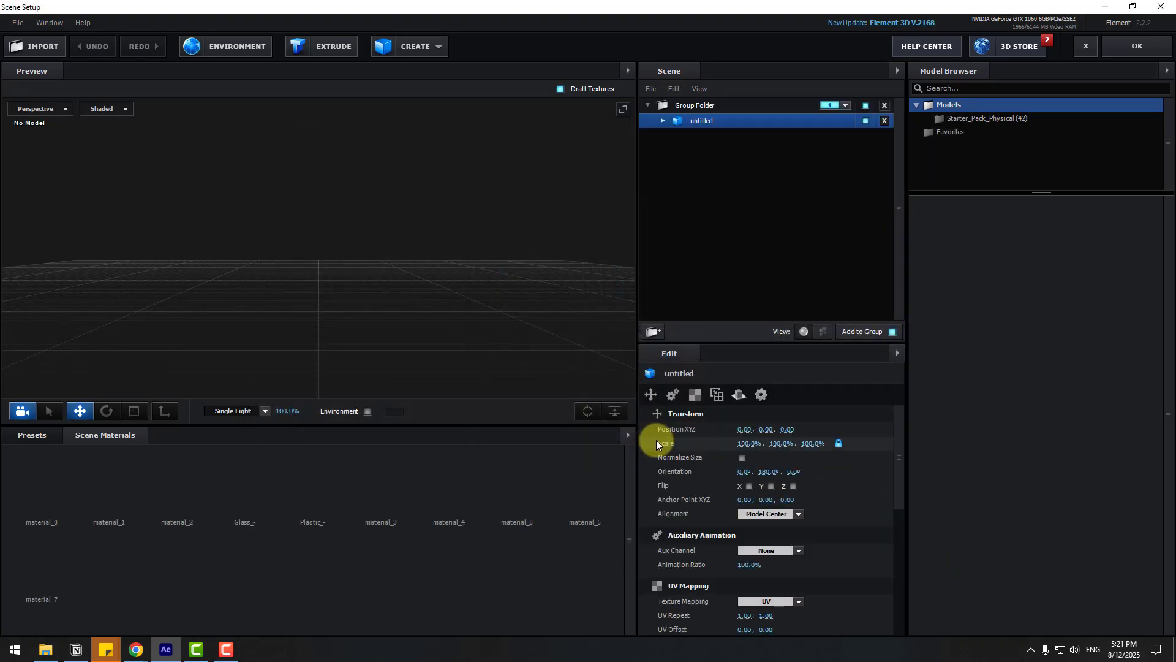
pyautogui.moveTo(229, 308); pyautogui.dragTo(379, 263)
# Identify the phone's screen material by toggling material_2's visibility, and rename that material DISPLAY
pyautogui.click(662, 121)
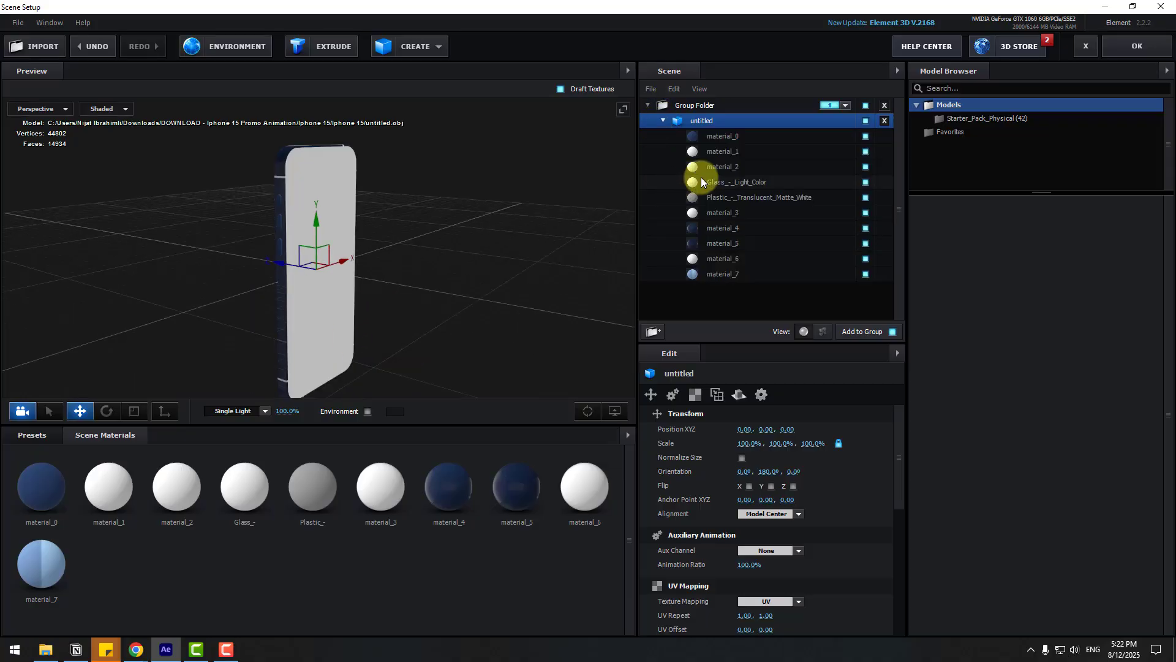
pyautogui.click(718, 167)
pyautogui.click(865, 167)
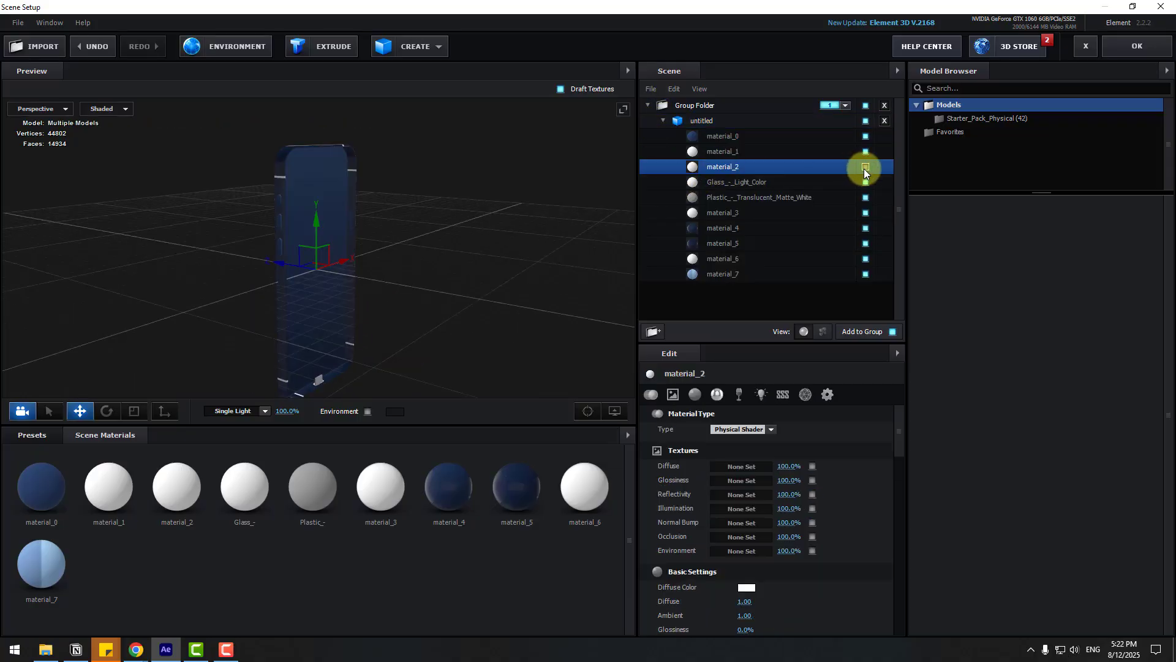
pyautogui.click(865, 167)
pyautogui.doubleClick(731, 167)
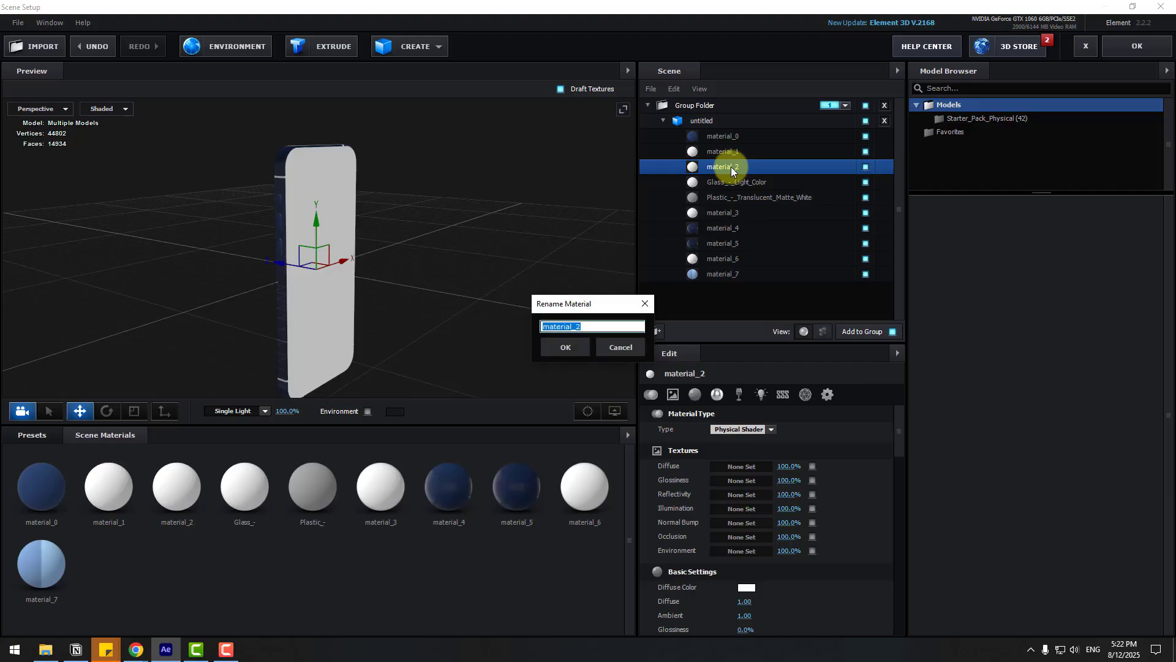
pyautogui.write('DISPLAY')
pyautogui.click(580, 346)
pyautogui.click(748, 587)
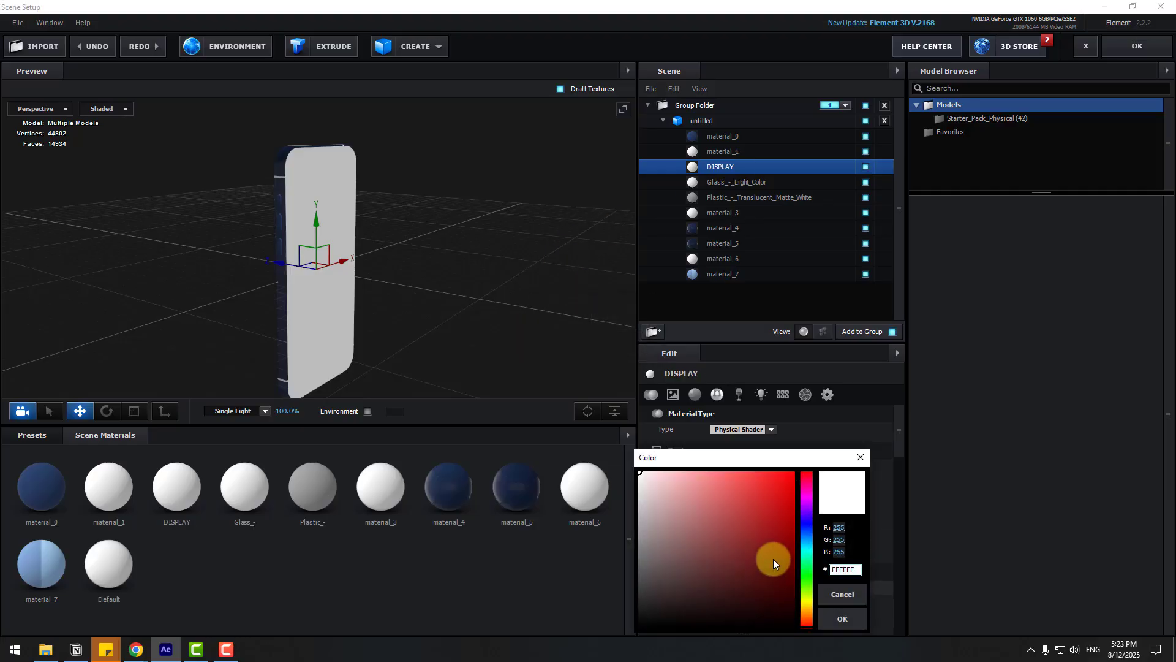
pyautogui.moveTo(773, 558)
pyautogui.mouseDown()
pyautogui.moveTo(756, 531)
pyautogui.moveTo(727, 578)
pyautogui.moveTo(760, 546)
pyautogui.mouseUp()
pyautogui.click(838, 593)
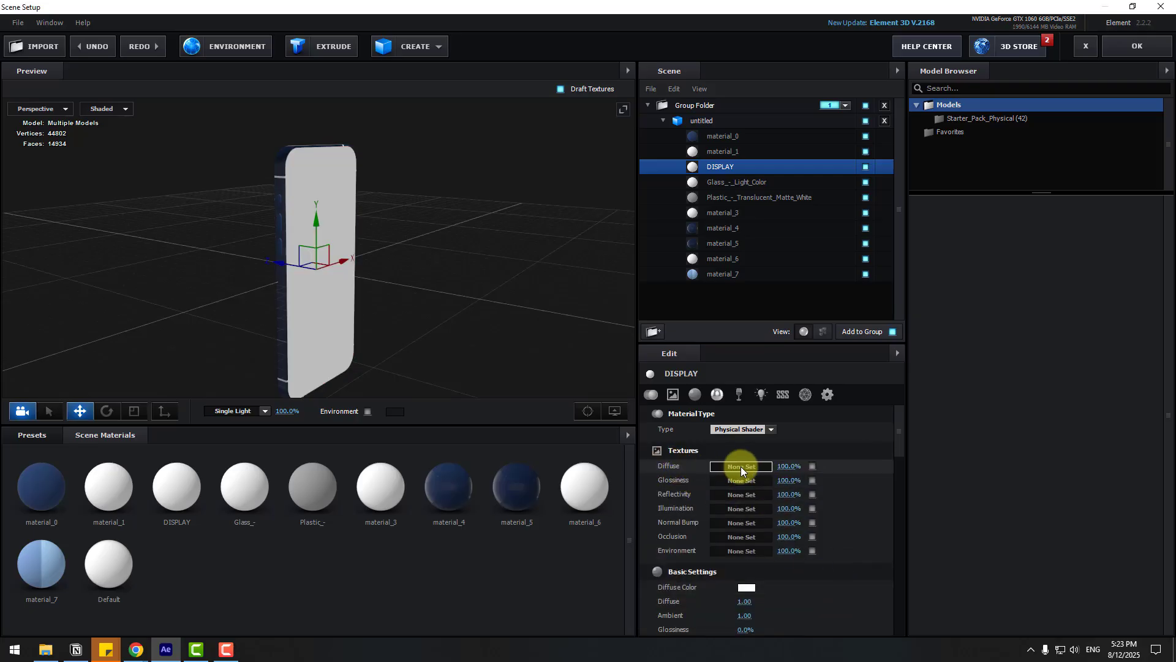
# Accept the Element scene and create a 1080 x 1920 px composition named DISPLAY
pyautogui.click(1115, 49)
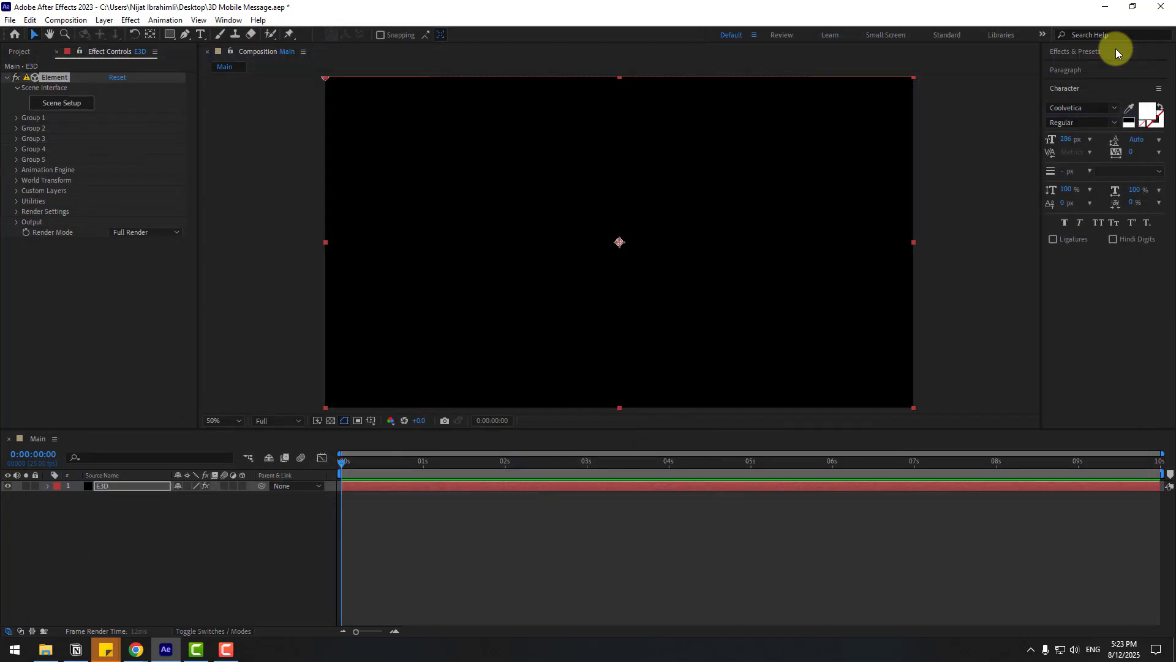
pyautogui.click(19, 51)
pyautogui.rightClick(54, 224)
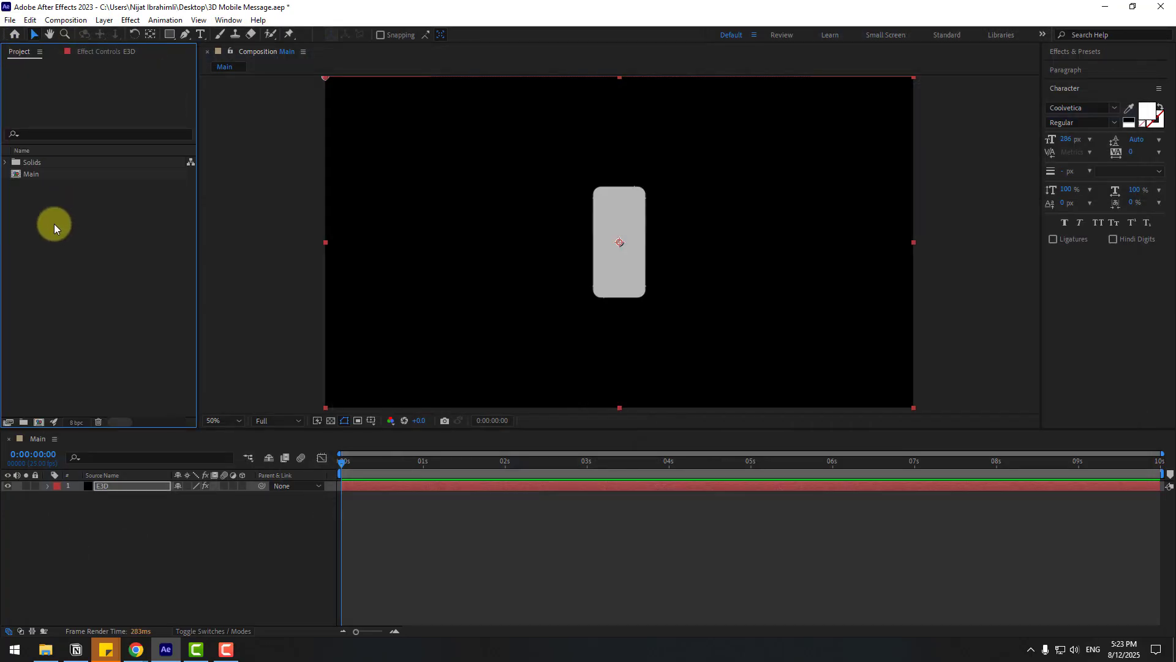
pyautogui.click(99, 232)
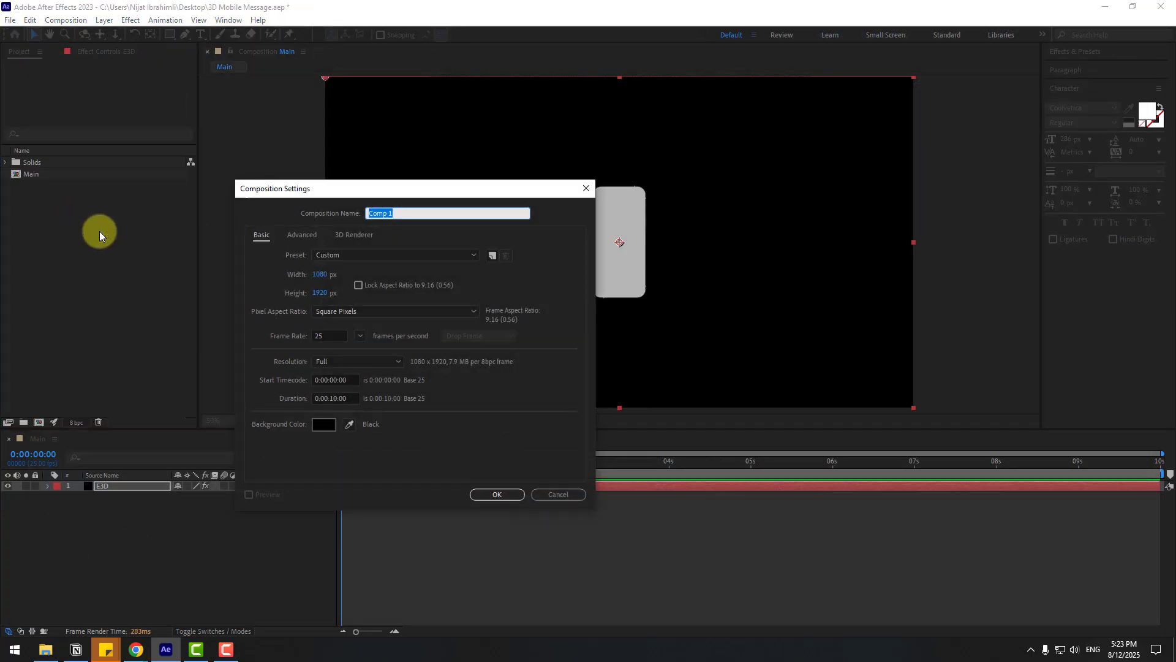
pyautogui.write('DISPLAY')
pyautogui.click(315, 274)
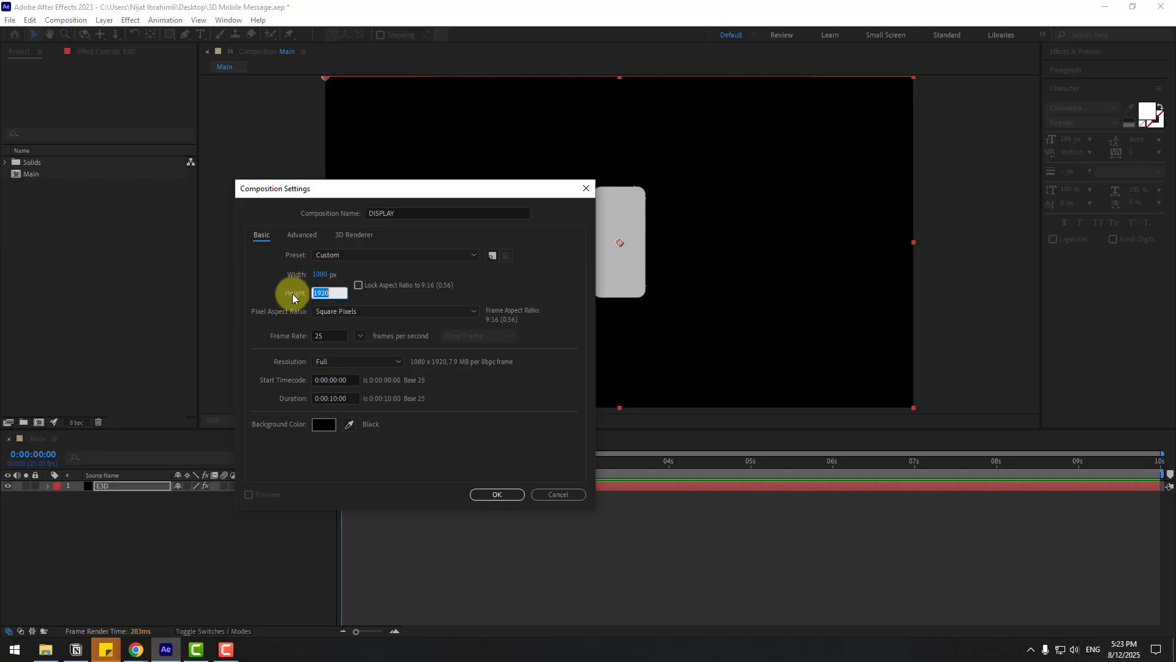
pyautogui.click(489, 493)
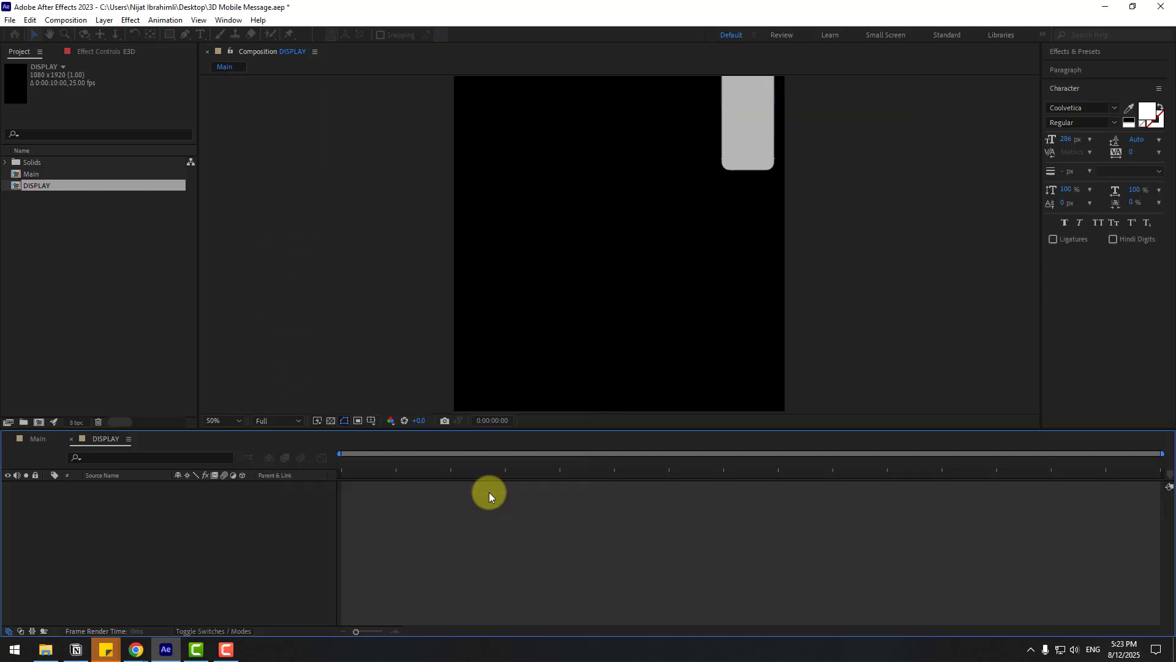
# Place the DISPLAY composition below the E3D layer in Main and hide it
pyautogui.click(73, 441)
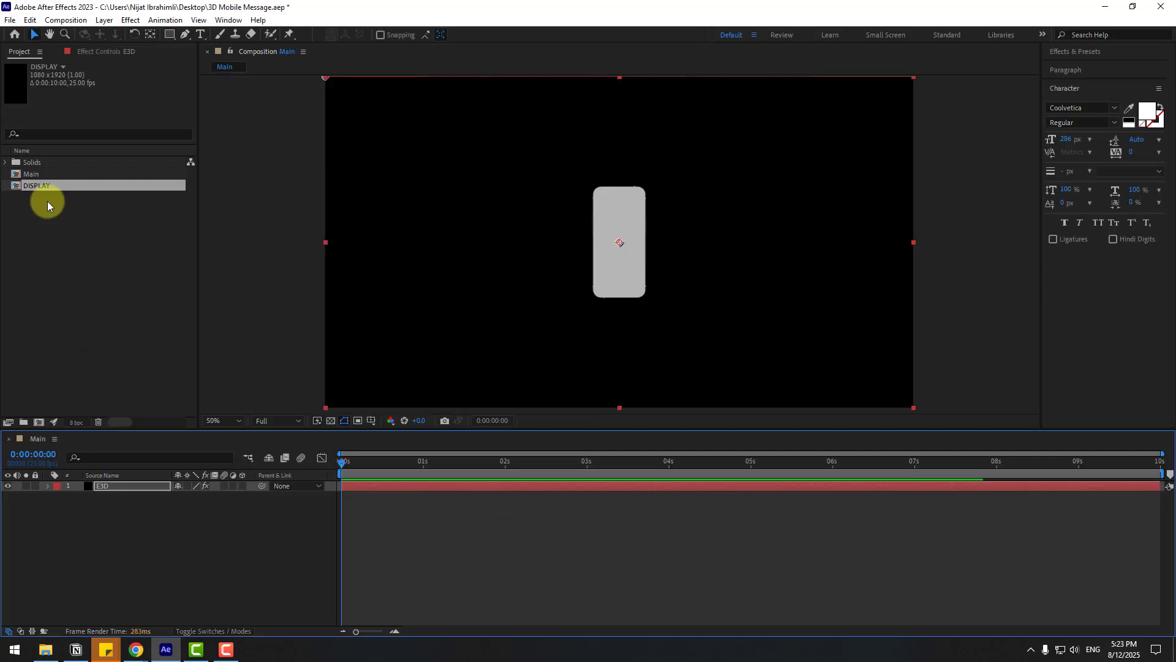
pyautogui.moveTo(39, 186); pyautogui.dragTo(124, 502)
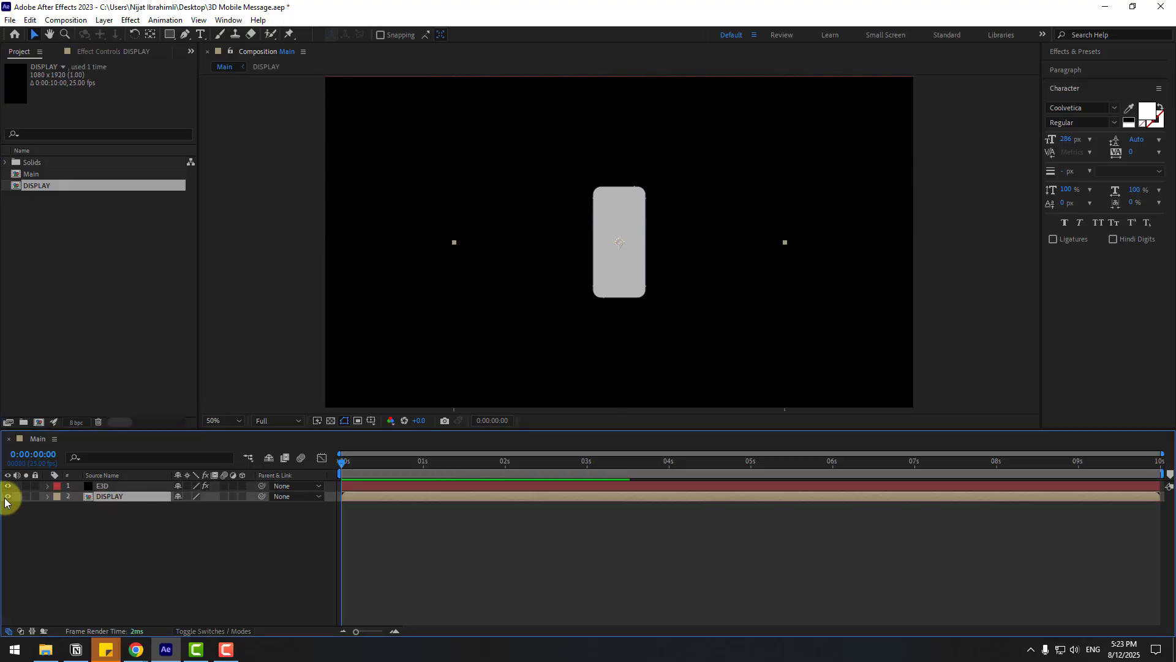
pyautogui.click(112, 512)
# Open the DISPLAY composition and add a text layer reading "text" near its upper edge
pyautogui.doubleClick(110, 498)
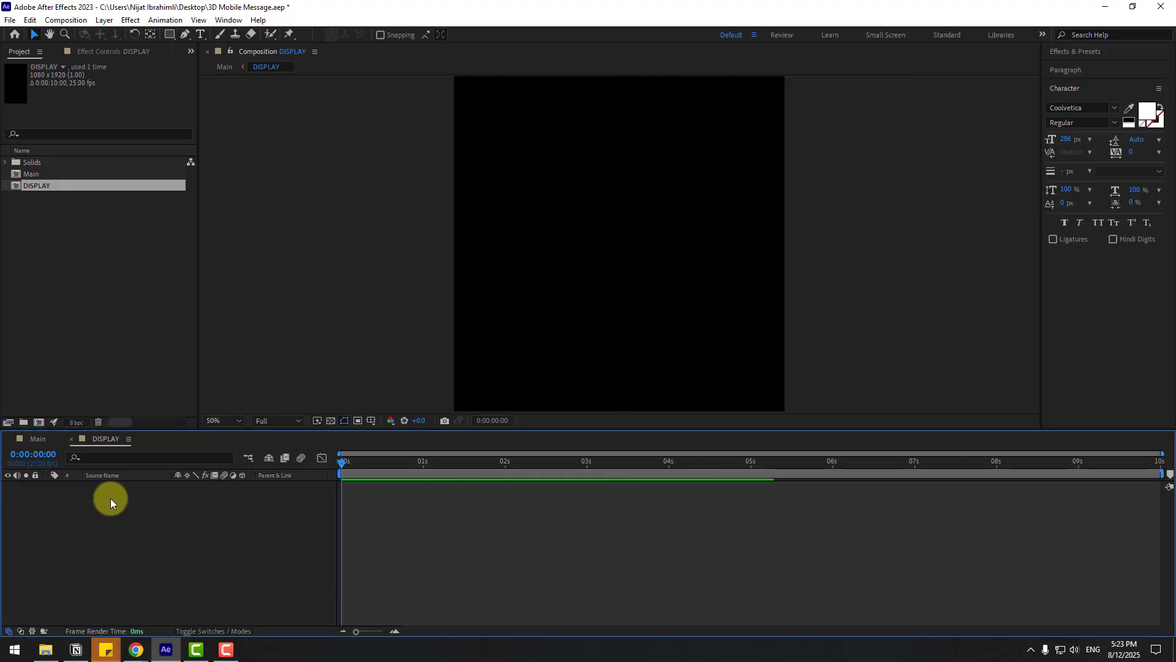
pyautogui.click(201, 34)
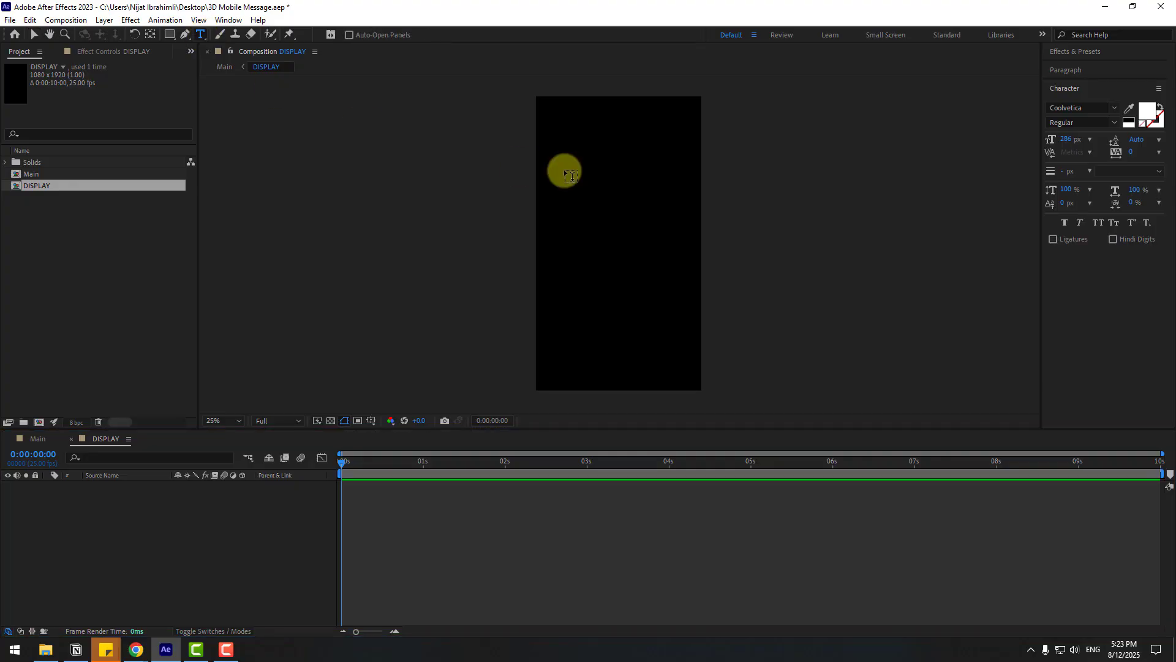
pyautogui.click(548, 133)
pyautogui.write('text')
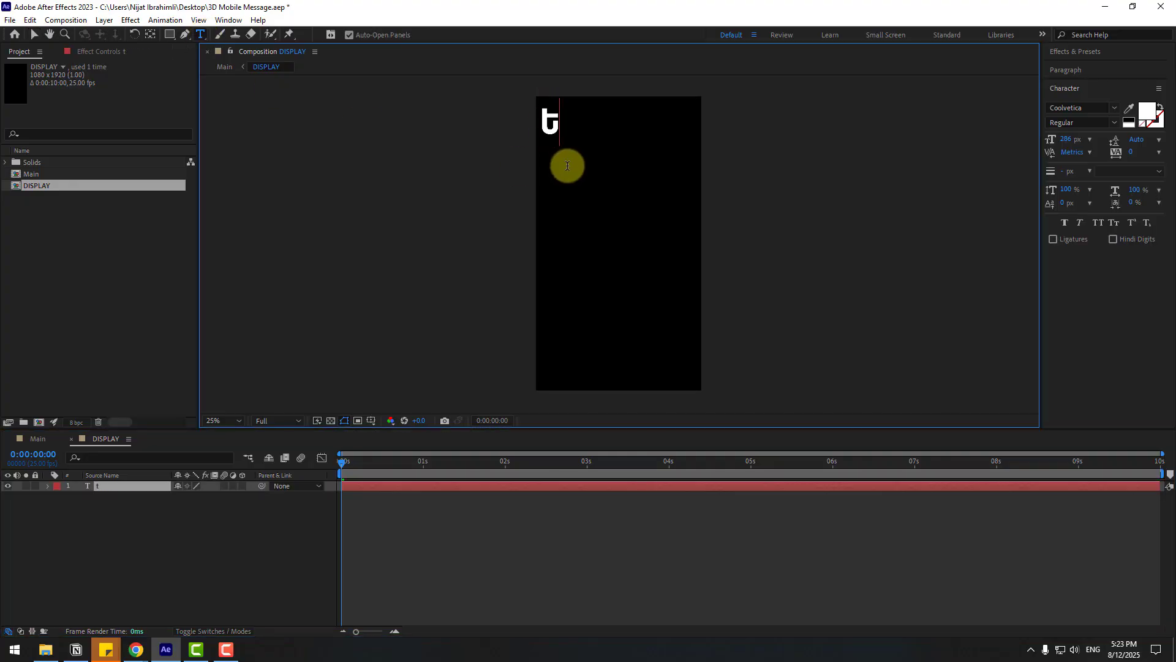
pyautogui.click(31, 38)
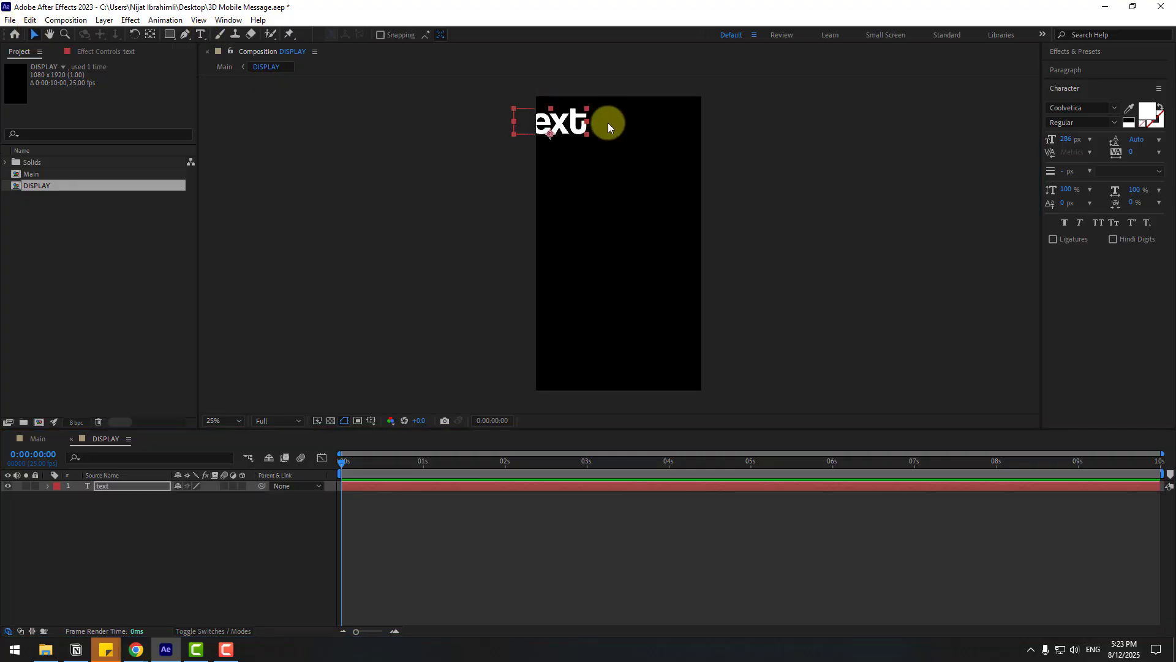
# Duplicate the text layer twice and stagger the three texts across the upper, middle and lower areas of the DISPLAY composition
pyautogui.moveTo(585, 127); pyautogui.dragTo(601, 334)
pyautogui.hotkey('ctrl', 'd')
pyautogui.hotkey('ctrl', 'd')
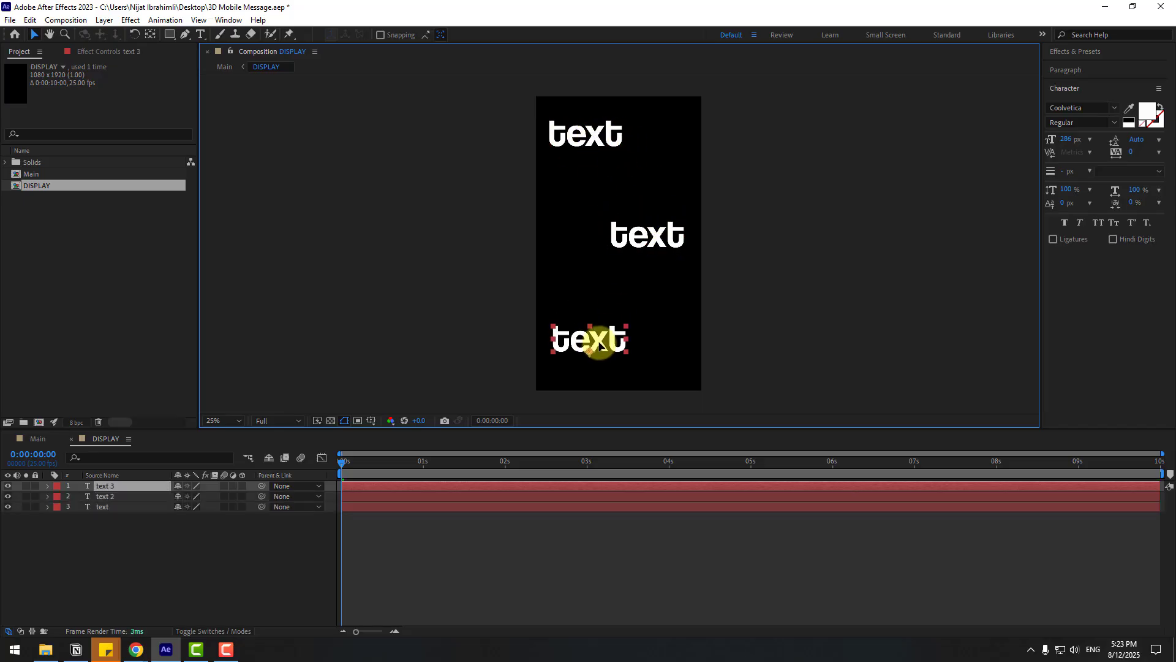
# Assign the DISPLAY layer as Layer 1 of the custom texture maps in the E3D layer's Element effect
pyautogui.click(54, 439)
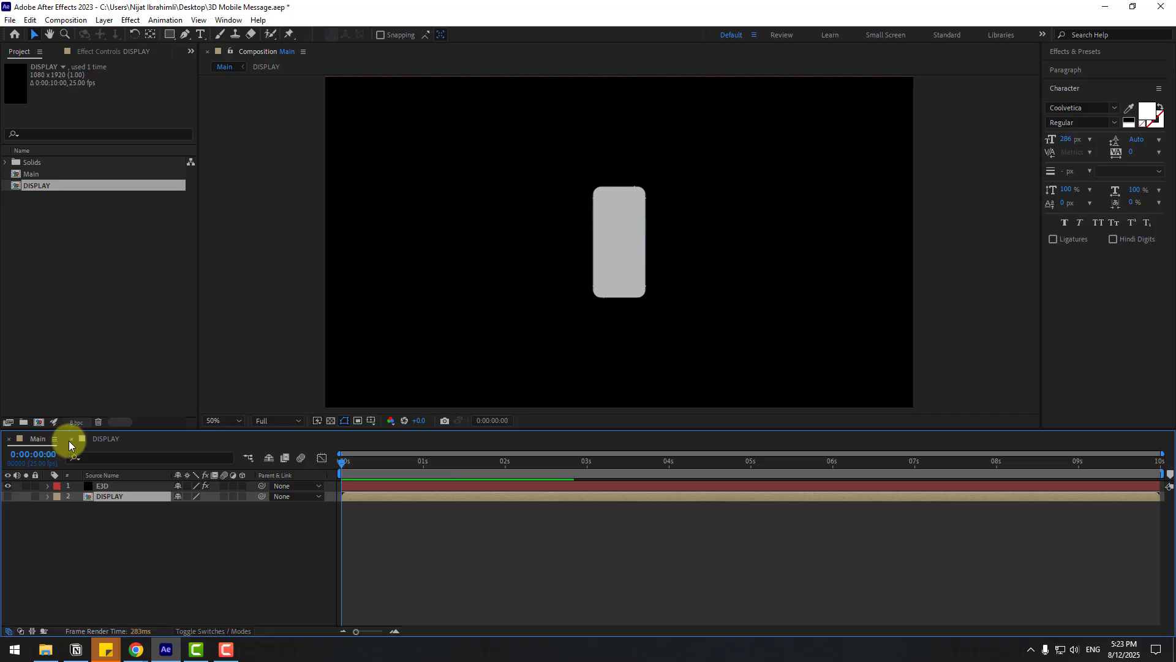
pyautogui.click(104, 486)
pyautogui.click(100, 486)
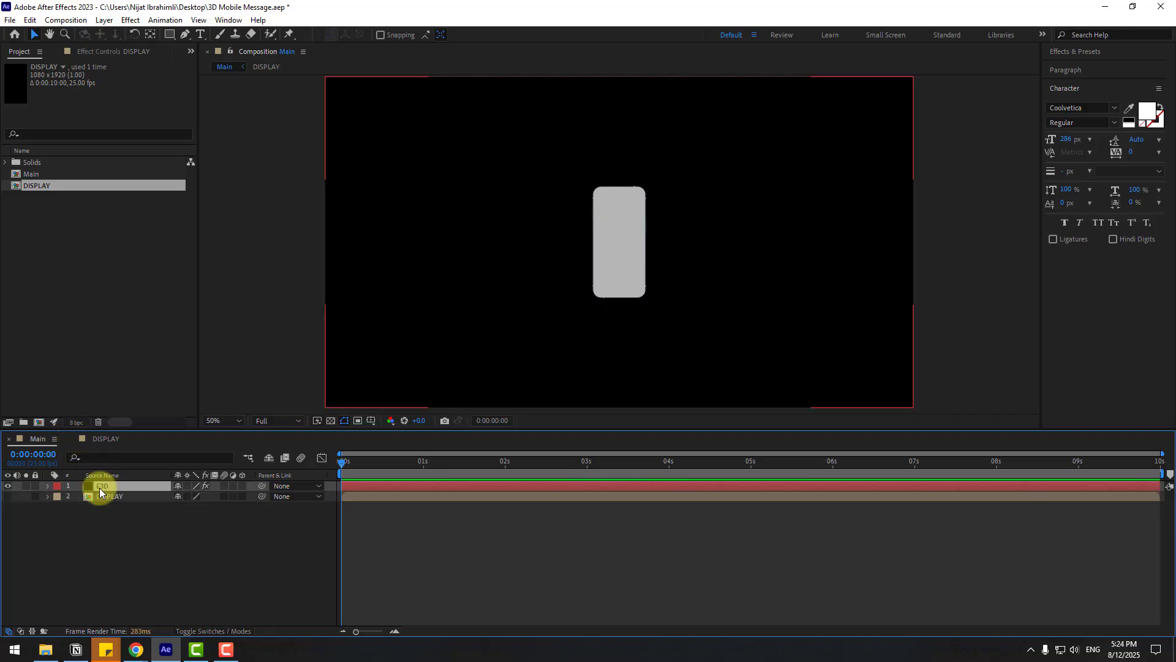
pyautogui.click(105, 52)
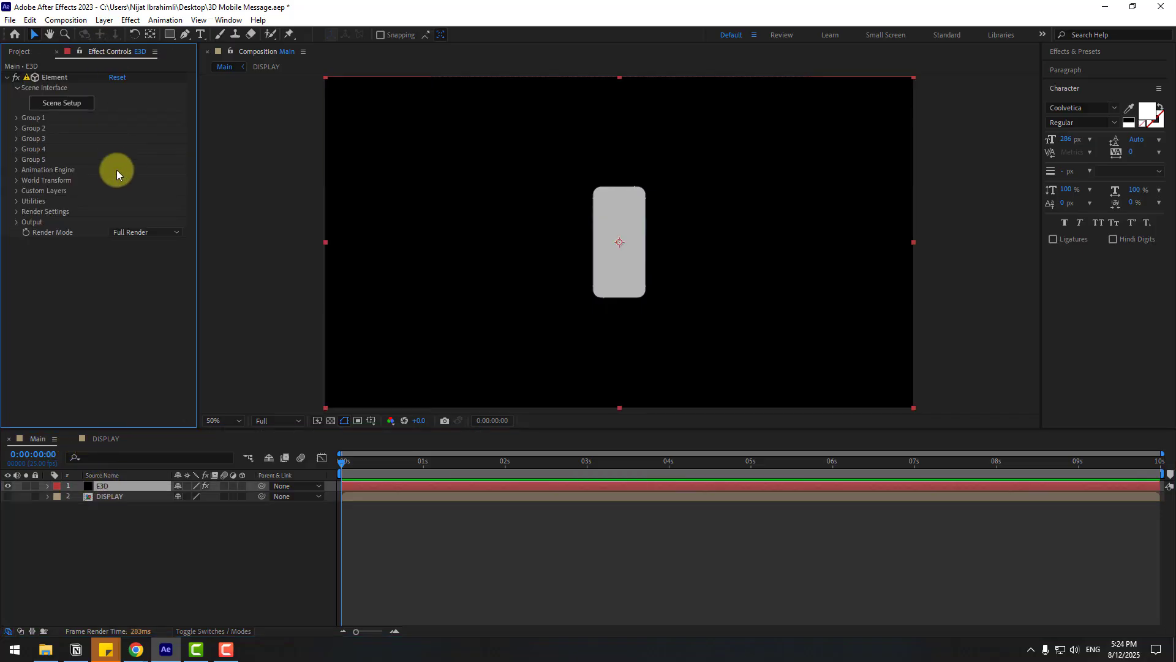
pyautogui.click(16, 191)
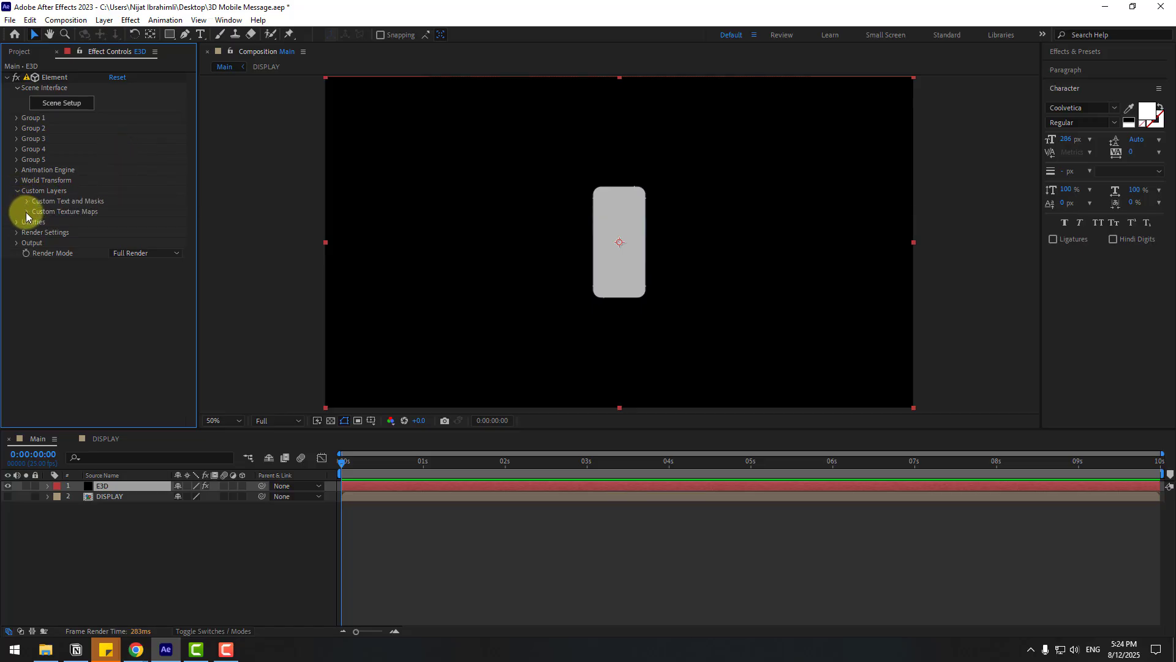
pyautogui.click(27, 212)
pyautogui.click(122, 214)
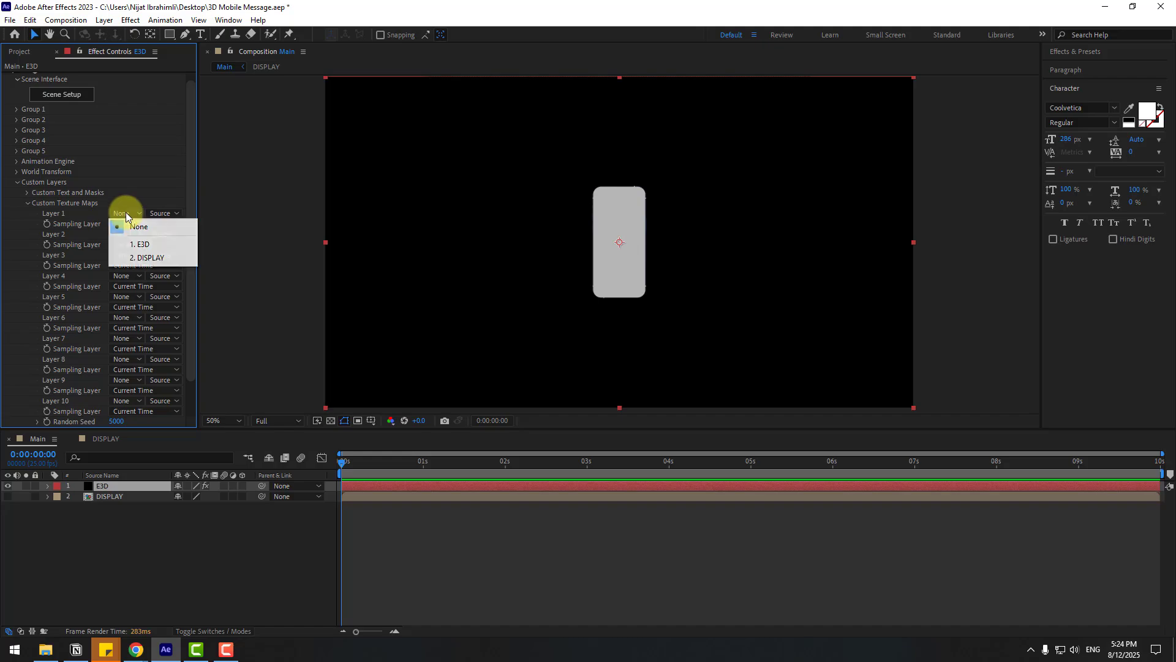
pyautogui.click(156, 258)
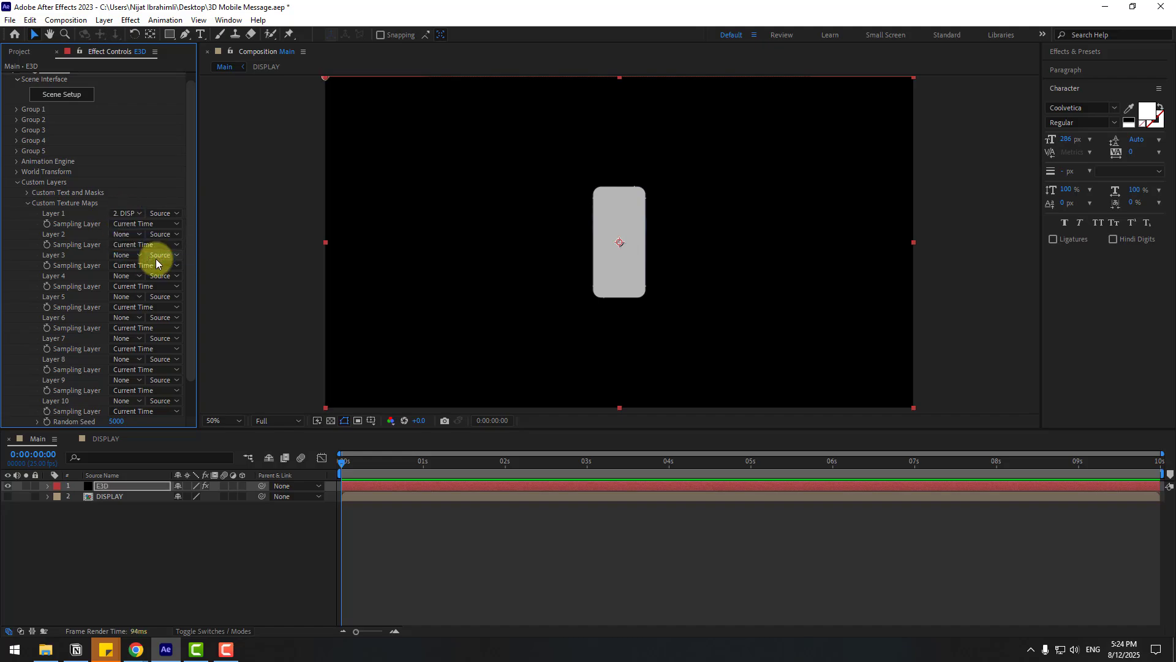
# In Element's Scene Setup, load Custom Layer 1 [DISPLAY] as the diffuse texture of the DISPLAY material
pyautogui.click(61, 94)
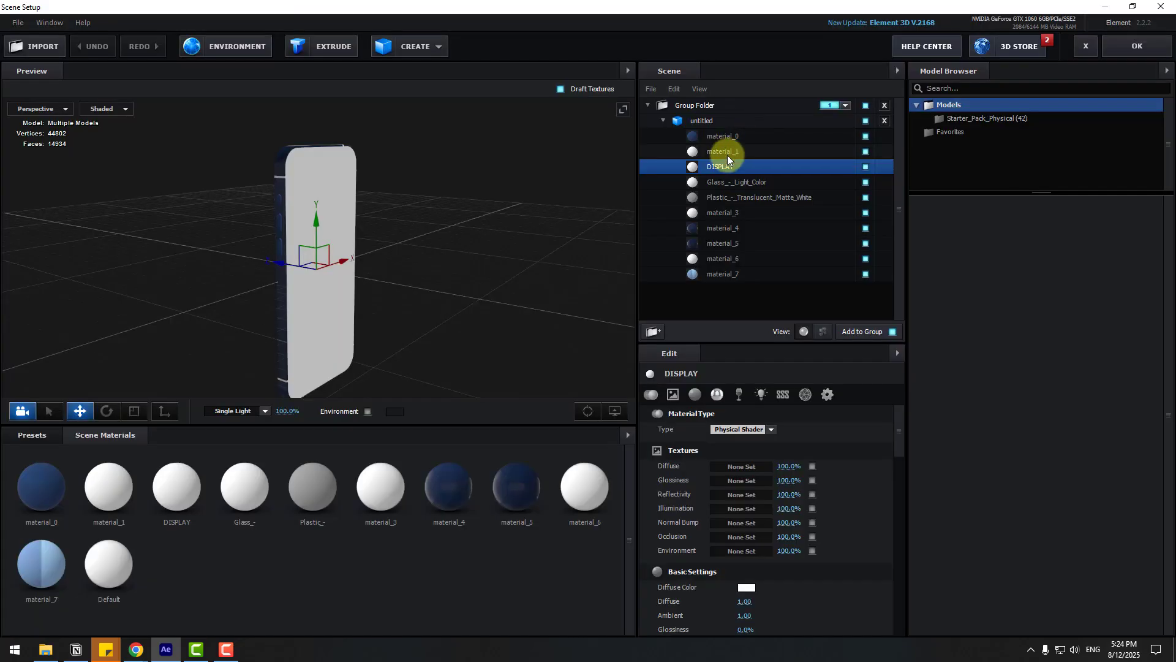
pyautogui.click(746, 467)
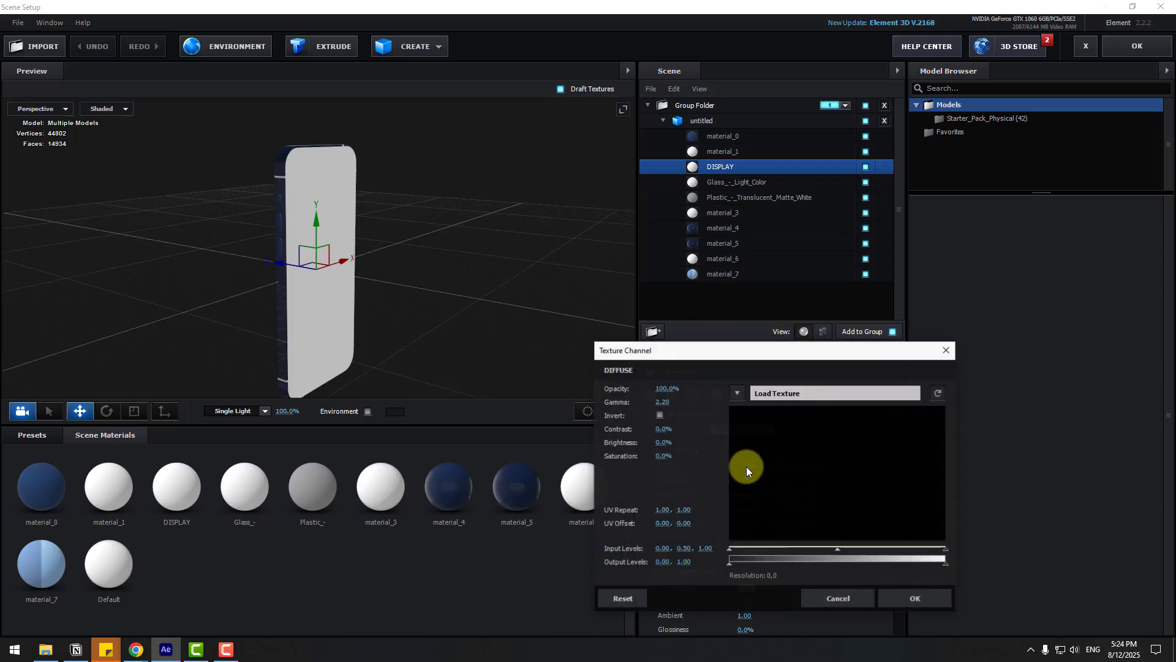
pyautogui.click(741, 399)
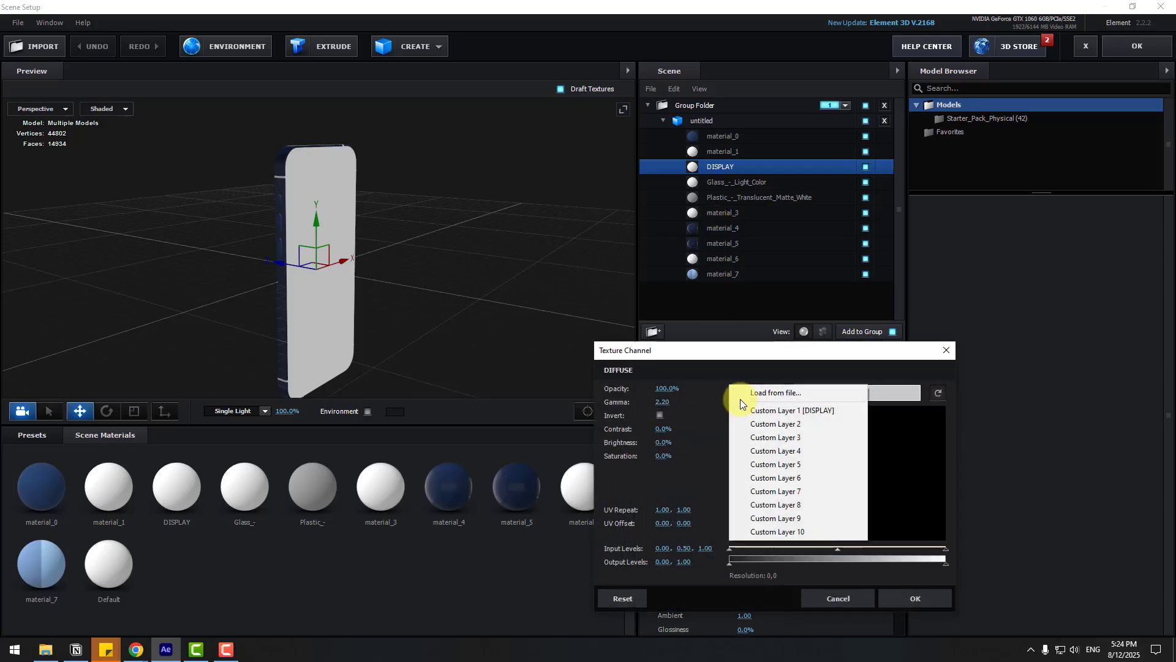
pyautogui.click(824, 410)
pyautogui.click(914, 598)
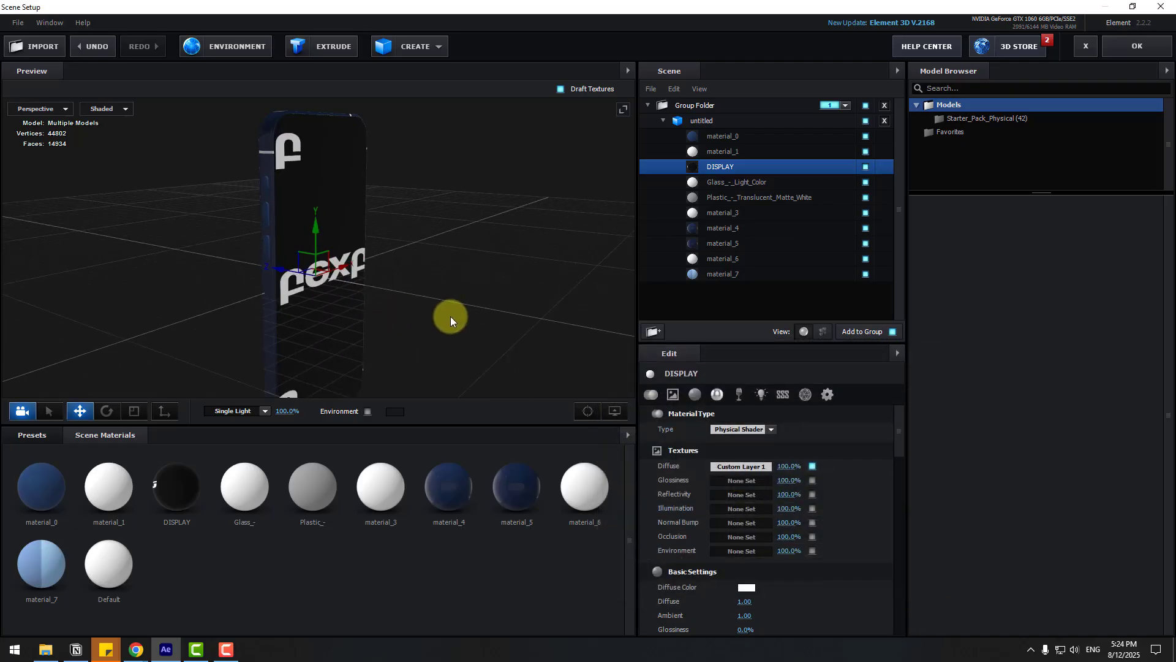
pyautogui.moveTo(450, 316)
pyautogui.mouseDown()
pyautogui.moveTo(358, 314)
pyautogui.moveTo(518, 311)
pyautogui.moveTo(418, 315)
pyautogui.moveTo(457, 313)
pyautogui.moveTo(430, 321)
pyautogui.mouseUp()
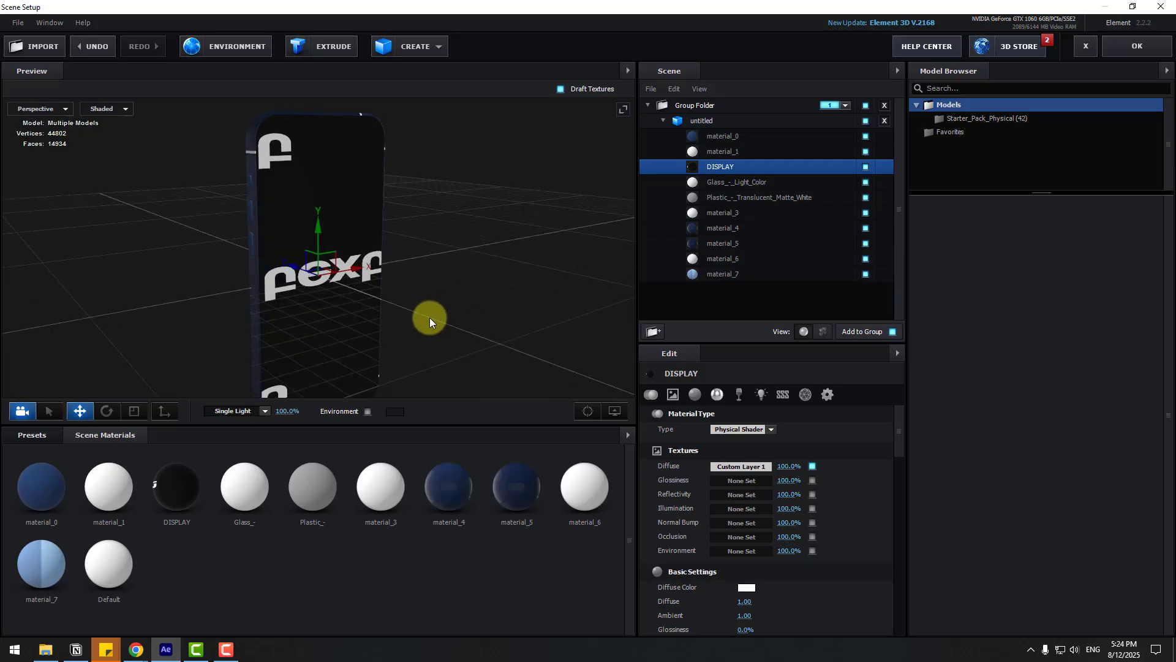
# Set the untitled phone model's texture mapping to Box Repeat and apply the scene setup
pyautogui.click(699, 122)
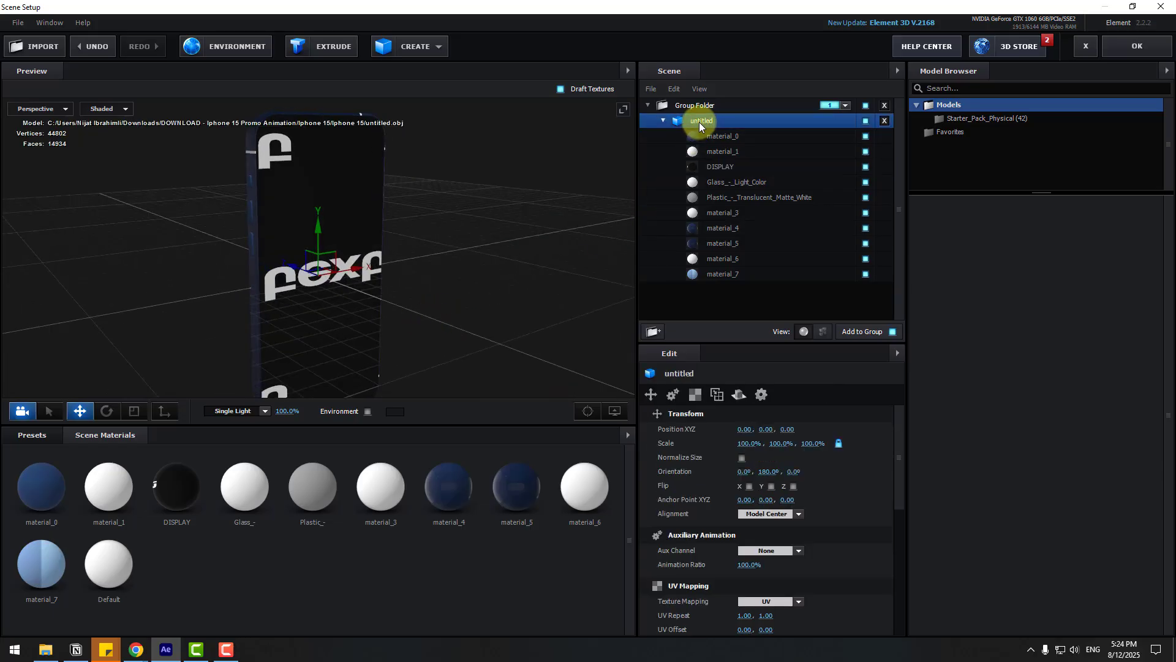
pyautogui.click(698, 396)
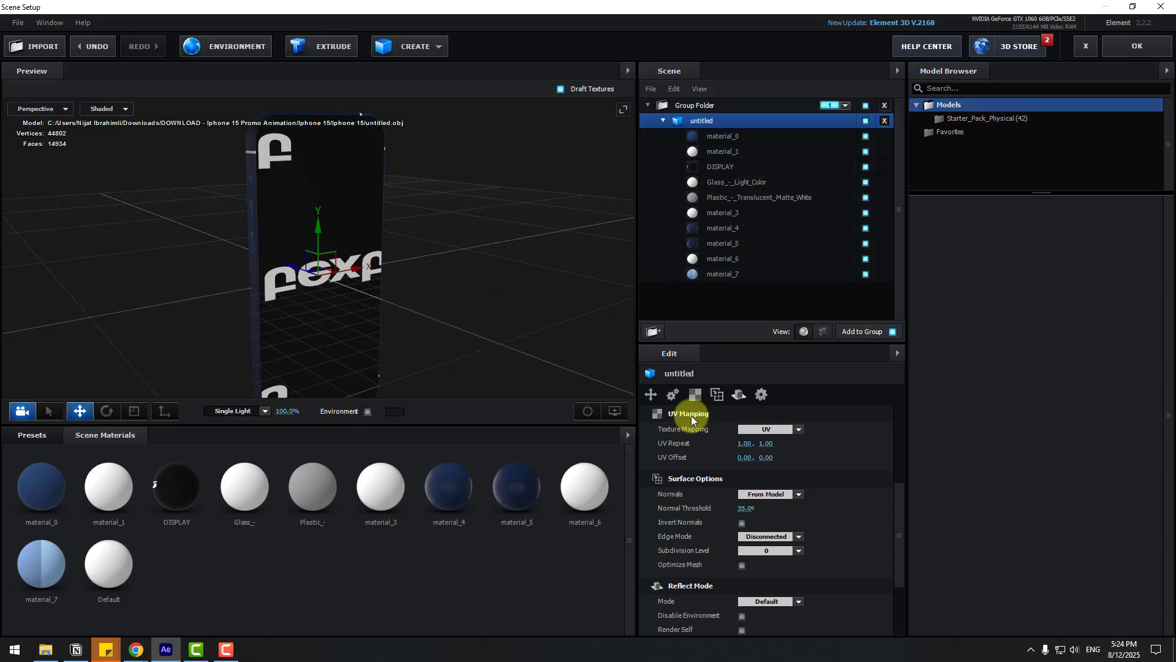
pyautogui.click(767, 429)
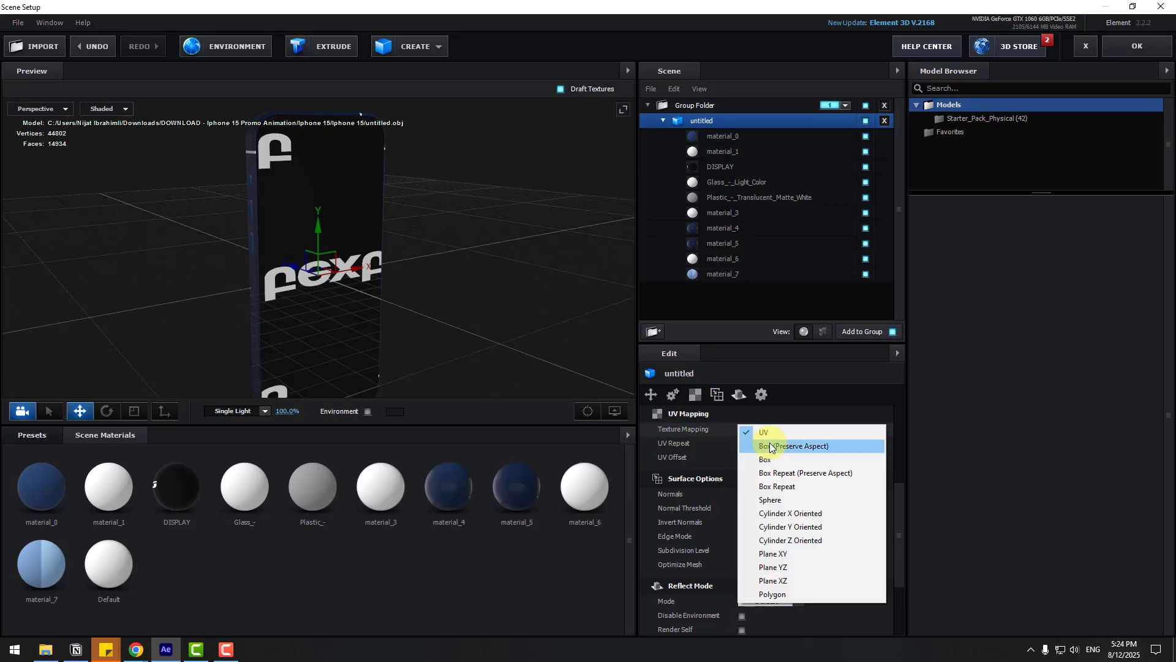
pyautogui.click(783, 487)
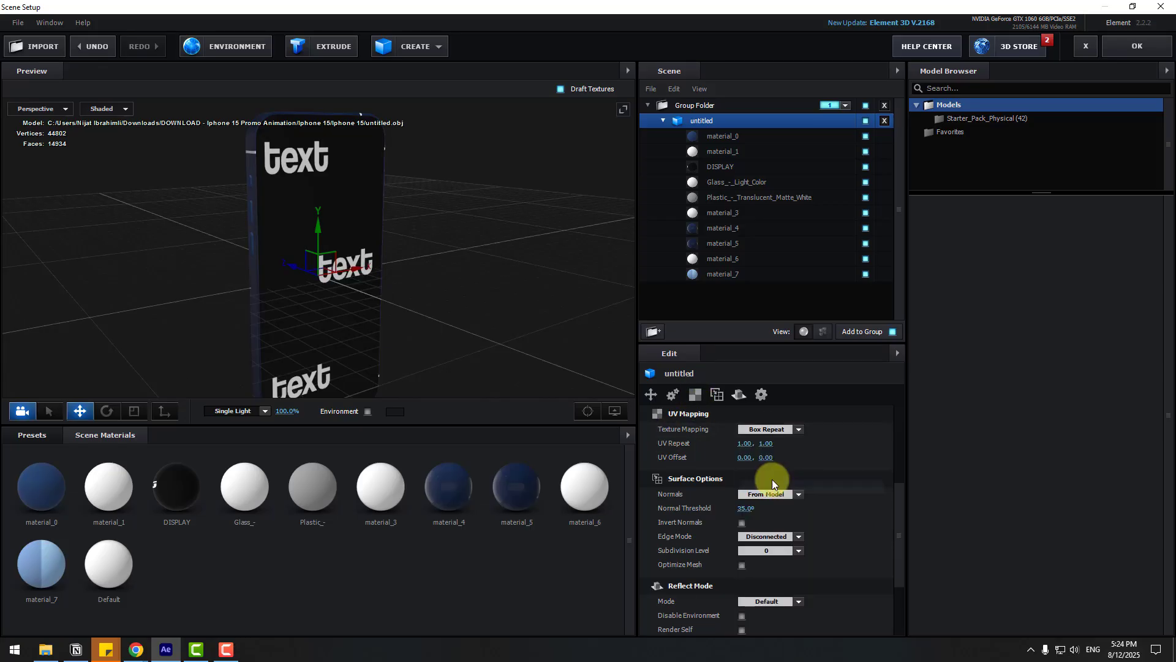
pyautogui.moveTo(374, 303); pyautogui.dragTo(304, 173)
pyautogui.moveTo(341, 208)
pyautogui.mouseDown()
pyautogui.moveTo(211, 253)
pyautogui.moveTo(363, 248)
pyautogui.moveTo(347, 214)
pyautogui.mouseUp()
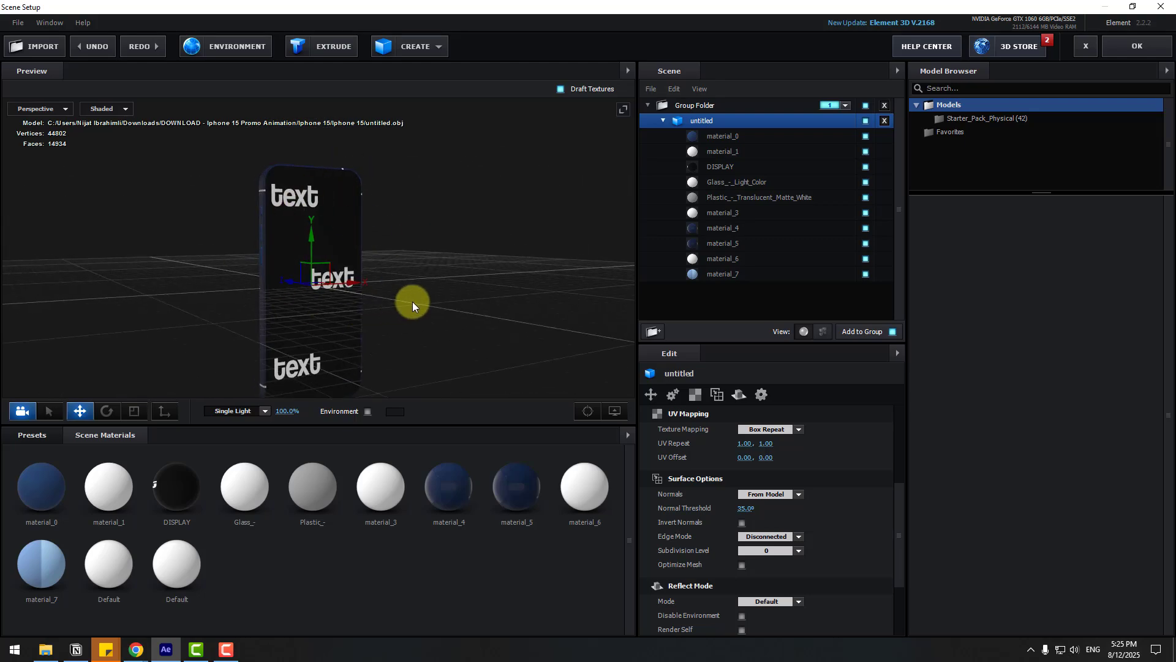
pyautogui.click(1119, 51)
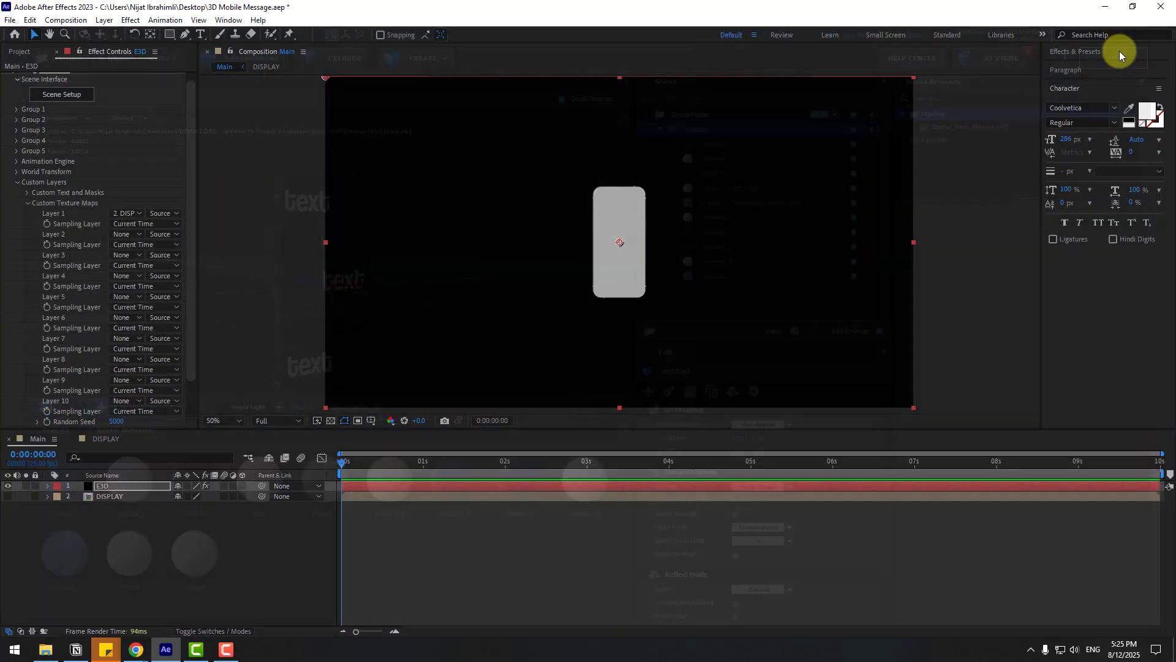
# Collapse the Element effect's Custom Layers, add a two-node 50mm camera to Main, and reveal its transform properties
pyautogui.click(104, 488)
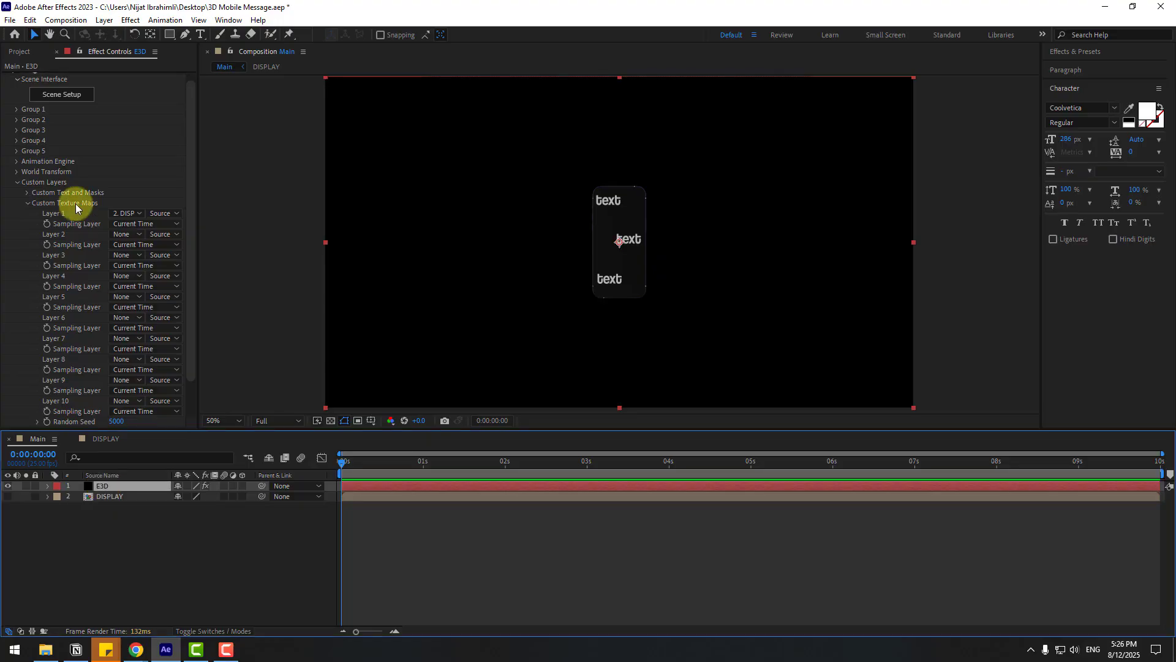
pyautogui.click(16, 184)
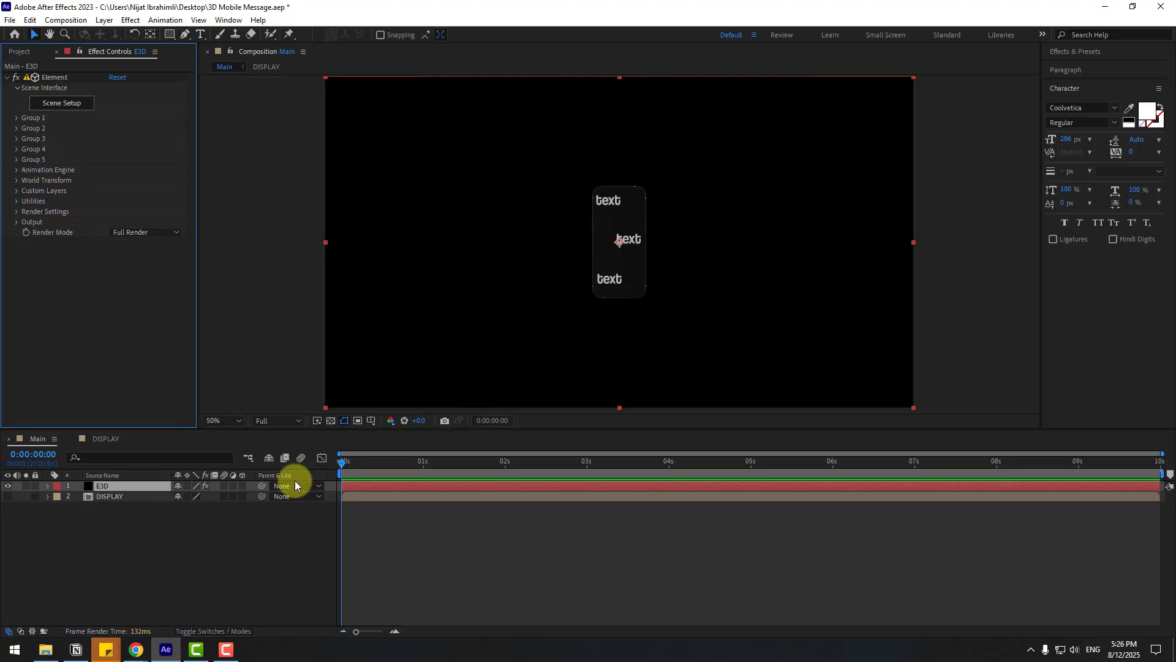
pyautogui.click(121, 561)
pyautogui.rightClick(126, 553)
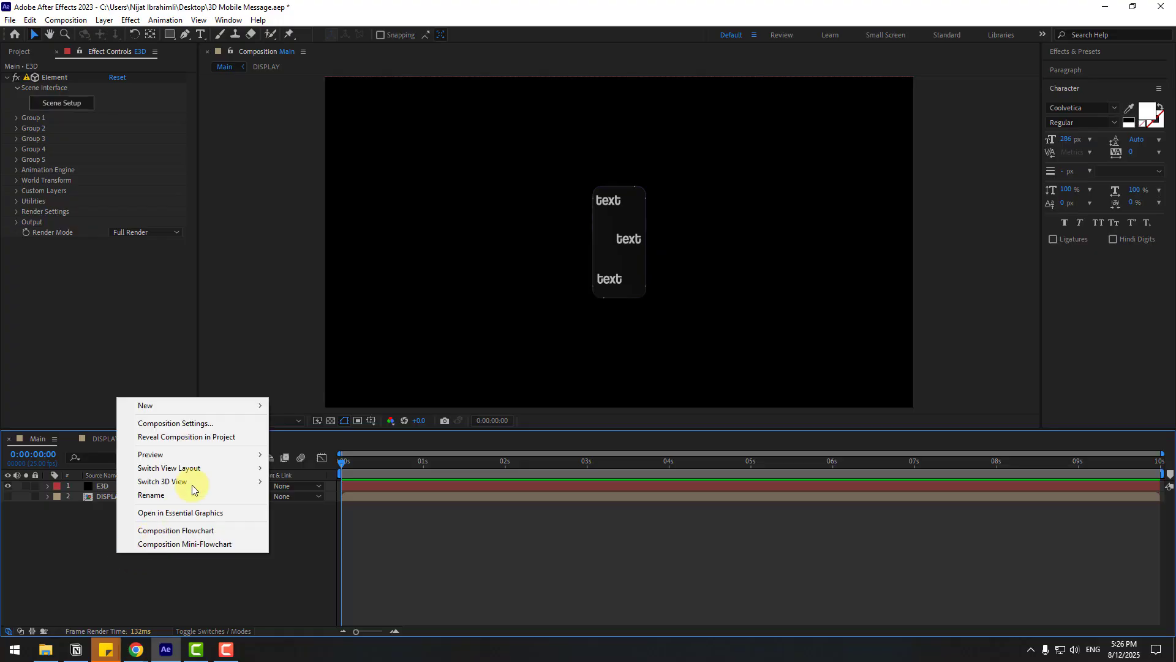
pyautogui.moveTo(205, 405)
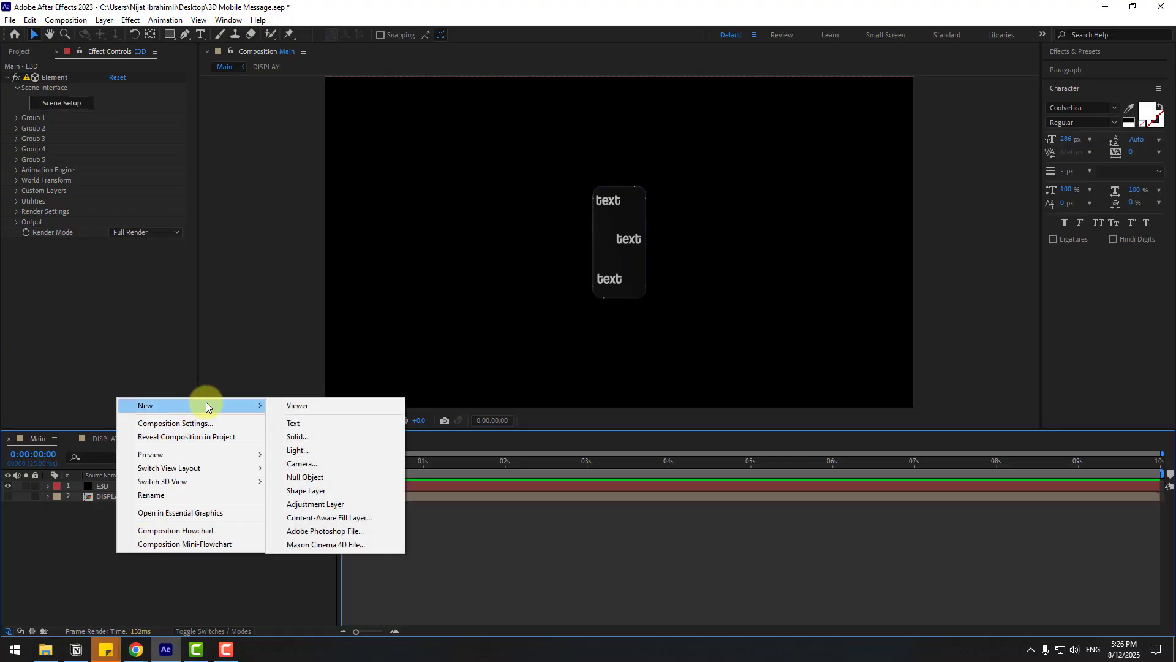
pyautogui.click(314, 465)
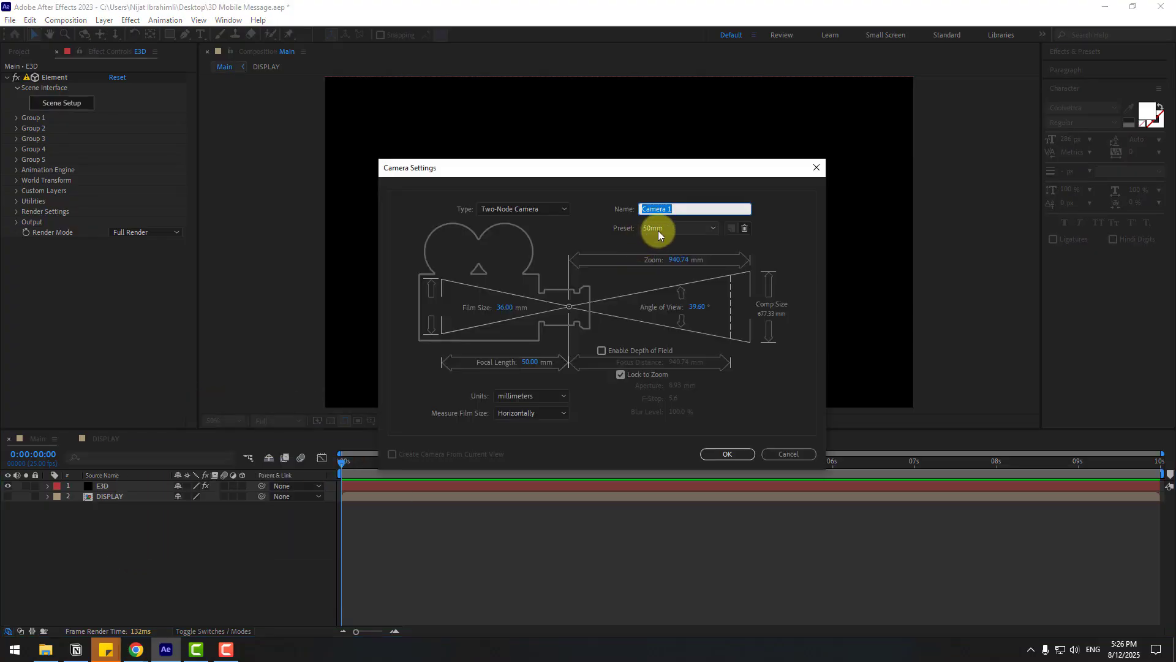
pyautogui.click(719, 454)
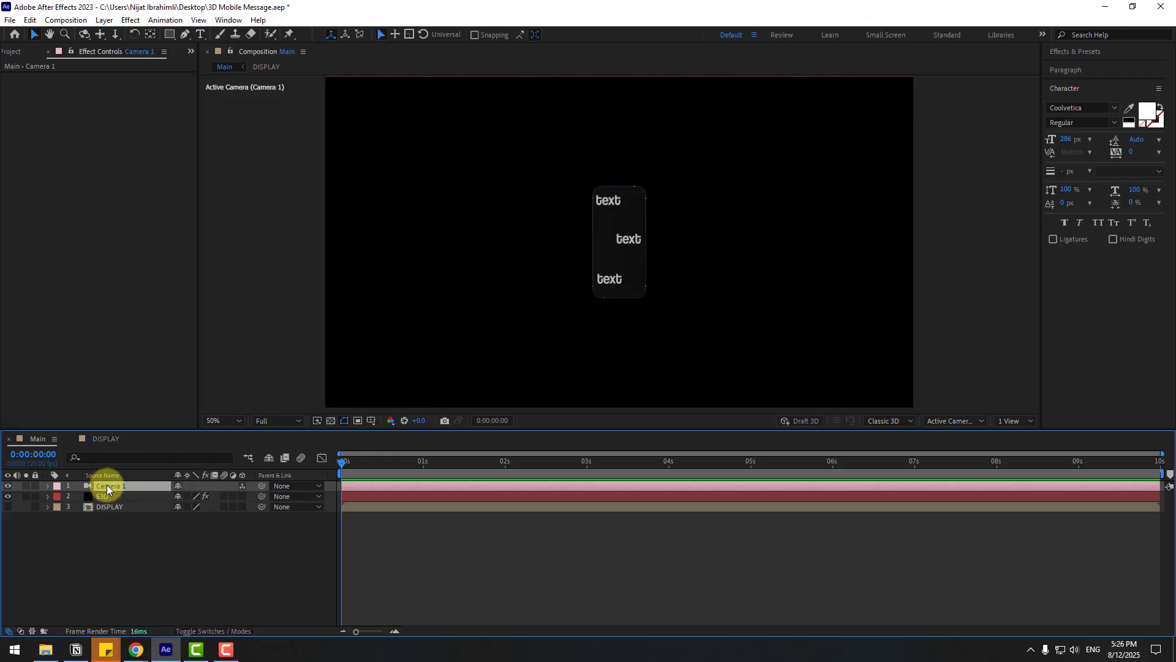
pyautogui.click(49, 487)
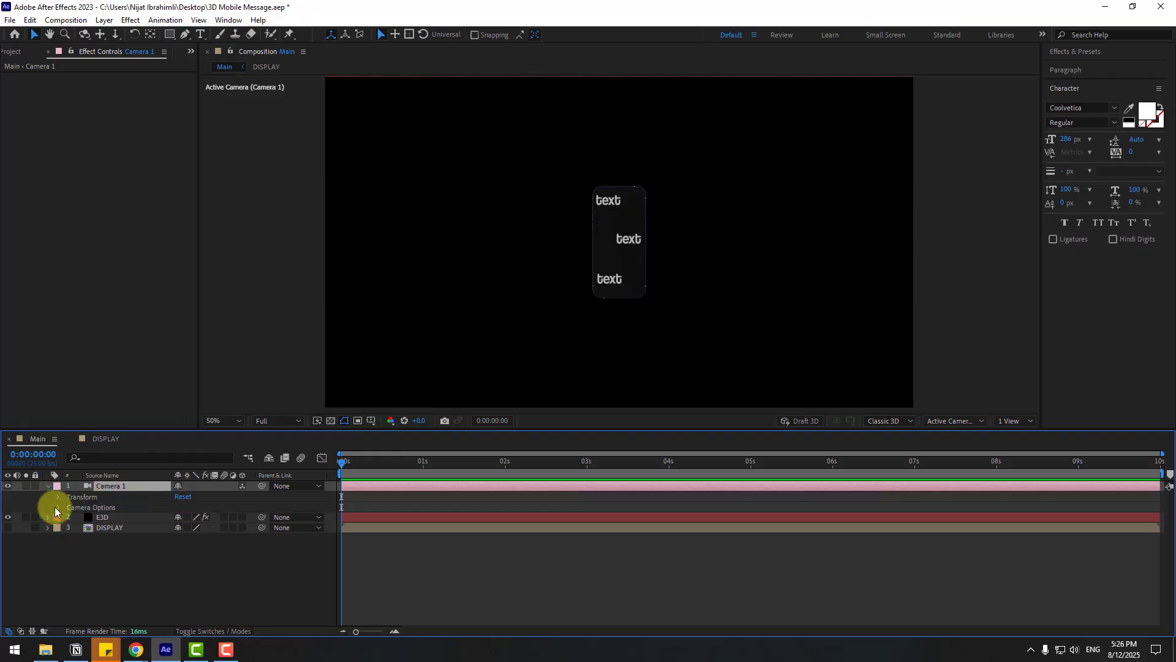
pyautogui.click(57, 498)
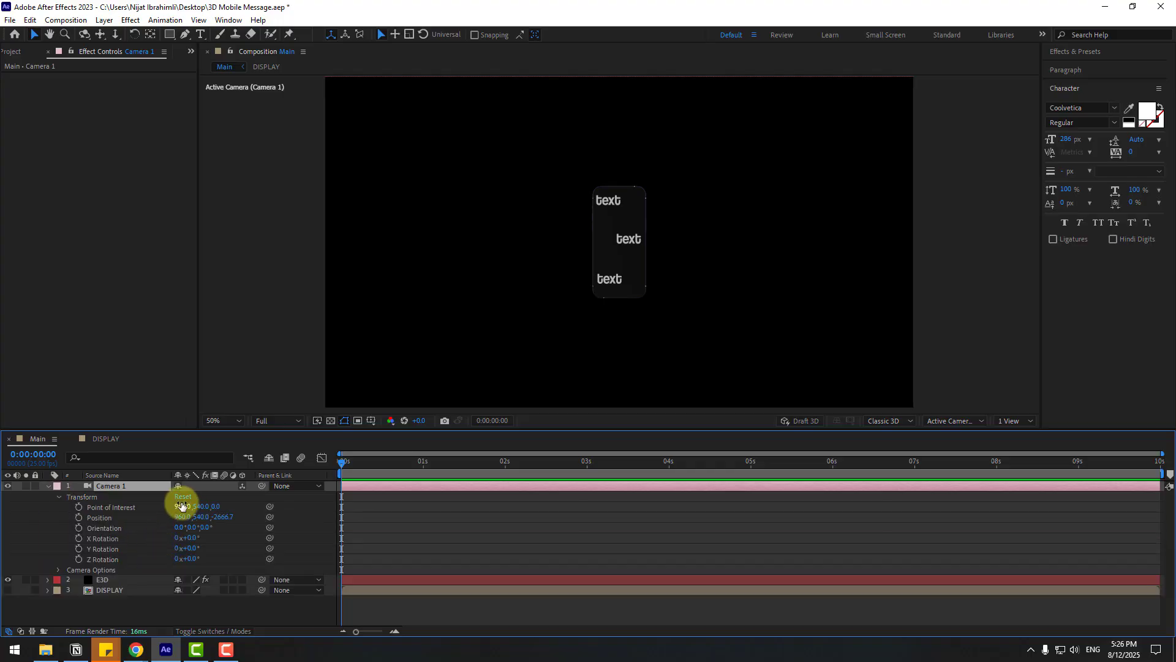
pyautogui.rightClick(116, 486)
pyautogui.moveTo(246, 400)
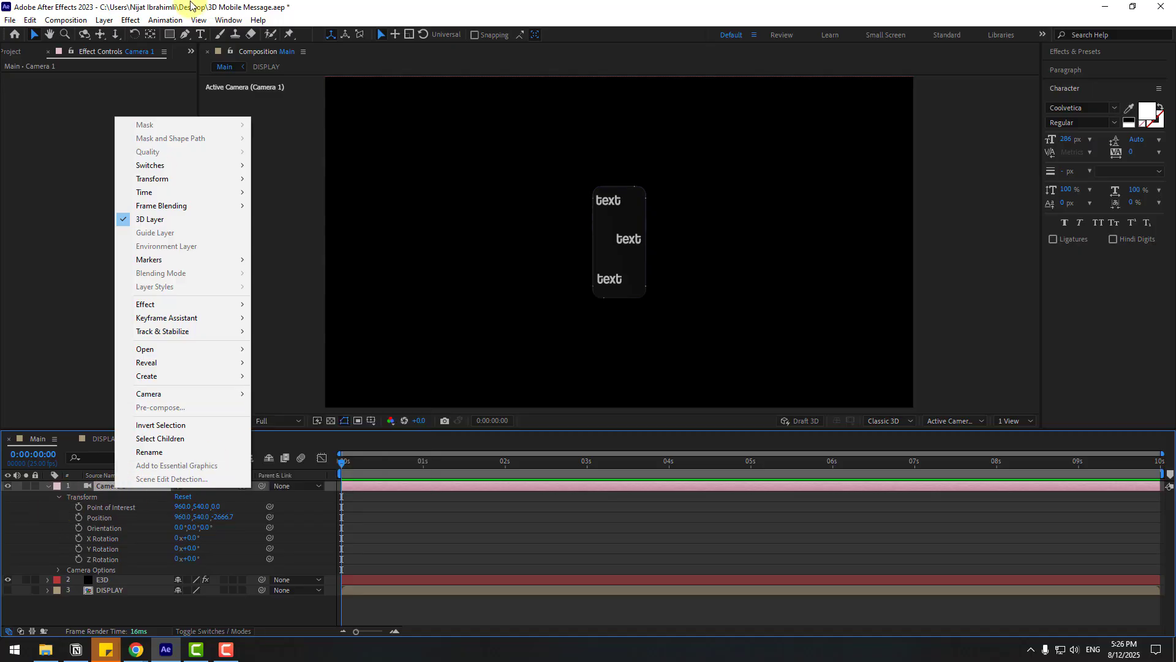
pyautogui.click(197, 65)
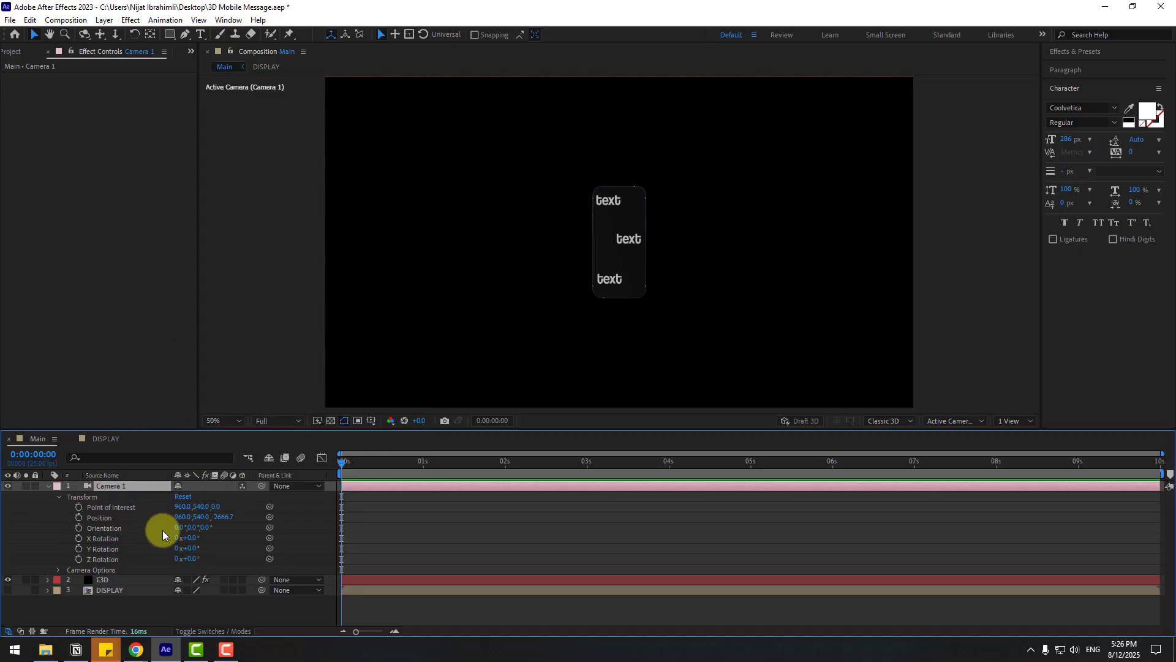
# Dolly Camera 1 closer to the phone, to a Z position of about -1650.7
pyautogui.press('c')
pyautogui.press('c')
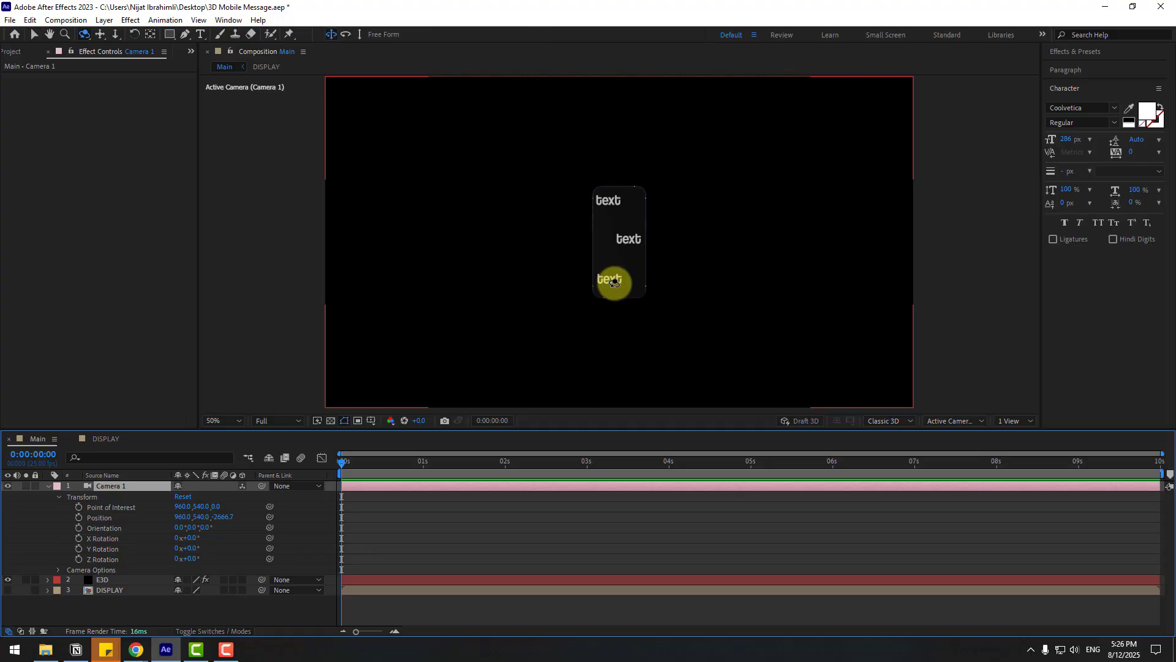
pyautogui.moveTo(633, 277); pyautogui.dragTo(675, 135)
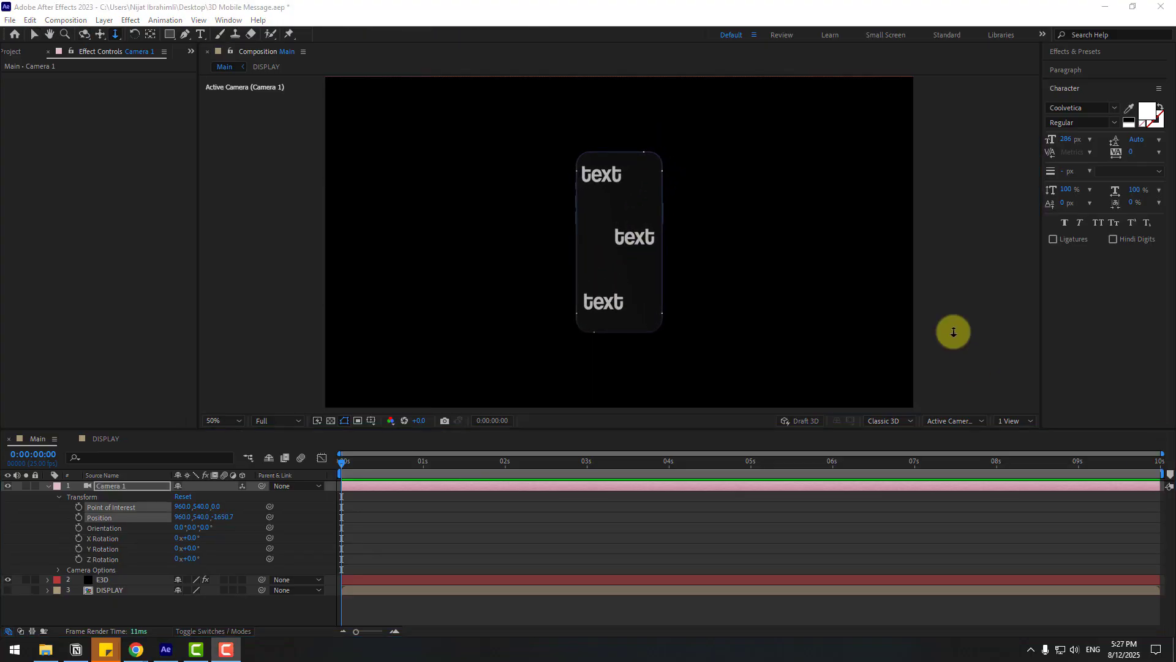
pyautogui.click(629, 8)
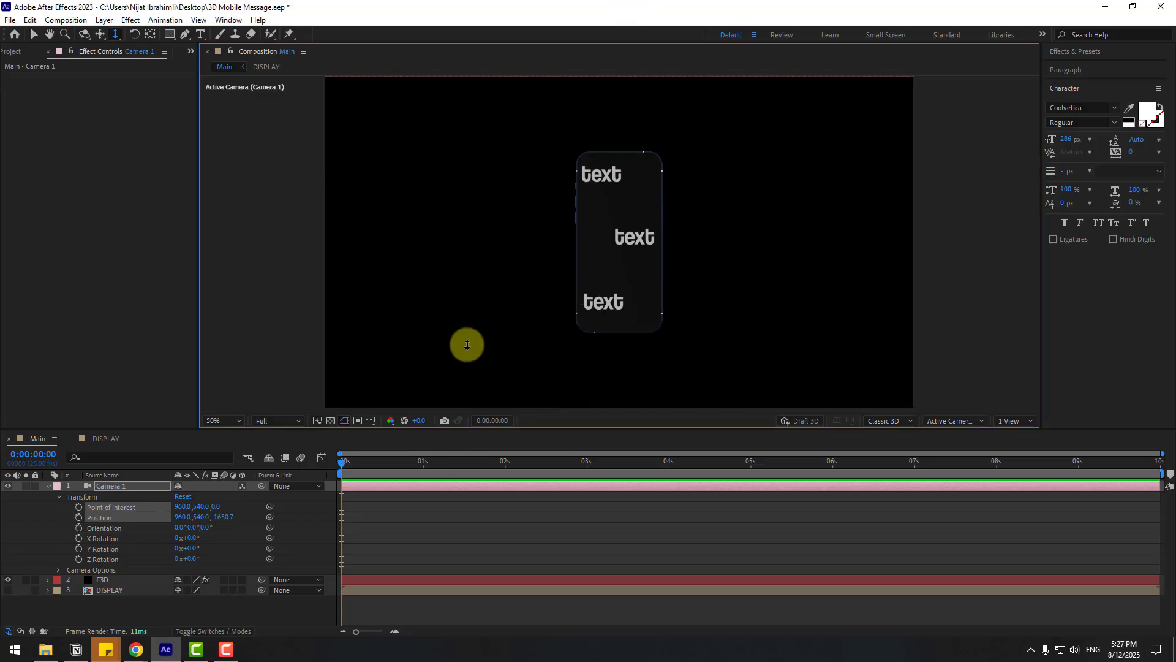
# Keyframe the E3D layer's World Position XY from 0, 572 at 0 seconds to 0, 15 at 1 second
pyautogui.click(99, 581)
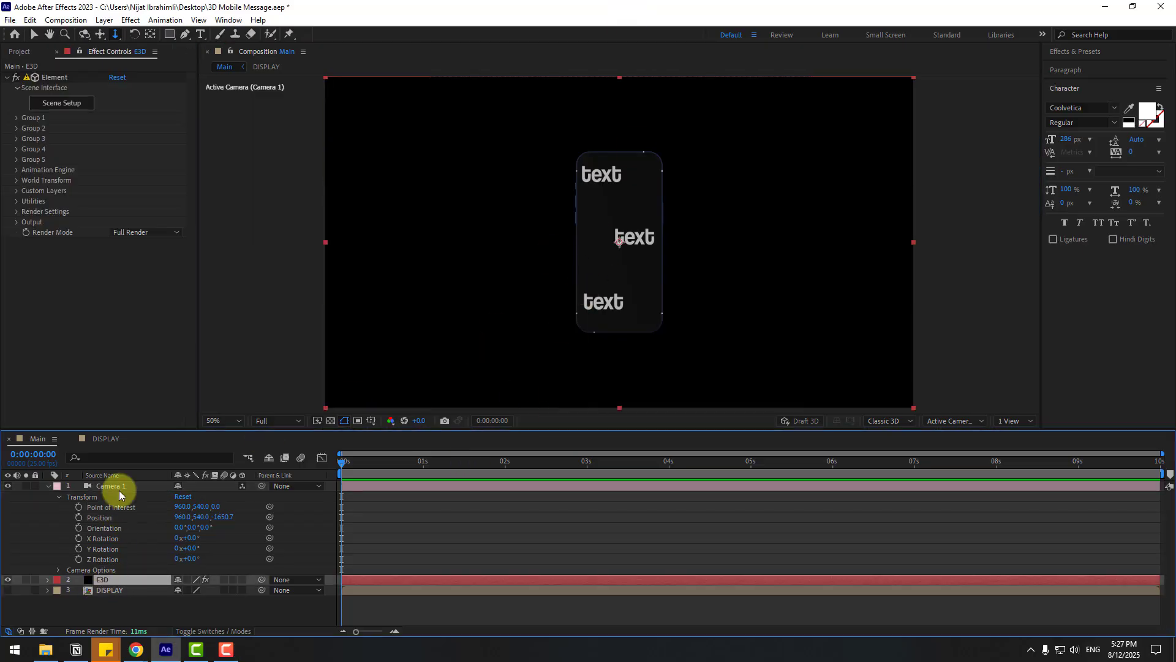
pyautogui.click(17, 180)
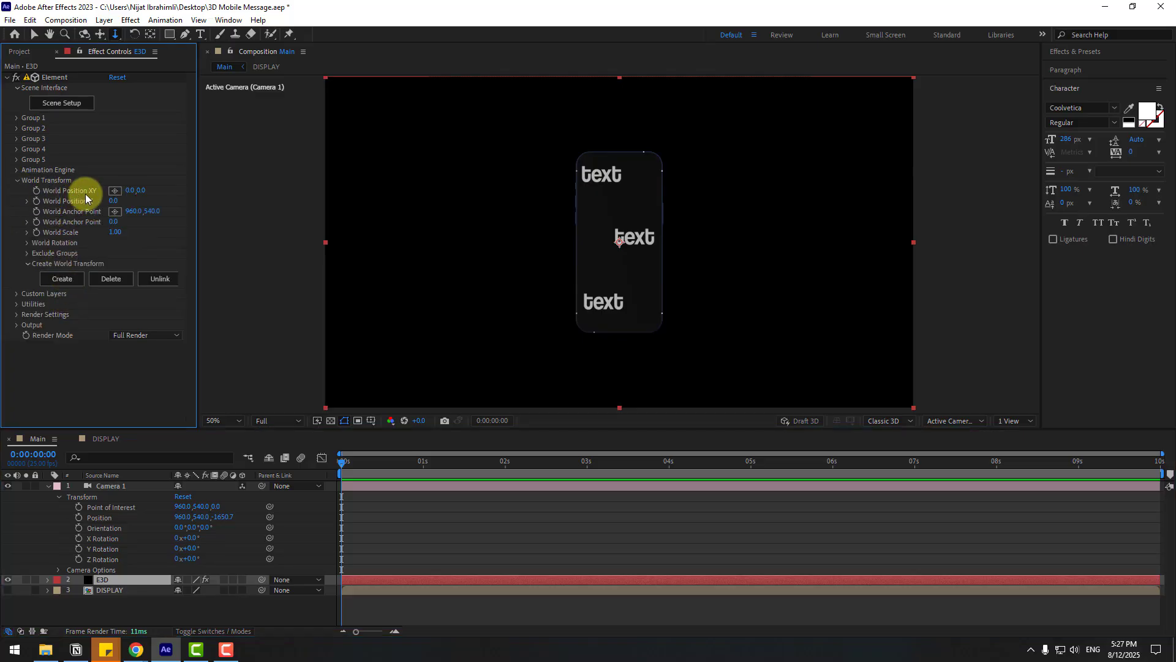
pyautogui.moveTo(146, 193); pyautogui.dragTo(276, 220)
pyautogui.moveTo(139, 190); pyautogui.dragTo(527, 147)
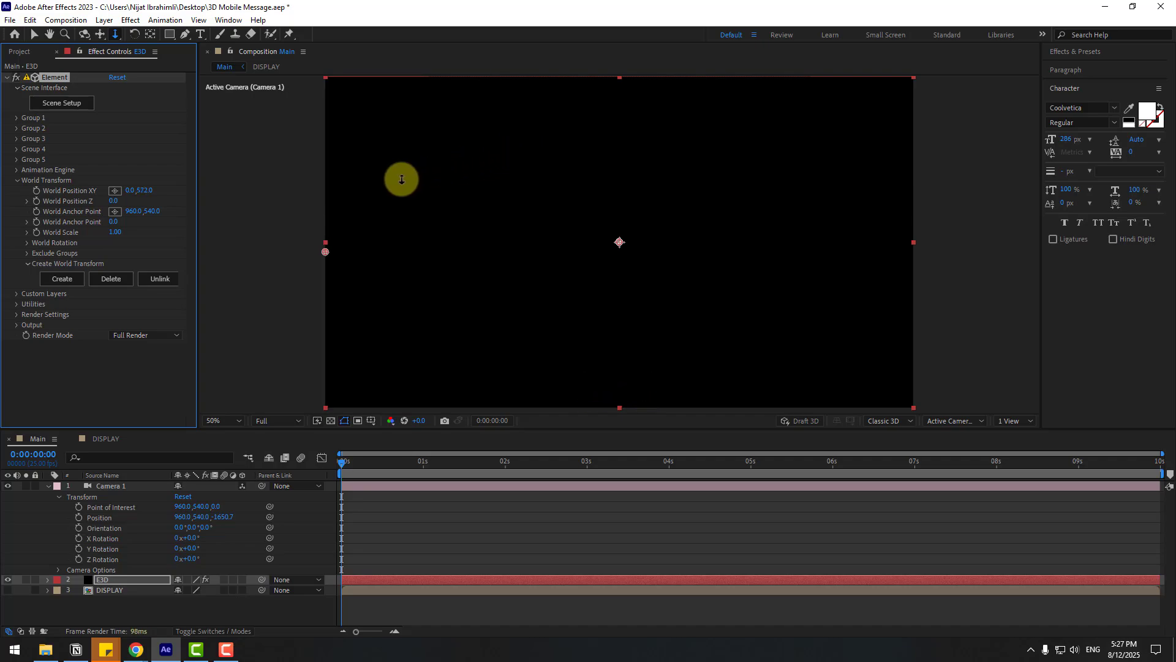
pyautogui.click(36, 191)
pyautogui.moveTo(379, 466); pyautogui.dragTo(422, 466)
pyautogui.moveTo(145, 200); pyautogui.dragTo(101, 201)
# Reveal the E3D layer's keyframes and apply Easy Ease to both World Position XY keyframes
pyautogui.click(105, 582)
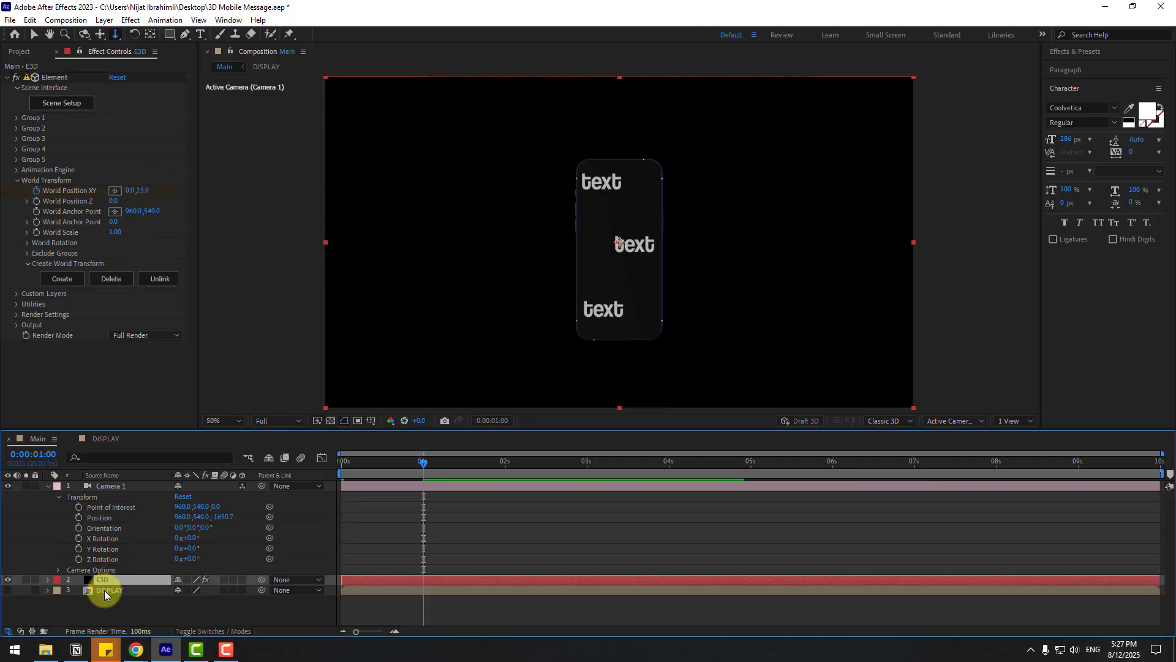
pyautogui.press('u')
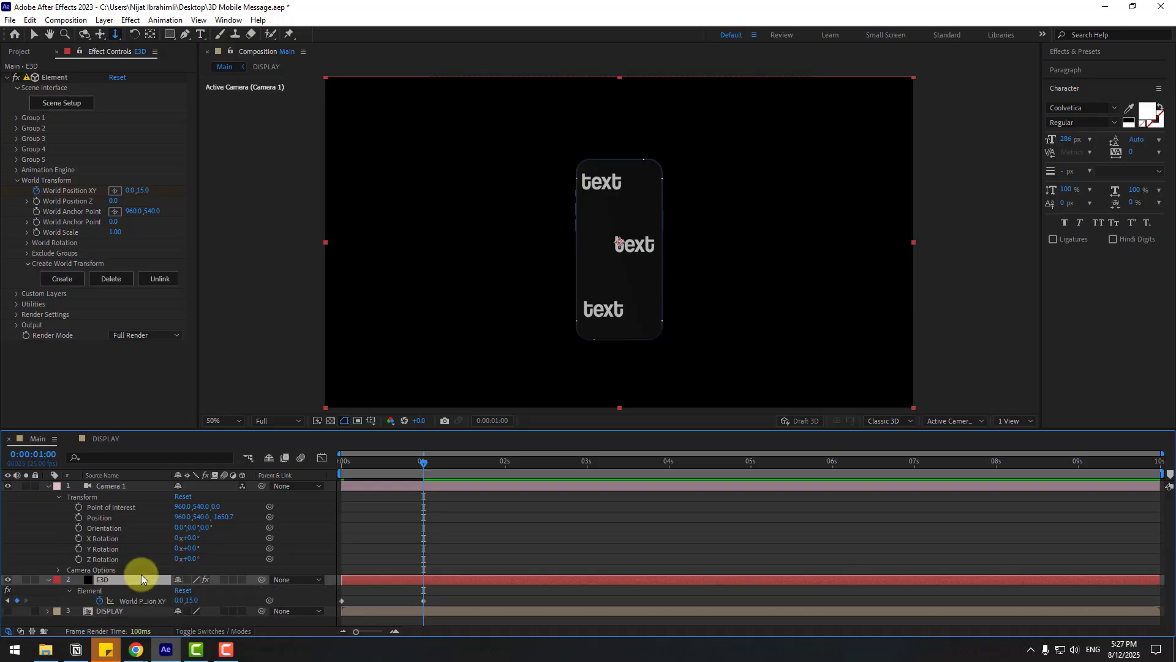
pyautogui.moveTo(443, 595); pyautogui.dragTo(333, 614)
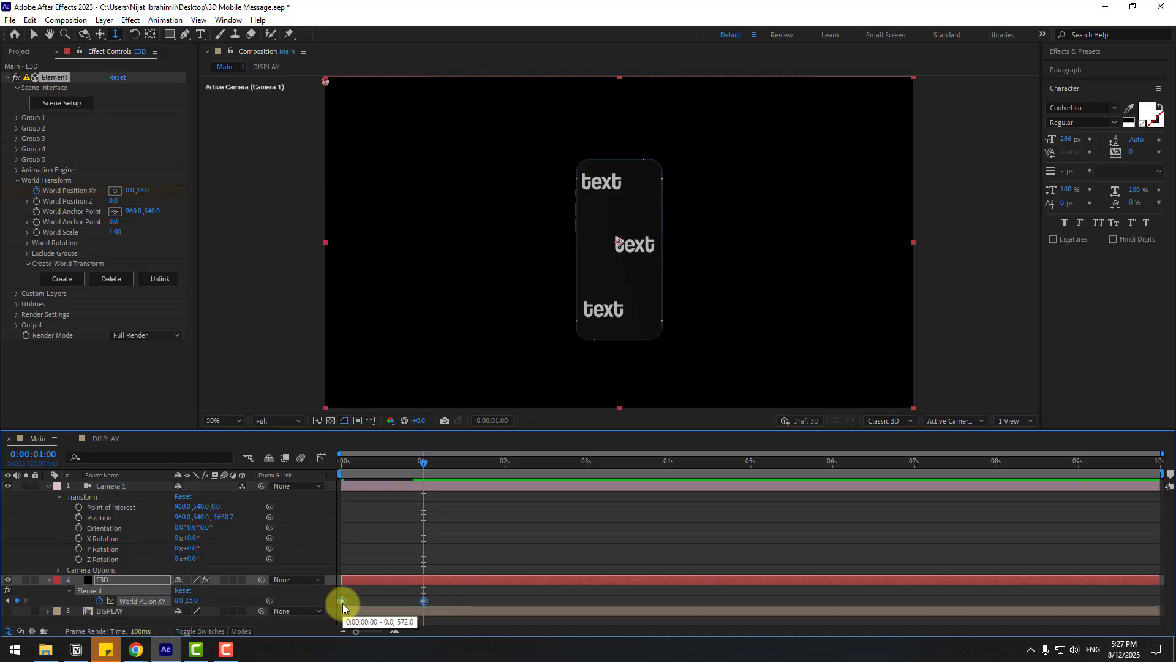
pyautogui.rightClick(343, 604)
pyautogui.moveTo(351, 597)
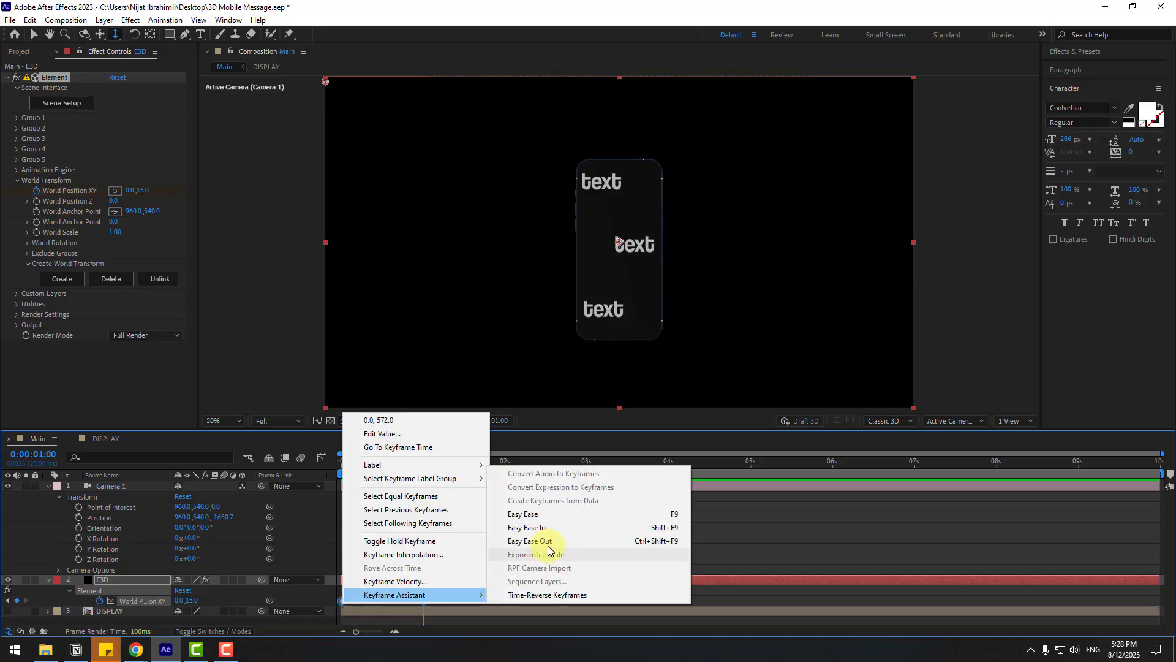
pyautogui.click(674, 515)
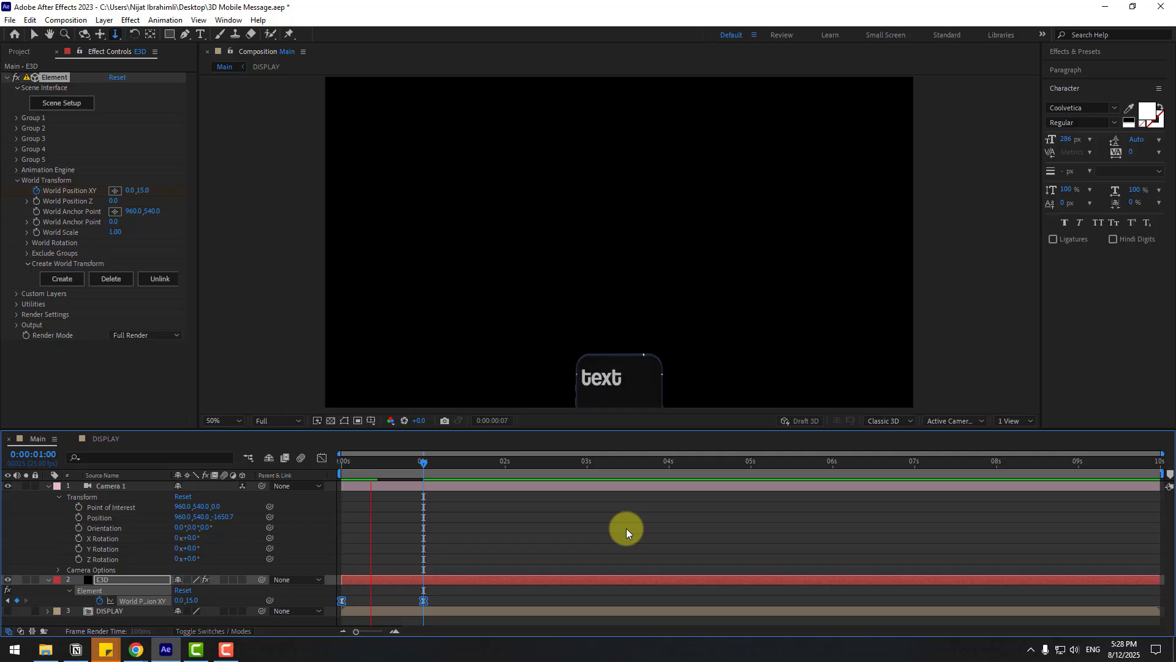
# Lengthen the ease handles of both World Position XY keyframes in the speed graph to form a sharp peak midway through the move
pyautogui.hotkey('shift', 'pageup')
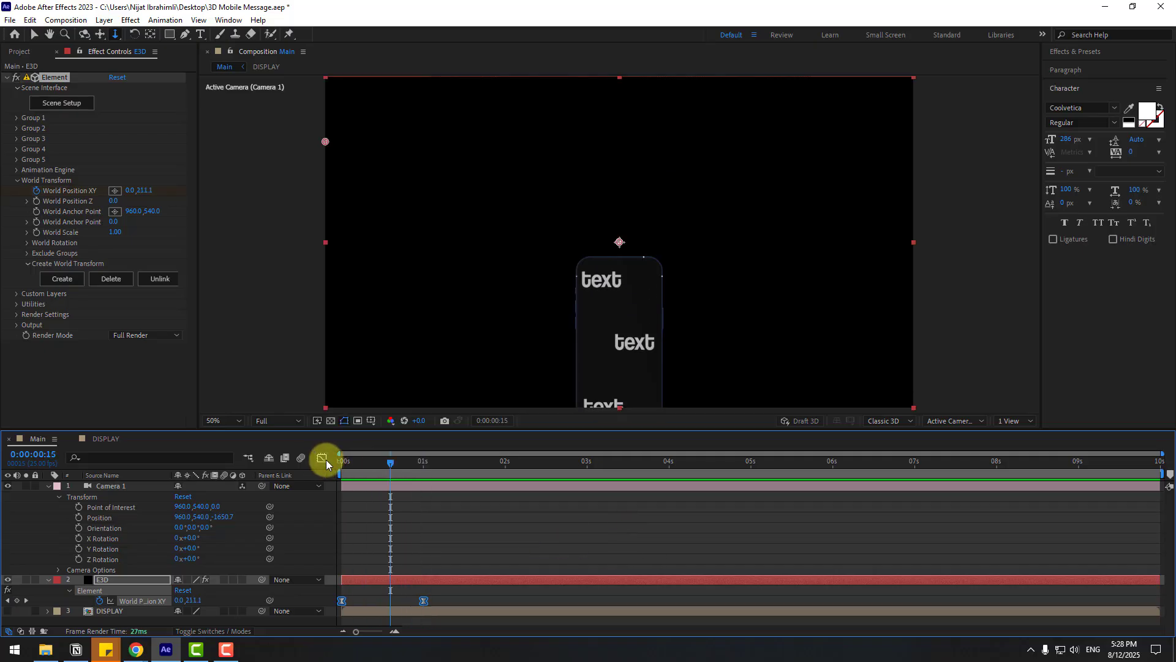
pyautogui.click(322, 459)
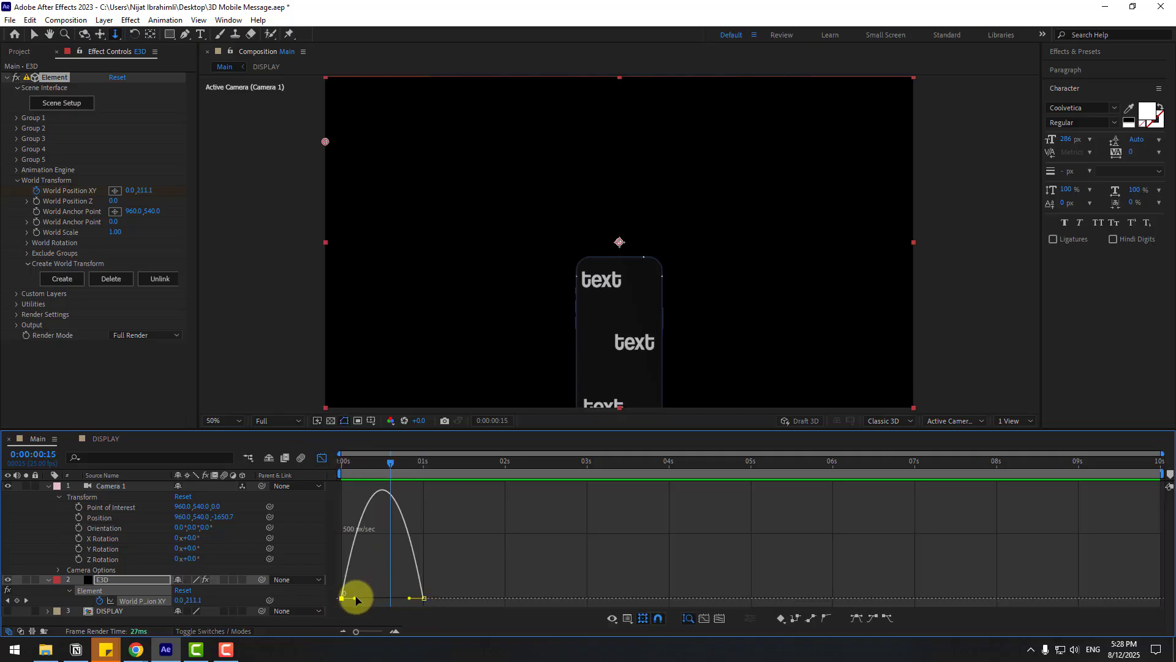
pyautogui.moveTo(356, 600); pyautogui.dragTo(395, 596)
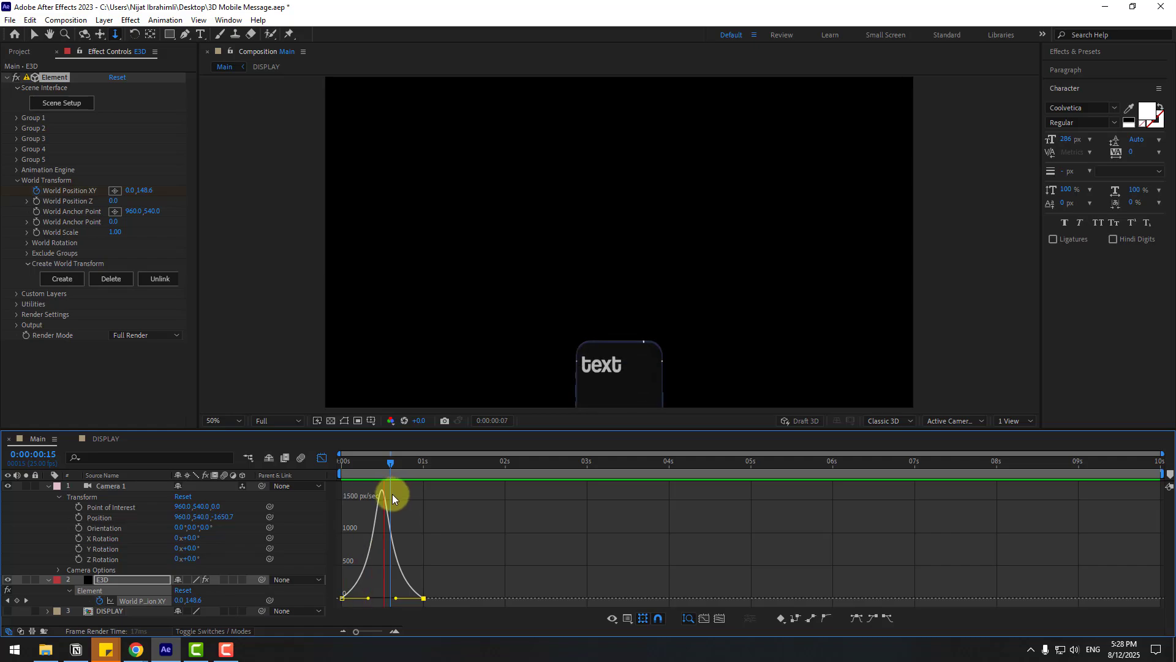
# Shift the World Position XY speed peak toward the start of the move in the speed graph and preview the rise
pyautogui.moveTo(368, 598)
pyautogui.mouseDown()
pyautogui.moveTo(355, 597)
pyautogui.moveTo(382, 597)
pyautogui.mouseUp()
pyautogui.press('space')
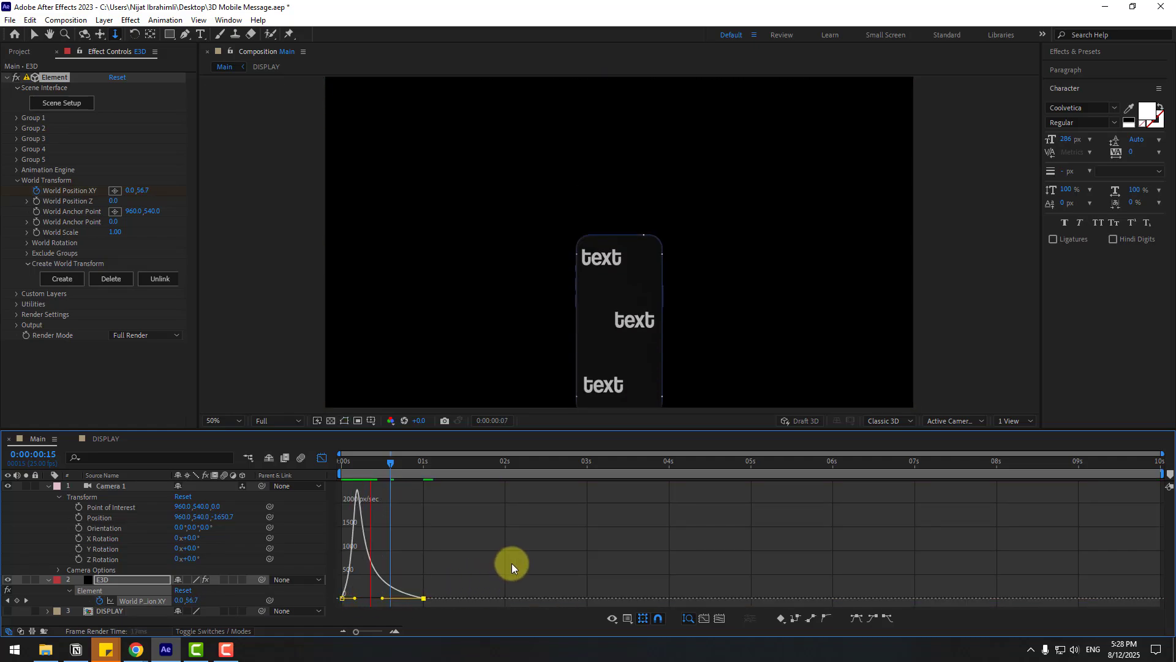
pyautogui.press('space')
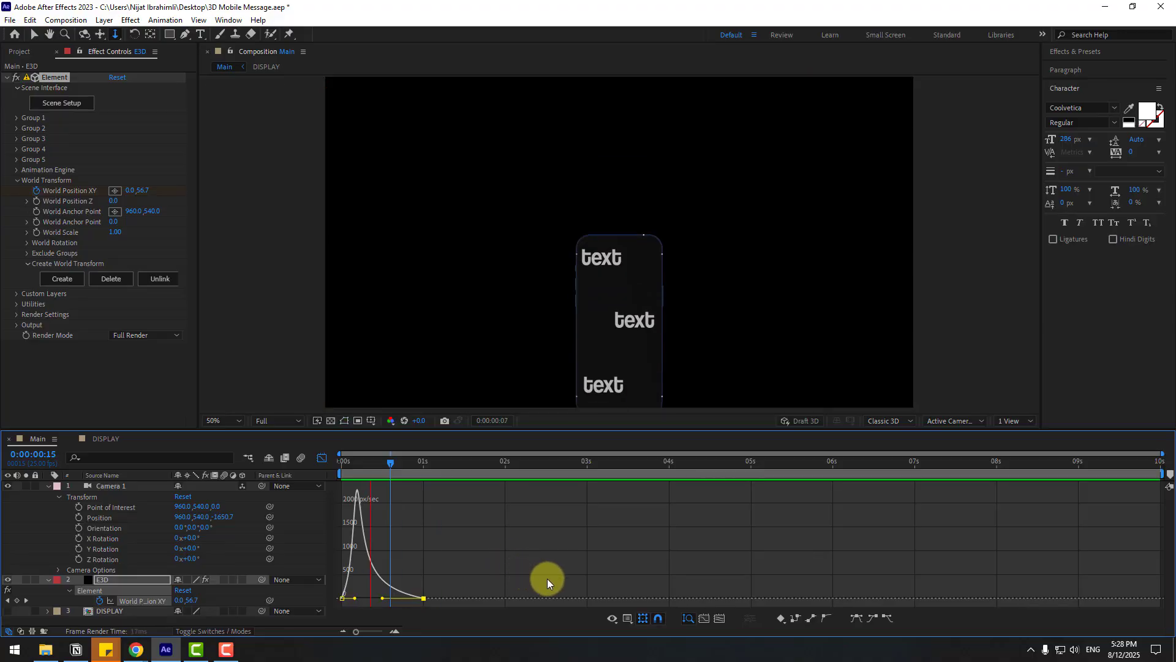
pyautogui.click(321, 458)
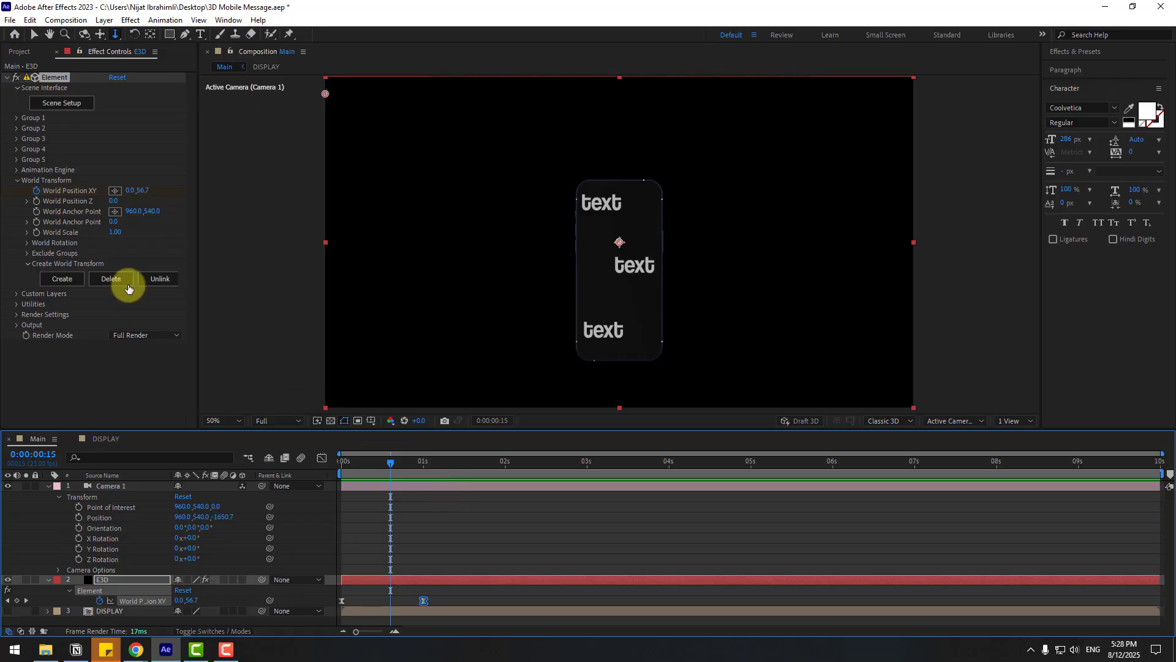
# Set the E3D layer's Y Rotation World to 309° with a keyframe, and place that keyframe at 0 seconds
pyautogui.click(27, 244)
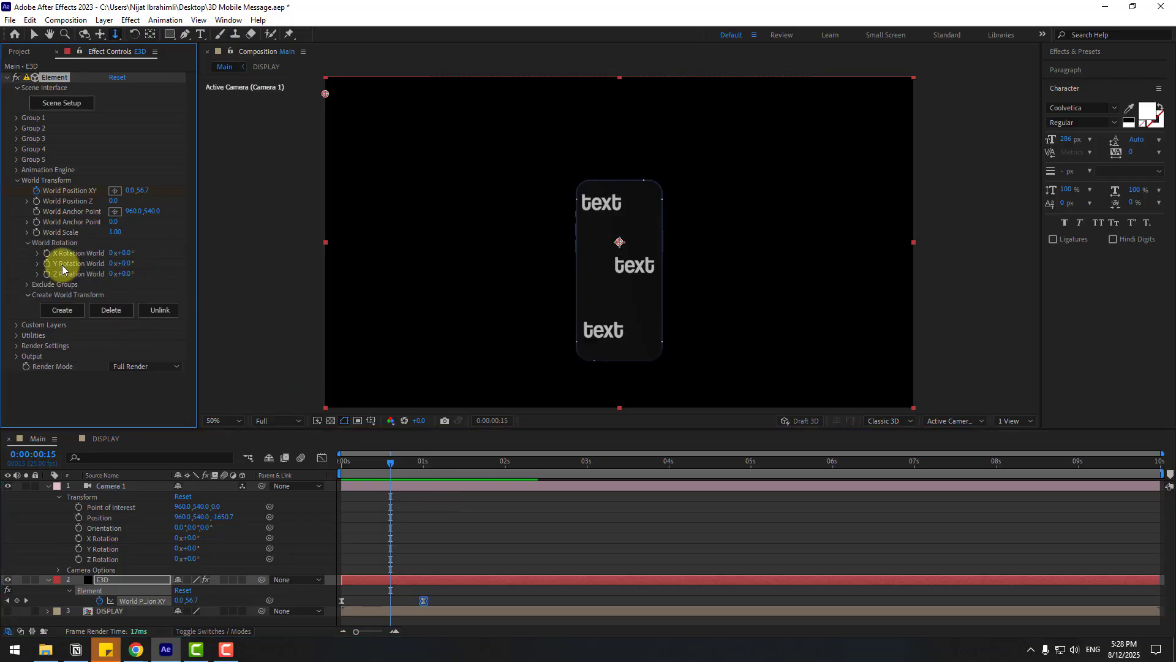
pyautogui.moveTo(384, 465); pyautogui.dragTo(373, 468)
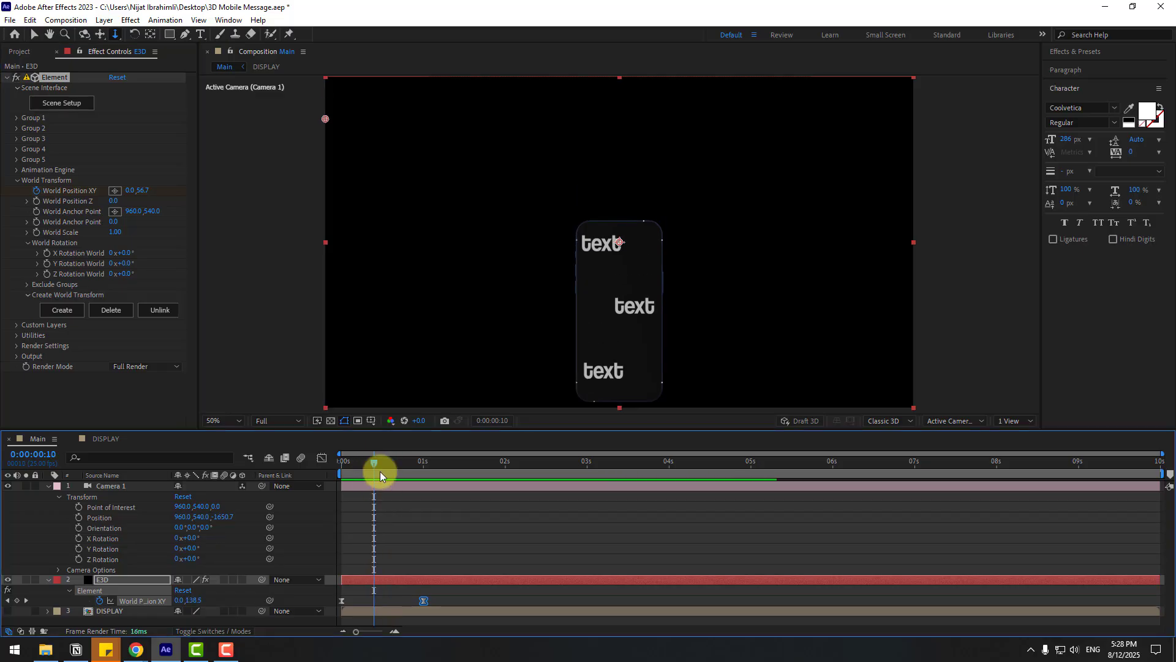
pyautogui.moveTo(126, 264); pyautogui.dragTo(281, 260)
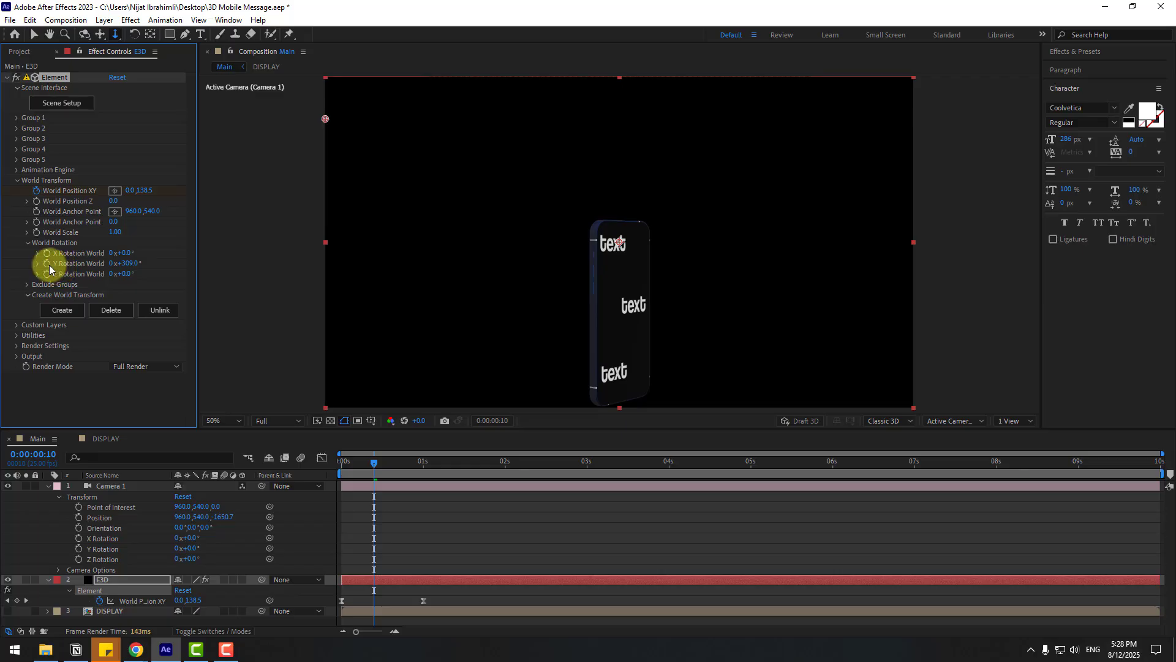
pyautogui.click(98, 579)
pyautogui.press('u')
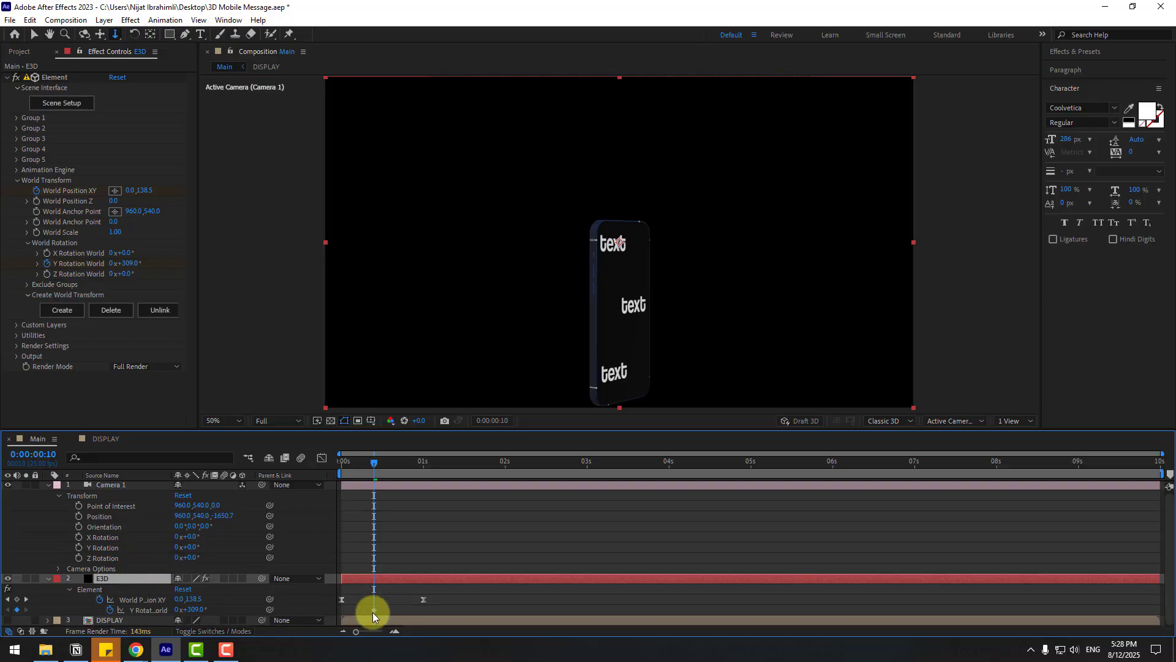
pyautogui.moveTo(372, 612); pyautogui.dragTo(342, 611)
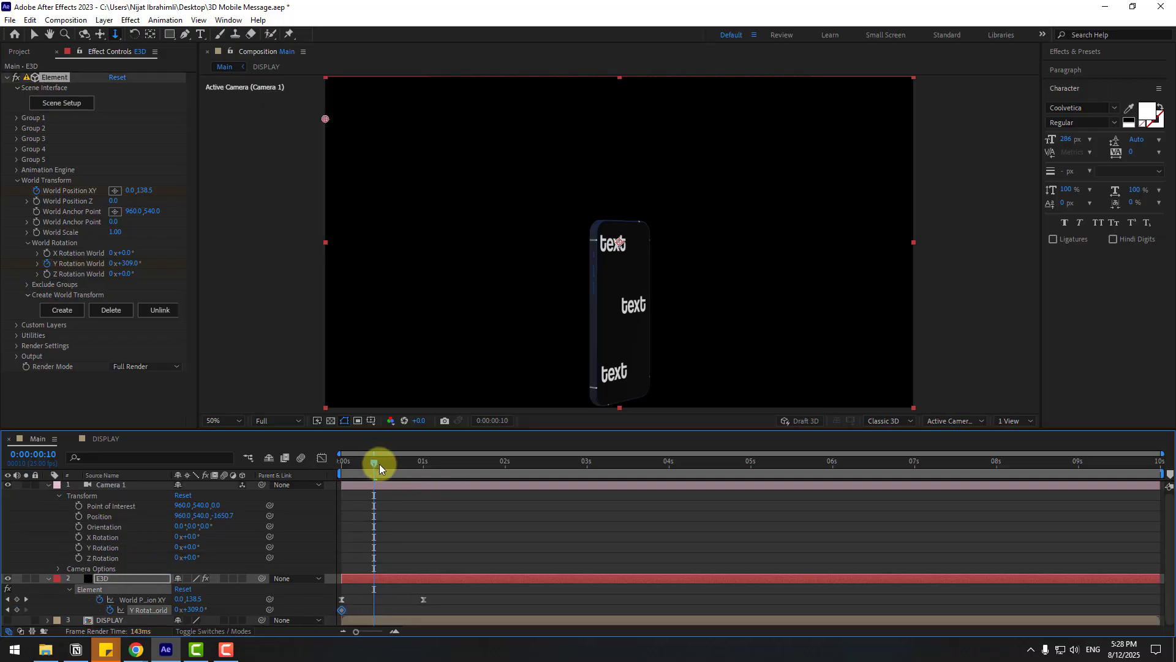
# Keyframe the E3D layer's Y Rotation World to -35° at frame 20
pyautogui.moveTo(380, 464); pyautogui.dragTo(407, 472)
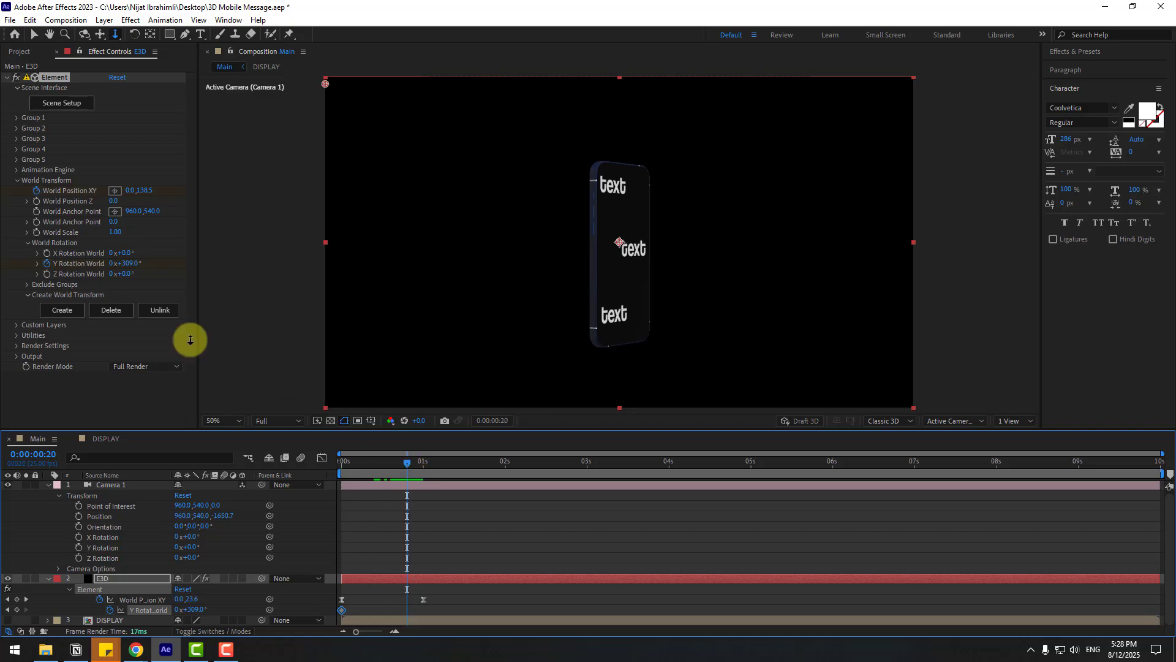
pyautogui.click(130, 268)
pyautogui.write('0')
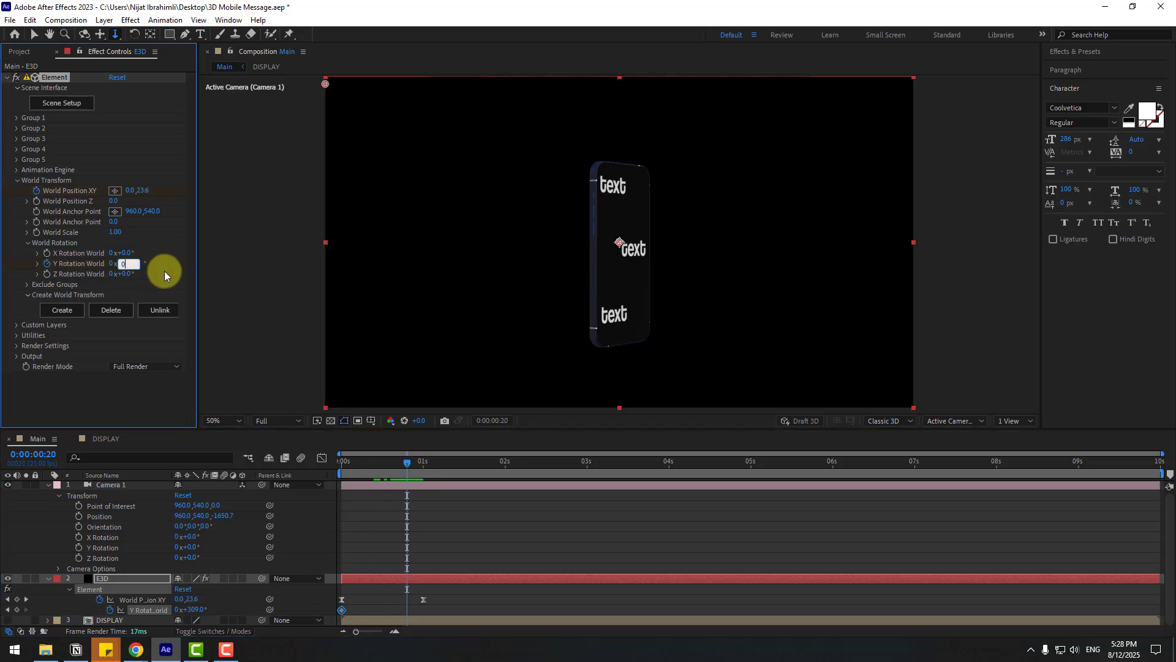
pyautogui.press('Return')
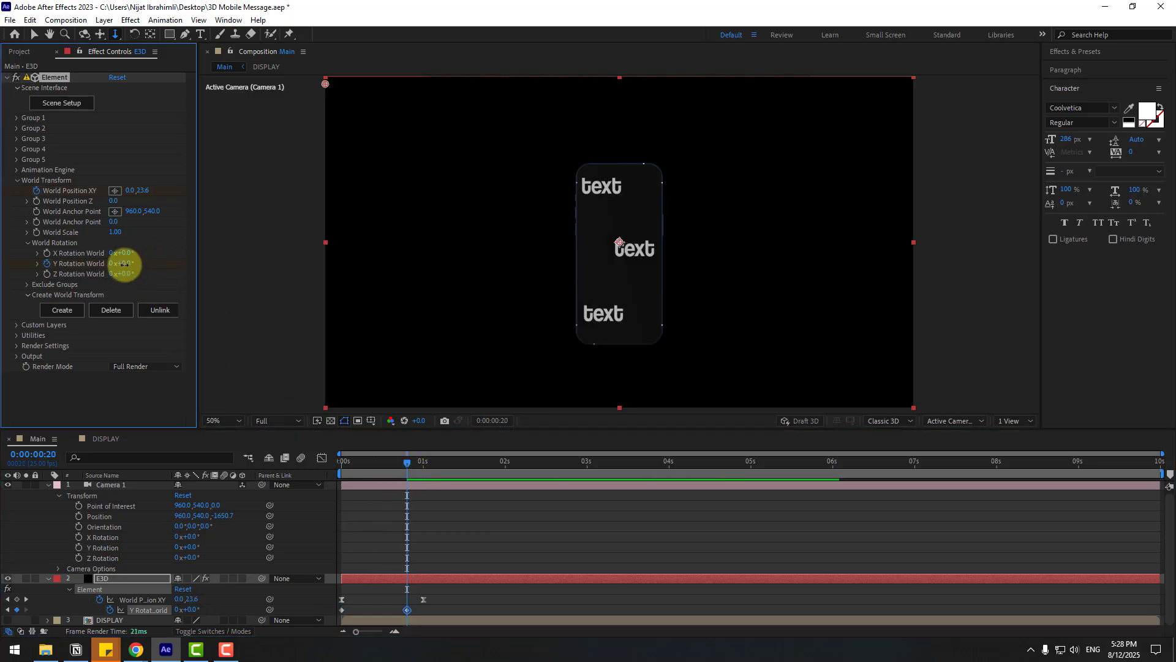
pyautogui.moveTo(124, 264); pyautogui.dragTo(103, 264)
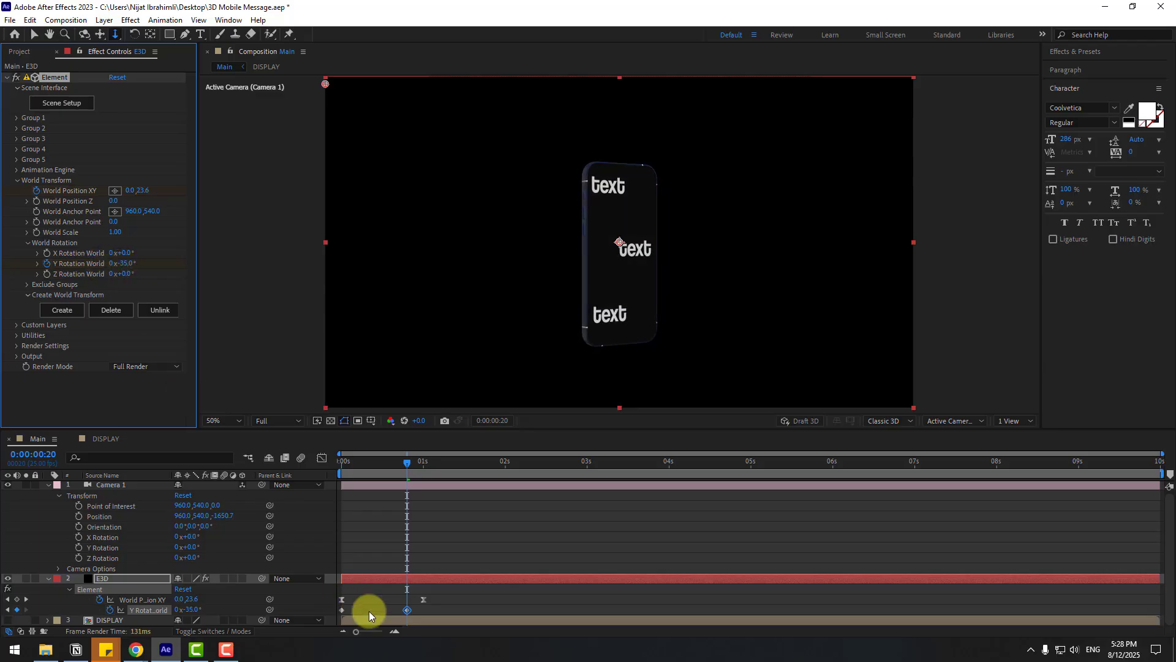
# Apply Easy Ease to both Y Rotation World keyframes of the E3D layer
pyautogui.rightClick(342, 611)
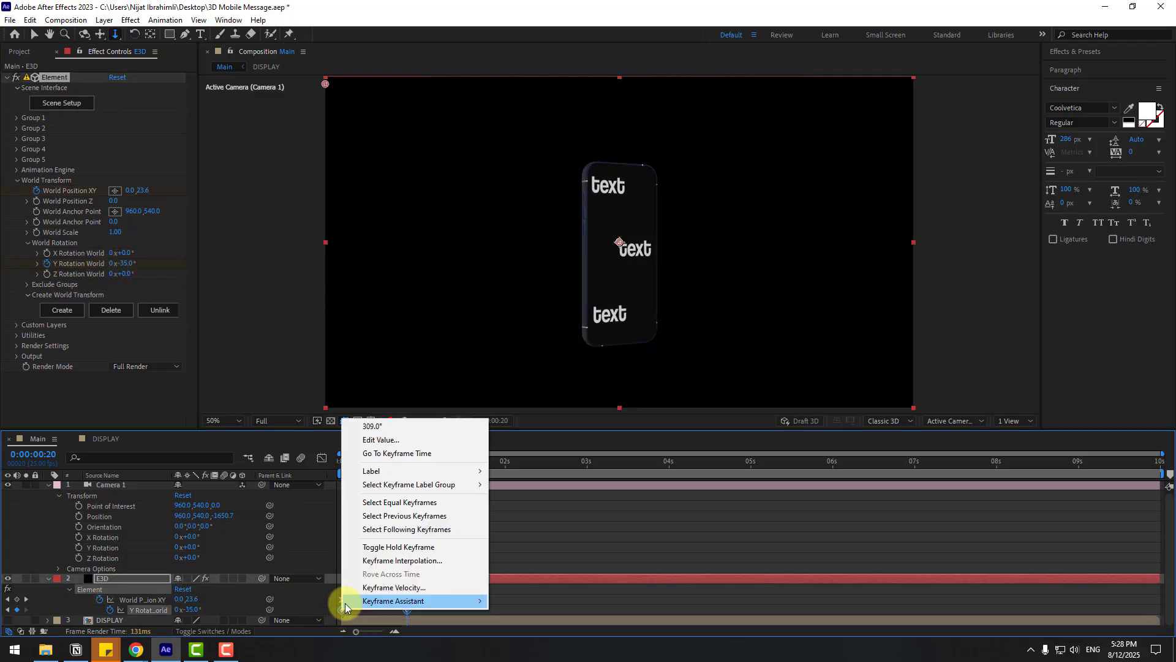
pyautogui.moveTo(423, 601)
pyautogui.click(524, 520)
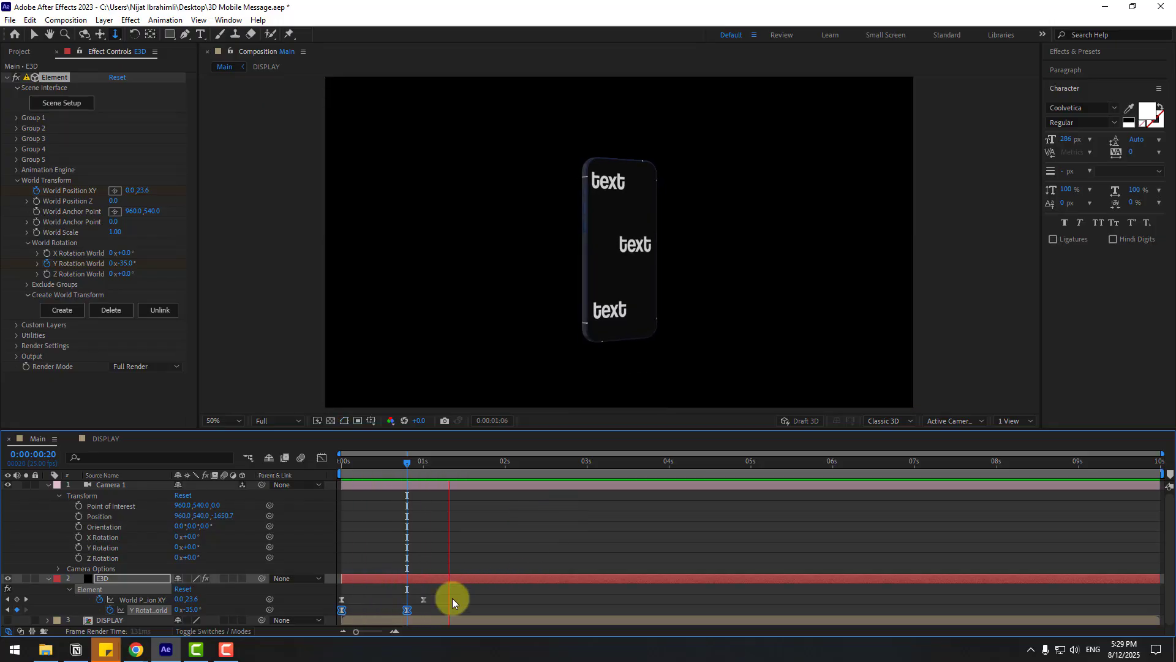
# Adjust the ease handles of both Y Rotation World keyframes so the rotation peaks early like the position curve, and preview the motion
pyautogui.click(321, 459)
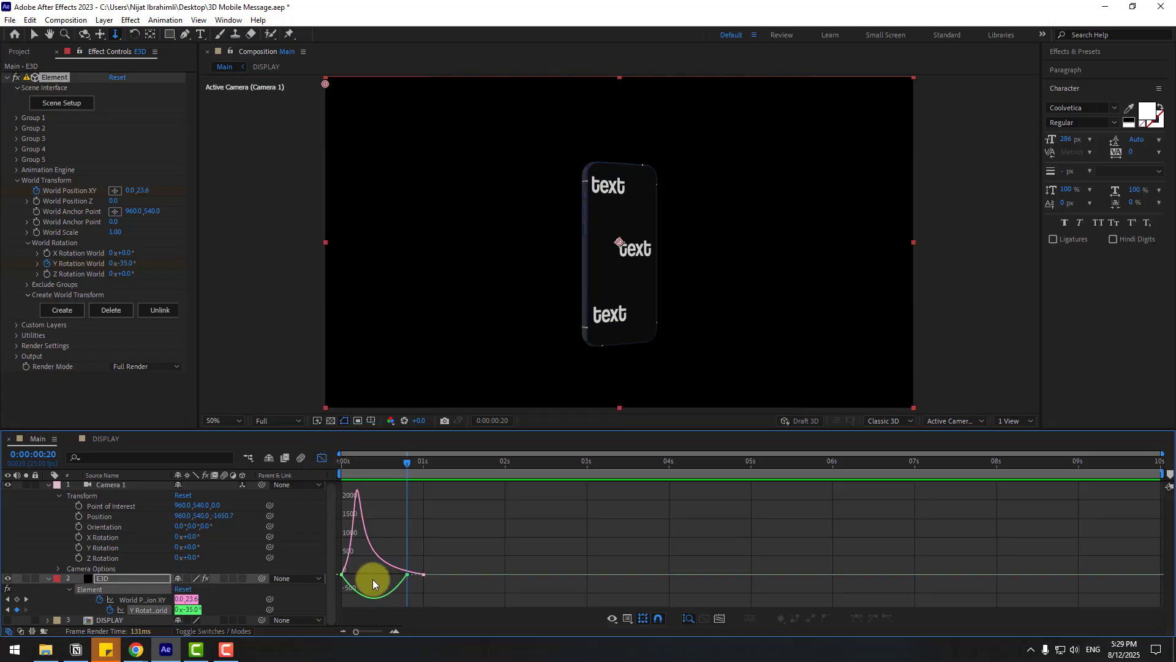
pyautogui.moveTo(364, 592)
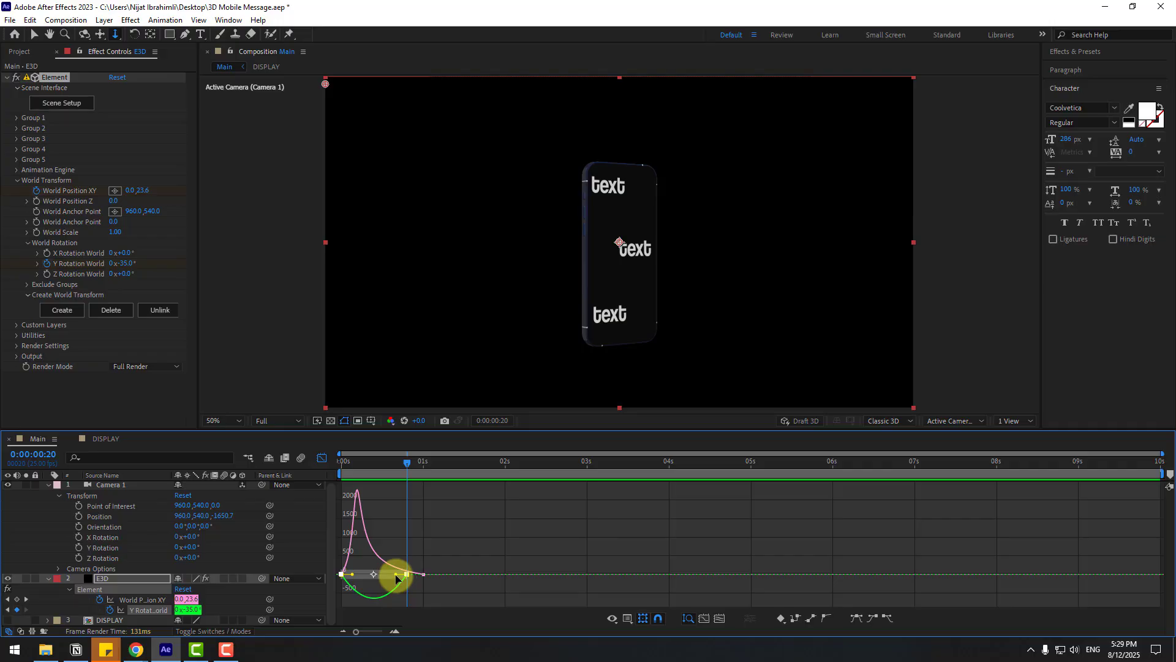
pyautogui.moveTo(395, 578); pyautogui.dragTo(384, 569)
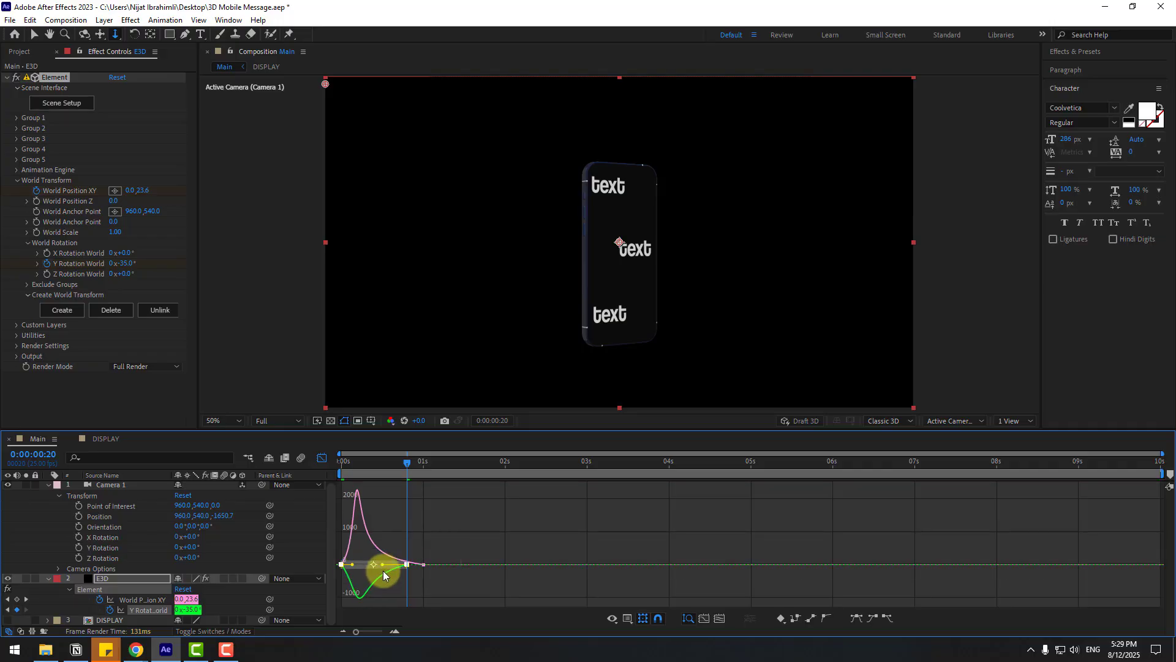
pyautogui.press('space')
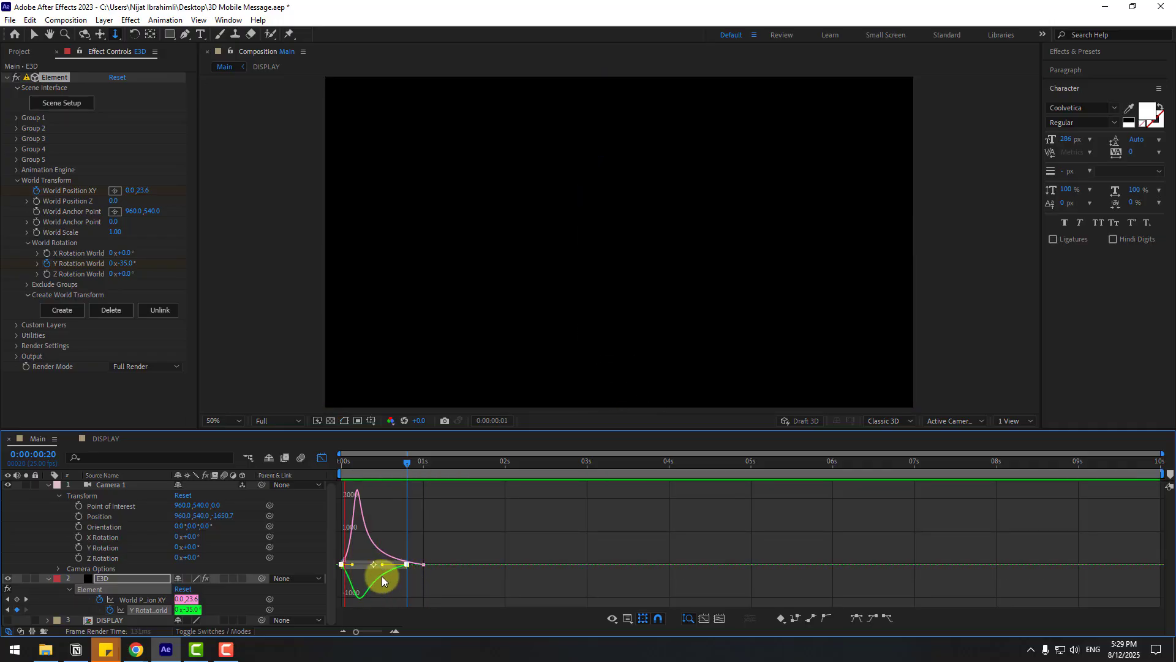
pyautogui.press('space')
pyautogui.moveTo(354, 569); pyautogui.dragTo(360, 564)
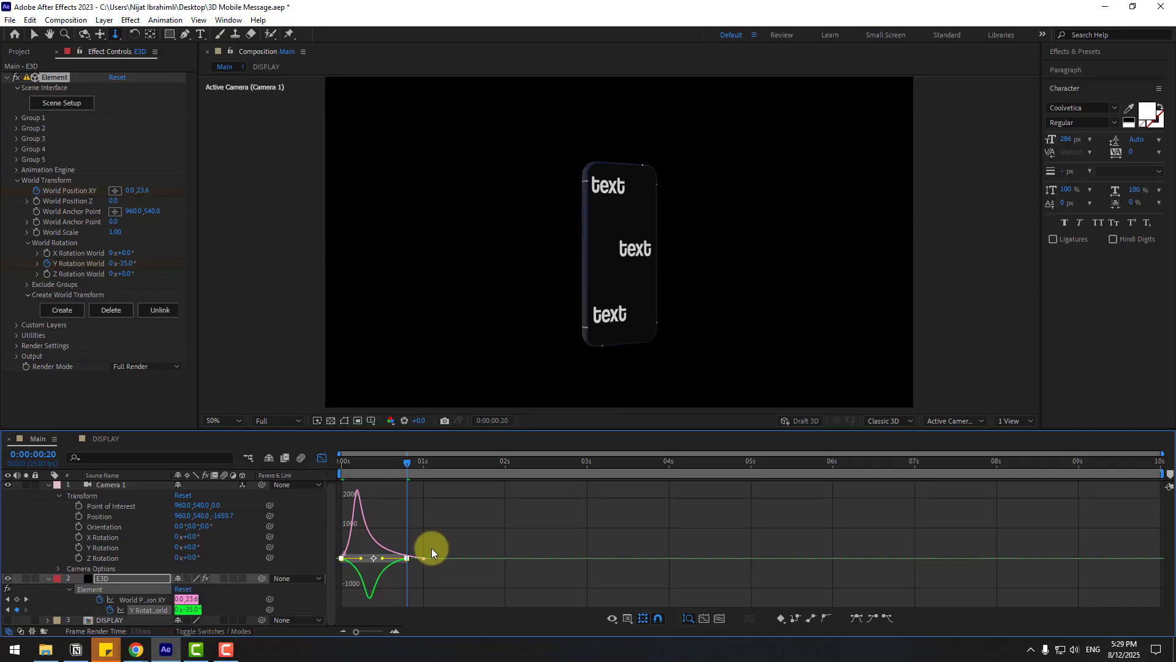
pyautogui.press('space')
pyautogui.press('space')
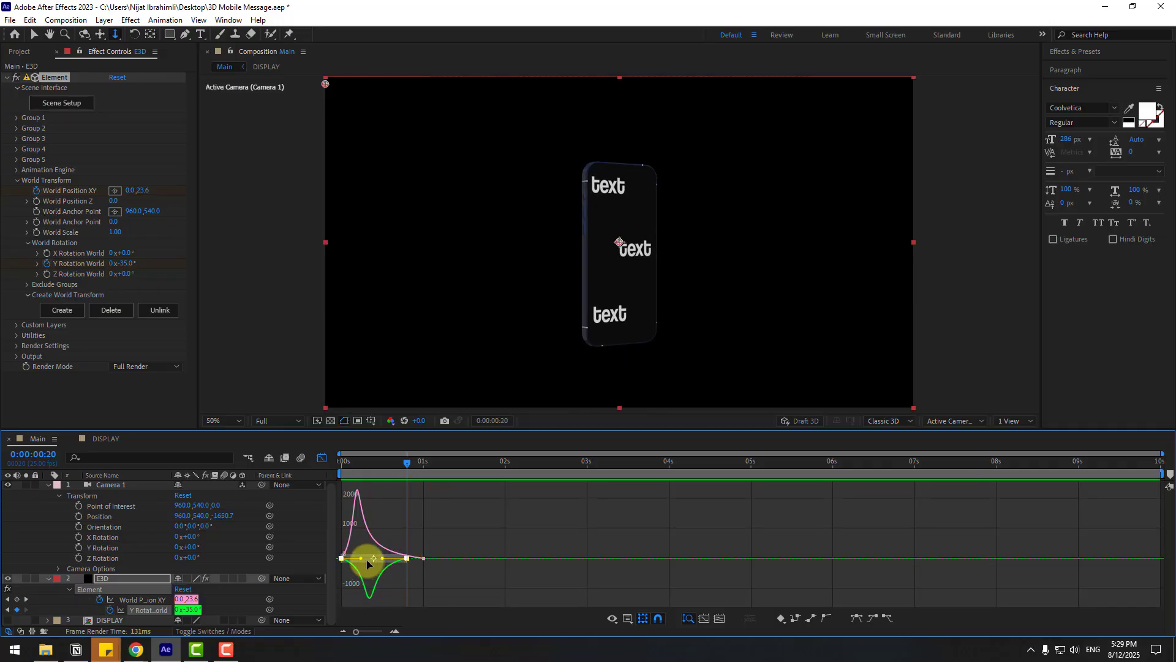
pyautogui.moveTo(360, 561); pyautogui.dragTo(356, 558)
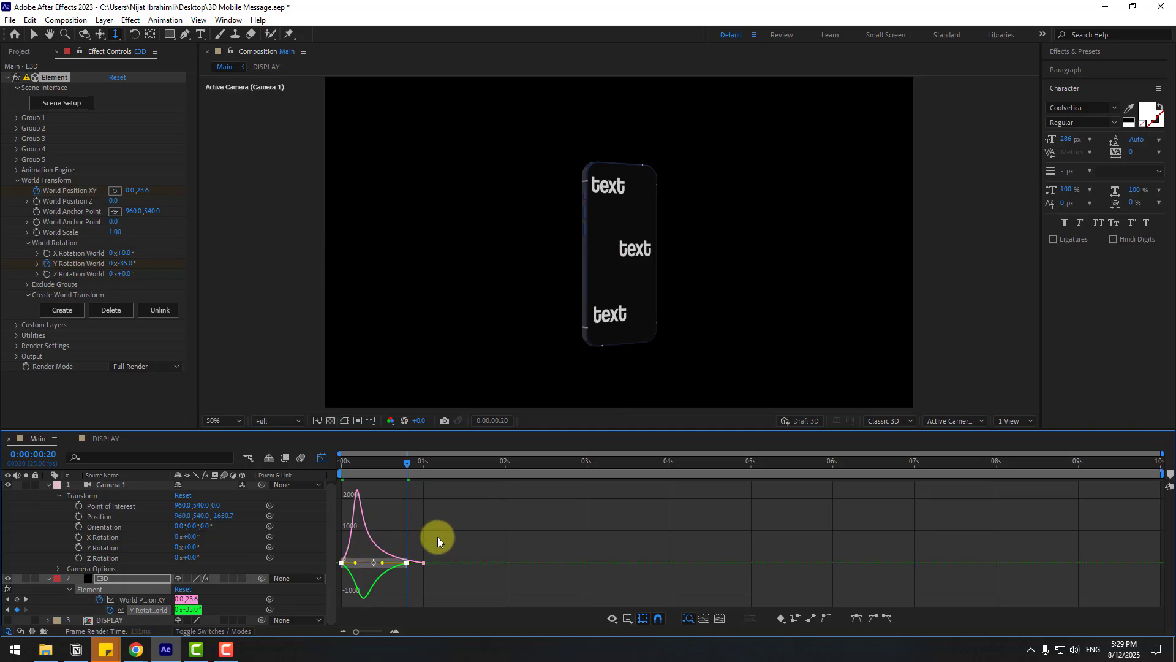
pyautogui.press('space')
pyautogui.press('space')
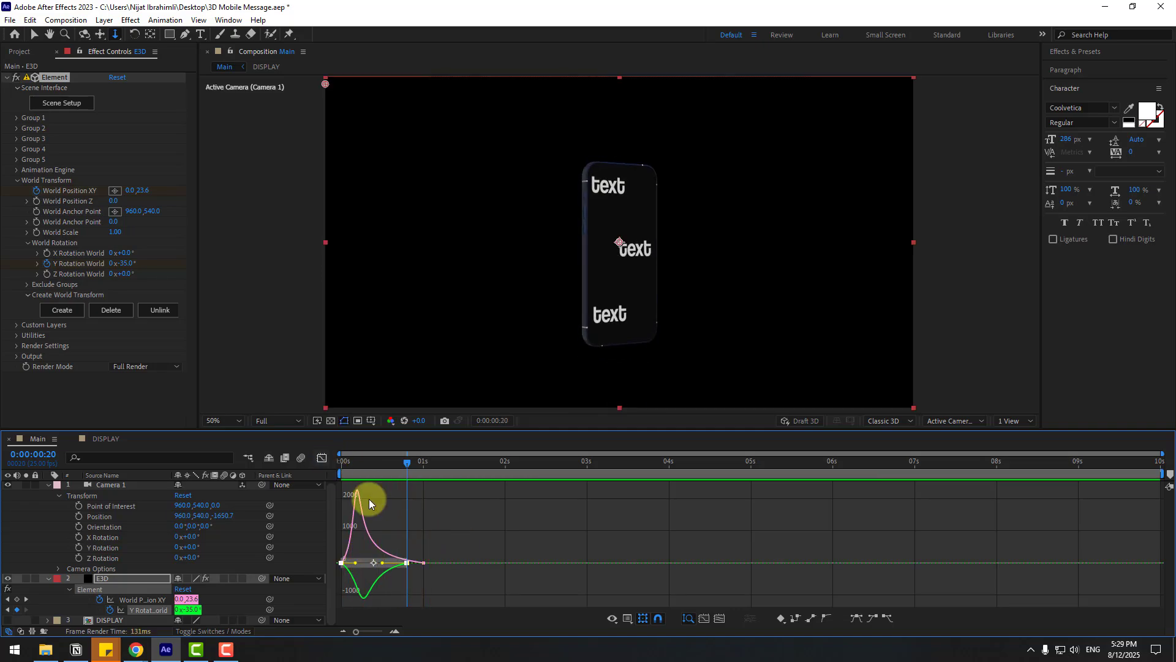
# Move the ending Y Rotation World keyframe to 1 second, preview the result, and set Z Rotation World to -4°
pyautogui.hotkey('shift', 'F3')
pyautogui.click(391, 602)
pyautogui.moveTo(407, 609); pyautogui.dragTo(423, 614)
pyautogui.press('space')
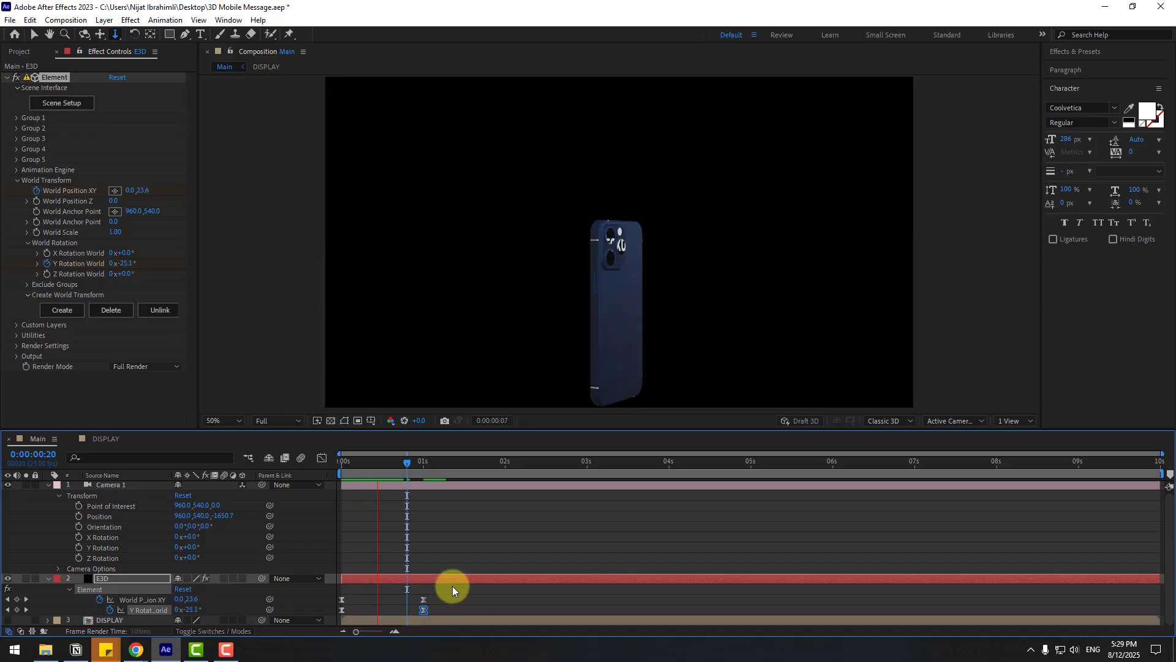
pyautogui.press('space')
pyautogui.press('space')
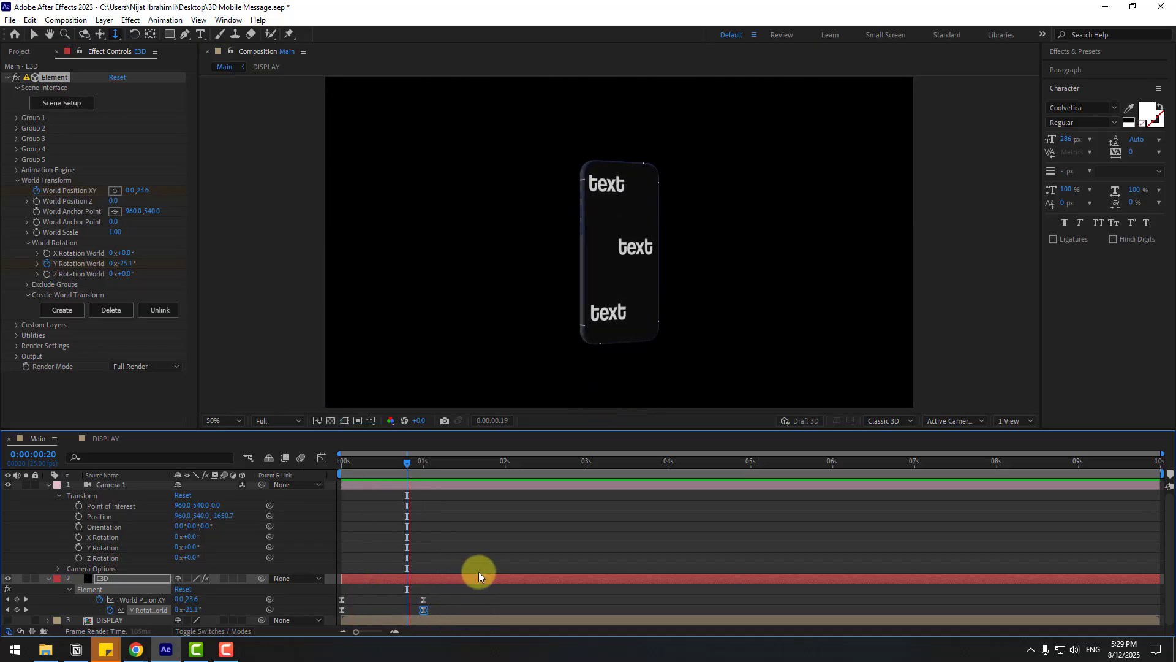
pyautogui.press('space')
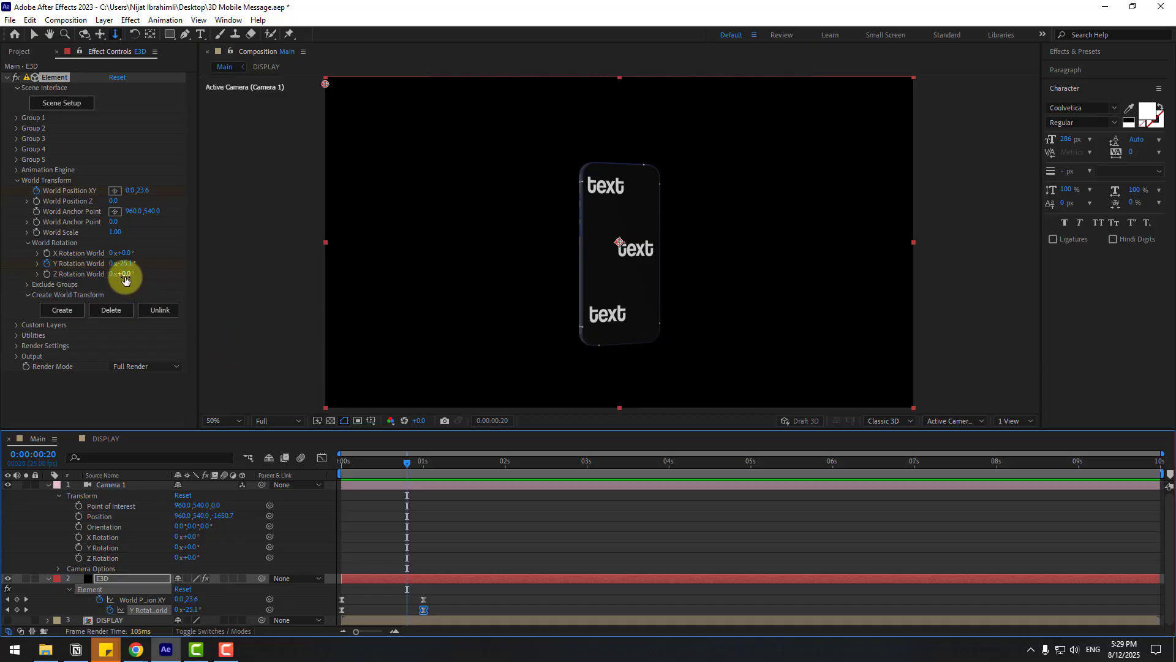
pyautogui.moveTo(127, 277); pyautogui.dragTo(118, 250)
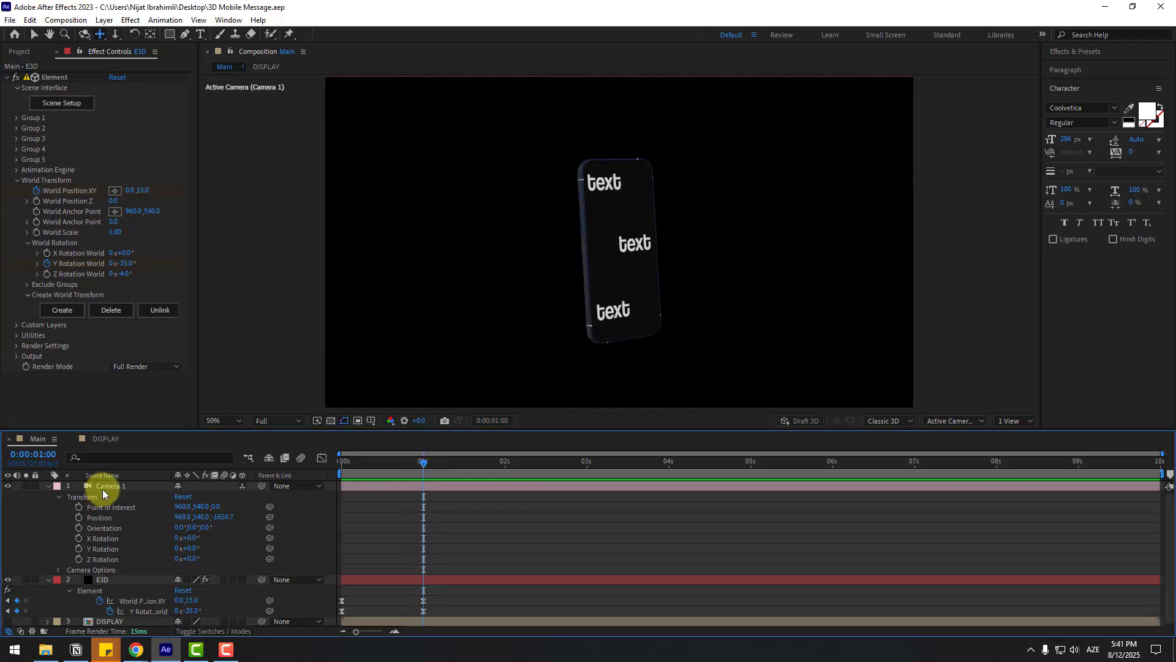
# At frame 9, add starting keyframes for all of Camera 1's transform properties, from Point of Interest through Z Rotation
pyautogui.click(103, 486)
pyautogui.click(376, 464)
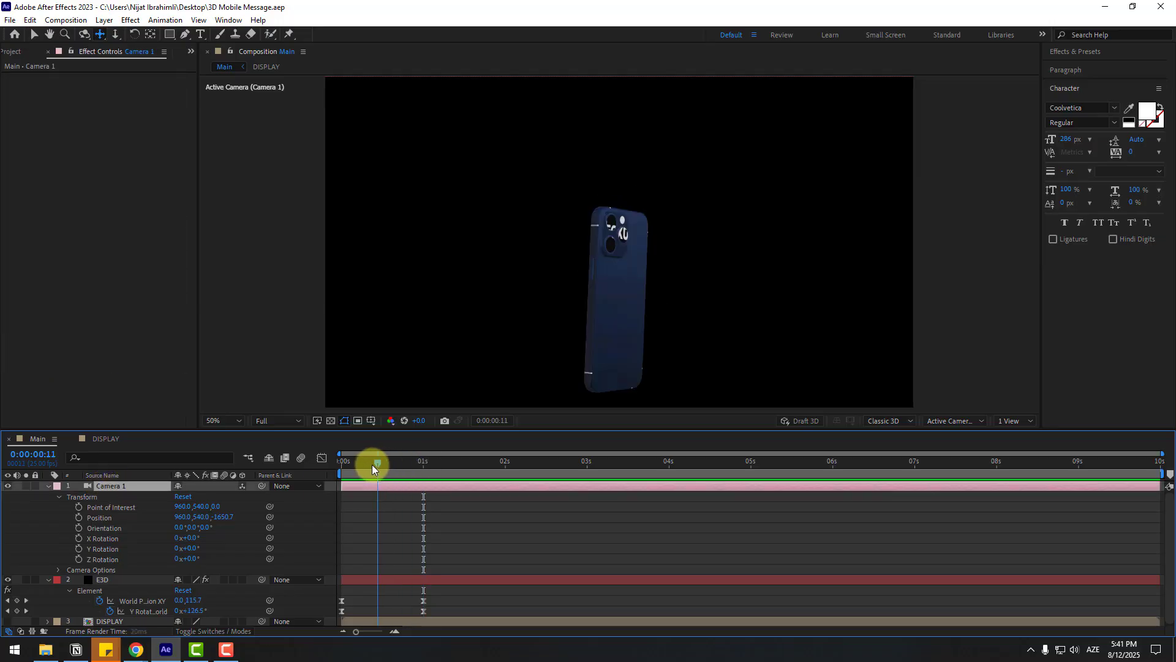
pyautogui.moveTo(372, 464); pyautogui.dragTo(370, 471)
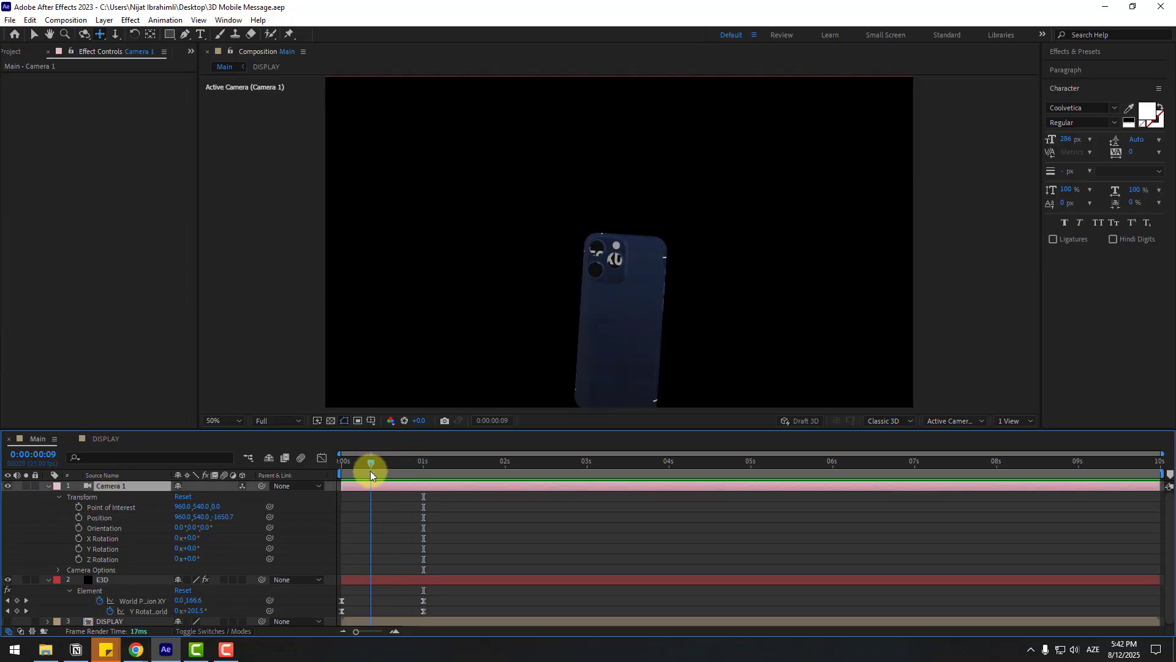
pyautogui.click(78, 507)
pyautogui.click(79, 517)
pyautogui.click(79, 528)
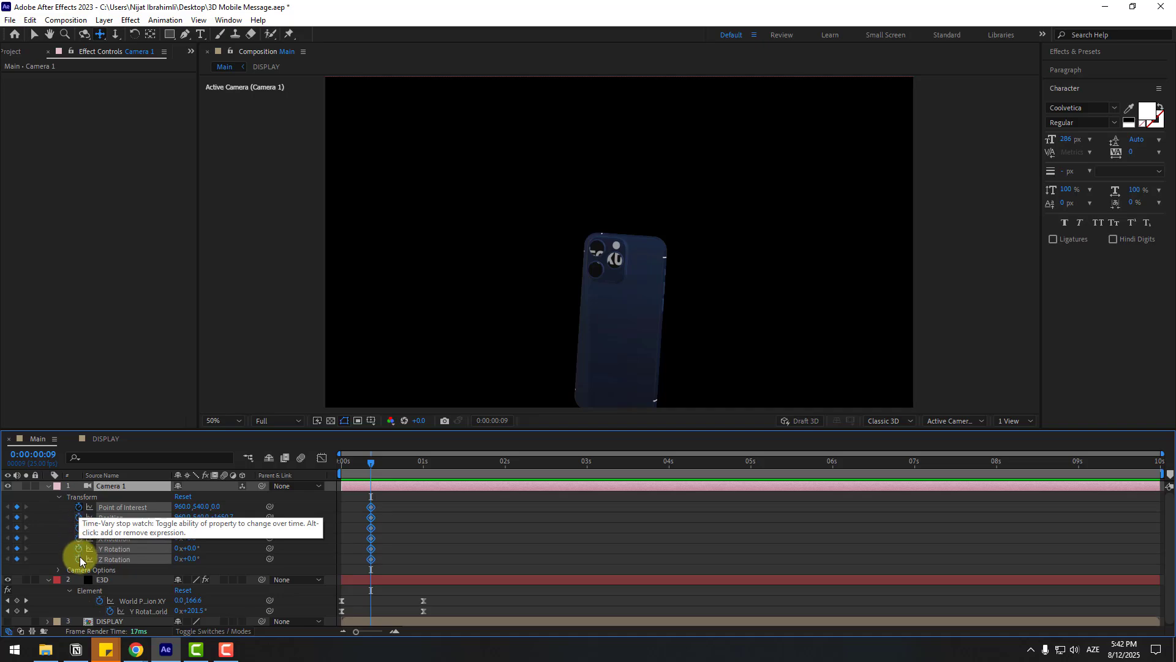
pyautogui.click(484, 483)
# At 1 second, move Camera 1 in on the phone's top text, to a position of about 935.3, 430.8, -378.9
pyautogui.click(423, 464)
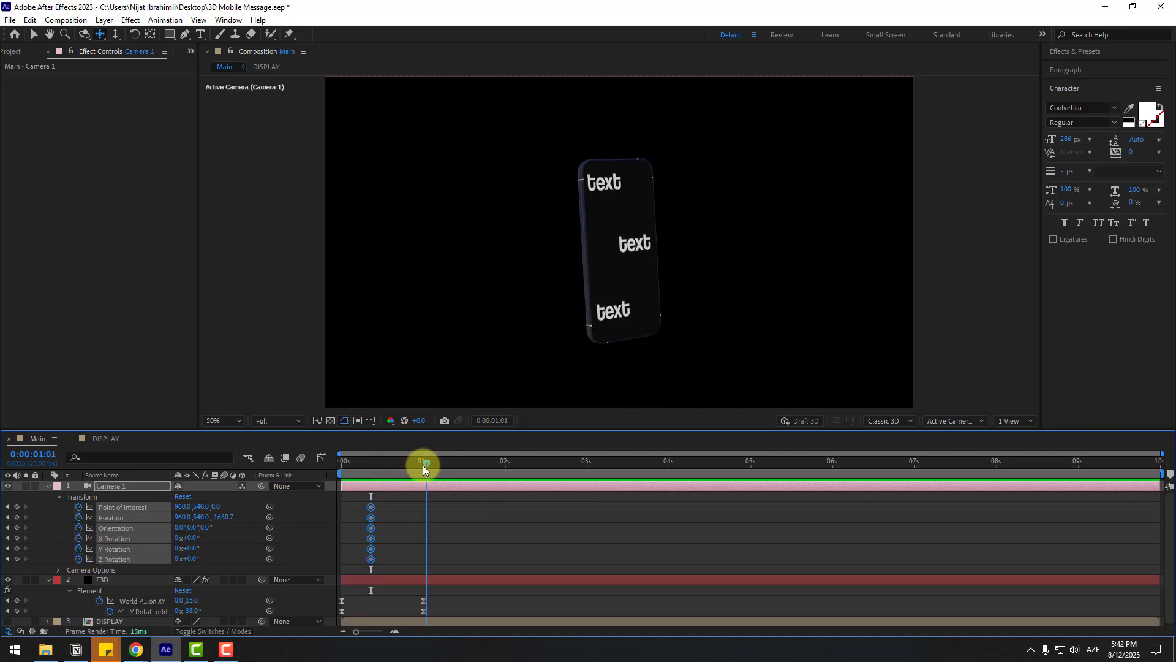
pyautogui.click(474, 516)
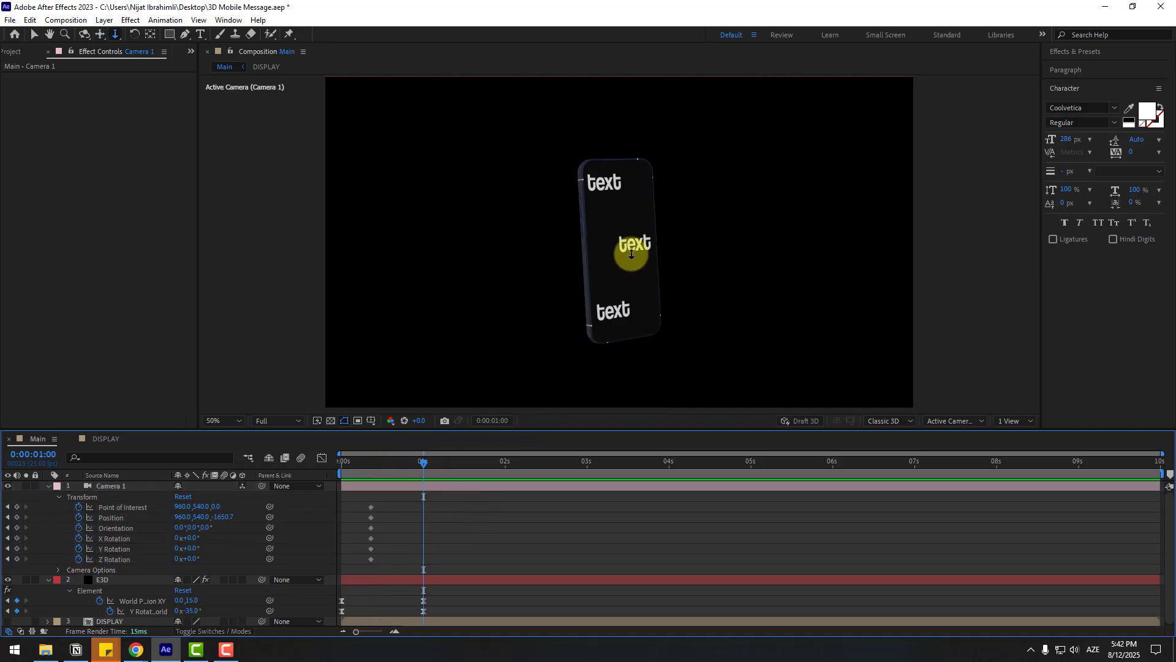
pyautogui.moveTo(634, 222); pyautogui.dragTo(612, 236)
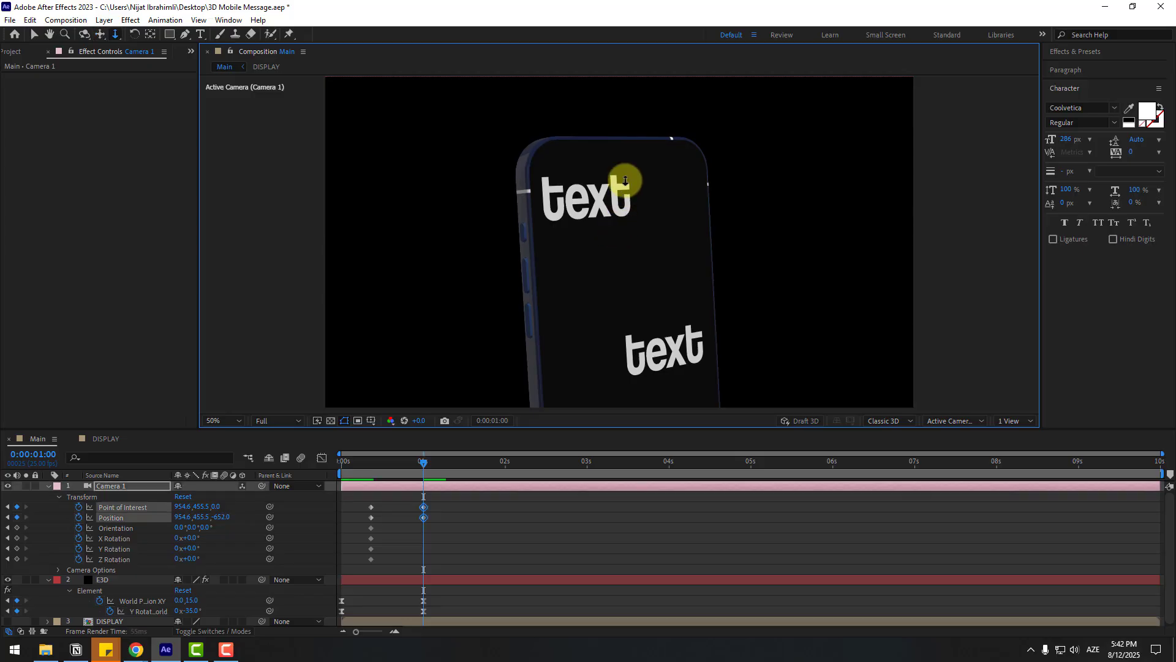
pyautogui.moveTo(622, 173); pyautogui.dragTo(644, 230)
pyautogui.press('c')
pyautogui.press('c')
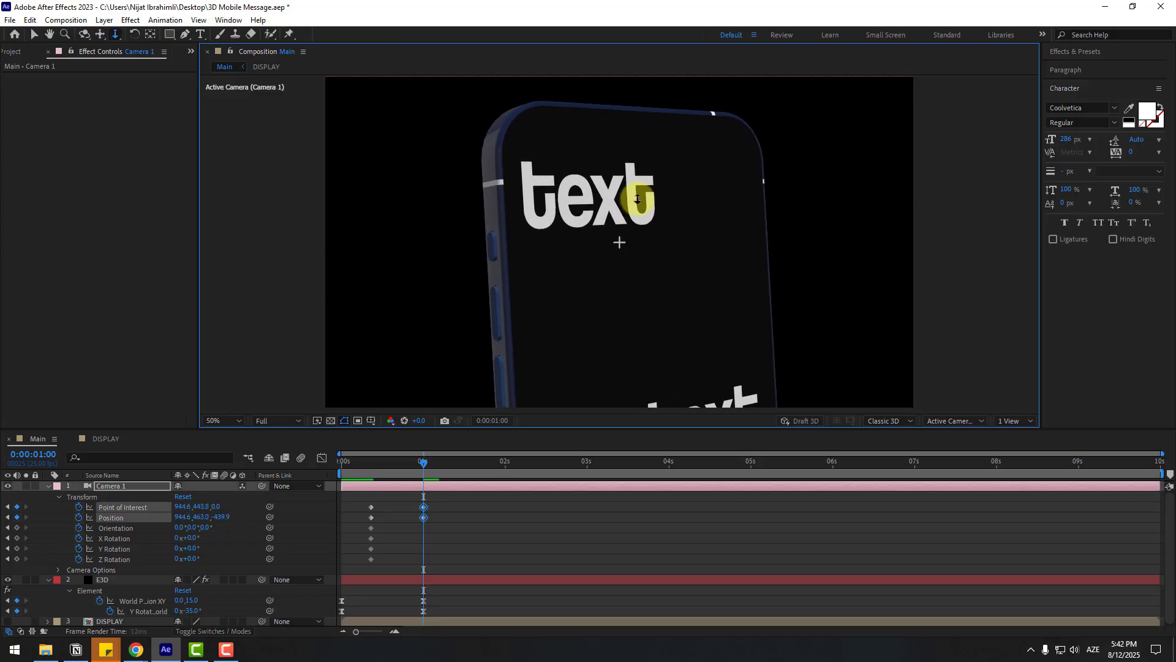
pyautogui.moveTo(643, 190); pyautogui.dragTo(639, 225)
pyautogui.press('c')
pyautogui.press('c')
pyautogui.press('c')
pyautogui.press('c')
pyautogui.press('c')
pyautogui.press('v')
# Apply Easy Ease to Camera 1's Point of Interest and Position keyframes at frame 9 and 1 second
pyautogui.moveTo(438, 500); pyautogui.dragTo(365, 517)
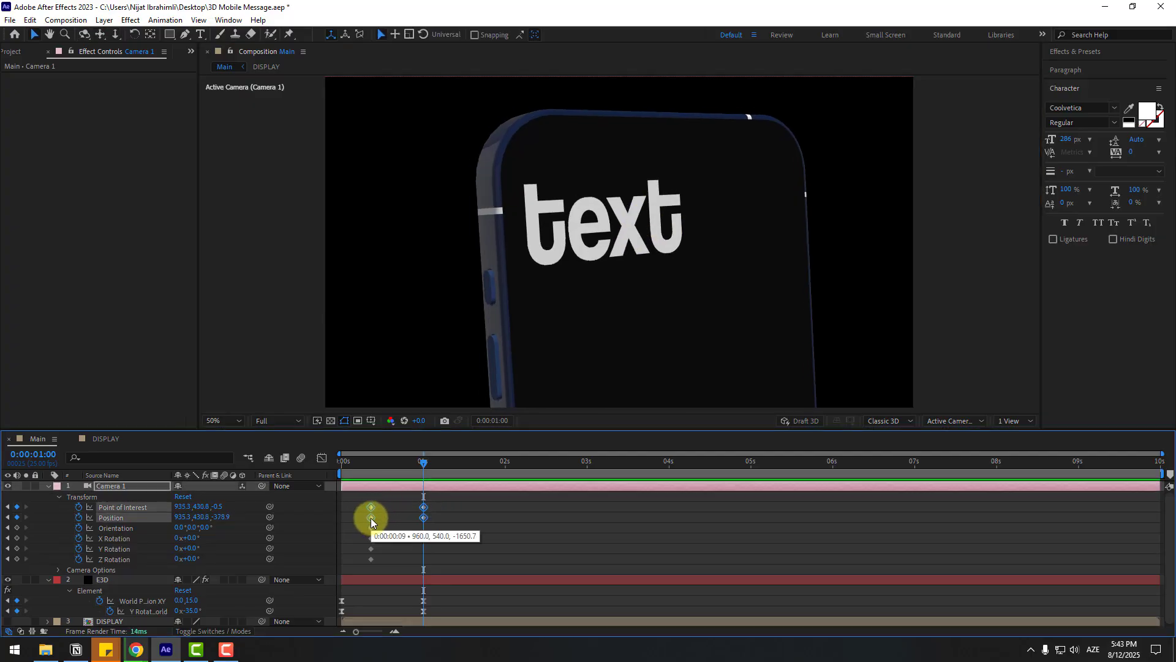
pyautogui.rightClick(370, 520)
pyautogui.moveTo(478, 516)
pyautogui.click(551, 546)
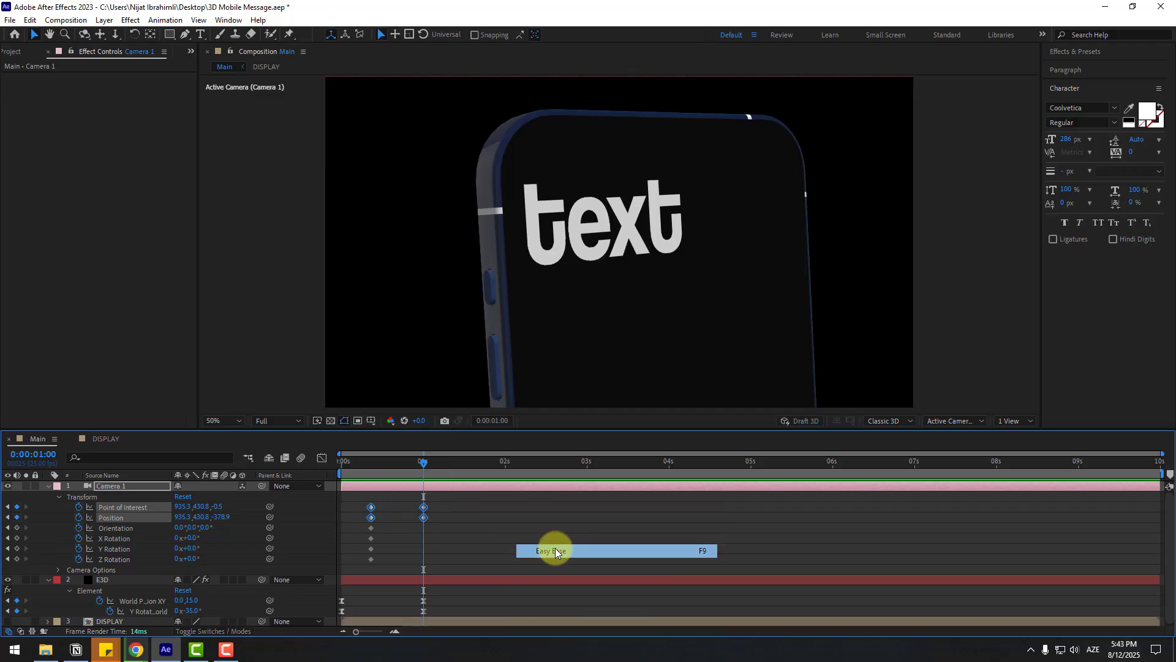
# Reshape the speed curves of Camera 1's first Point of Interest and Position move so it peaks early and eases out slowly
pyautogui.hotkey('shift', 'F3')
pyautogui.scroll(4, 490, 558)
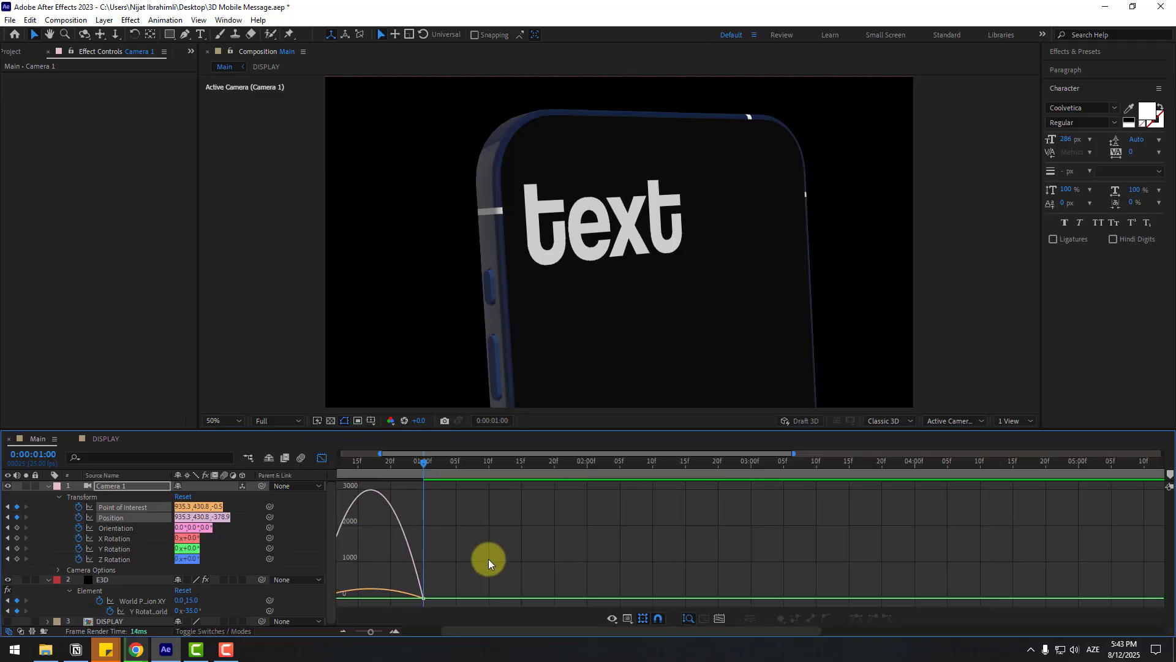
pyautogui.moveTo(476, 583); pyautogui.dragTo(490, 583)
pyautogui.moveTo(404, 606); pyautogui.dragTo(536, 572)
pyautogui.press('-')
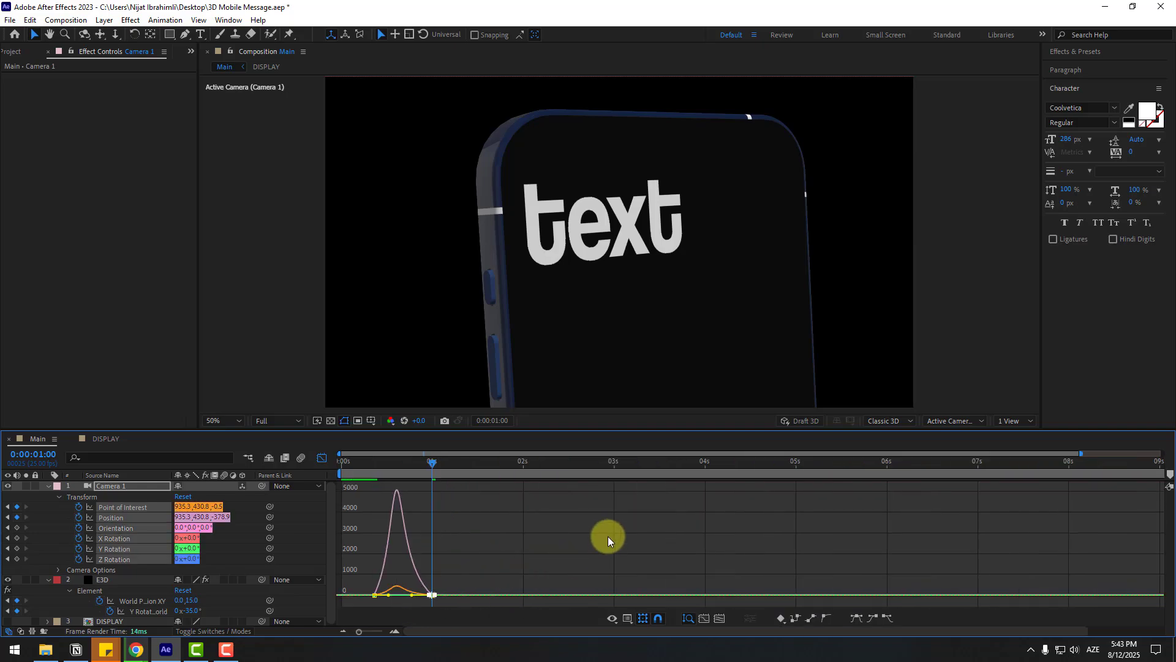
pyautogui.click(321, 458)
# Shift all of Camera 1's keyframes so that they start at frame 18, and preview the animation
pyautogui.click(353, 463)
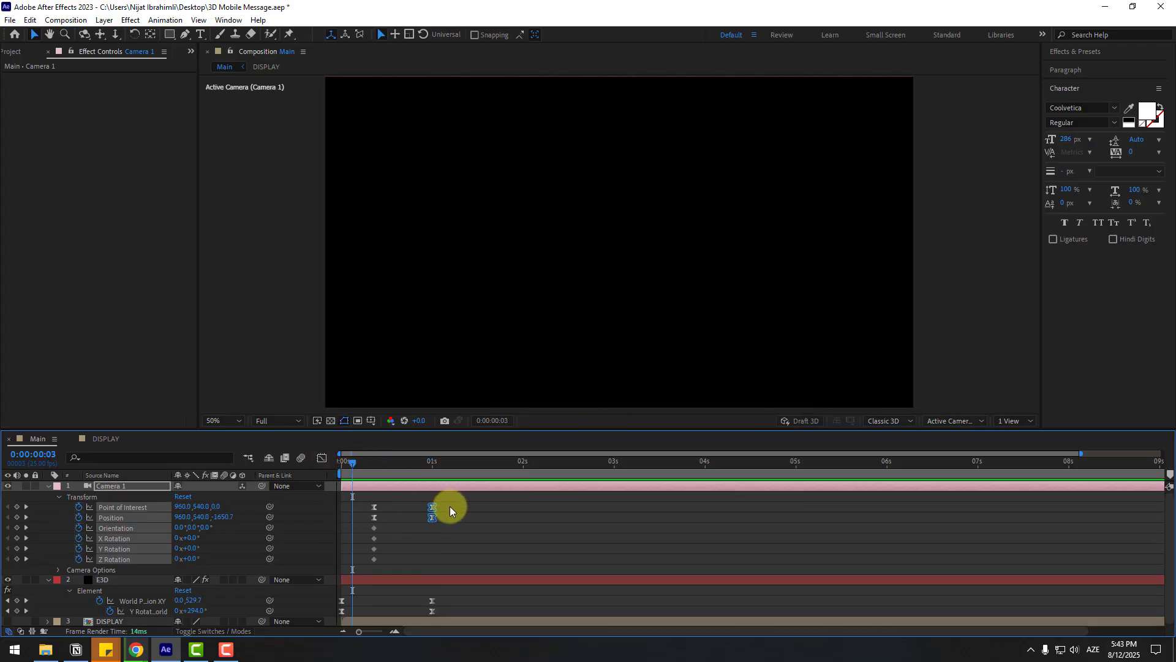
pyautogui.moveTo(448, 499); pyautogui.dragTo(393, 560)
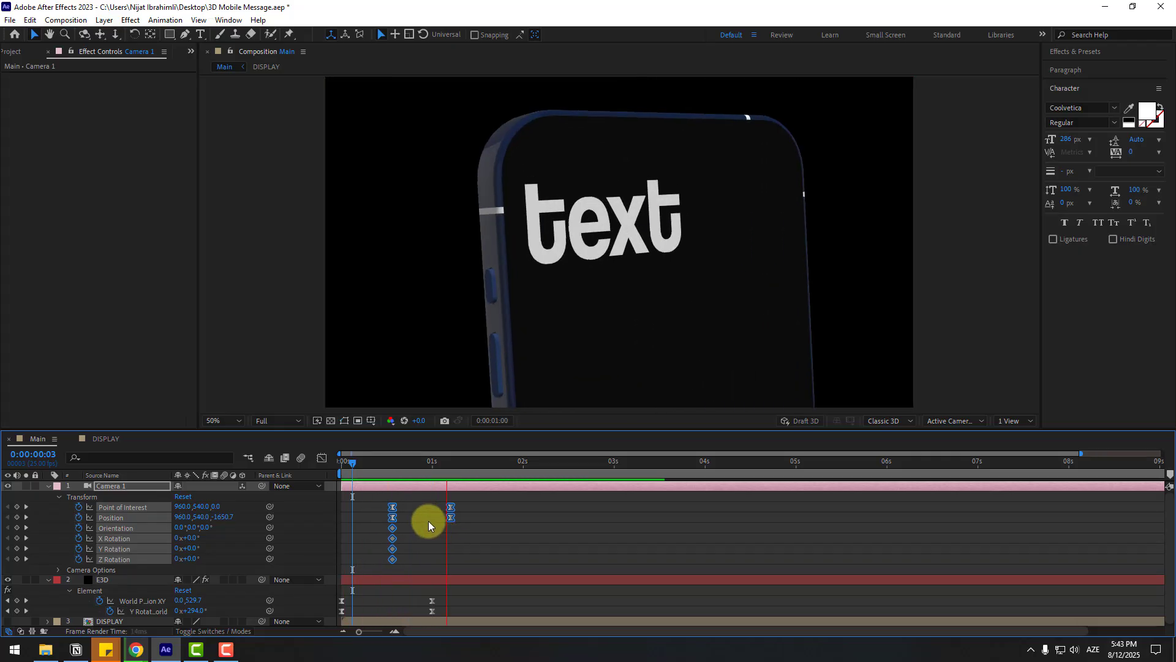
pyautogui.moveTo(393, 508); pyautogui.dragTo(416, 513)
pyautogui.moveTo(394, 462); pyautogui.dragTo(406, 462)
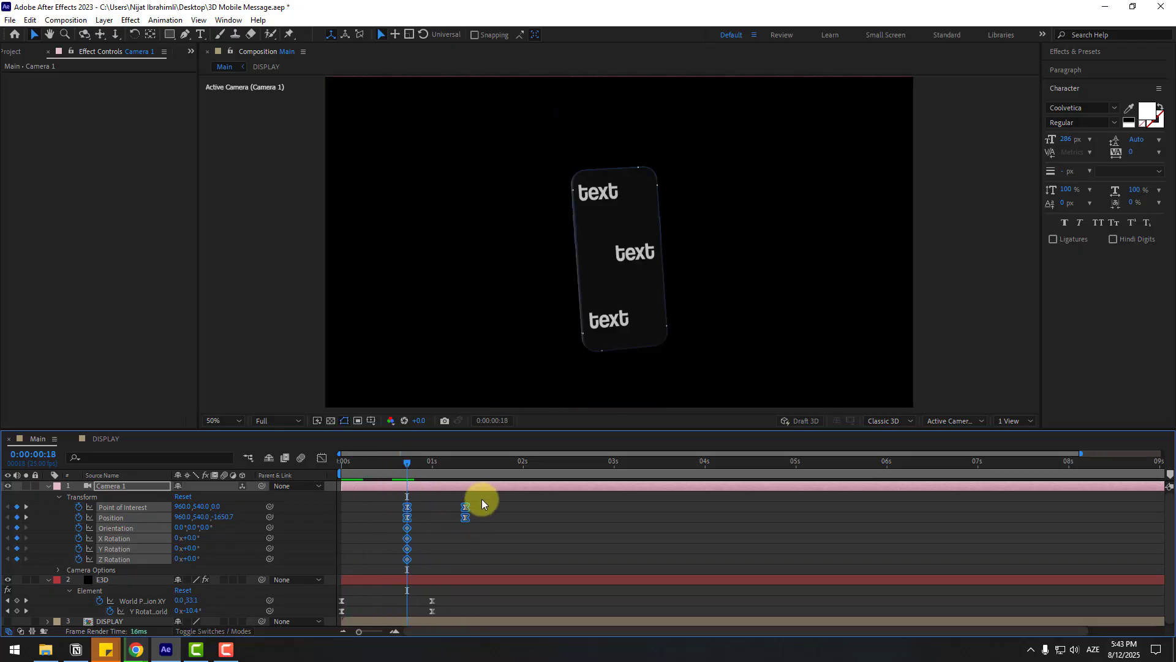
pyautogui.click(465, 518)
pyautogui.press('space')
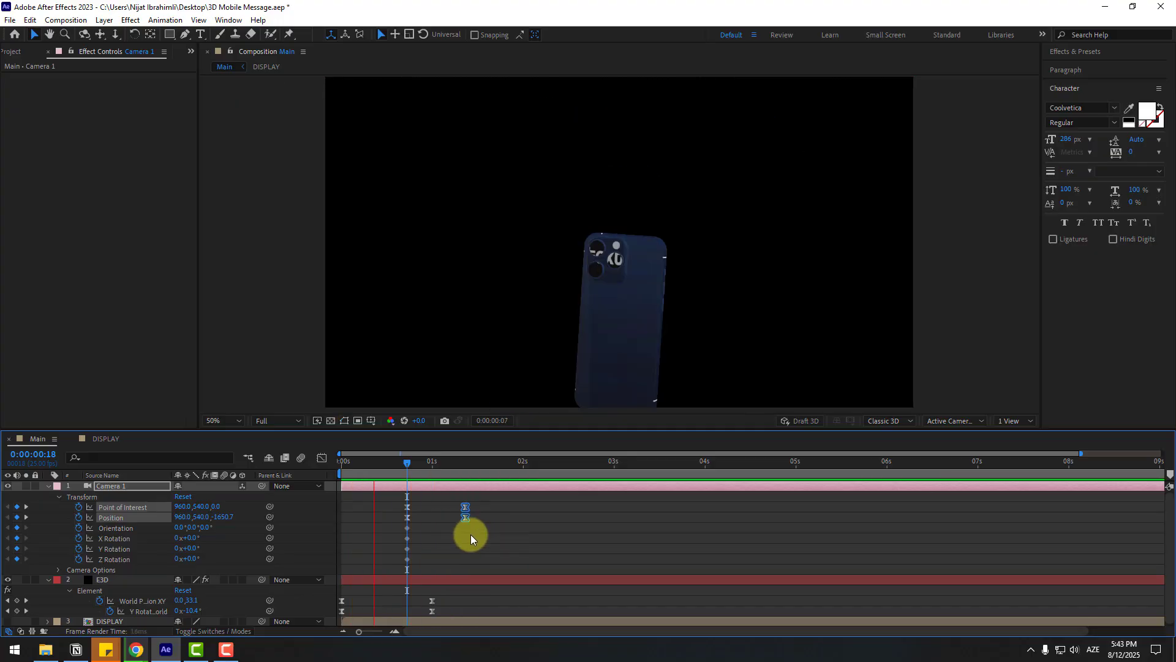
pyautogui.press('space')
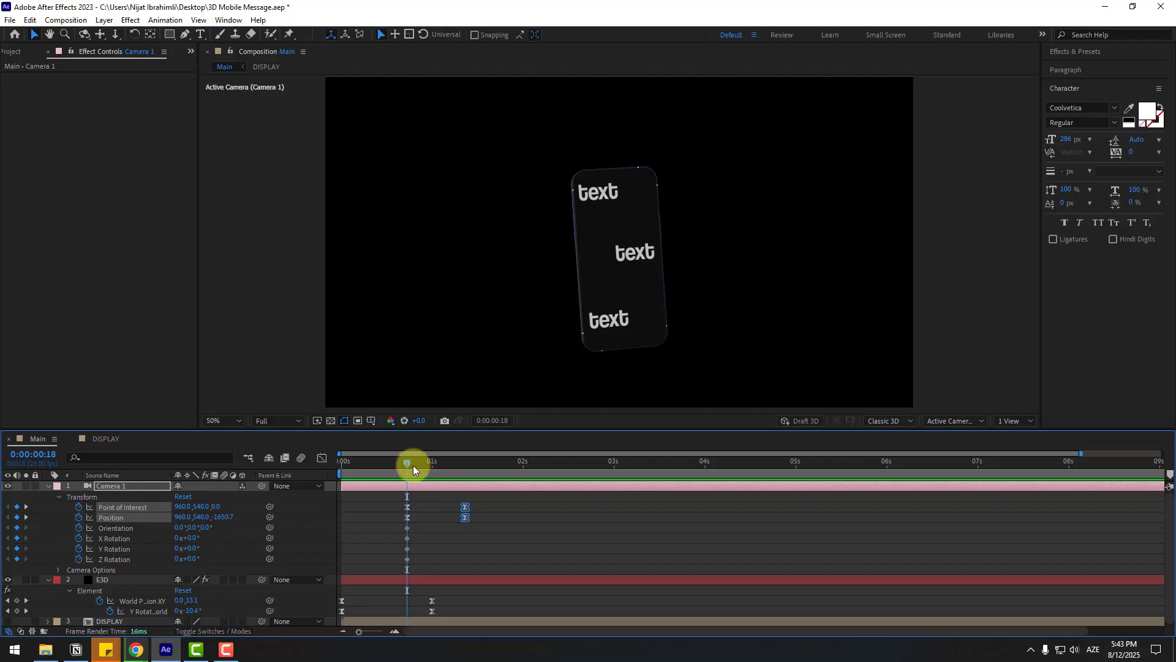
# Move Camera 1's second Point of Interest and Position keyframes to about 1:12 and balance the speed curve toward the second text
pyautogui.moveTo(413, 470); pyautogui.dragTo(465, 473)
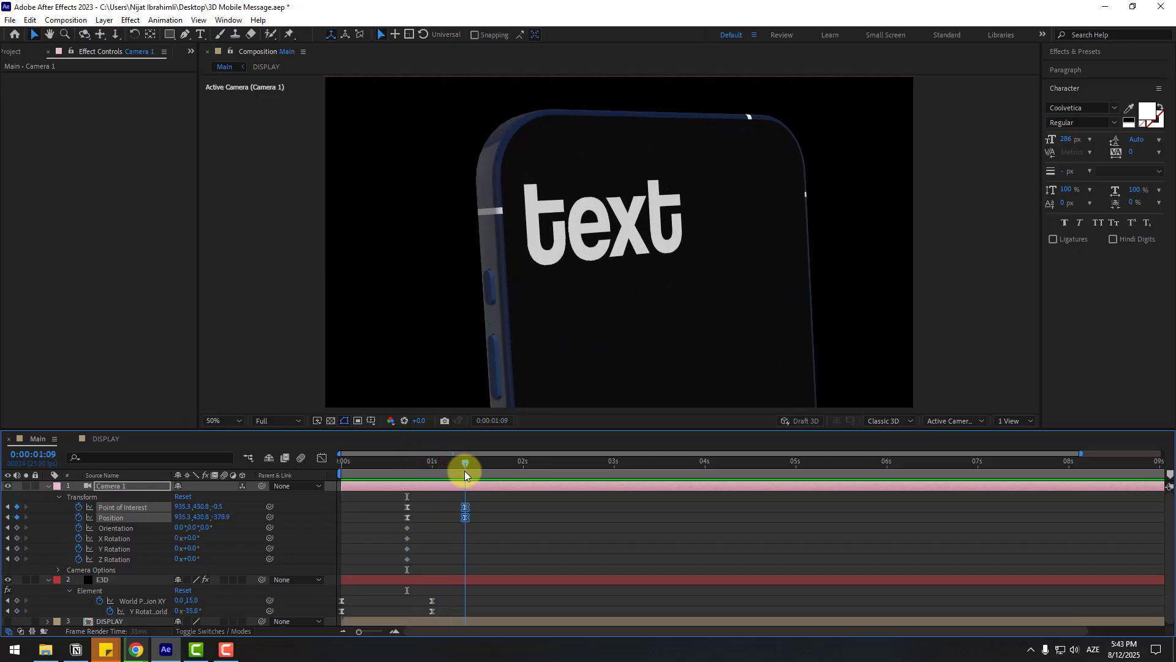
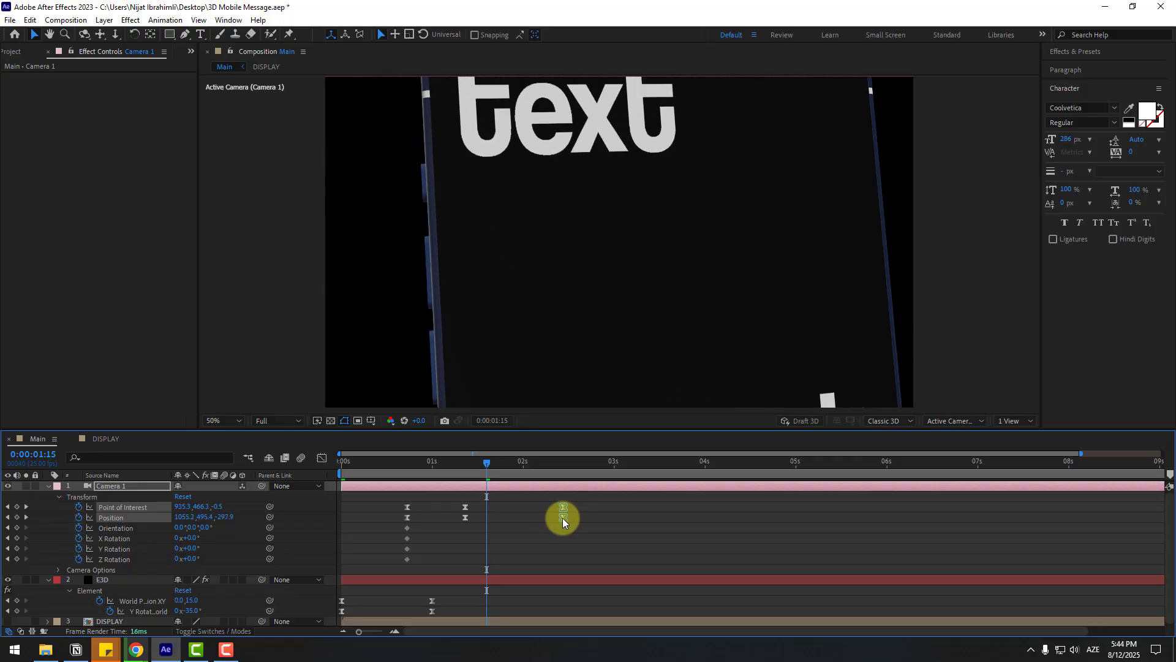
pyautogui.moveTo(464, 518); pyautogui.dragTo(473, 517)
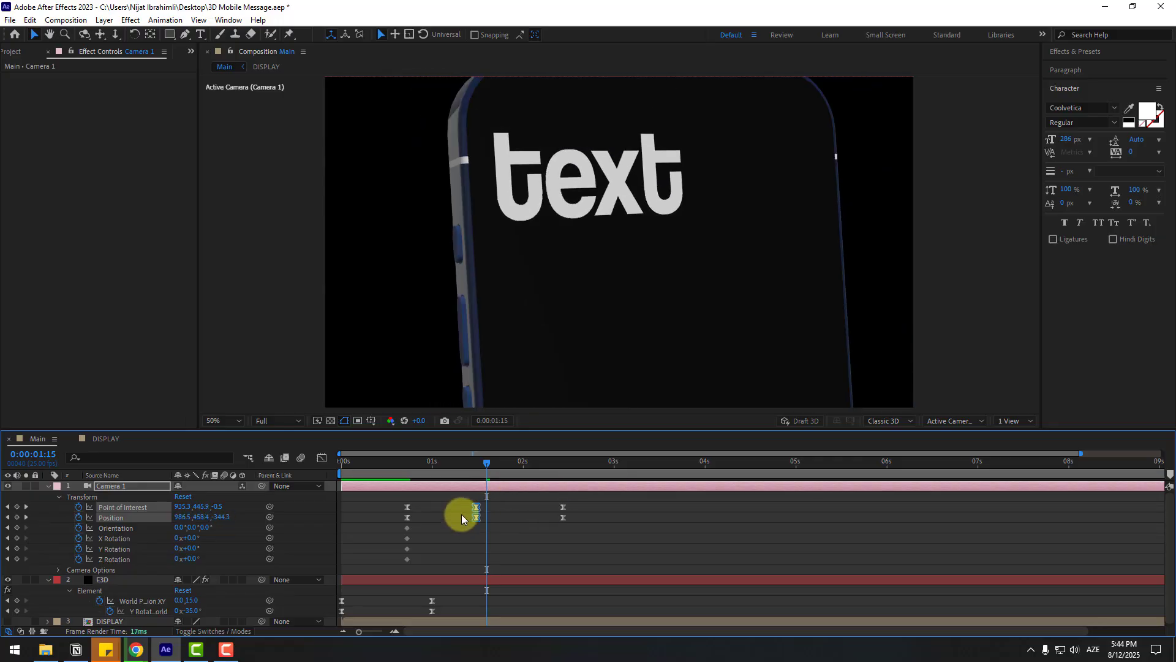
pyautogui.click(326, 461)
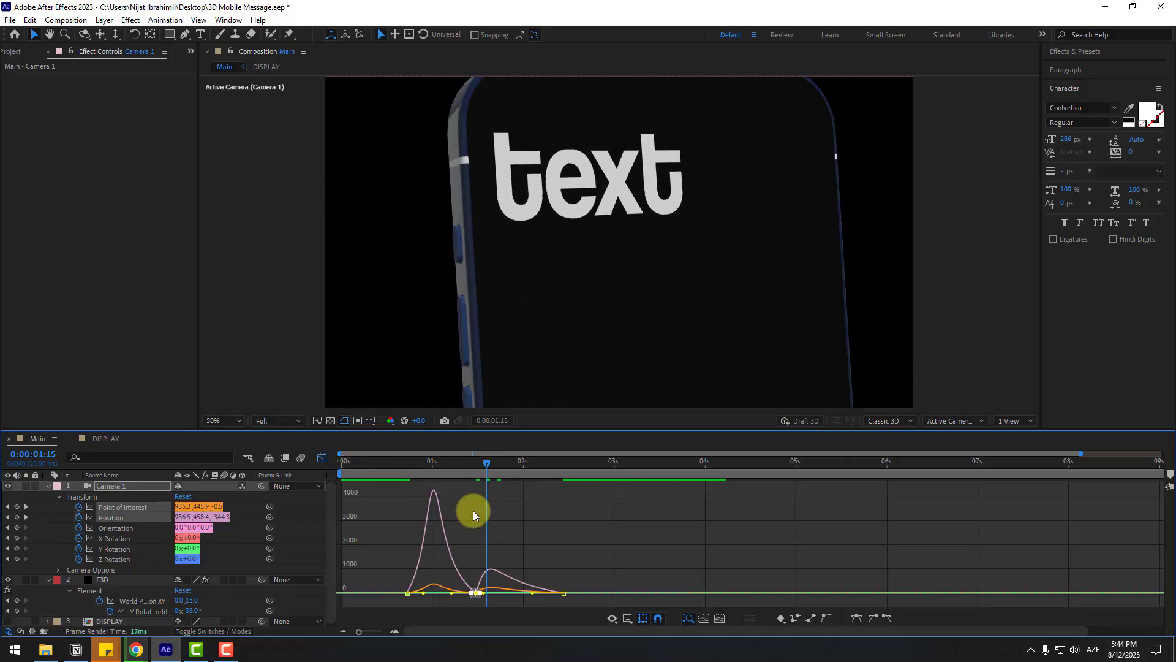
pyautogui.click(459, 464)
pyautogui.click(557, 536)
pyautogui.press('=')
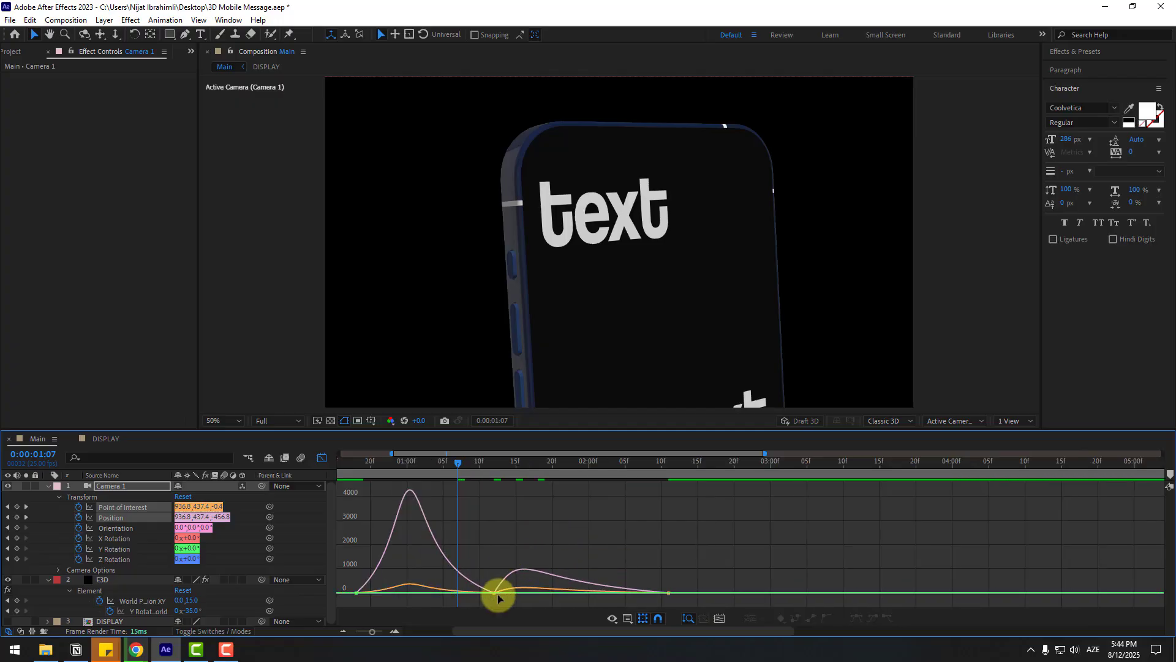
pyautogui.moveTo(489, 583); pyautogui.dragTo(510, 599)
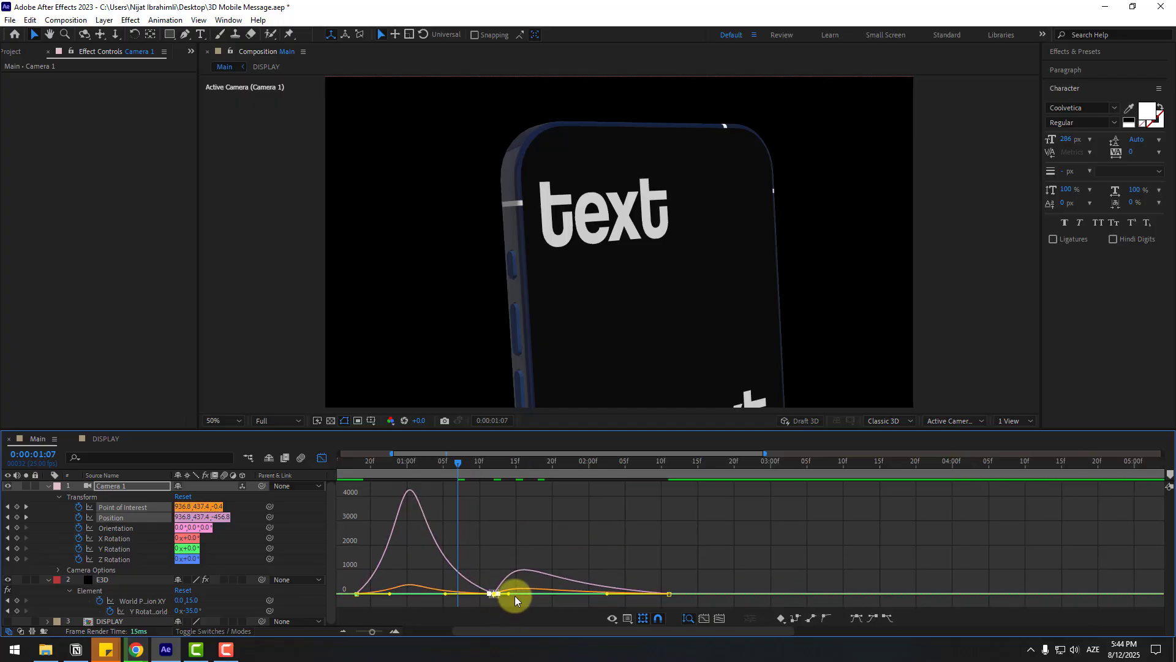
pyautogui.press('-')
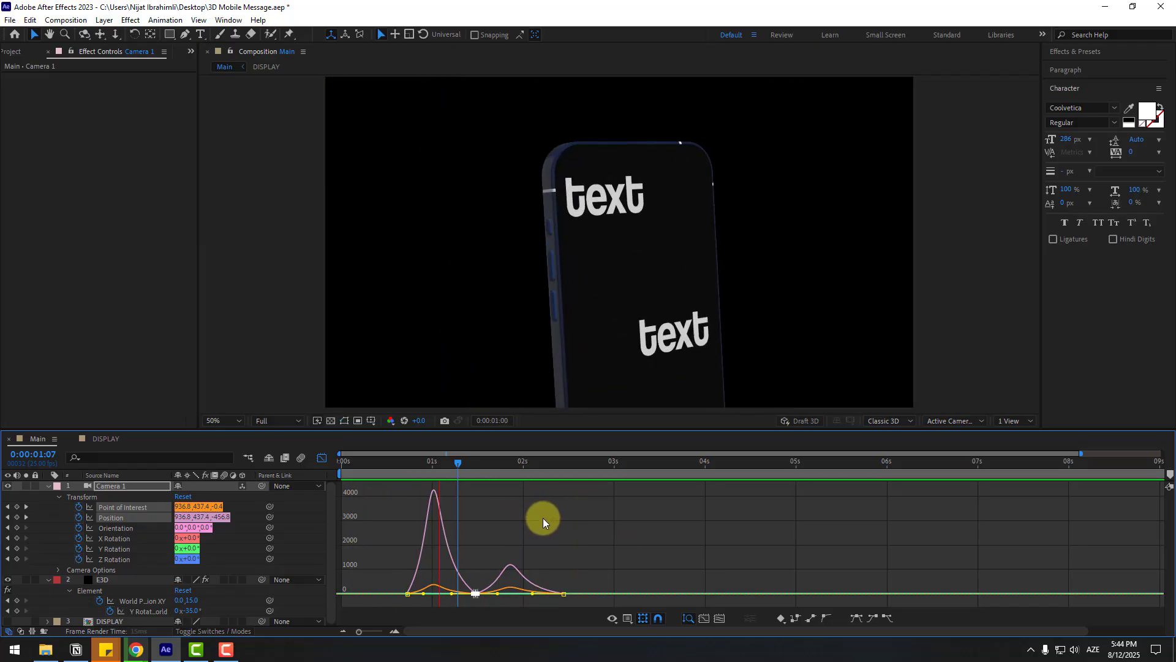
pyautogui.press('space')
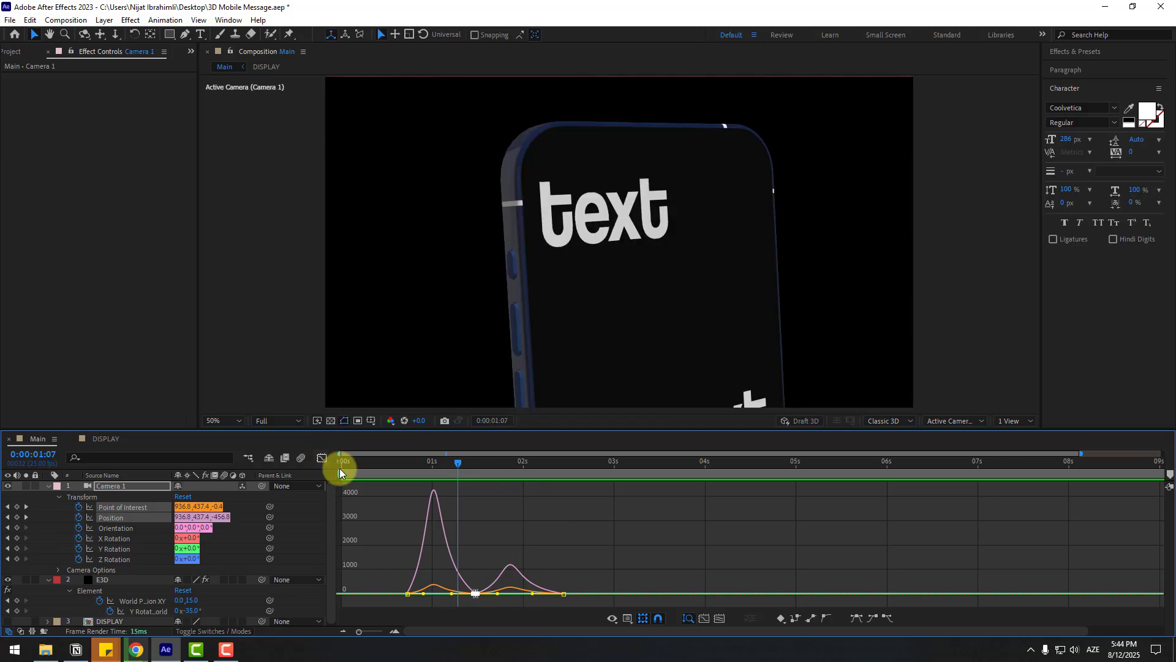
# At 3:11, move Camera 1 to frame the phone's bottom text, with its position at about 895.5, 687.3, -312.8
pyautogui.click(322, 458)
pyautogui.click(621, 463)
pyautogui.click(710, 510)
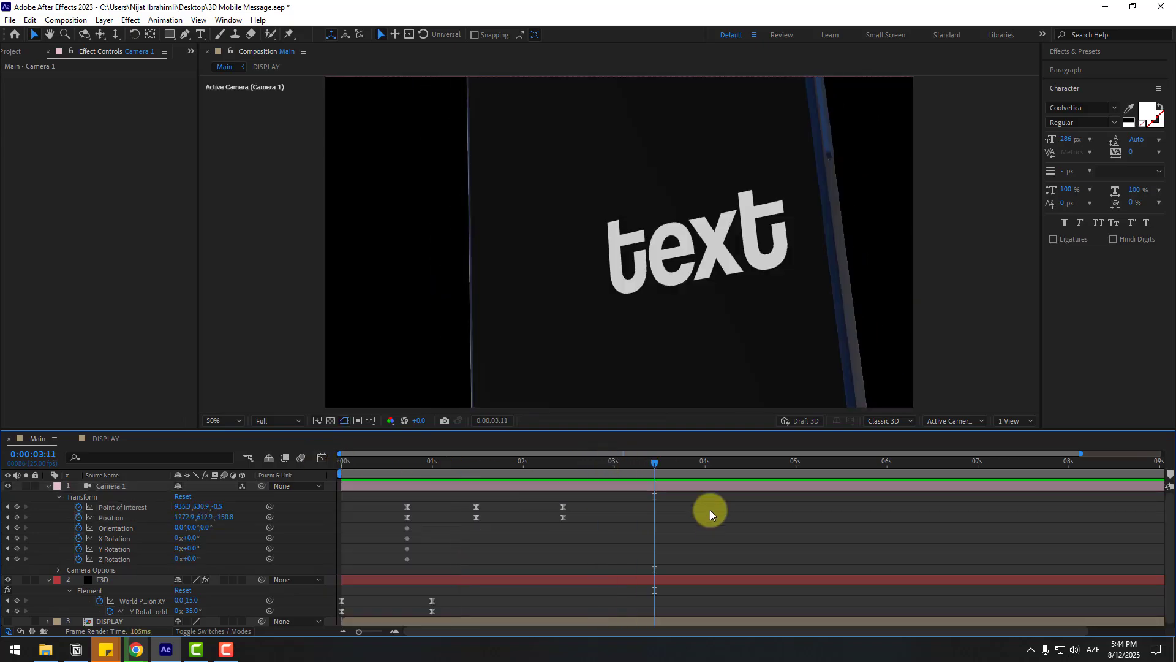
pyautogui.press('c')
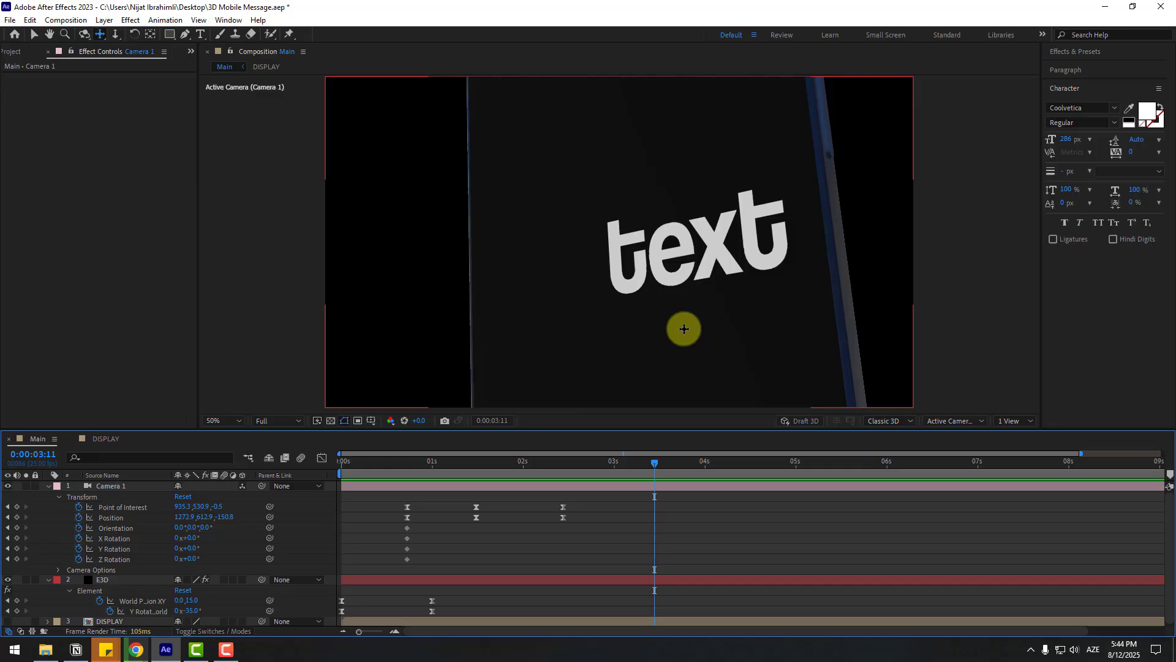
pyautogui.moveTo(684, 328); pyautogui.dragTo(637, 294)
pyautogui.press('v')
pyautogui.click(531, 497)
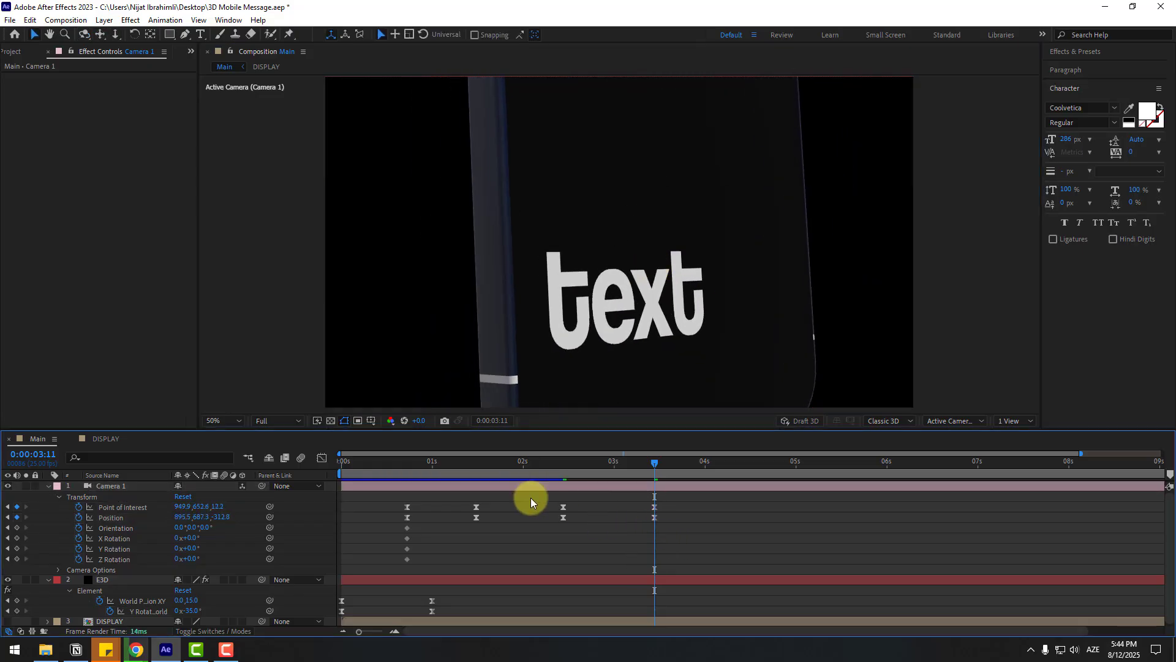
# Smooth Camera 1's speed curve out of the 2:11 Point of Interest and Position keyframes, and preview the move
pyautogui.moveTo(567, 502); pyautogui.dragTo(555, 522)
pyautogui.click(322, 459)
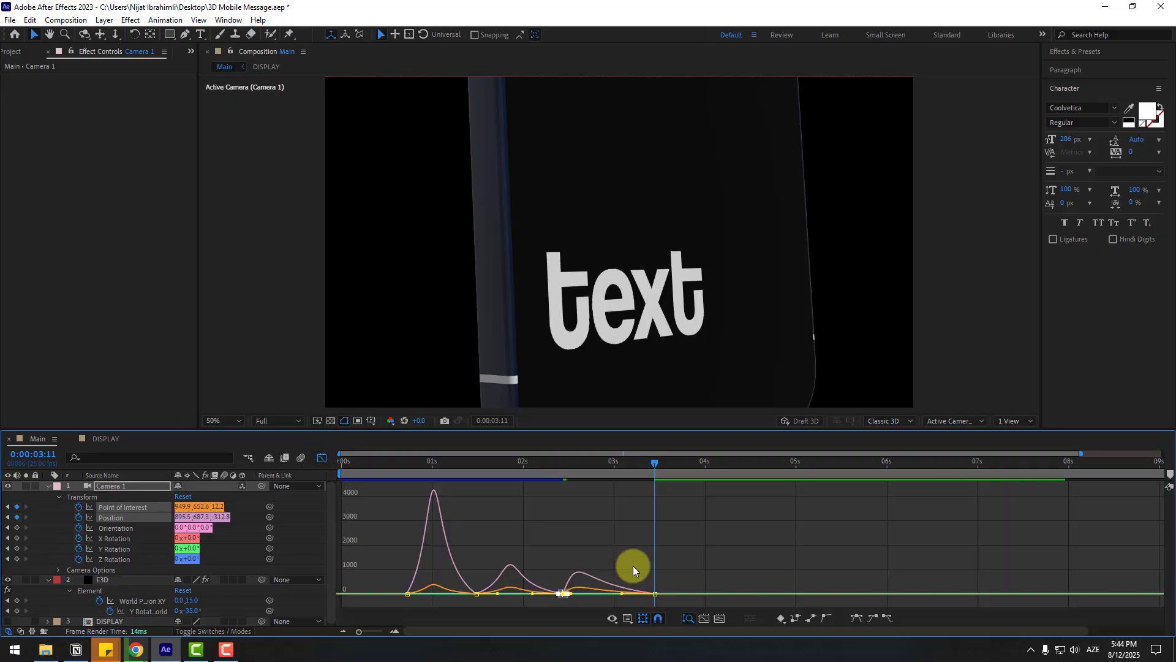
pyautogui.moveTo(558, 591); pyautogui.dragTo(583, 593)
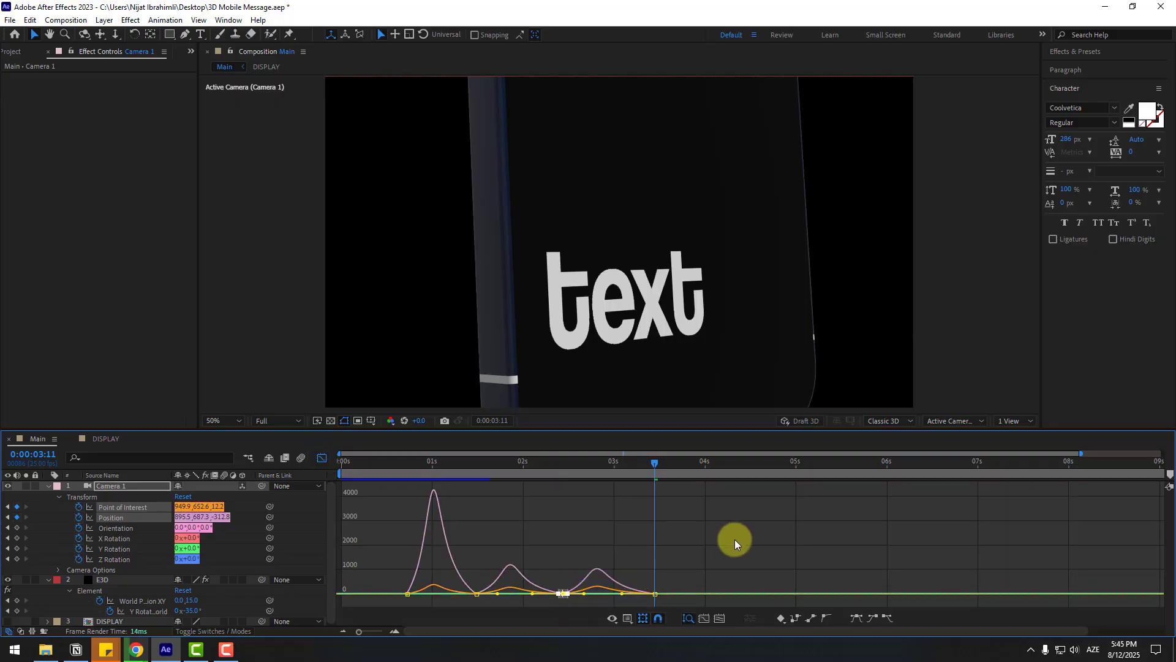
pyautogui.press('space')
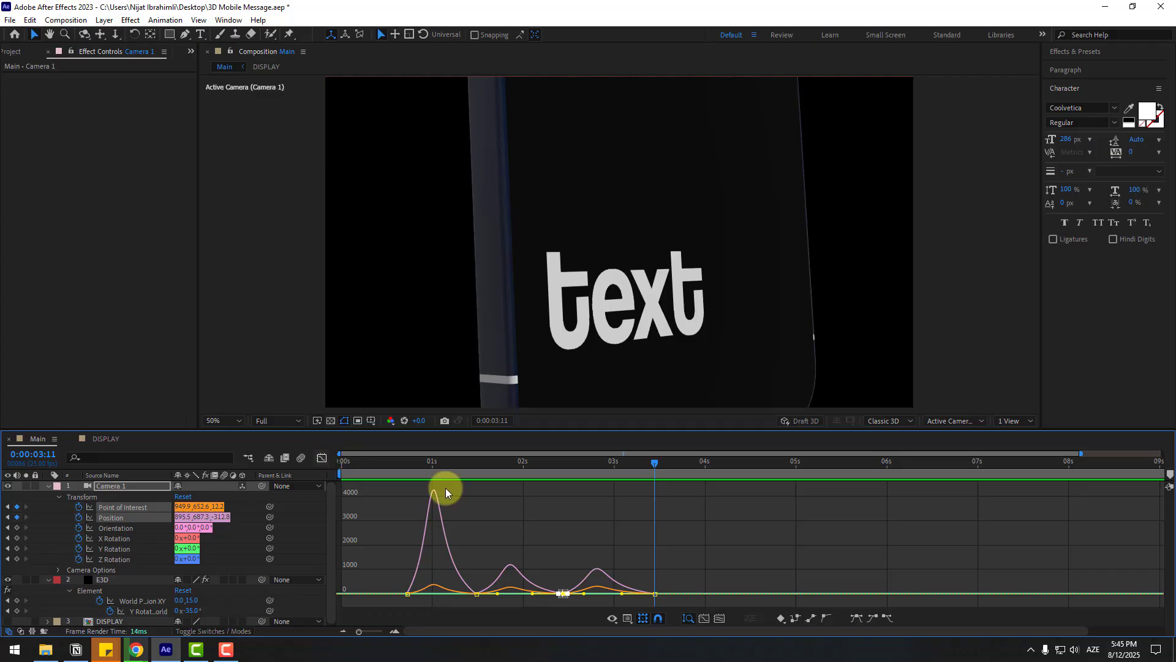
pyautogui.hotkey('shift', 'F3')
# Copy Camera 1's first Point of Interest and Position keyframes to 4:08 to return to the full phone view
pyautogui.click(734, 468)
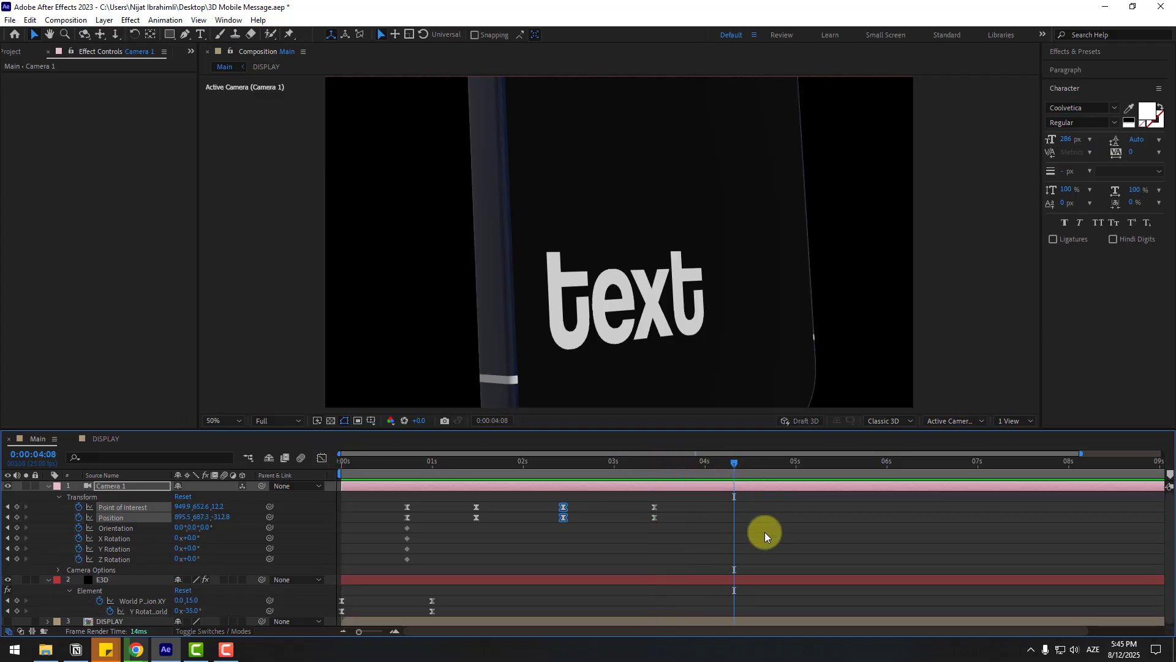
pyautogui.click(763, 532)
pyautogui.moveTo(413, 510); pyautogui.dragTo(408, 524)
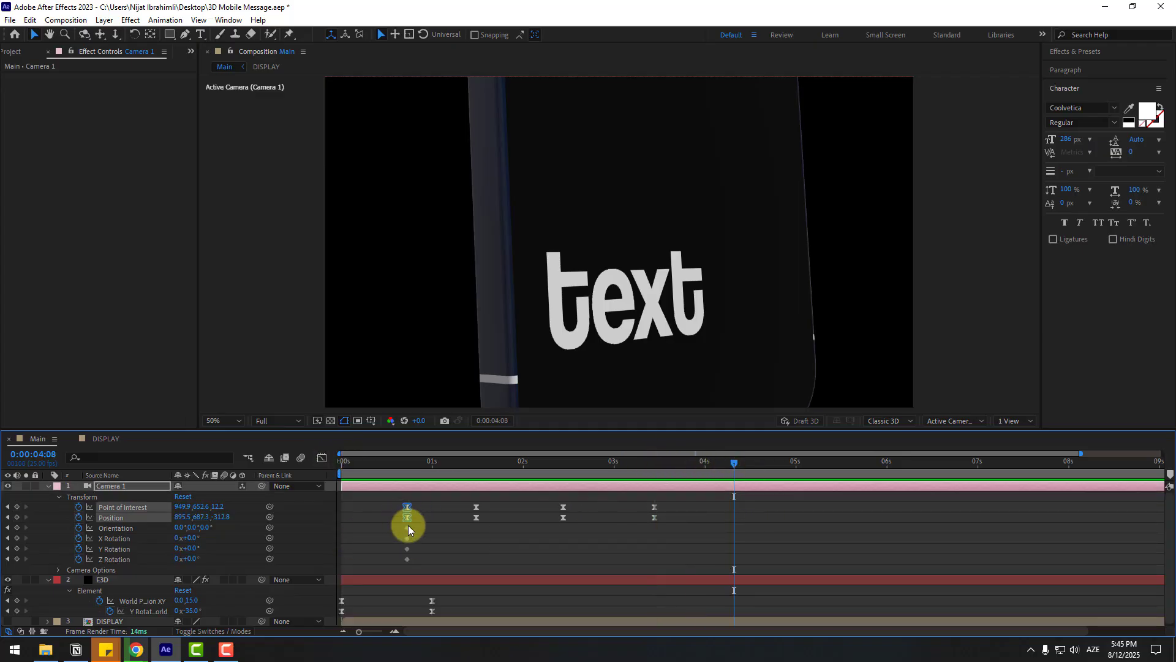
pyautogui.hotkey('ctrl', 'c')
pyautogui.hotkey('ctrl', 'v')
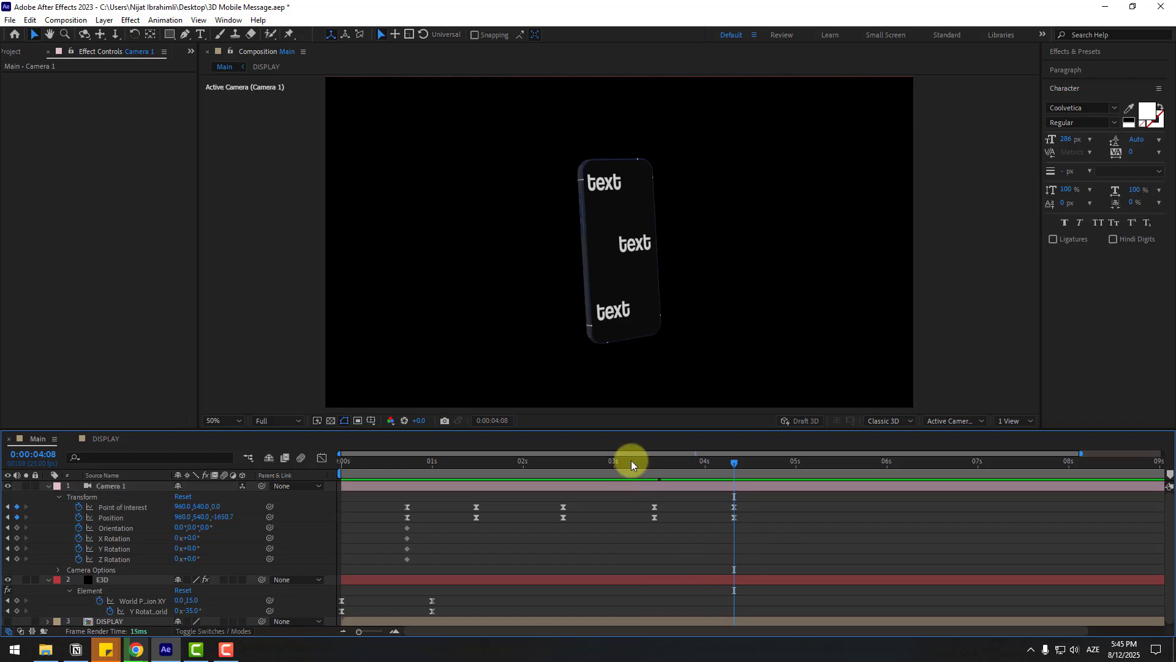
# Reshape Camera 1's speed curve between 3:11 and 4:08 to build slowly and peak near the end, and preview it
pyautogui.moveTo(631, 461); pyautogui.dragTo(641, 535)
pyautogui.click(321, 458)
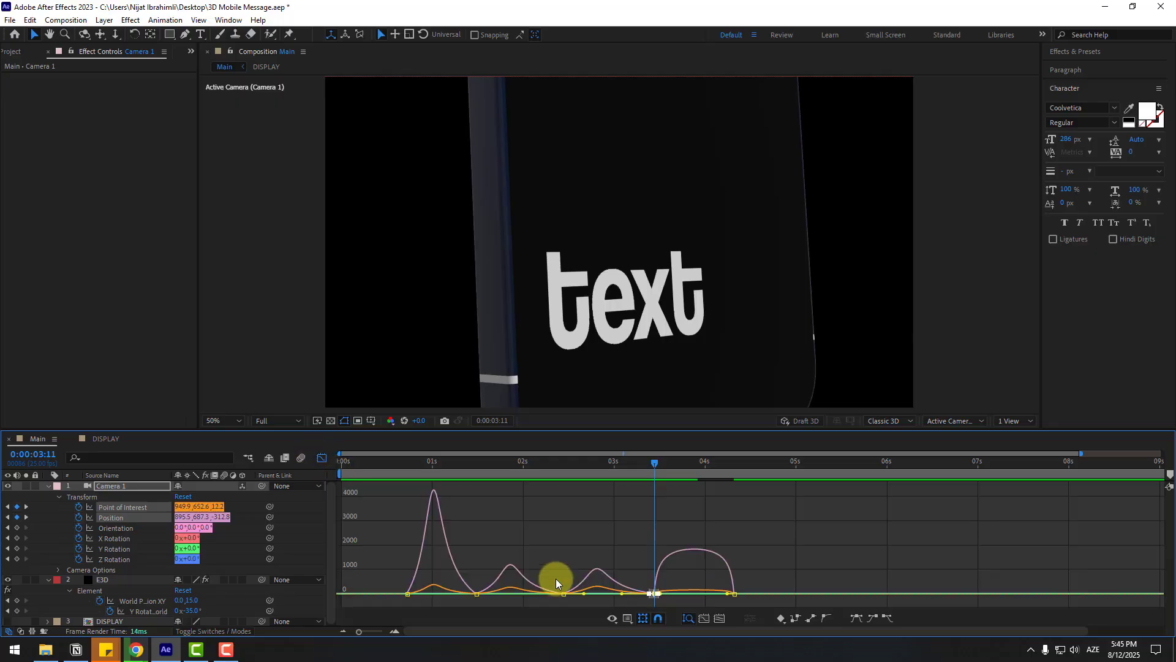
pyautogui.moveTo(640, 578); pyautogui.dragTo(774, 596)
pyautogui.press('=')
pyautogui.press('=')
pyautogui.press('=')
pyautogui.press('-')
pyautogui.press('-')
pyautogui.press('-')
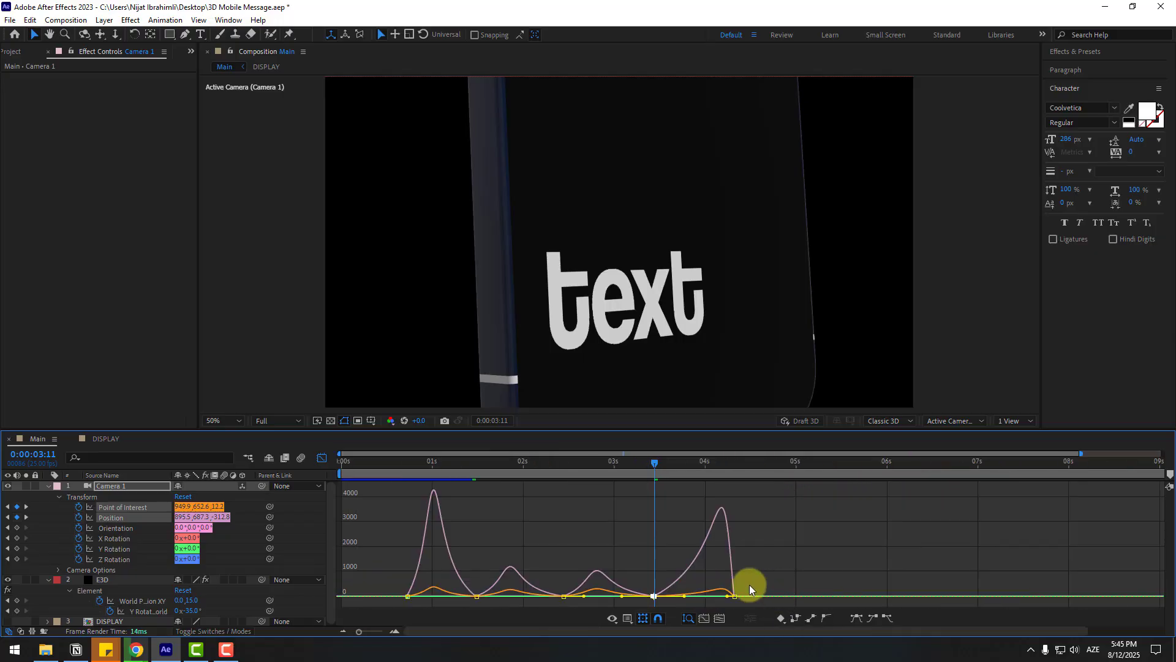
pyautogui.press('space')
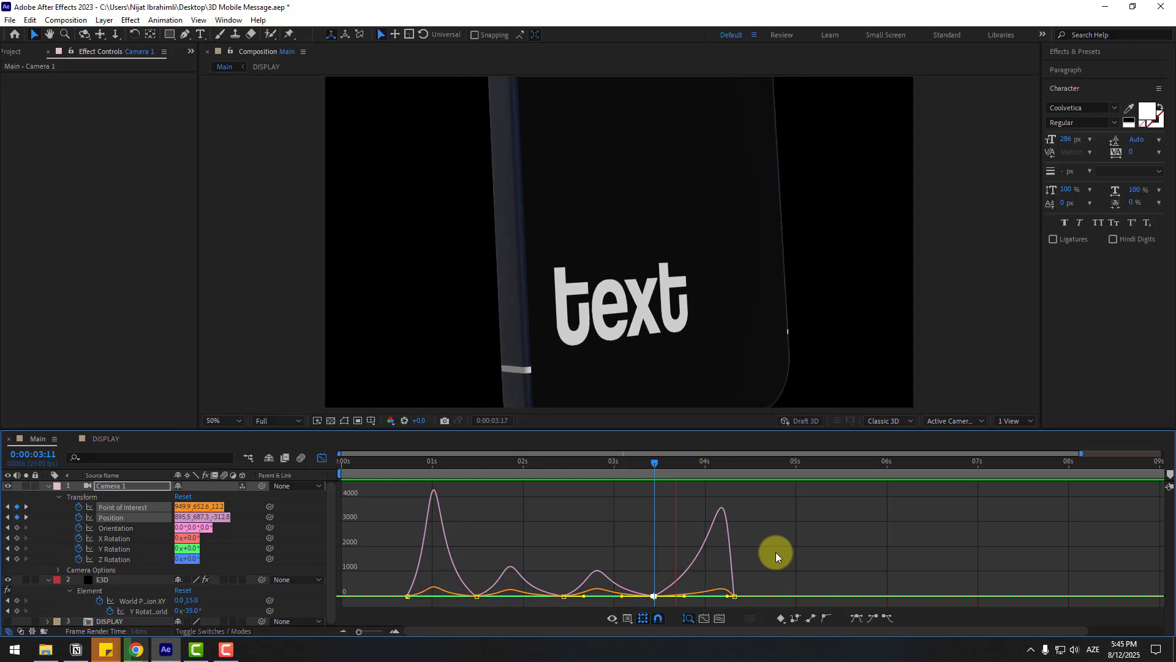
pyautogui.press('space')
pyautogui.click(322, 459)
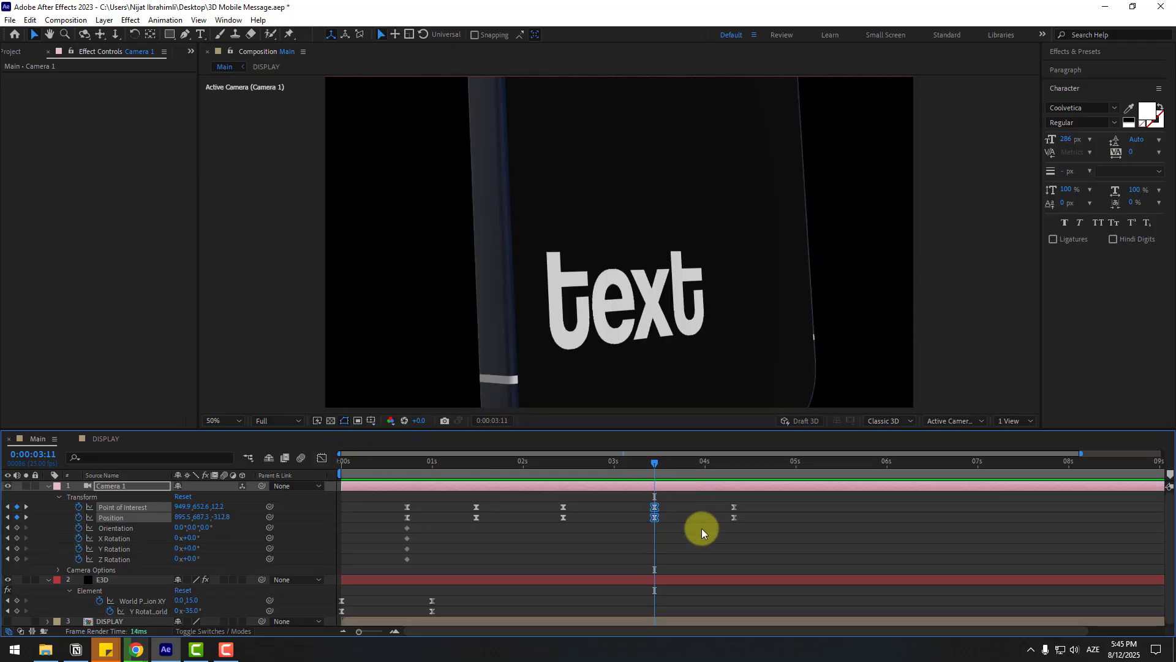
# At 3:11, keyframe the E3D layer's Y Rotation World at -13°
pyautogui.moveTo(616, 466); pyautogui.dragTo(430, 501)
pyautogui.click(430, 501)
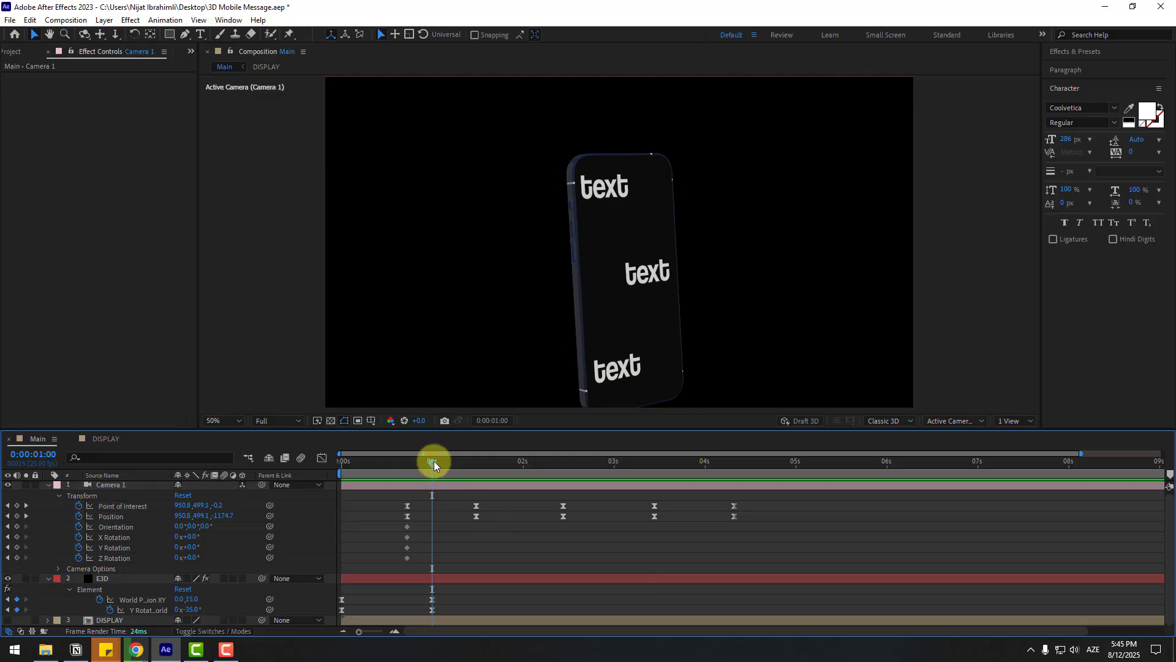
pyautogui.moveTo(433, 460); pyautogui.dragTo(657, 472)
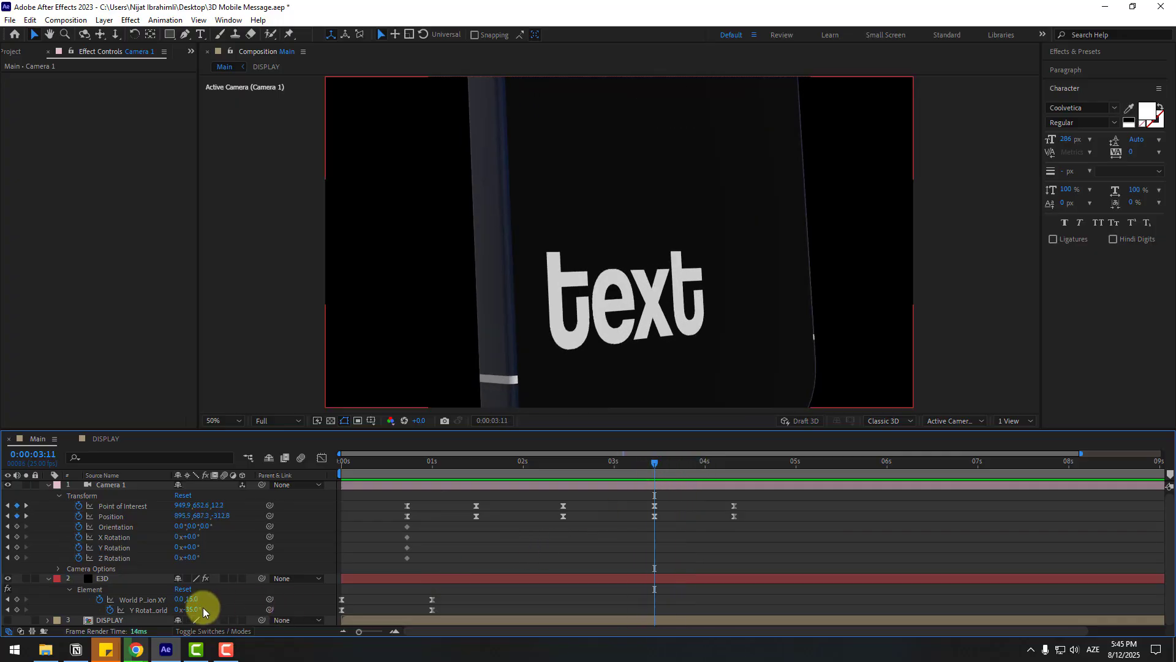
pyautogui.moveTo(197, 610); pyautogui.dragTo(210, 610)
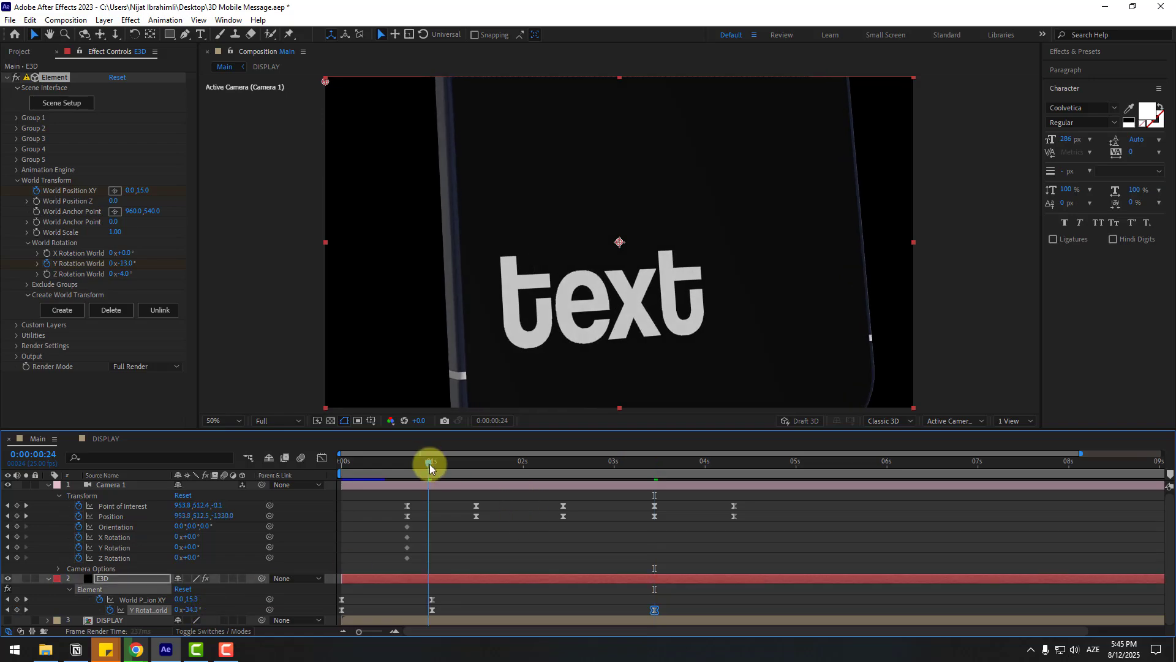
# At 4:08, set the E3D layer's Y Rotation World to 1x+6° and scrub through the closing spin
pyautogui.moveTo(431, 465); pyautogui.dragTo(735, 469)
pyautogui.click(769, 509)
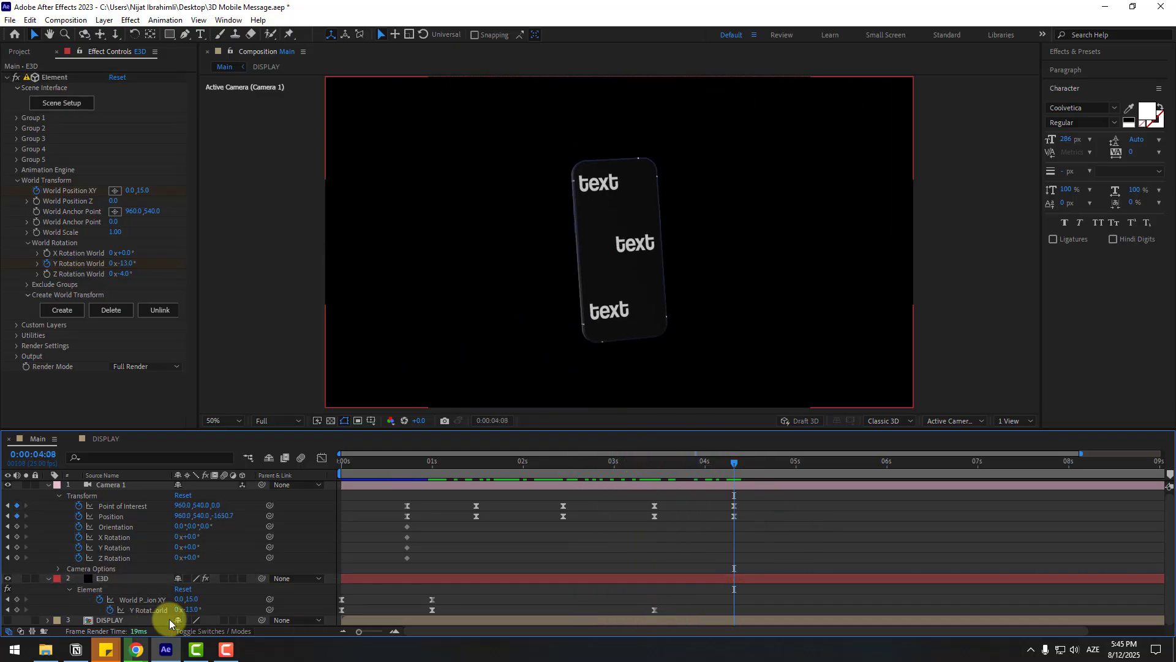
pyautogui.moveTo(184, 610); pyautogui.dragTo(423, 605)
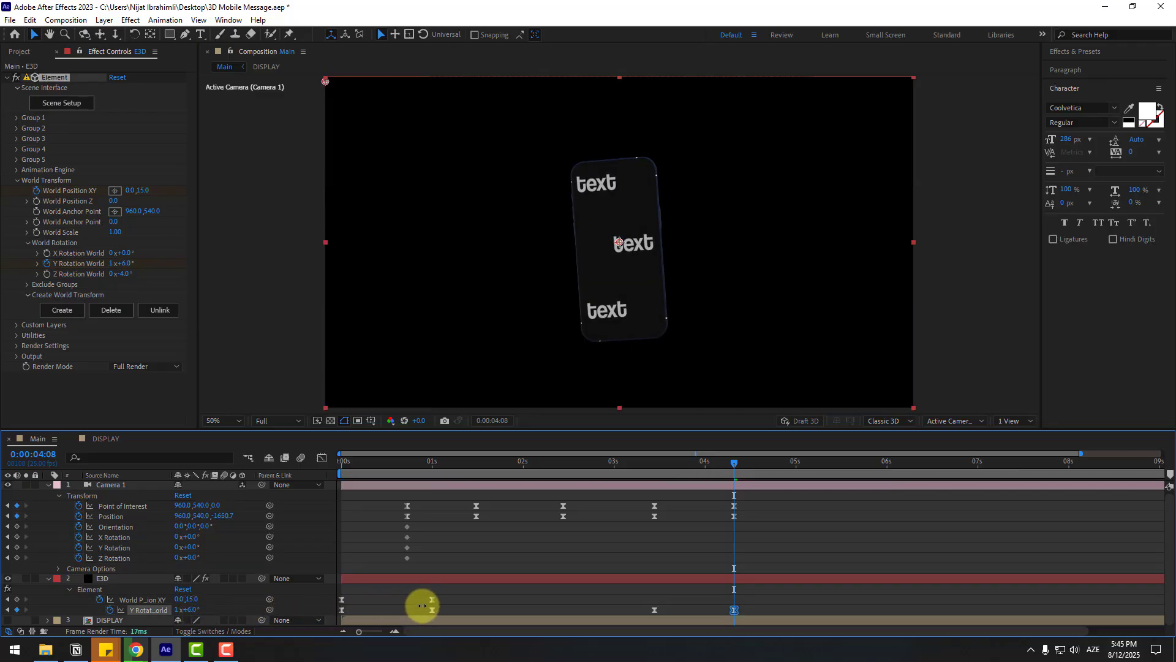
pyautogui.click(643, 516)
pyautogui.moveTo(639, 468); pyautogui.dragTo(734, 490)
# Reshape the E3D layer's Y Rotation World speed curve between 3:11 and 4:08 so the spin peaks smoothly mid-way
pyautogui.moveTo(762, 607); pyautogui.dragTo(624, 620)
pyautogui.click(324, 462)
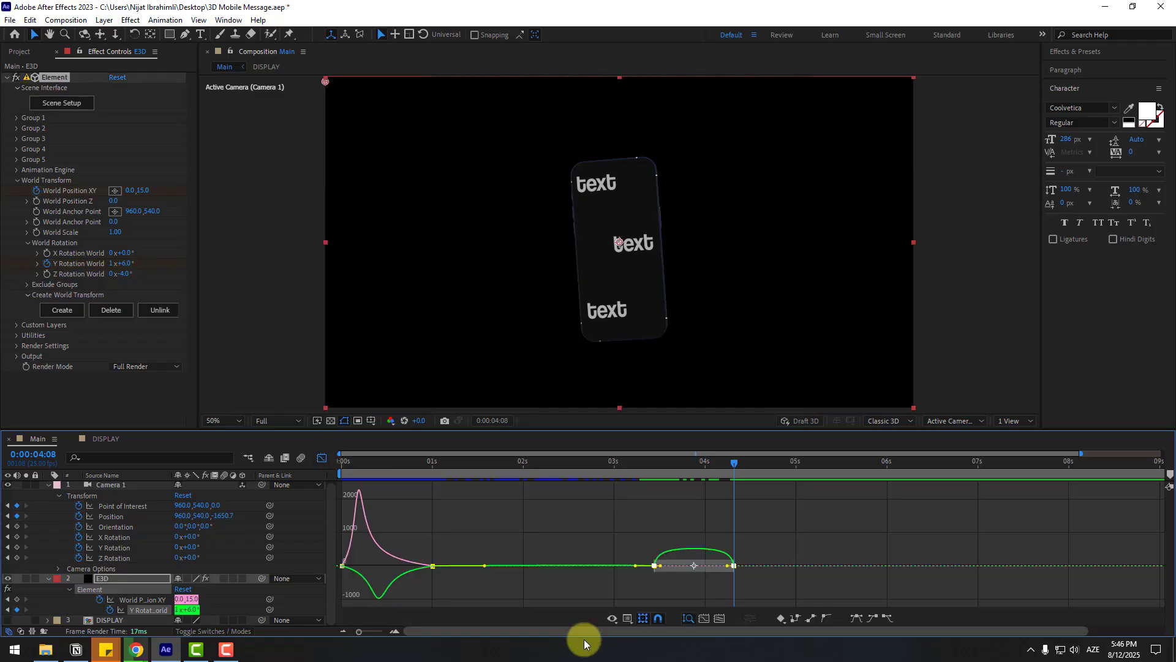
pyautogui.click(652, 564)
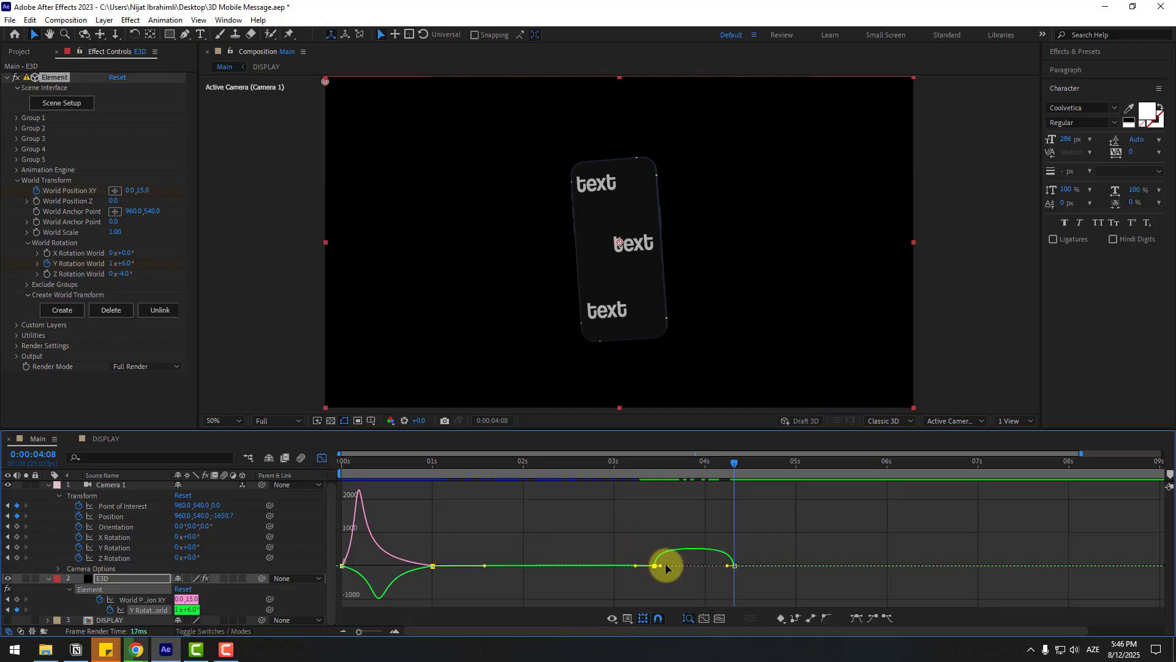
pyautogui.moveTo(679, 567); pyautogui.dragTo(713, 565)
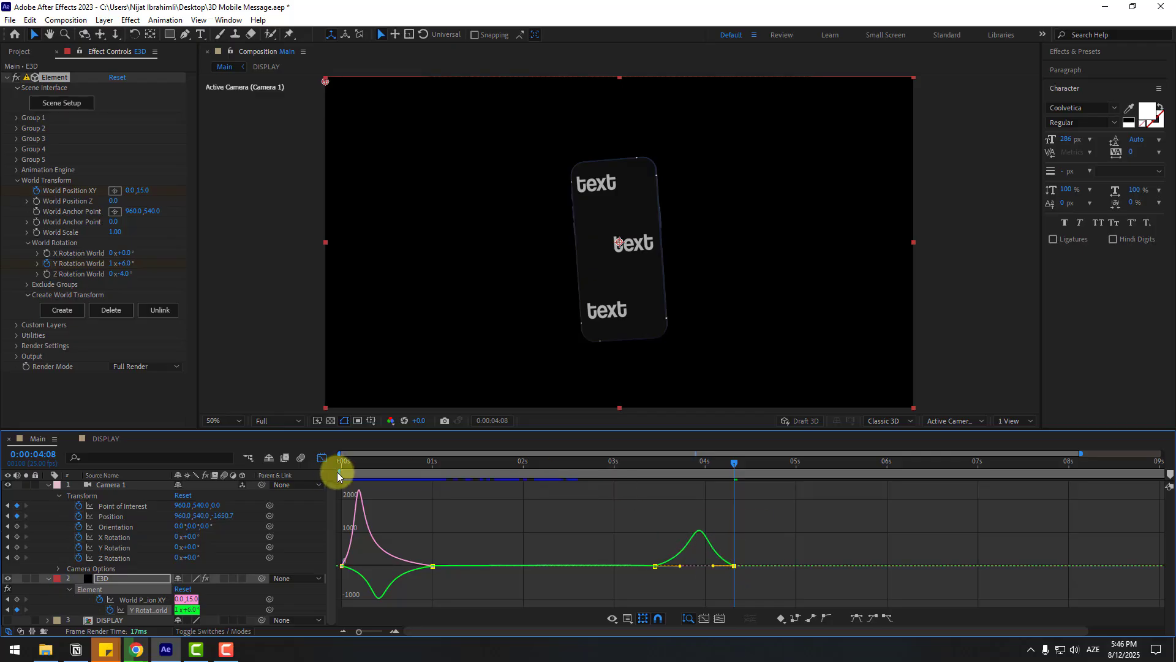
pyautogui.moveTo(337, 472); pyautogui.dragTo(619, 473)
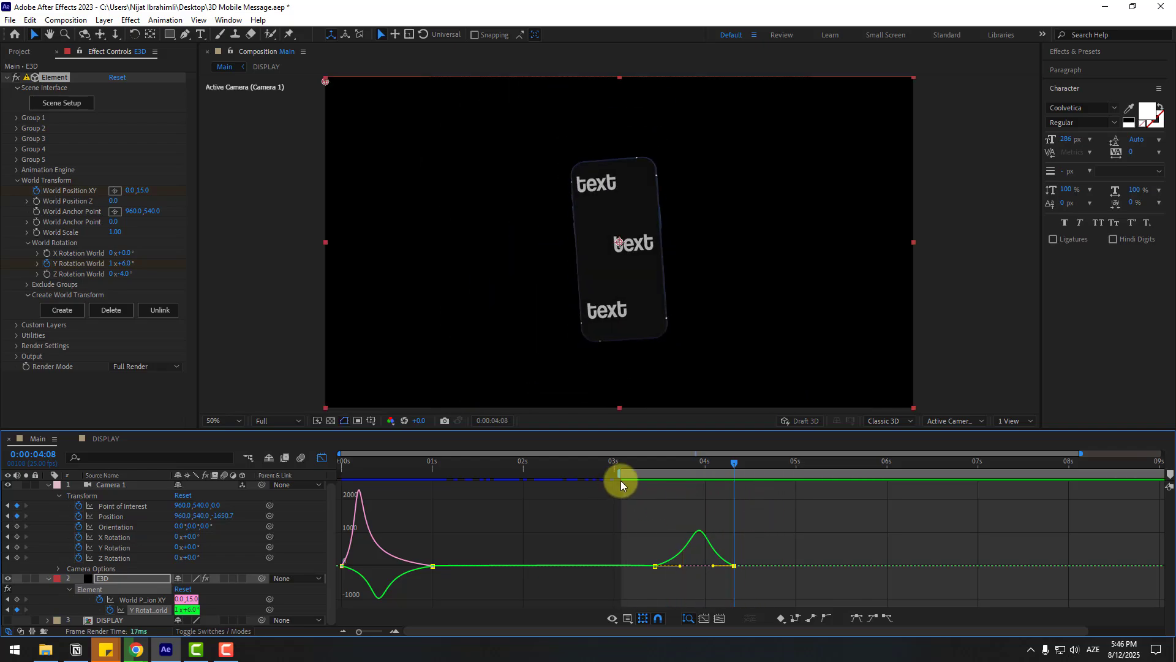
pyautogui.click(324, 458)
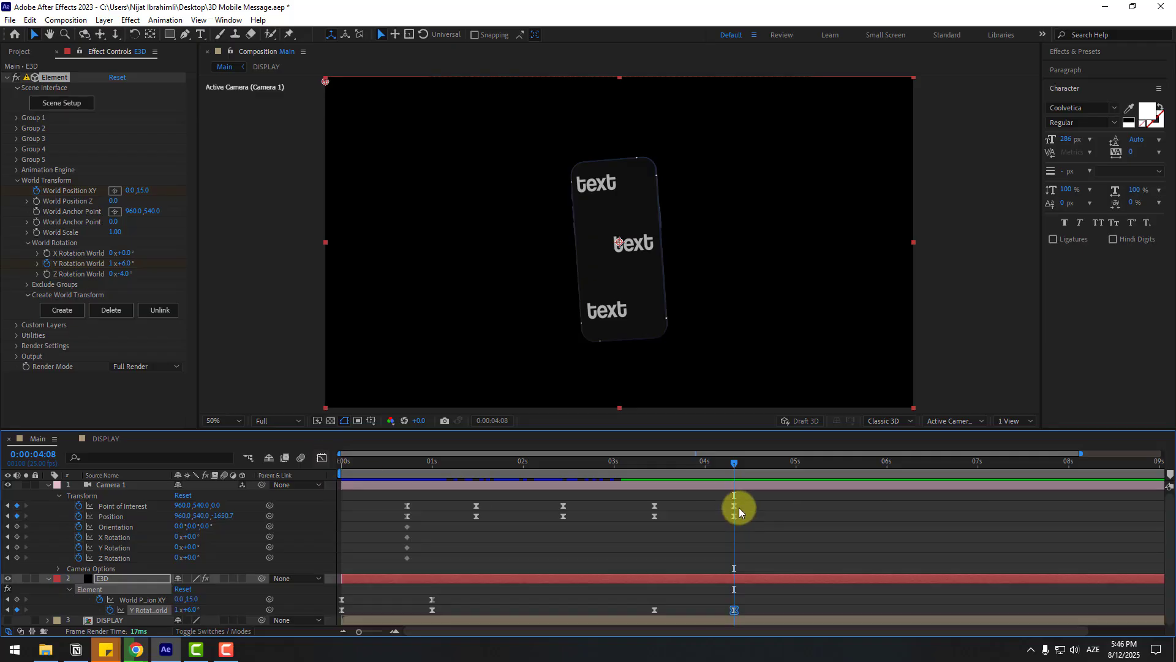
# At 5:02, keyframe the E3D layer's Y Rotation World at 332°
pyautogui.press('pagedown')
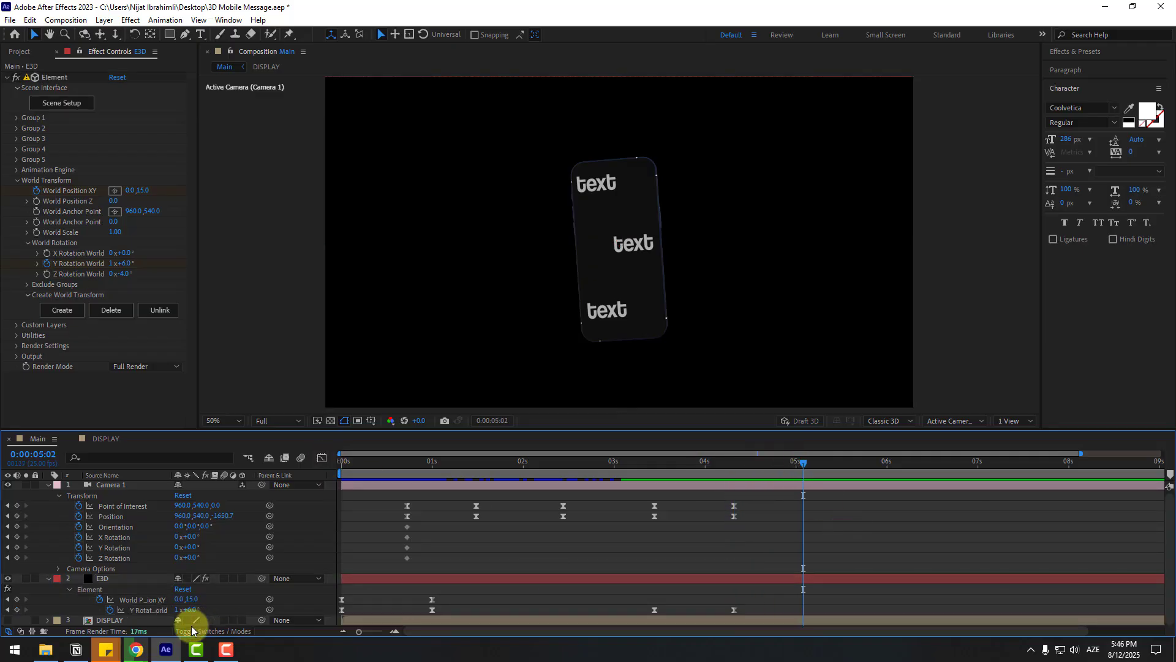
pyautogui.moveTo(194, 609); pyautogui.dragTo(177, 615)
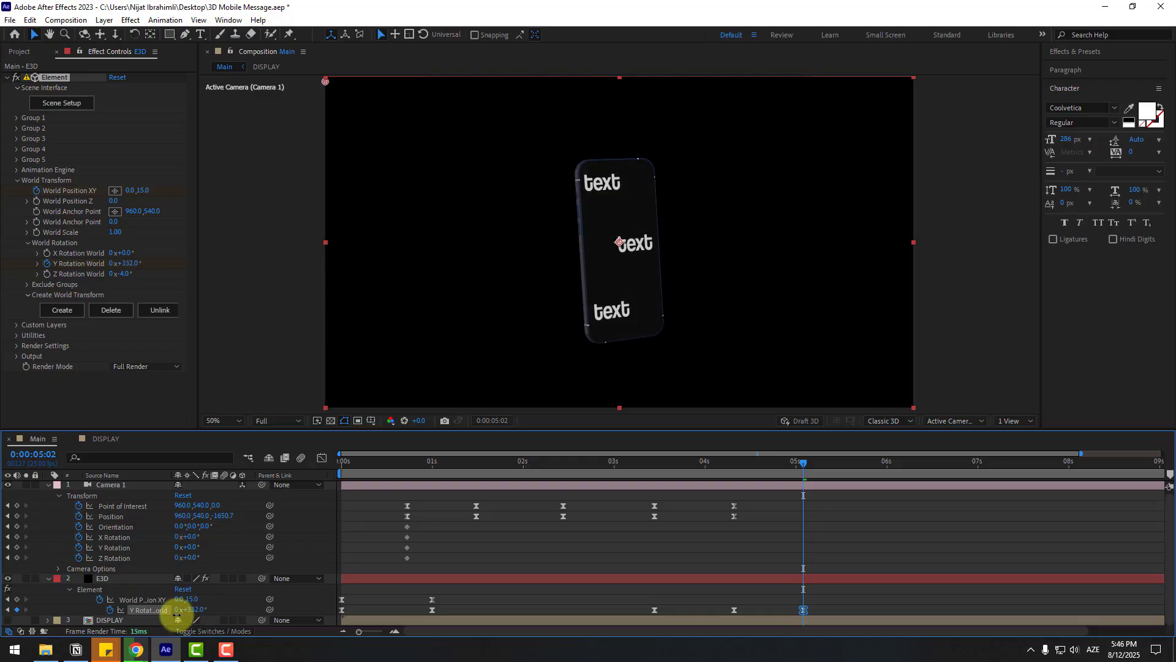
pyautogui.press('j')
pyautogui.press('j')
# At 0:00, start keyframing the E3D layer's X and Z Rotation World and reveal its animated properties
pyautogui.moveTo(436, 465); pyautogui.dragTo(310, 470)
pyautogui.click(44, 259)
pyautogui.click(47, 277)
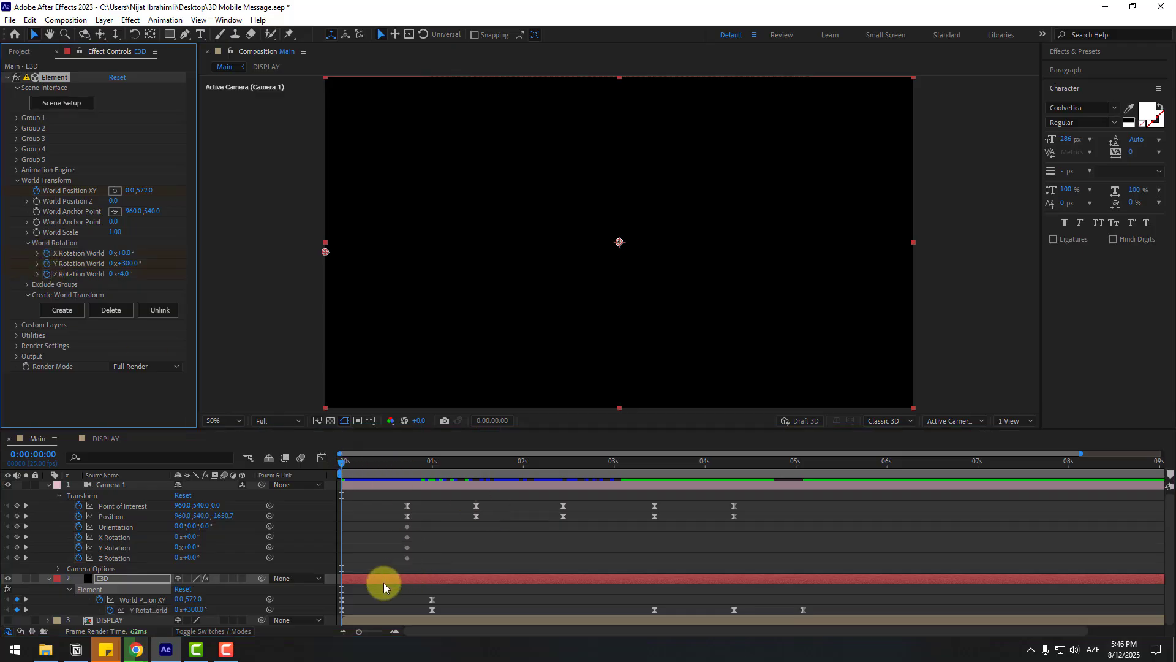
pyautogui.press('u')
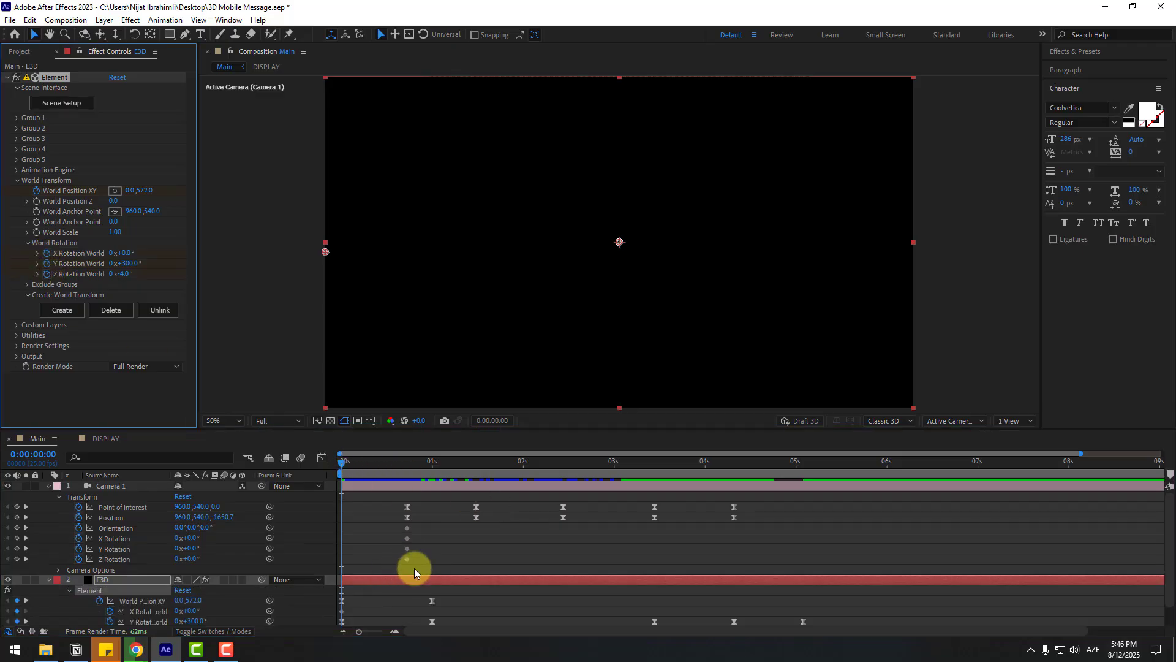
pyautogui.scroll(-1, 415, 568)
# At 1:00, keyframe the E3D layer's X Rotation World at -12° and Z Rotation World at -10°
pyautogui.moveTo(360, 460); pyautogui.dragTo(432, 472)
pyautogui.click(477, 534)
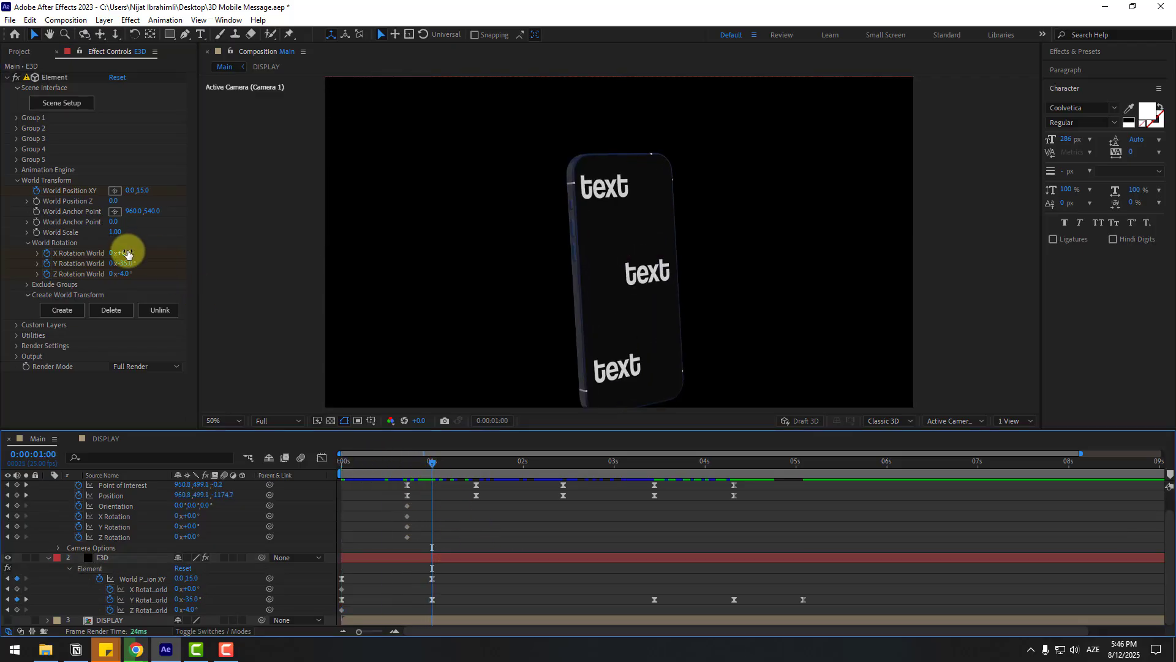
pyautogui.moveTo(127, 253); pyautogui.dragTo(123, 252)
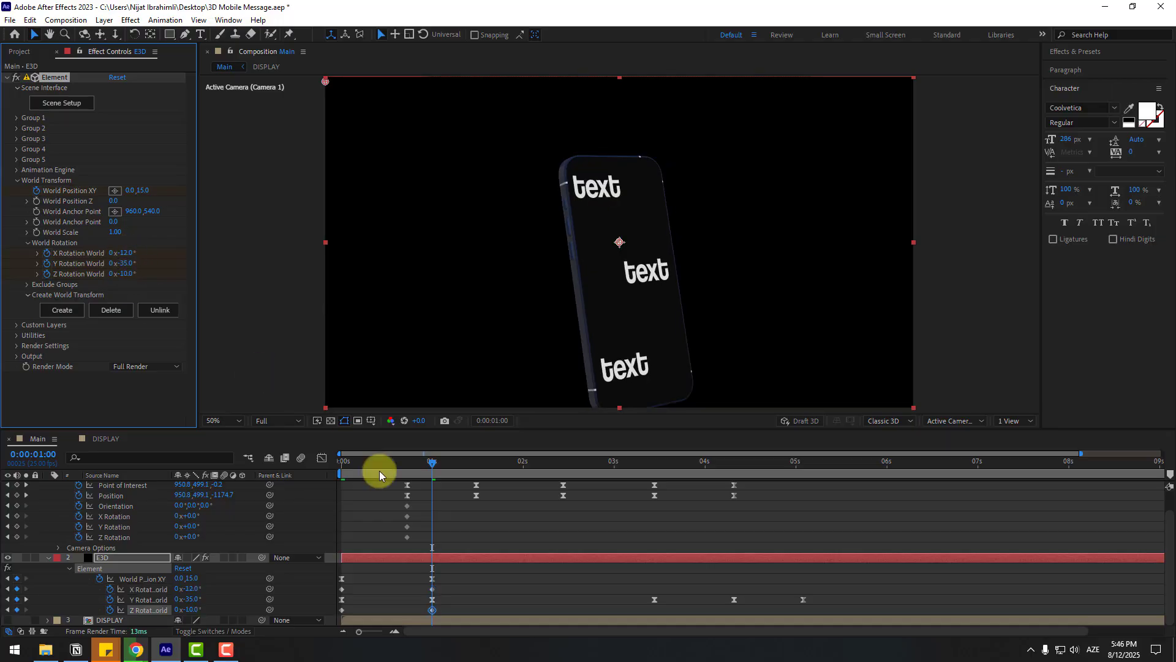
# At 2:11, keyframe the E3D layer's X Rotation World at -17° and Z Rotation World at -3°, and preview the motion
pyautogui.click(345, 465)
pyautogui.moveTo(369, 464); pyautogui.dragTo(558, 453)
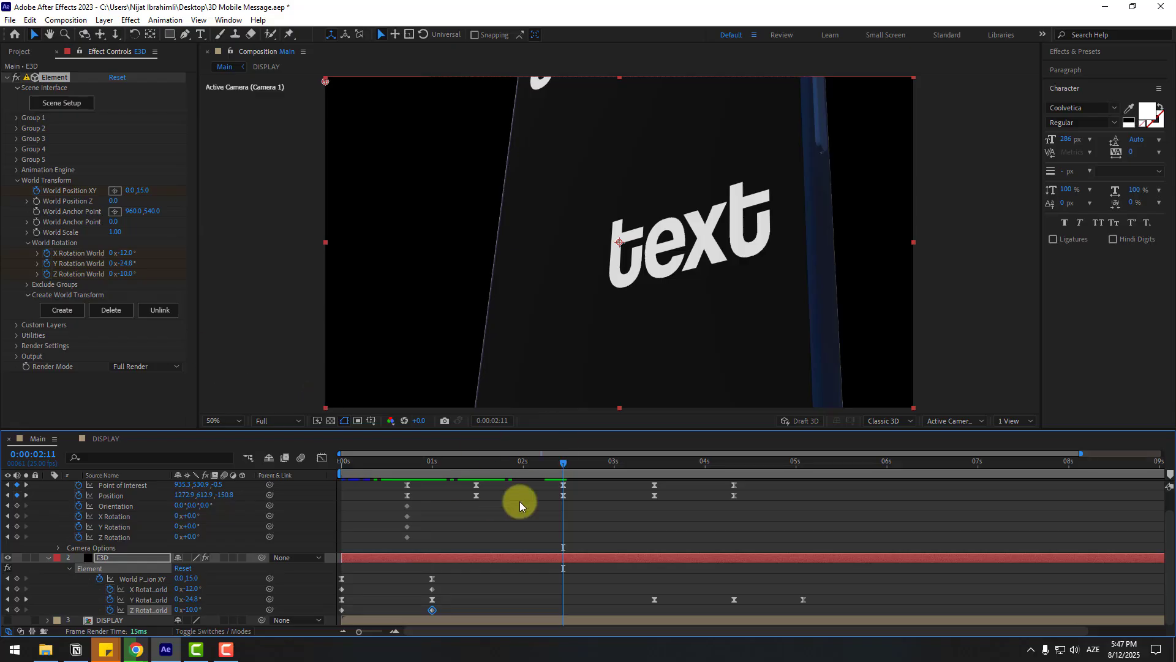
pyautogui.click(239, 378)
pyautogui.moveTo(125, 279); pyautogui.dragTo(124, 254)
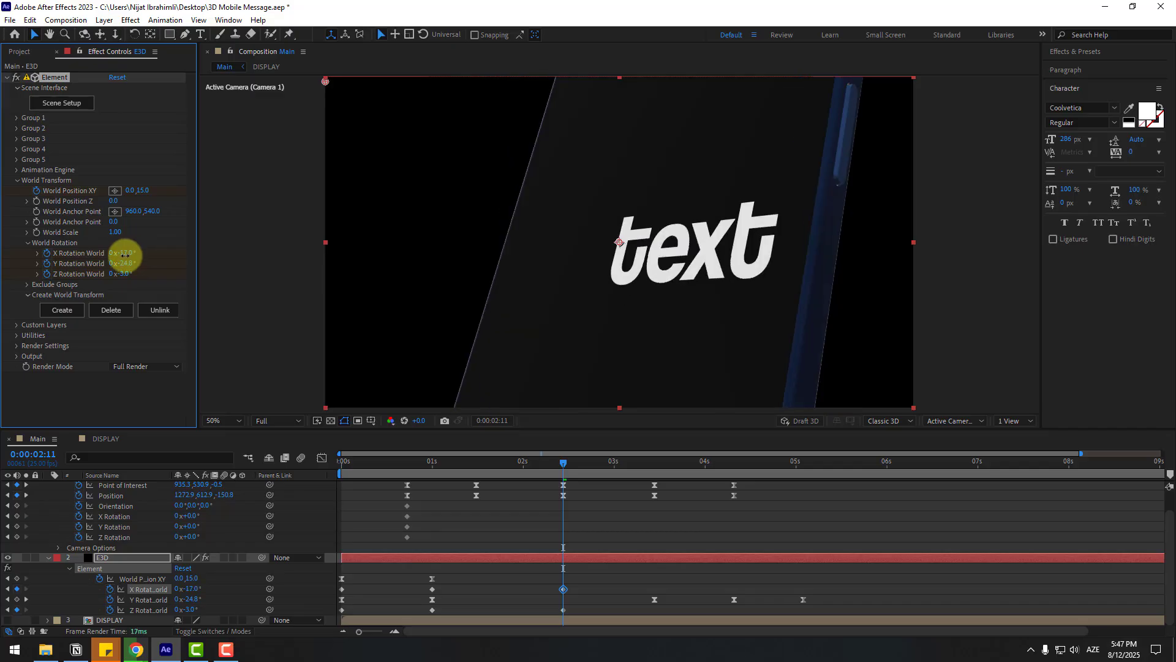
pyautogui.moveTo(406, 458); pyautogui.dragTo(541, 462)
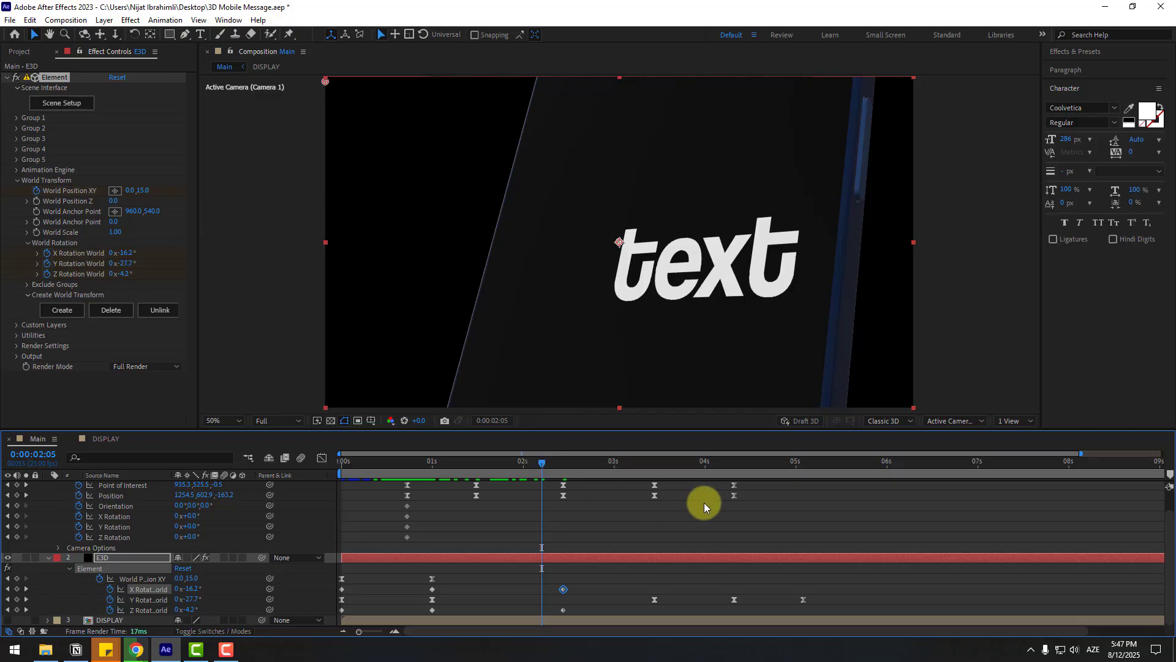
pyautogui.press('space')
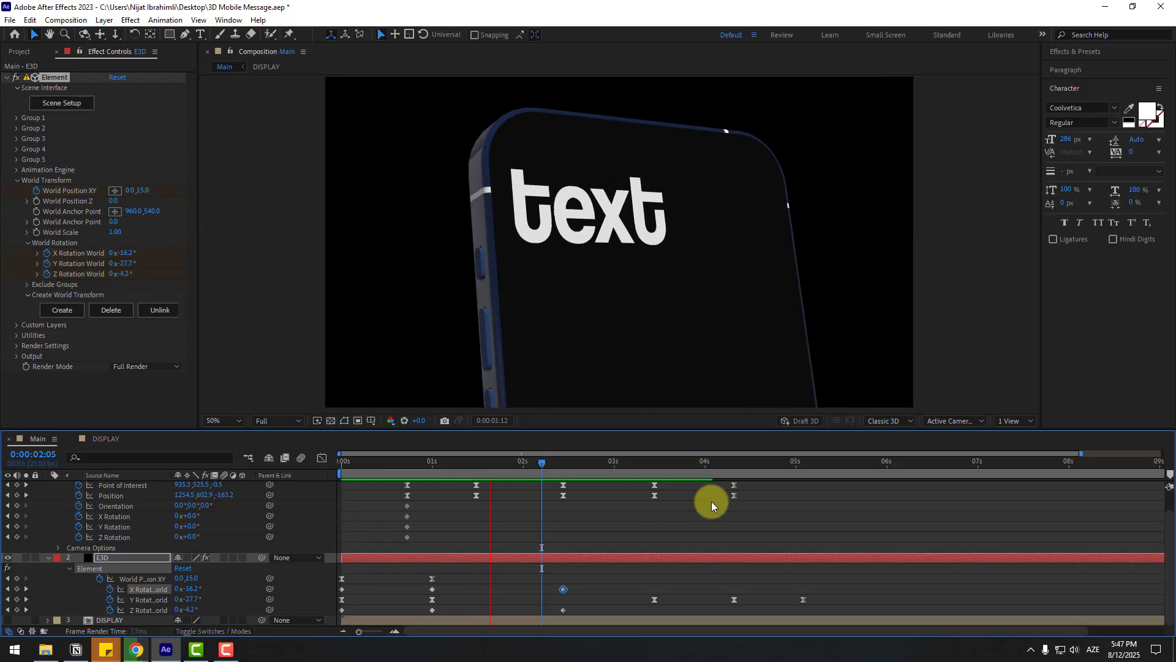
pyautogui.press('space')
# At 3:11, set the E3D layer's X Rotation World to -15°, Y Rotation World to -25° and Z Rotation World to -7°
pyautogui.moveTo(569, 457); pyautogui.dragTo(654, 464)
pyautogui.click(608, 487)
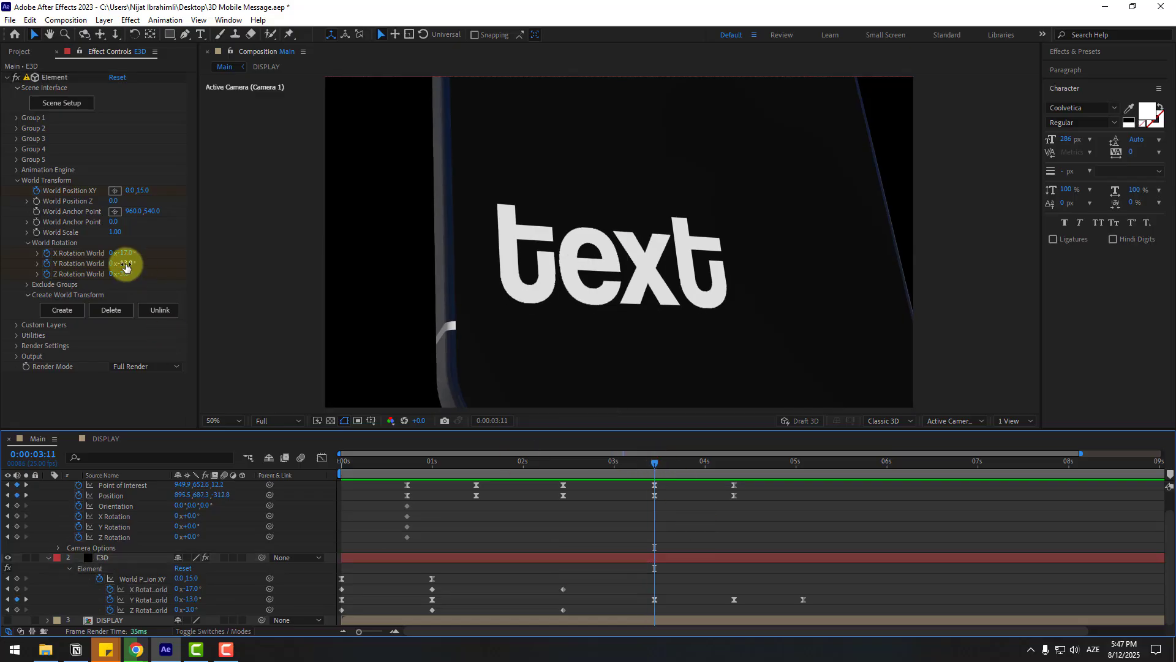
pyautogui.moveTo(121, 263)
pyautogui.mouseDown()
pyautogui.moveTo(123, 252)
pyautogui.moveTo(121, 276)
pyautogui.mouseUp()
# Apply Easy Ease to all of the E3D layer's X and Z Rotation World keyframes
pyautogui.moveTo(675, 585); pyautogui.dragTo(344, 582)
pyautogui.moveTo(664, 615); pyautogui.dragTo(339, 614)
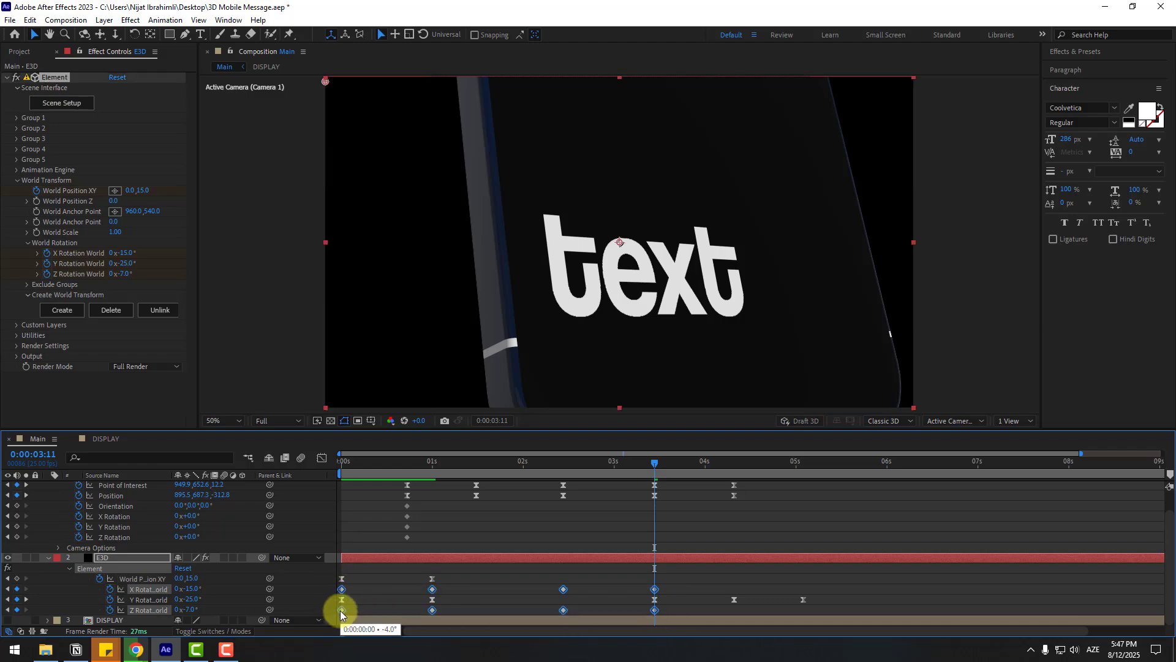
pyautogui.rightClick(341, 615)
pyautogui.moveTo(352, 600)
pyautogui.click(686, 517)
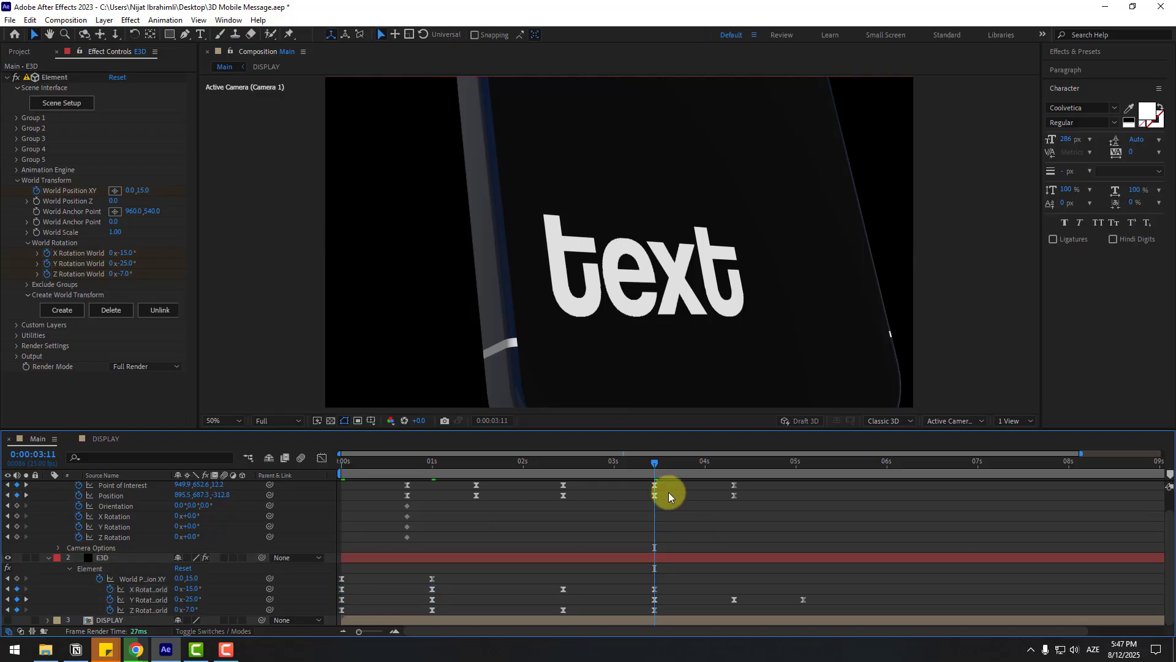
# Keyframe the E3D layer's closing rotation at 4:16 to X -23°, Y 338° and Z -3°, and preview the ending
pyautogui.moveTo(665, 466); pyautogui.dragTo(734, 473)
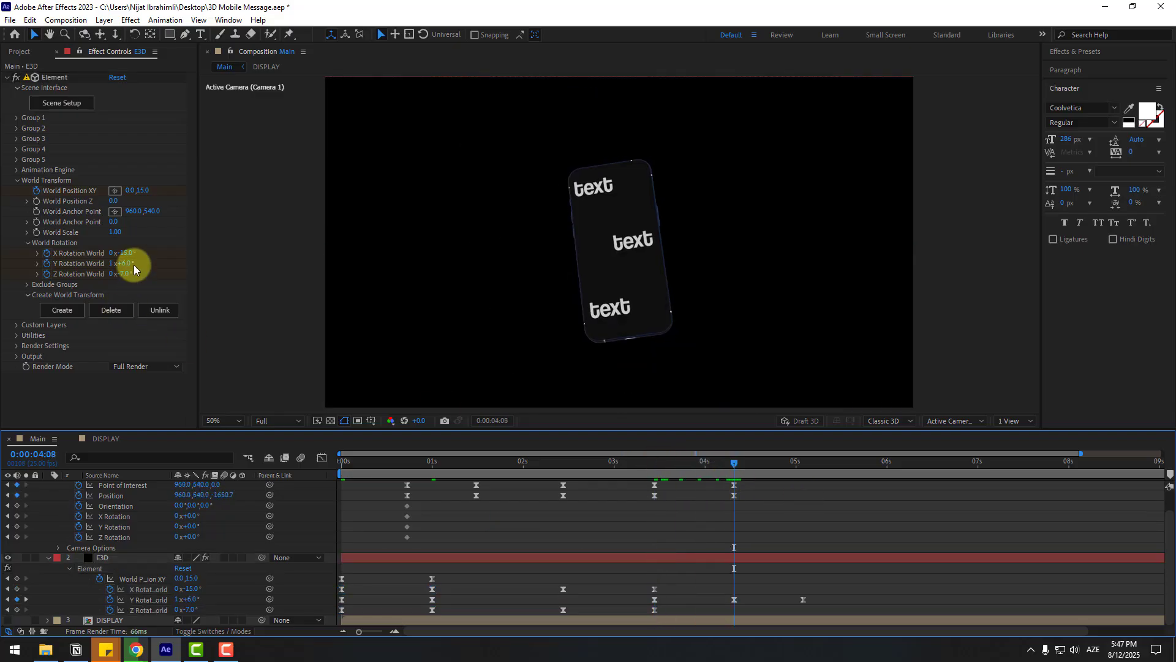
pyautogui.moveTo(125, 275)
pyautogui.mouseDown()
pyautogui.moveTo(121, 253)
pyautogui.moveTo(112, 264)
pyautogui.mouseUp()
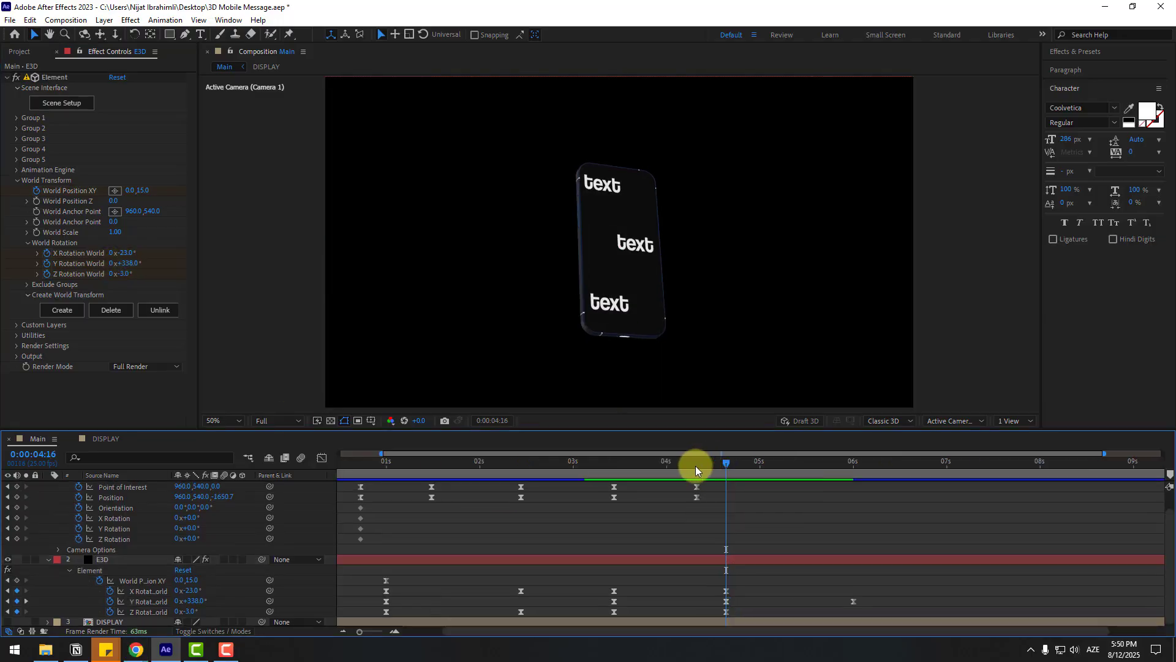
pyautogui.click(681, 467)
pyautogui.press('space')
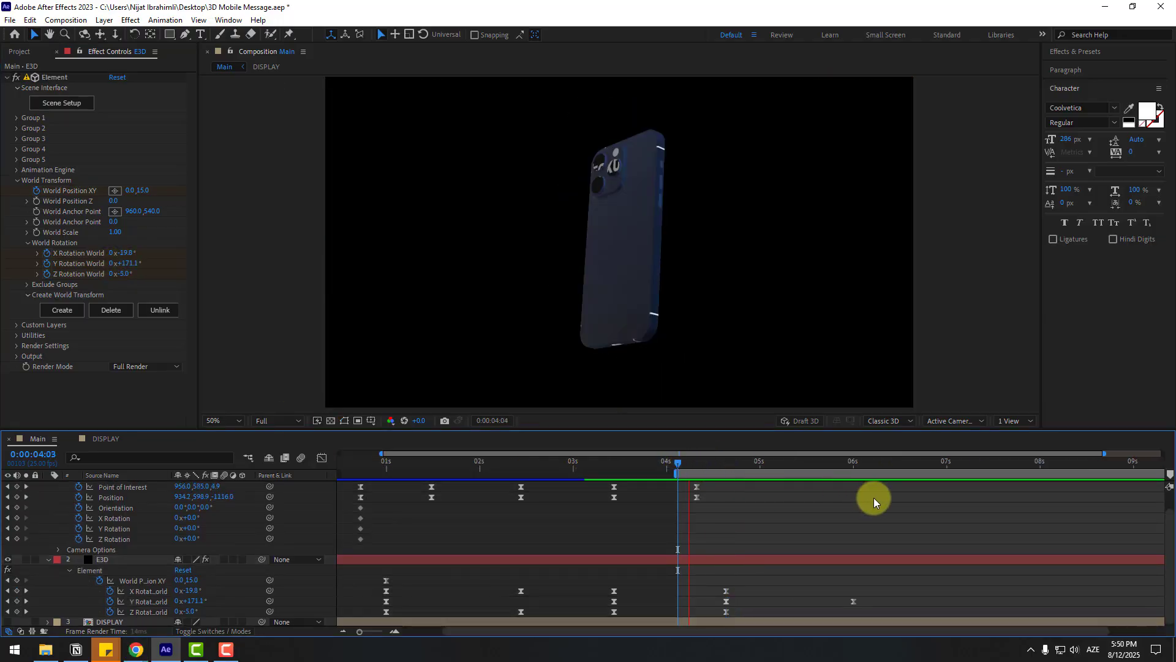
pyautogui.moveTo(677, 475); pyautogui.dragTo(572, 475)
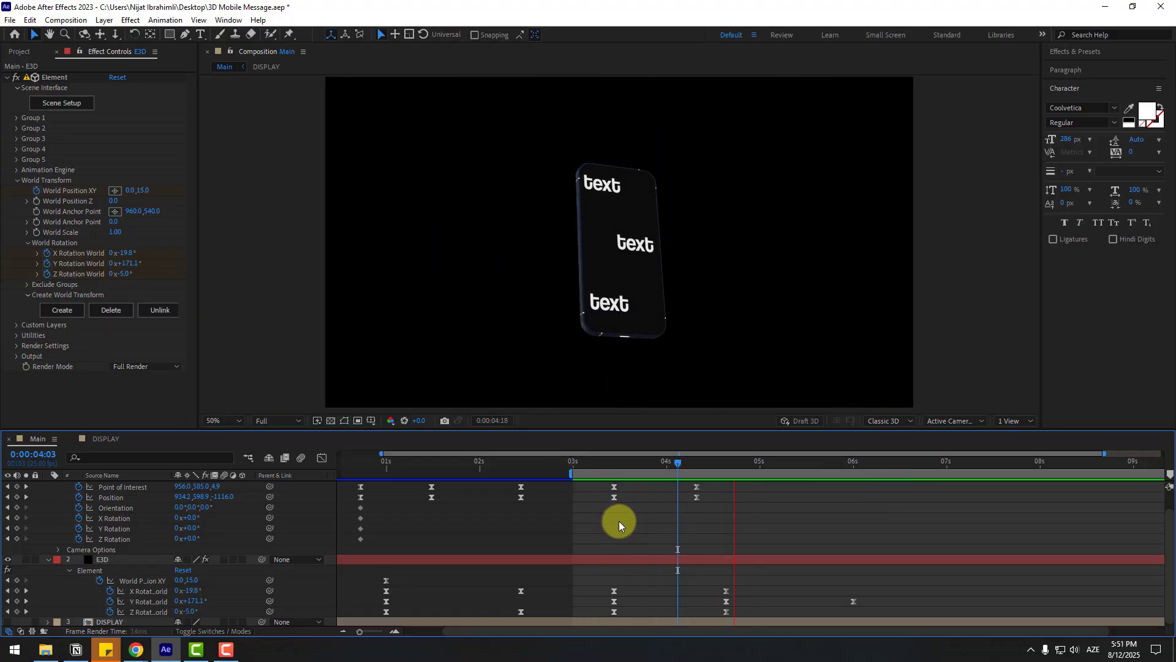
# Set the work area from 0:00 to 6:00 and play the whole animation
pyautogui.click(858, 466)
pyautogui.moveTo(858, 465); pyautogui.dragTo(854, 465)
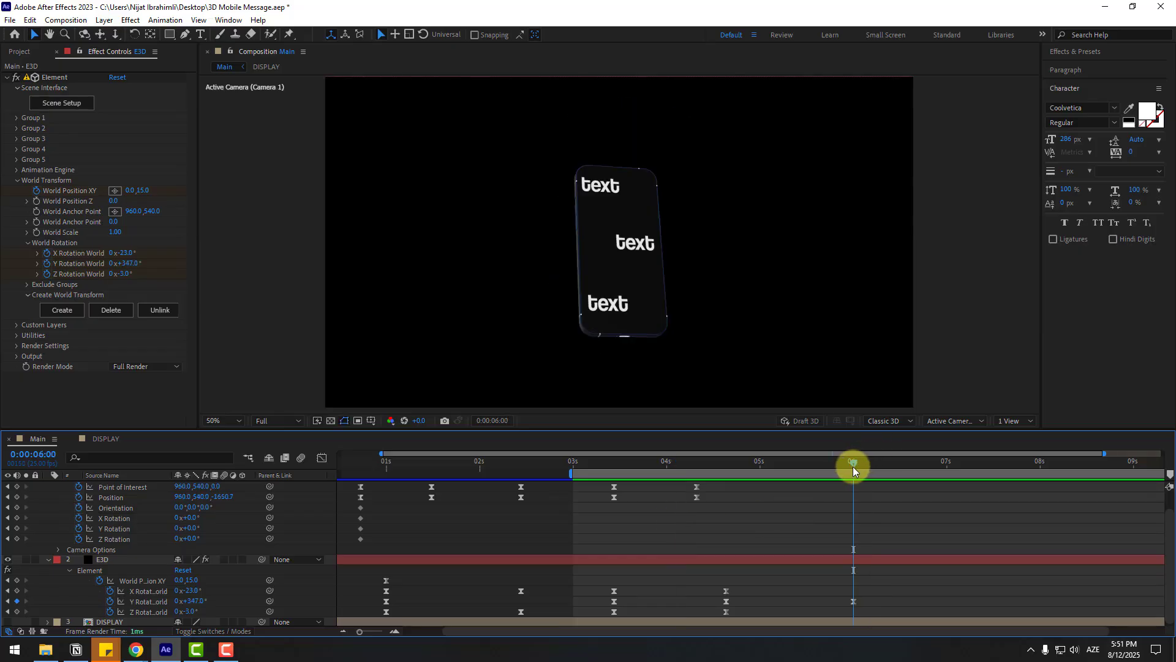
pyautogui.press('n')
pyautogui.press('-')
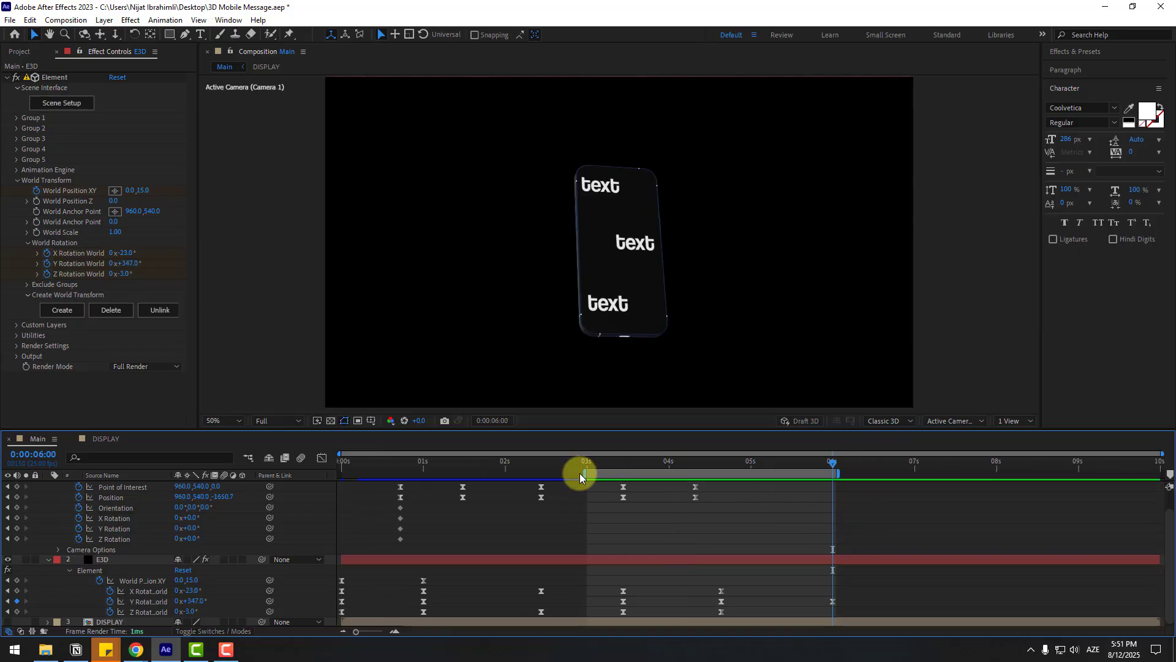
pyautogui.moveTo(335, 473); pyautogui.dragTo(340, 473)
pyautogui.press('space')
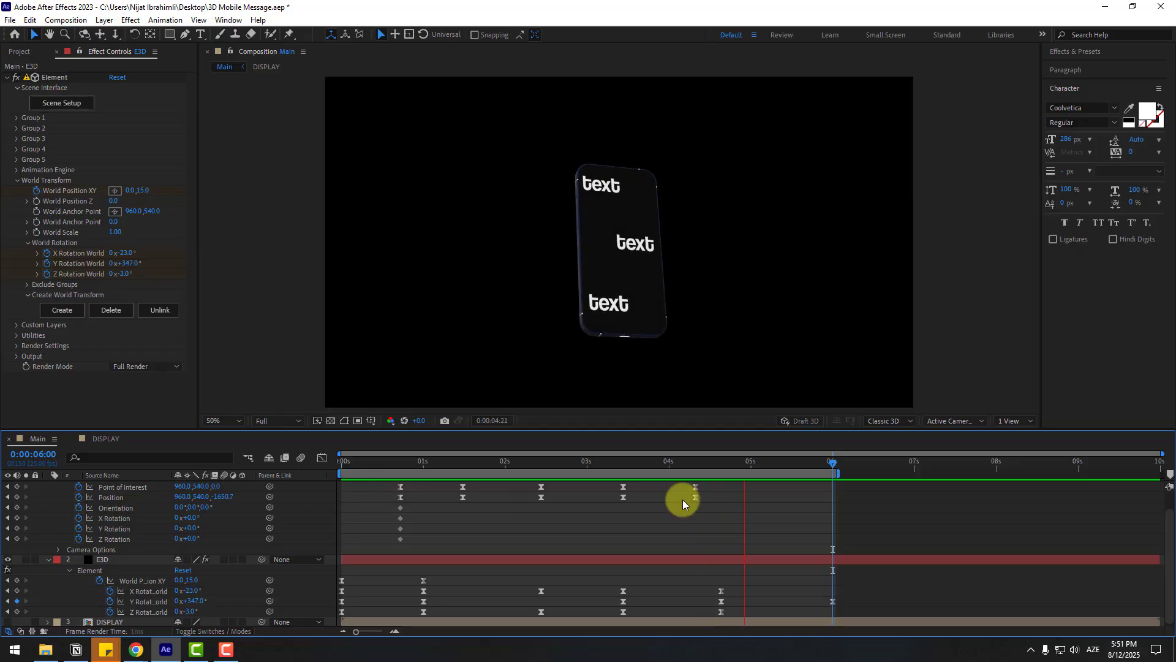
# Collapse the E3D and Camera 1 layer properties and open Scene Setup for the E3D layer's Element effect
pyautogui.click(800, 464)
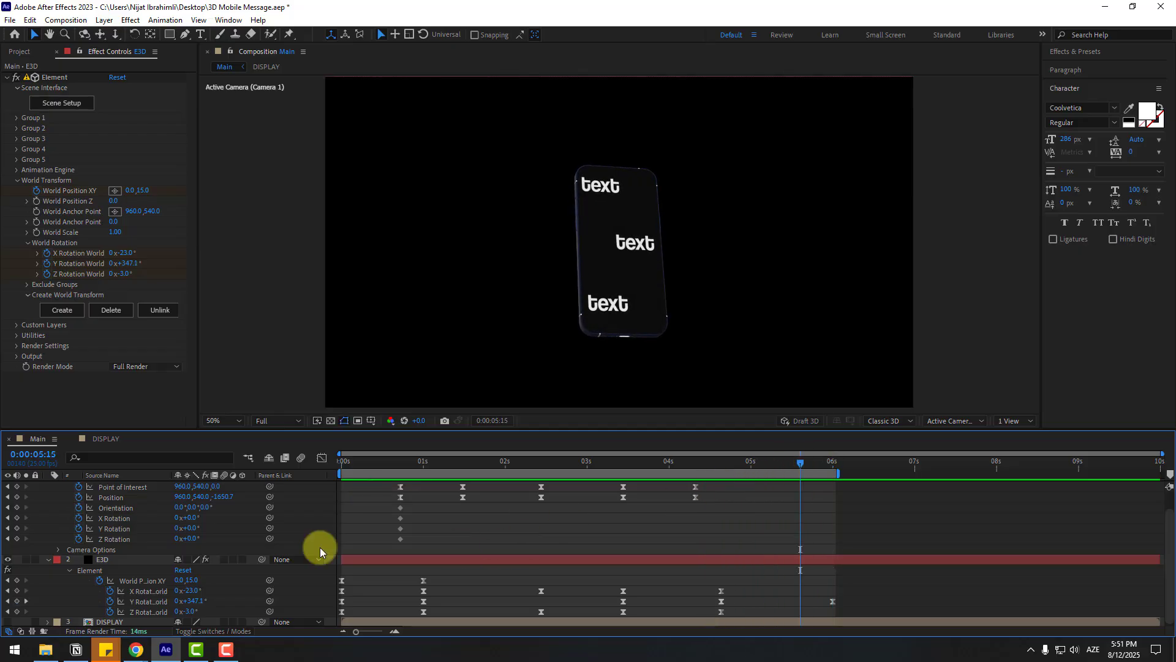
pyautogui.click(48, 560)
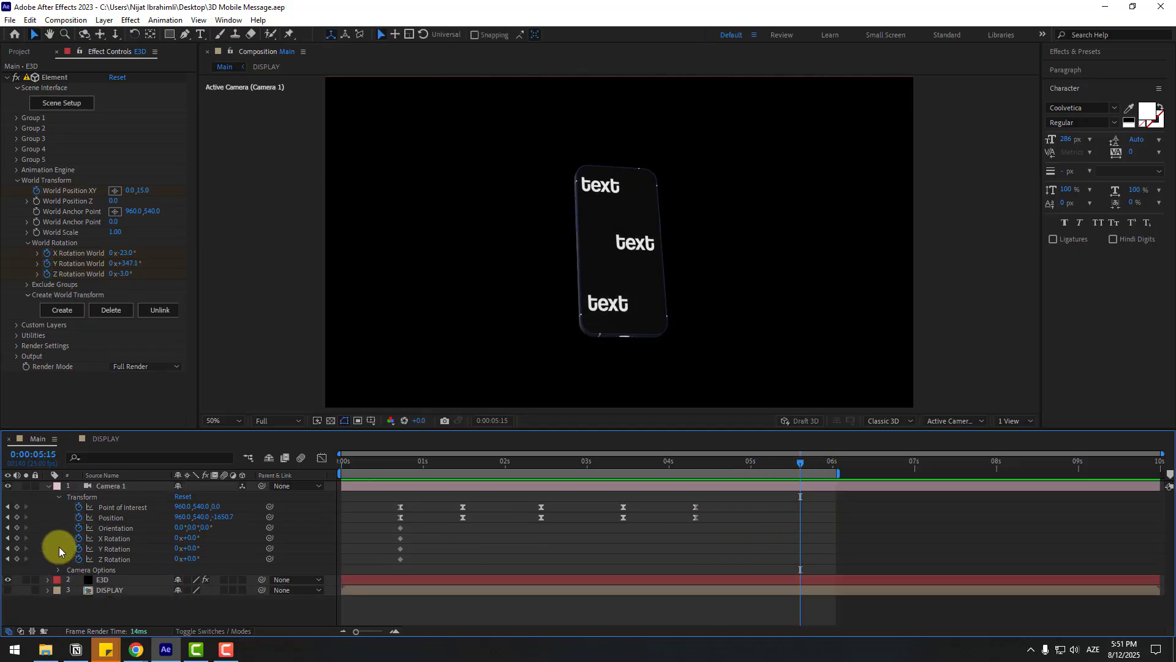
pyautogui.click(47, 486)
pyautogui.click(99, 498)
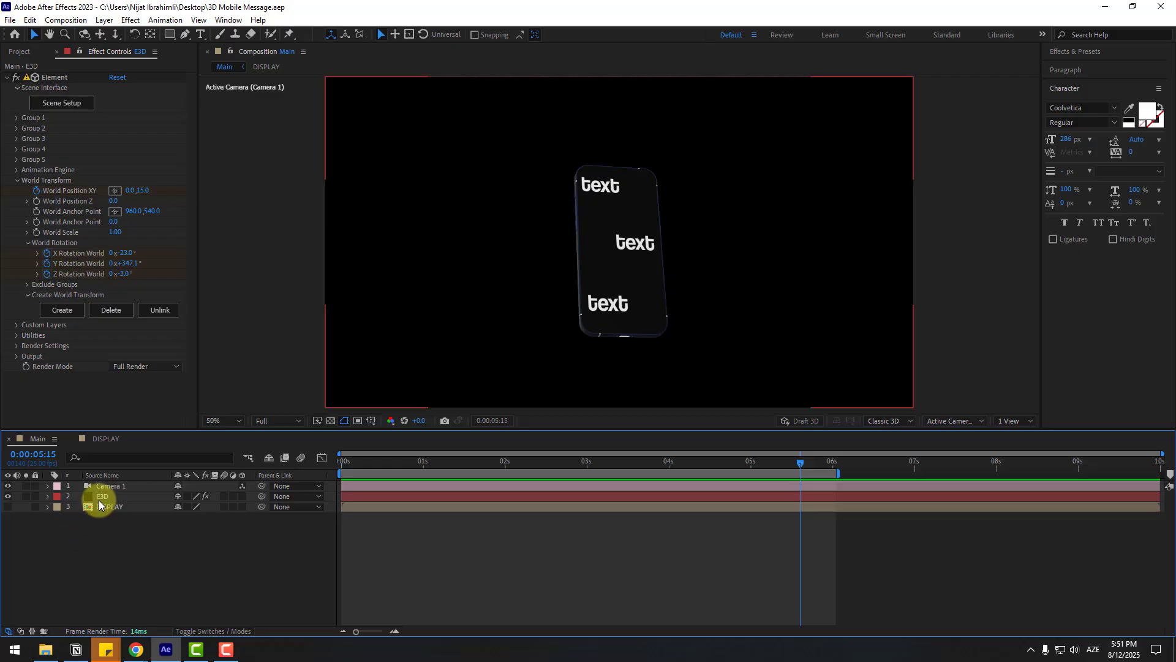
pyautogui.click(71, 110)
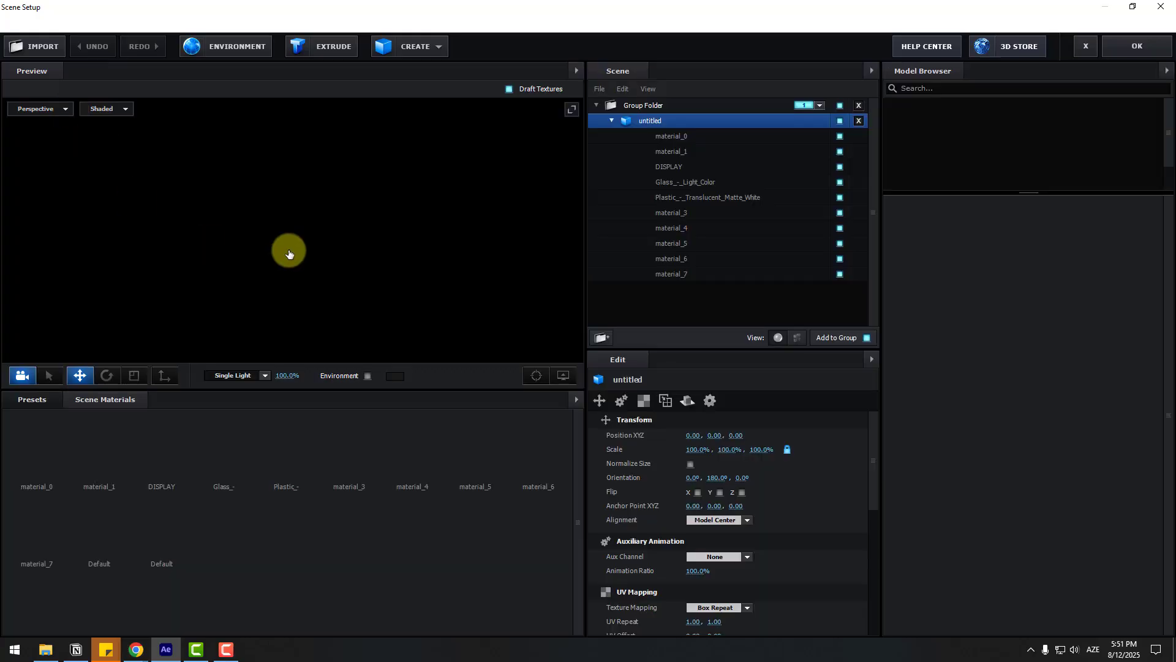
# Apply the BackLight_2K_13 environment to the phone scene, show the environment in the preview and inspect the phone
pyautogui.click(33, 434)
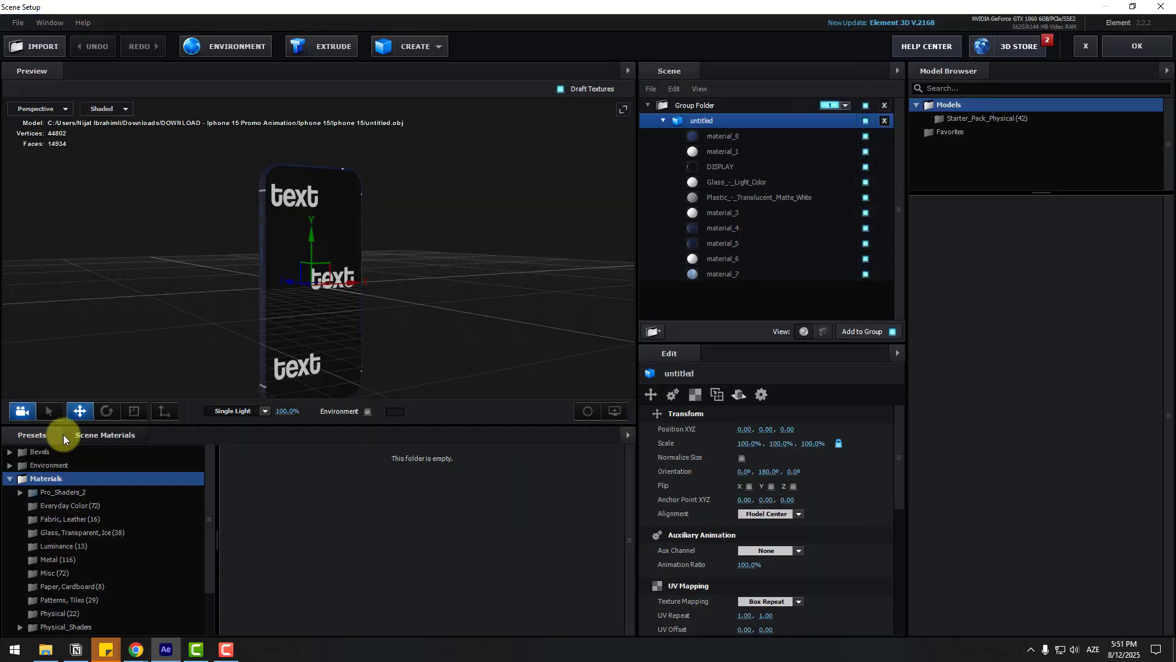
pyautogui.click(50, 463)
pyautogui.click(94, 478)
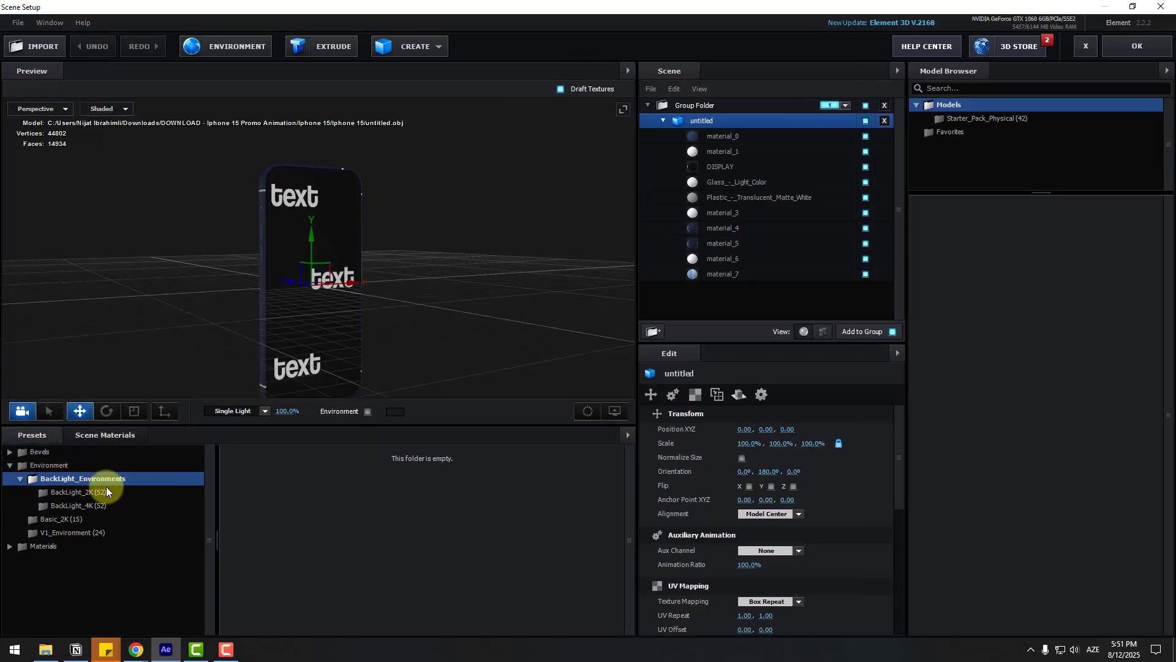
pyautogui.click(103, 490)
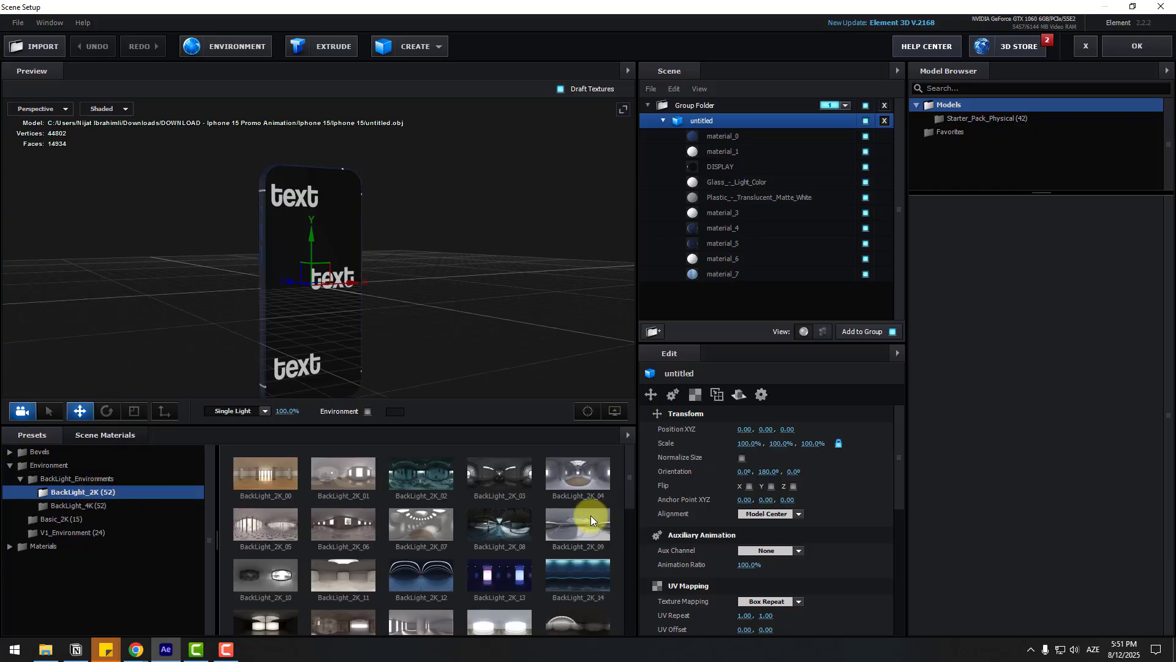
pyautogui.scroll(-1, 590, 516)
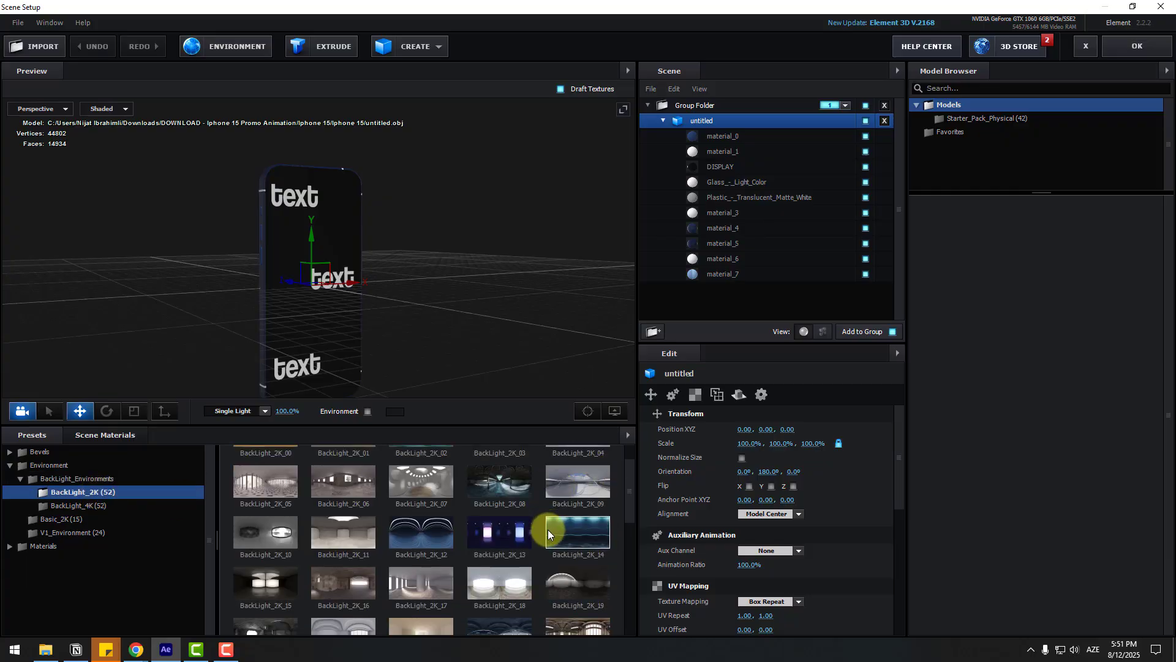
pyautogui.click(491, 532)
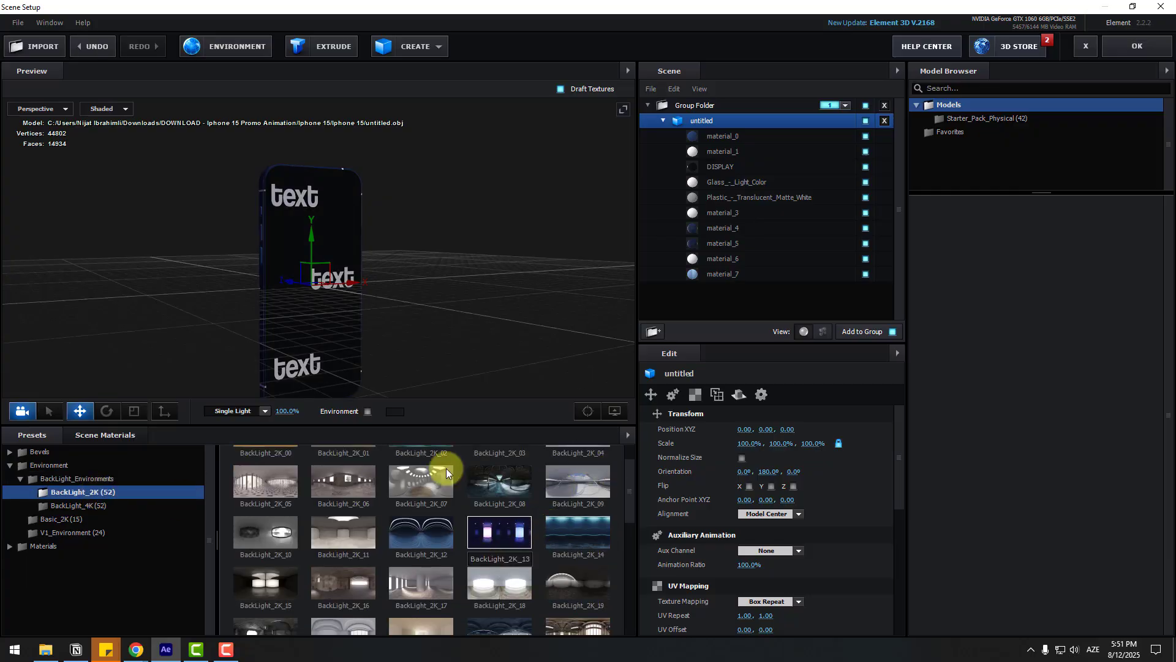
pyautogui.click(367, 414)
pyautogui.moveTo(490, 256); pyautogui.dragTo(484, 293)
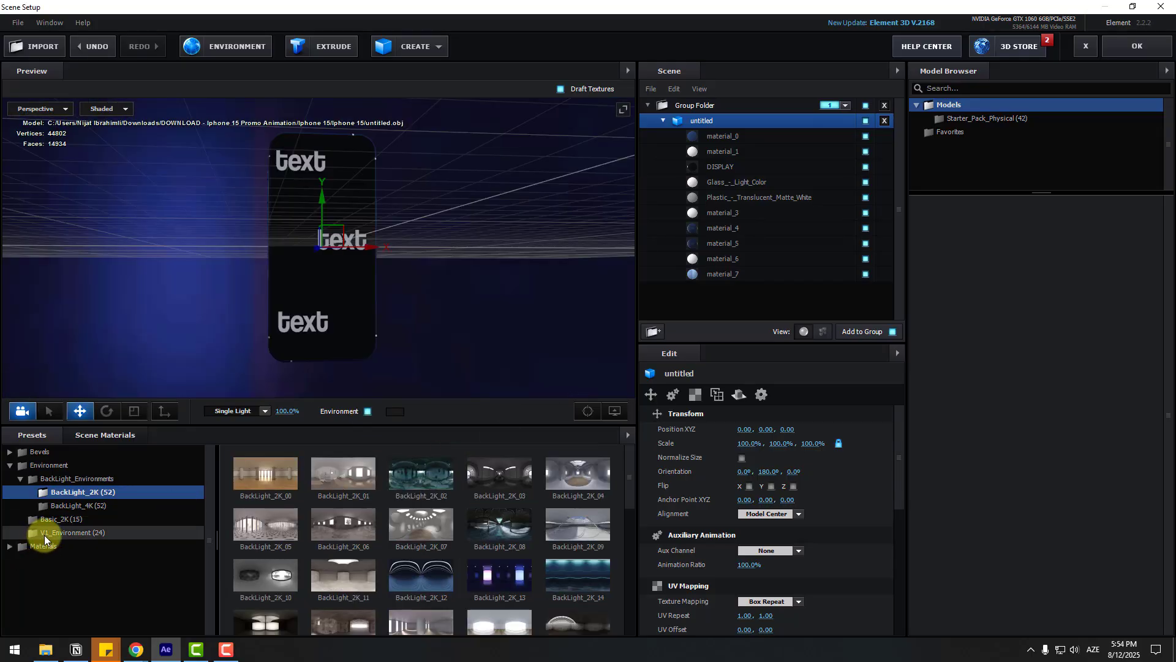
# Light the phone scene with the Default_blurred environment from V1_Environment, inspect the phone, accept the setup and check the Main animation
pyautogui.click(51, 533)
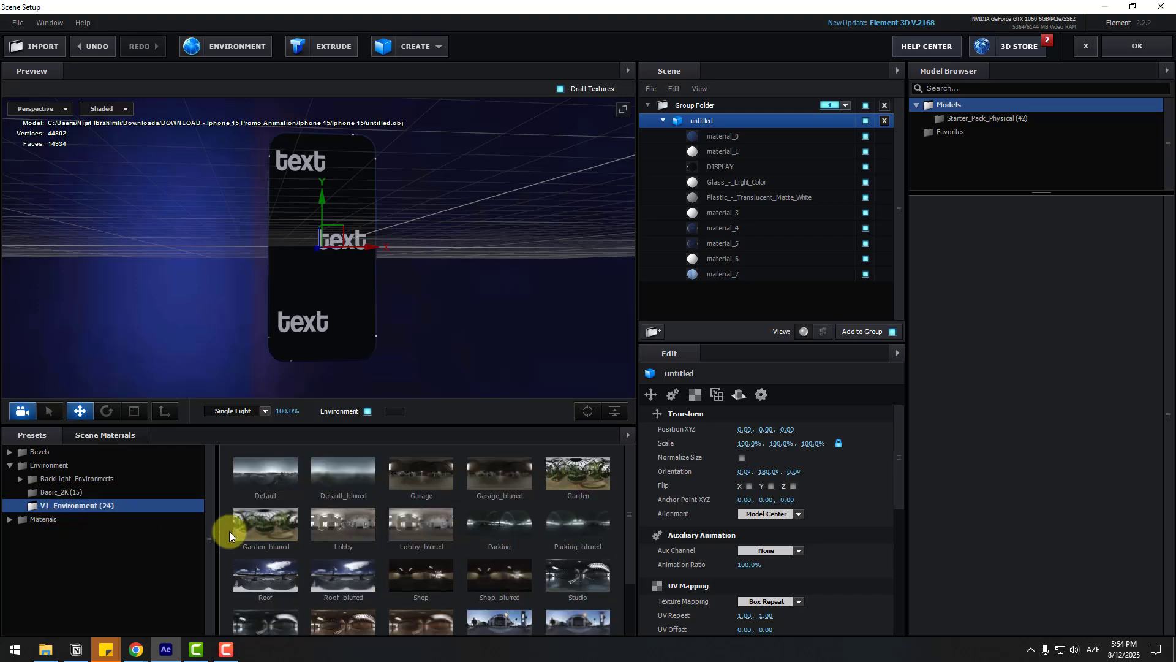
pyautogui.click(337, 479)
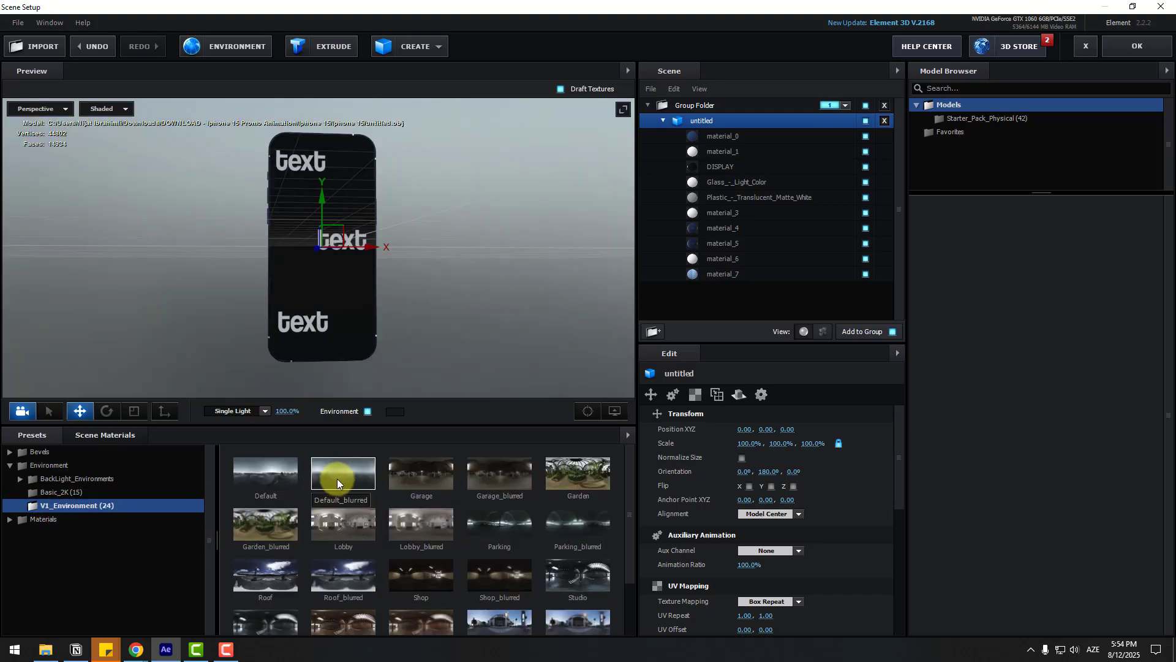
pyautogui.moveTo(417, 359); pyautogui.dragTo(626, 288)
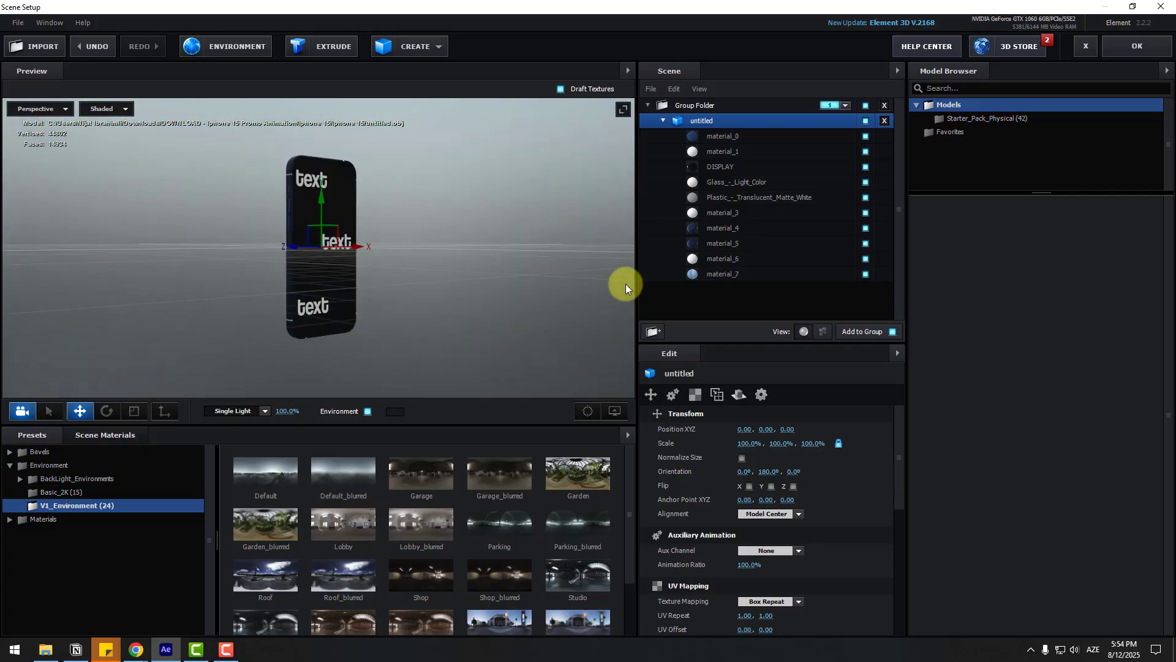
pyautogui.click(1122, 46)
pyautogui.moveTo(361, 458); pyautogui.dragTo(476, 450)
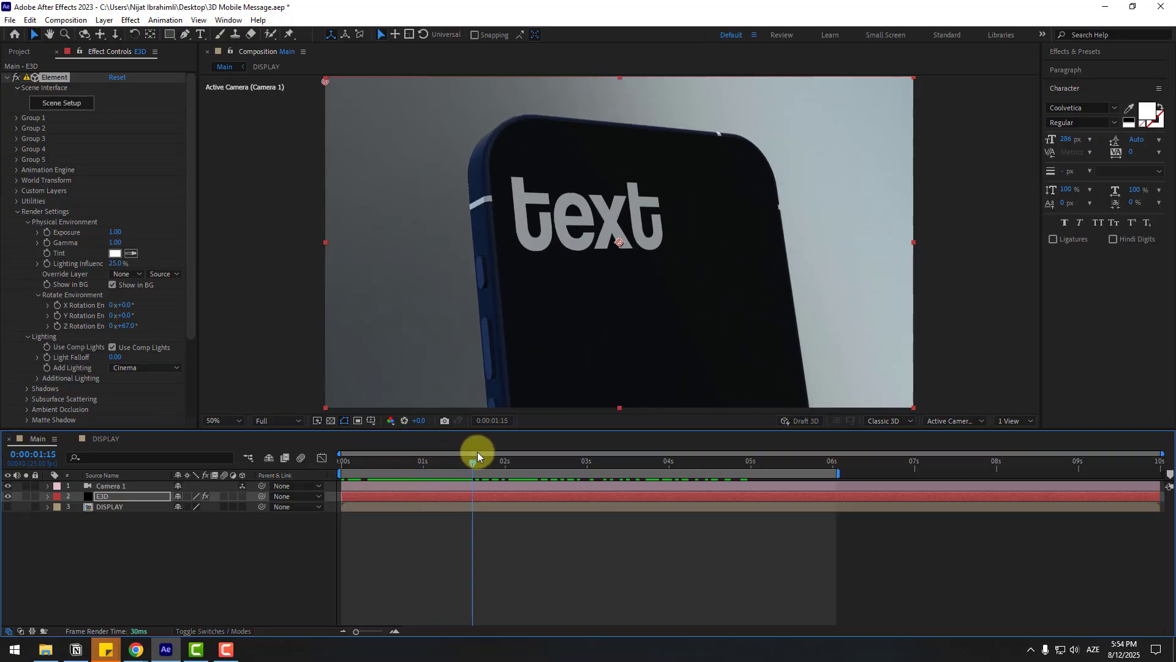
# Add a full-size white solid to the DISPLAY composition and place it beneath the three text layers
pyautogui.click(101, 440)
pyautogui.click(149, 541)
pyautogui.rightClick(101, 556)
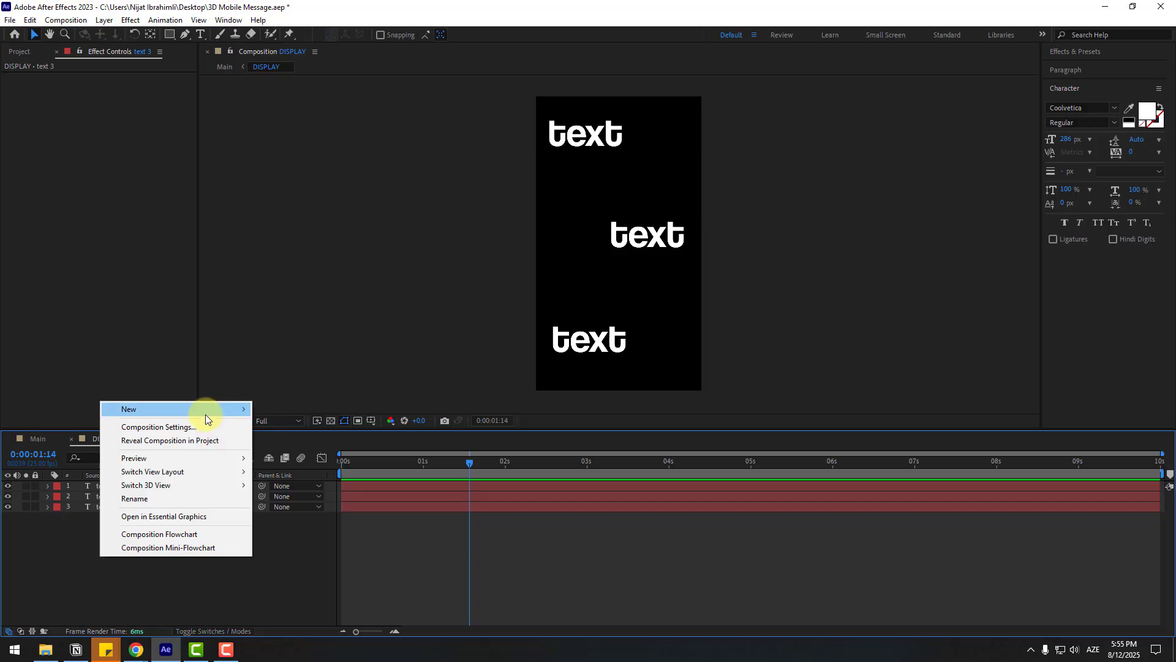
pyautogui.moveTo(205, 414)
pyautogui.click(290, 437)
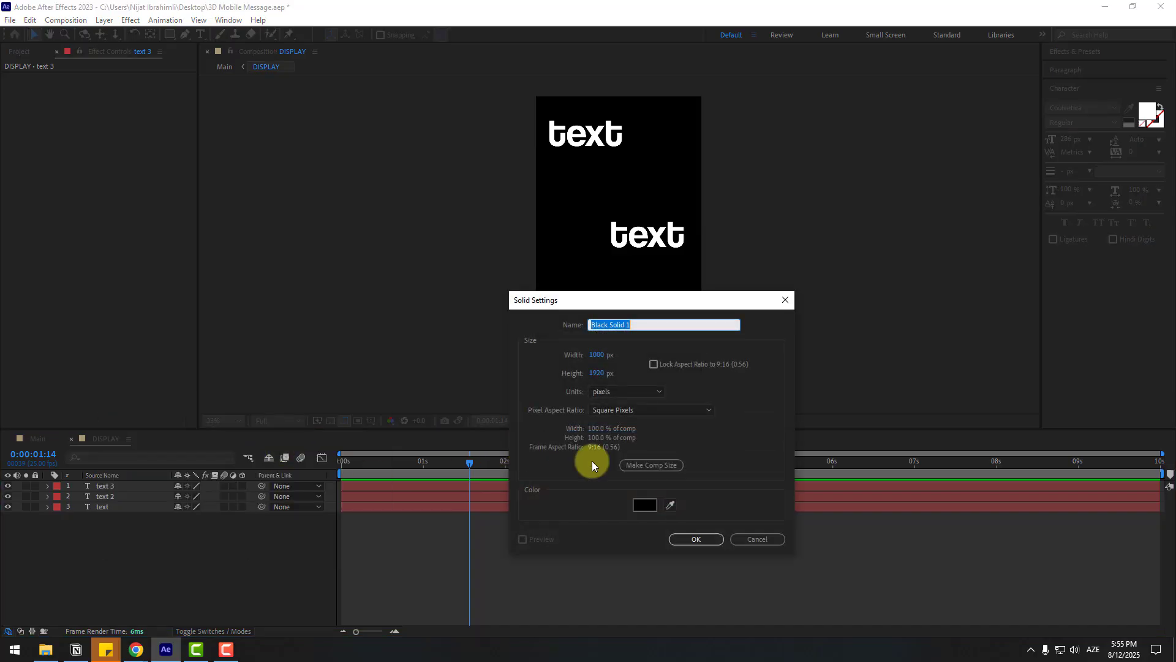
pyautogui.click(644, 505)
pyautogui.moveTo(368, 461); pyautogui.dragTo(346, 440)
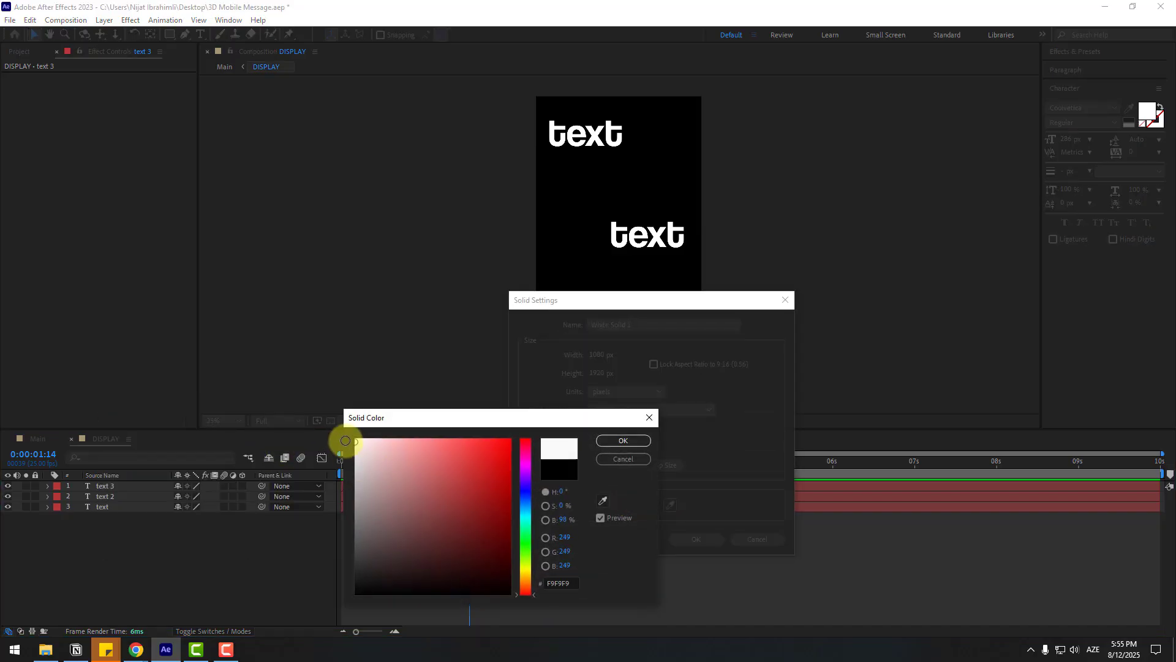
pyautogui.click(616, 441)
pyautogui.click(691, 539)
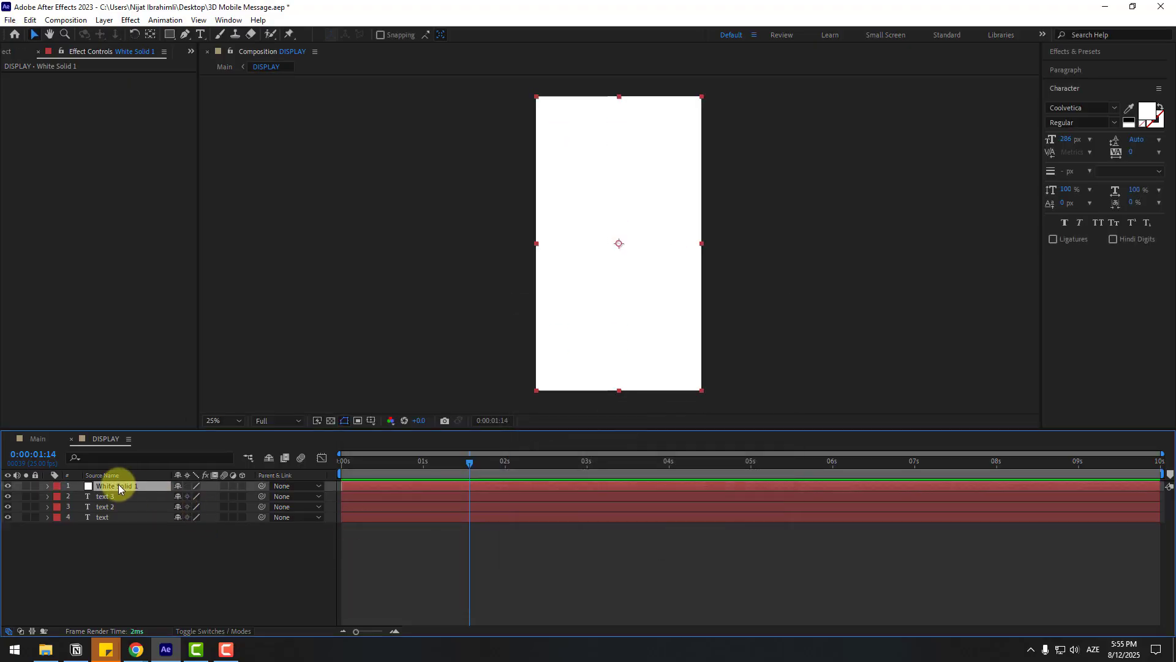
pyautogui.moveTo(119, 484); pyautogui.dragTo(180, 544)
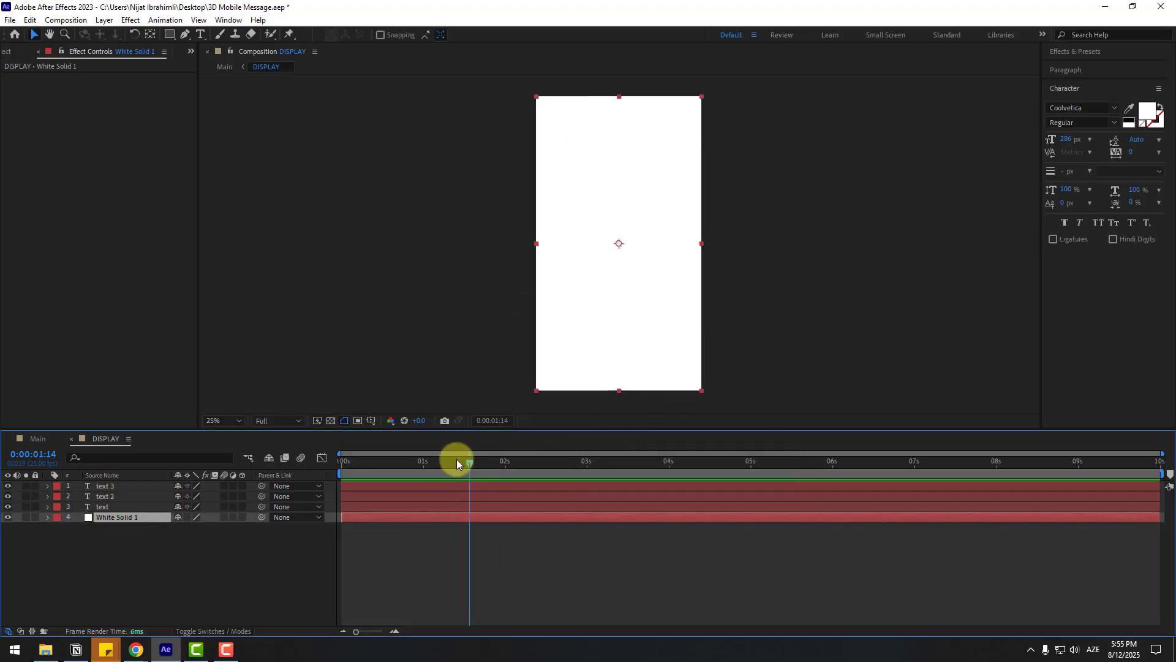
# Find the Gradient Ramp effect and apply it to the White Solid 1 layer
pyautogui.click(1070, 52)
pyautogui.click(1096, 65)
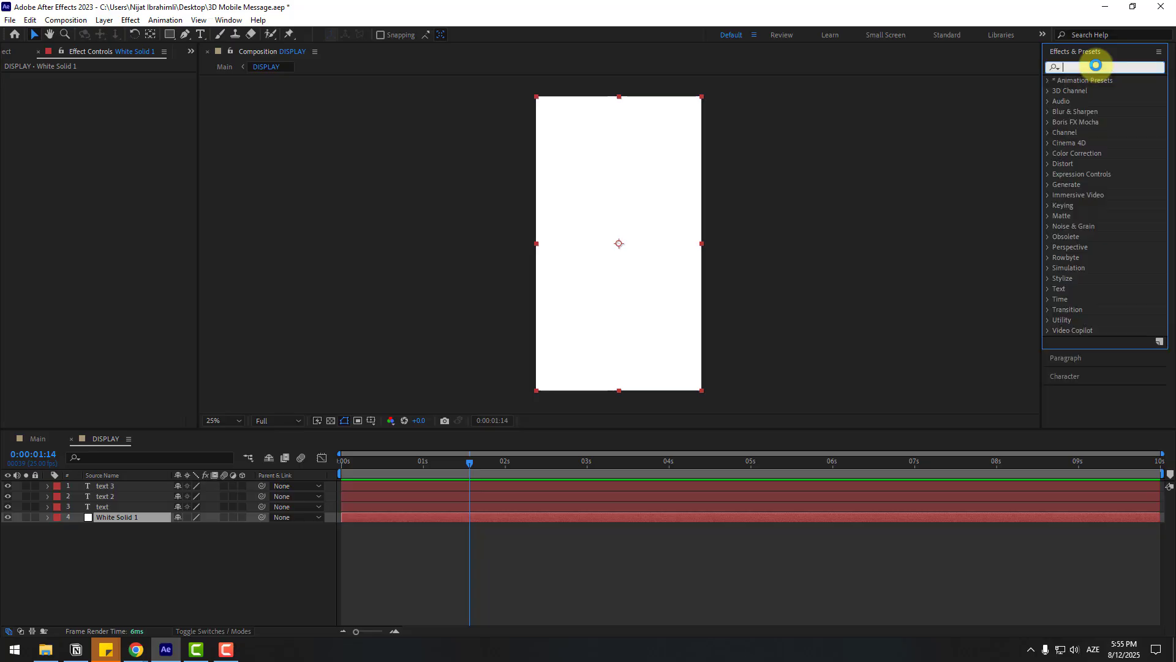
pyautogui.write('grad')
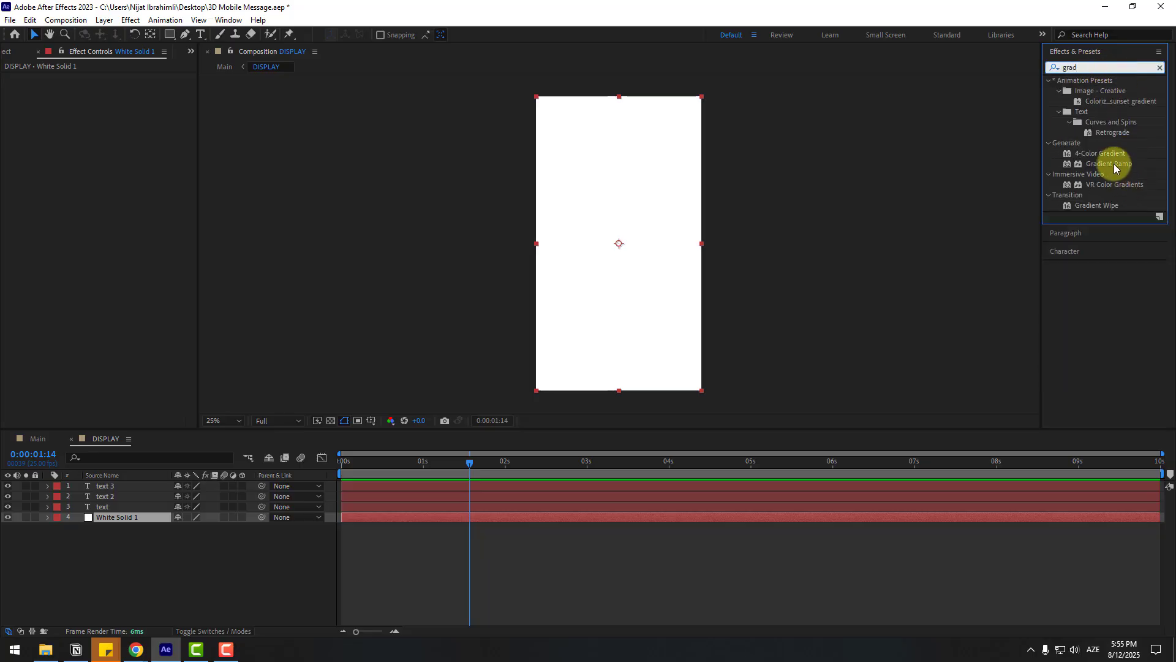
pyautogui.moveTo(1109, 164); pyautogui.dragTo(101, 517)
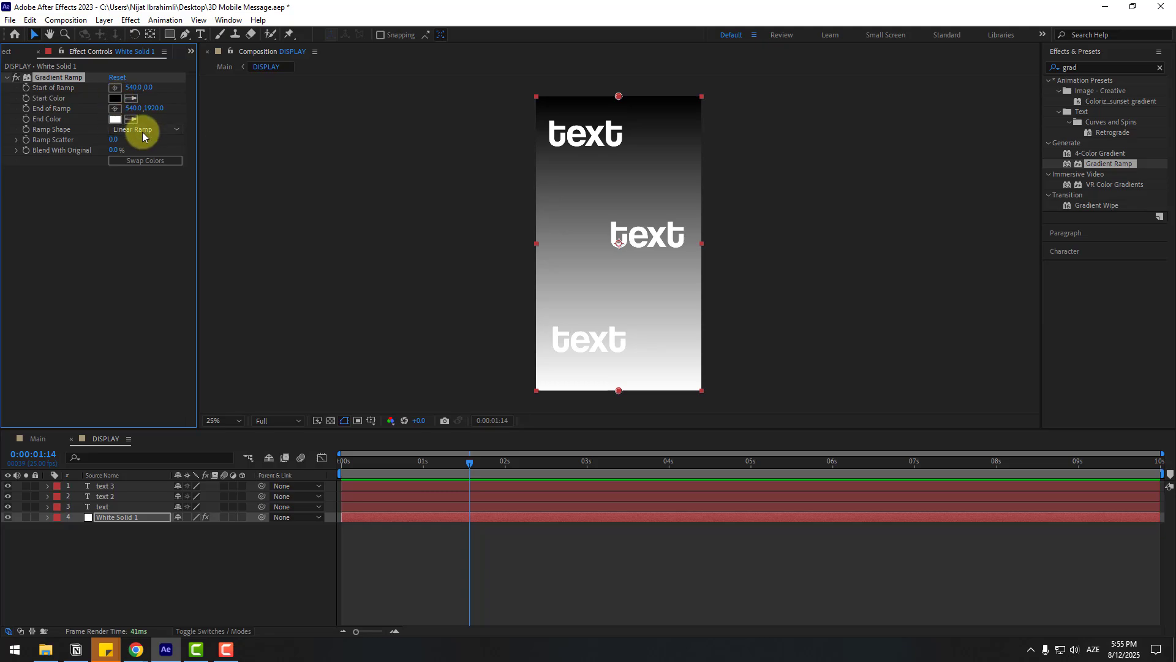
# Make the gradient a Radial Ramp with swapped colours, starting at about 536, 640 and ending at about 540, 2456
pyautogui.click(142, 156)
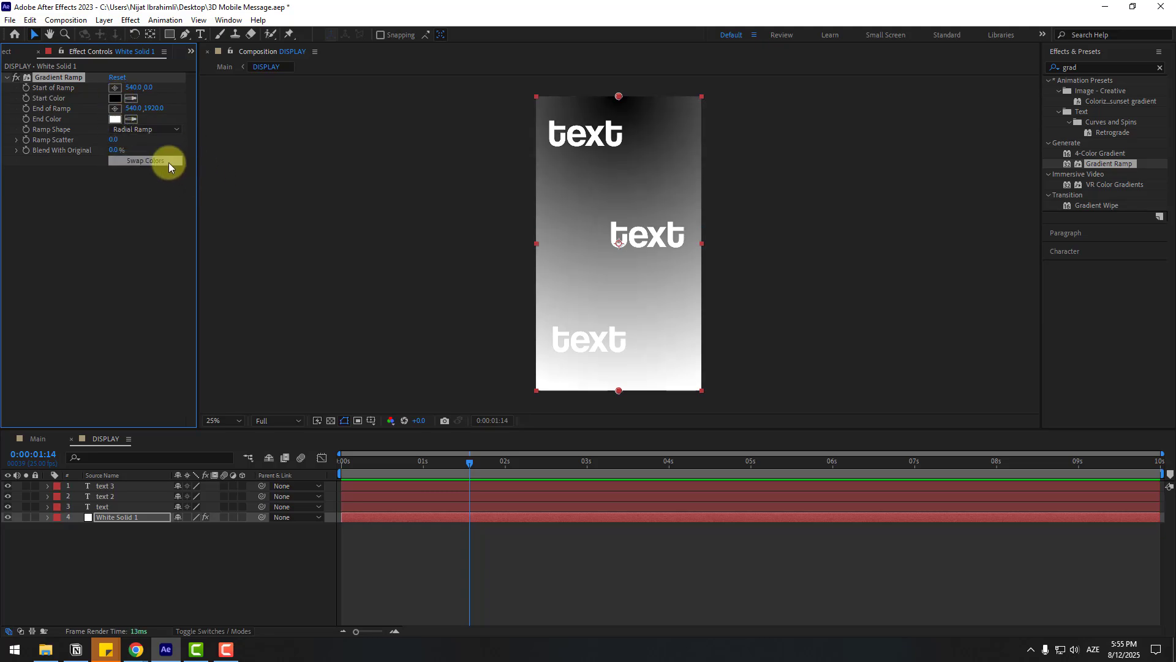
pyautogui.click(157, 163)
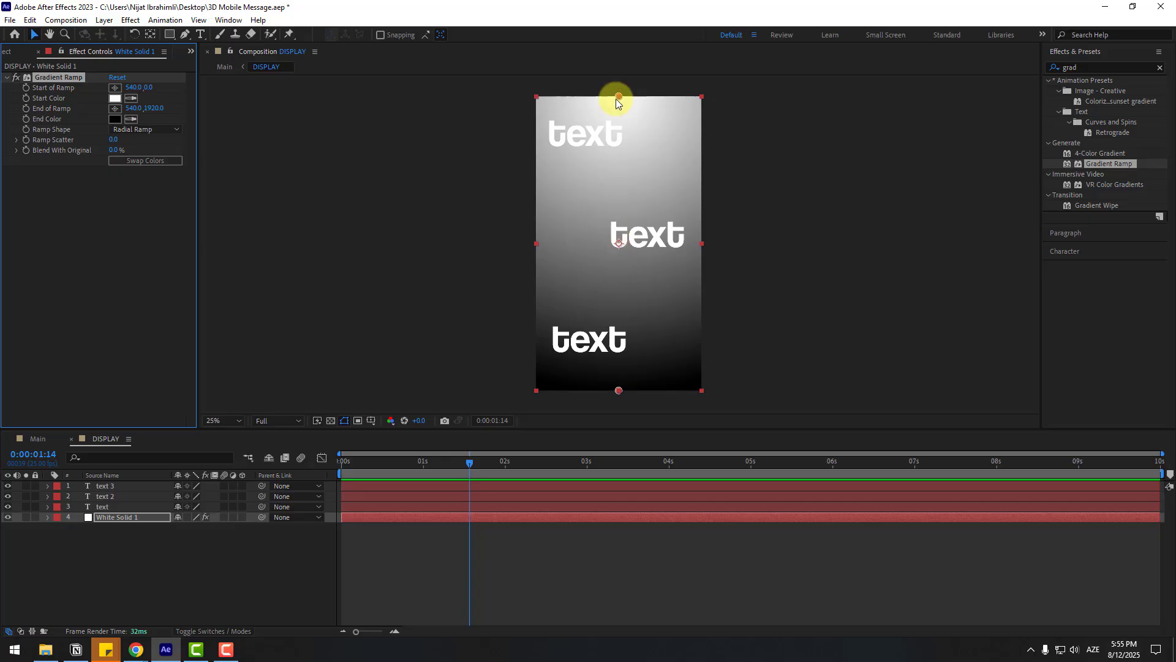
pyautogui.moveTo(619, 98); pyautogui.dragTo(619, 194)
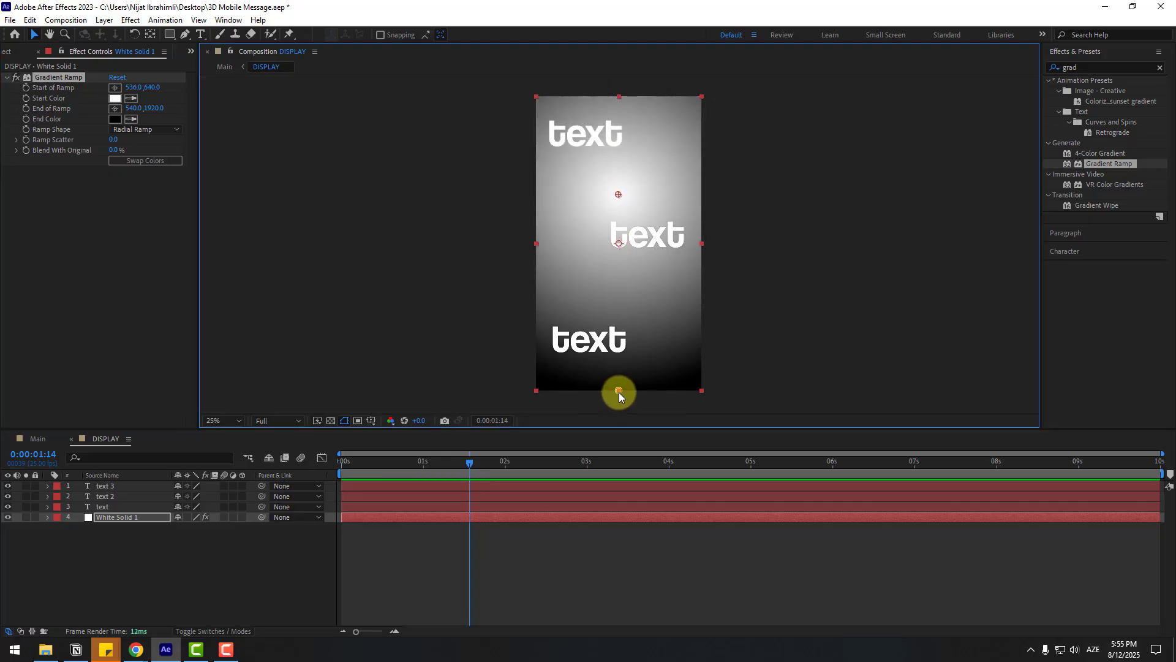
pyautogui.moveTo(618, 391); pyautogui.dragTo(619, 475)
# Set the ramp's start colour to dark grey 454545 and its scatter to 100, and deselect the solid
pyautogui.click(115, 98)
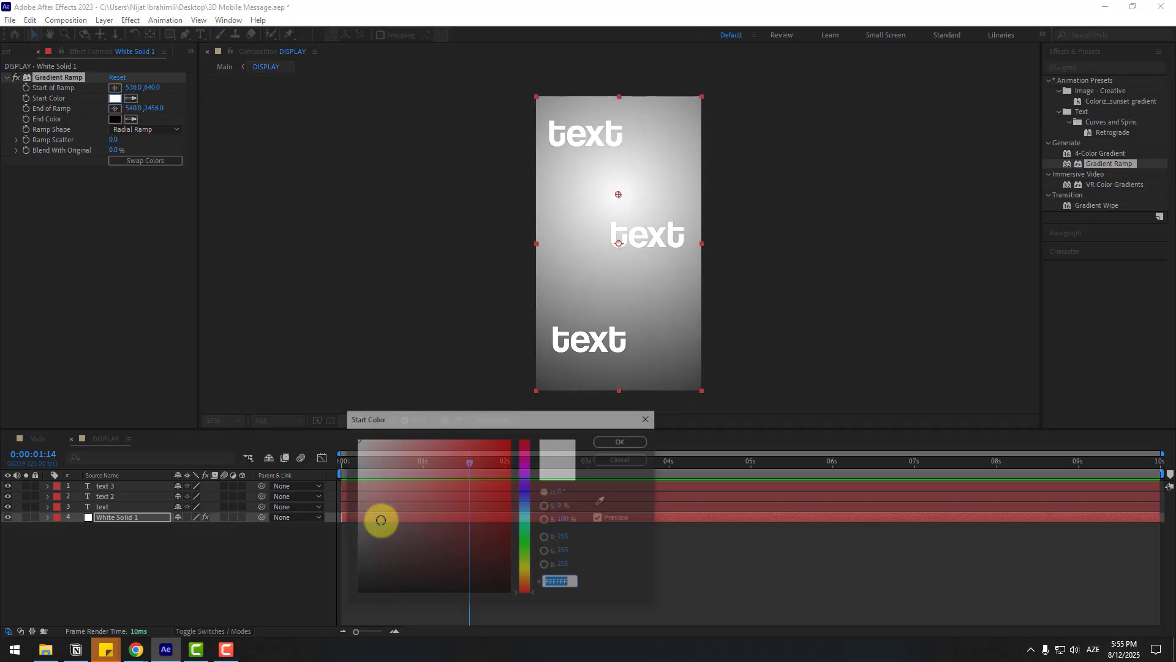
pyautogui.moveTo(379, 536); pyautogui.dragTo(317, 553)
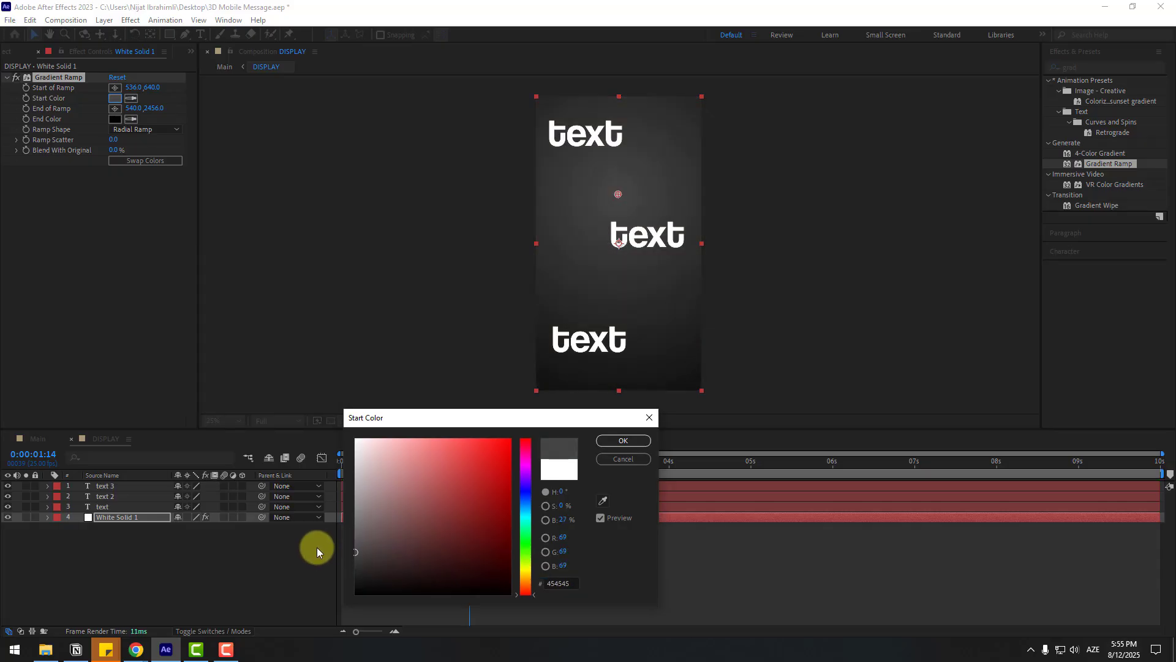
pyautogui.click(609, 445)
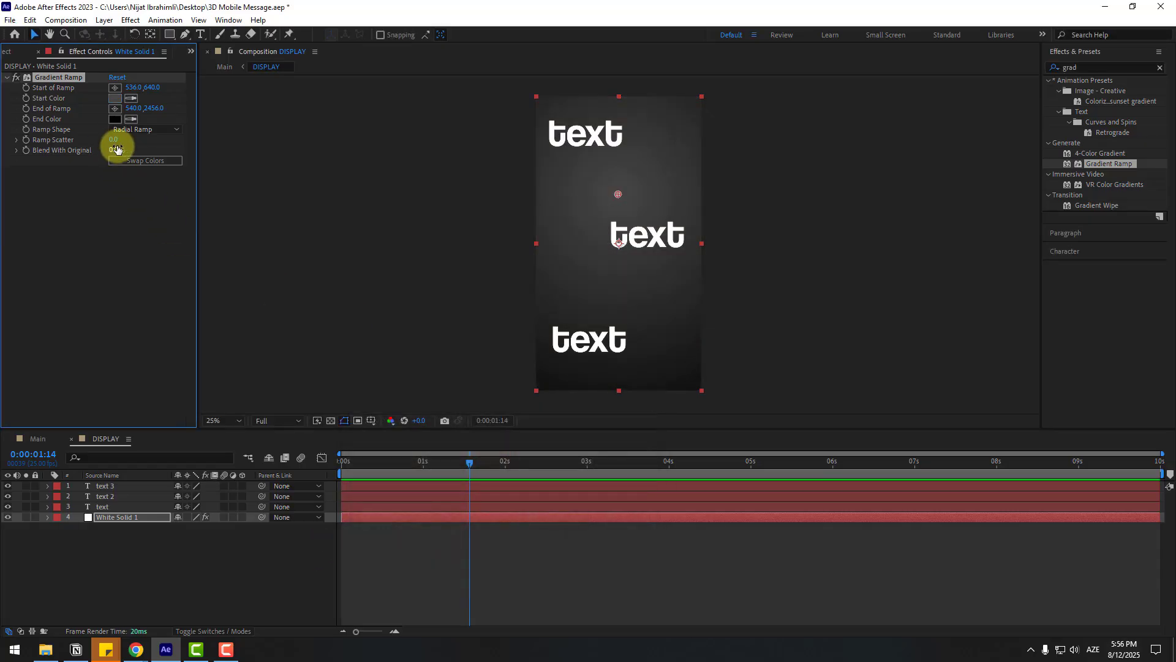
pyautogui.click(168, 548)
# Draw a rounded rectangle about 724 by 248 px over the uppermost text and fill it with near-black grey
pyautogui.moveTo(171, 35)
pyautogui.mouseDown()
pyautogui.moveTo(178, 47)
pyautogui.moveTo(249, 53)
pyautogui.mouseUp()
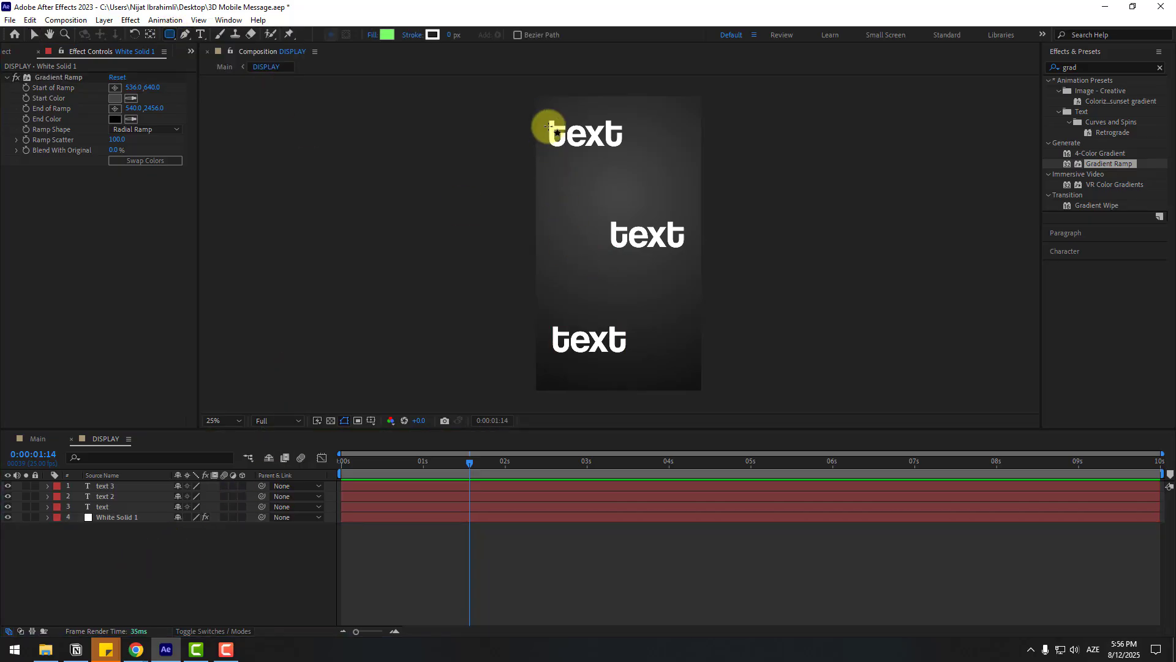
pyautogui.moveTo(550, 116); pyautogui.dragTo(659, 153)
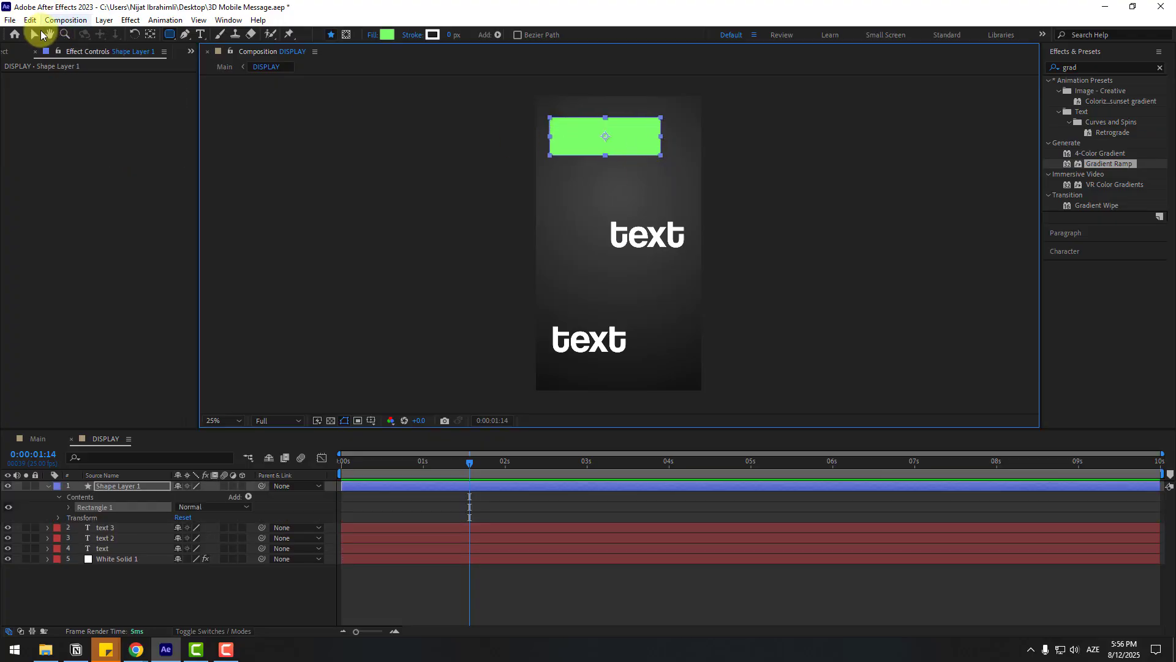
pyautogui.click(34, 34)
pyautogui.click(481, 35)
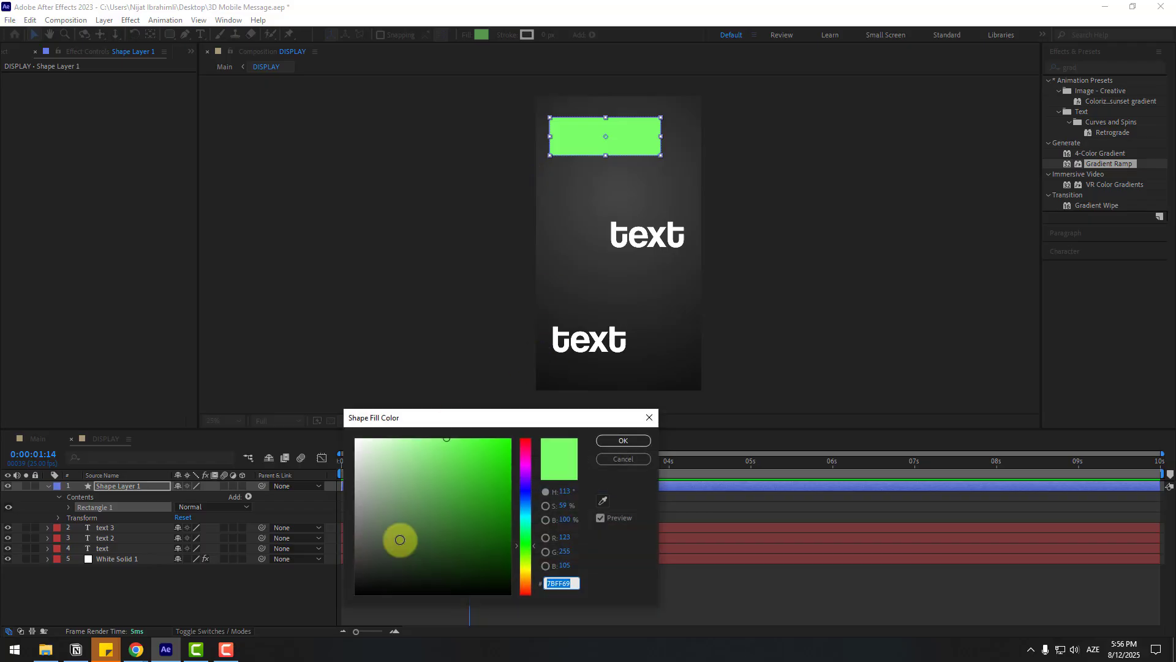
pyautogui.moveTo(368, 570); pyautogui.dragTo(341, 579)
pyautogui.click(623, 441)
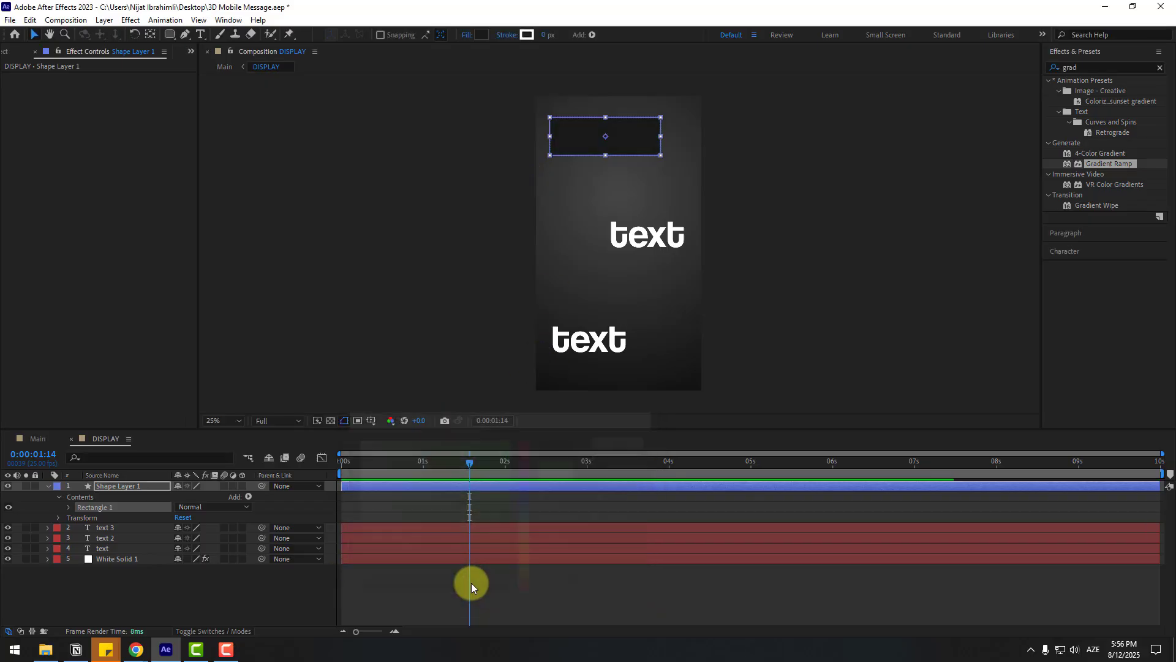
# Set the rectangle's roundness to 82 and move the shape below the uppermost text
pyautogui.press('.')
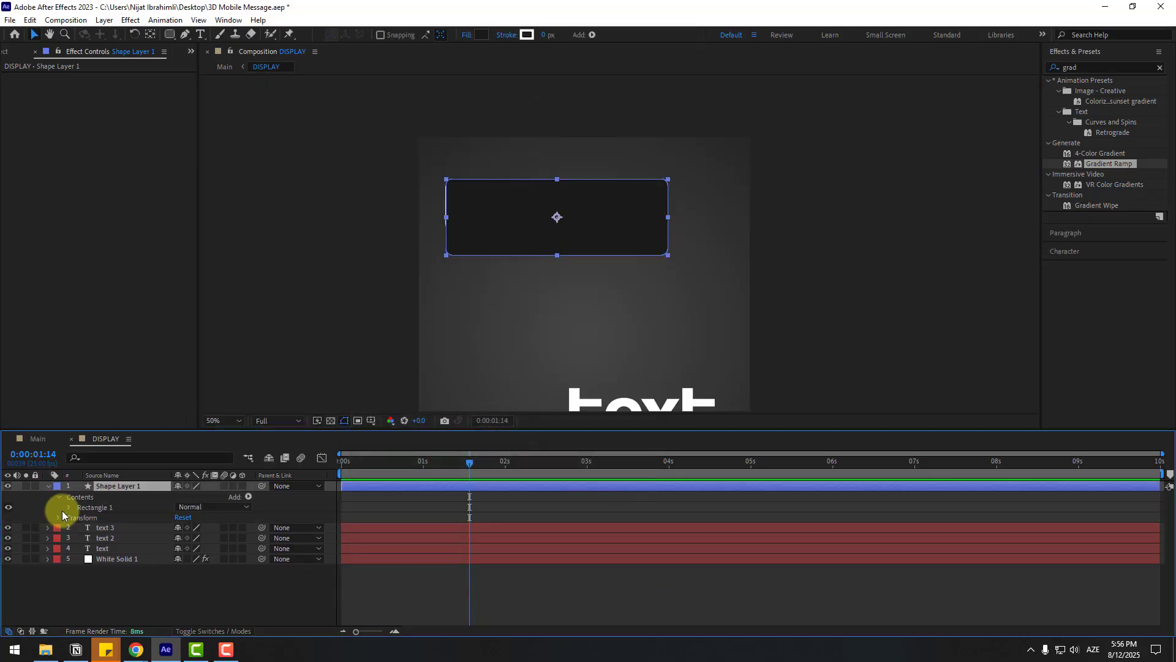
pyautogui.click(69, 509)
pyautogui.click(78, 518)
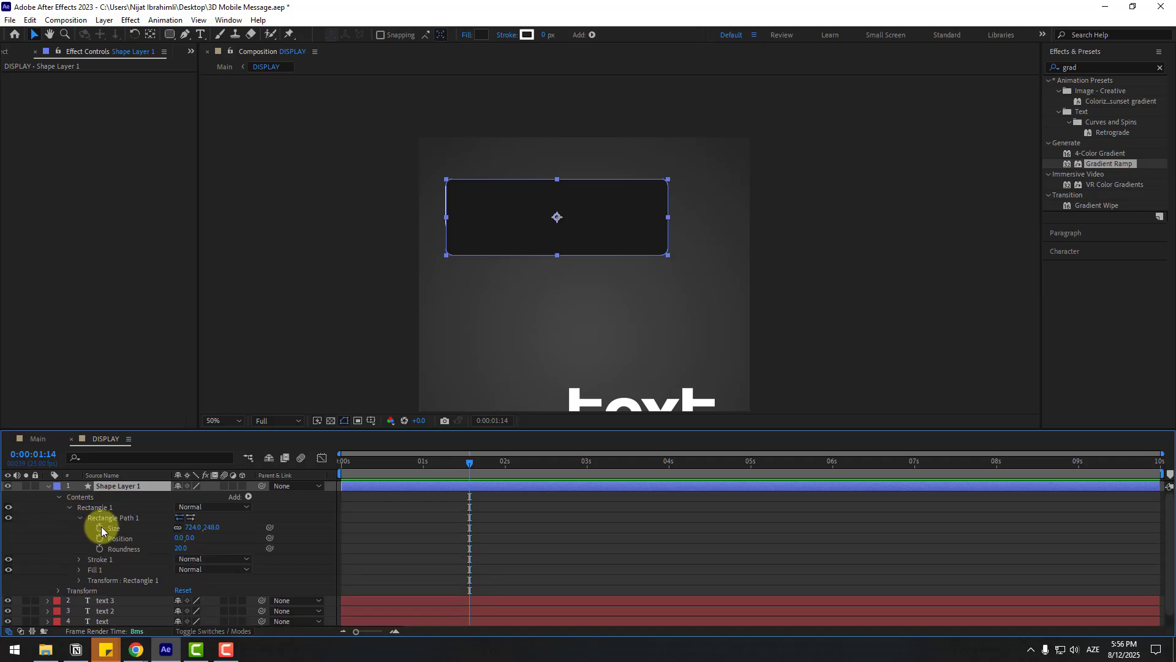
pyautogui.click(191, 548)
pyautogui.moveTo(194, 547); pyautogui.dragTo(222, 550)
pyautogui.moveTo(617, 229); pyautogui.dragTo(643, 296)
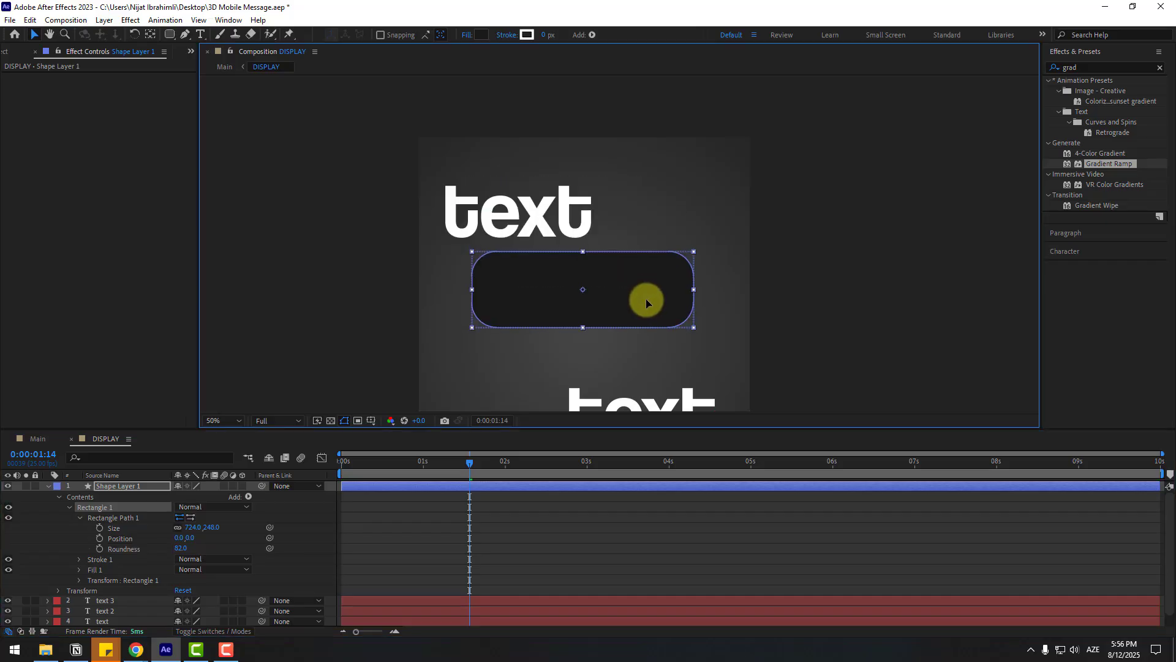
# Draw a triangular speech-bubble tail with the Pen tool at the rectangle's lower-left corner and shift its tip slightly left
pyautogui.click(109, 487)
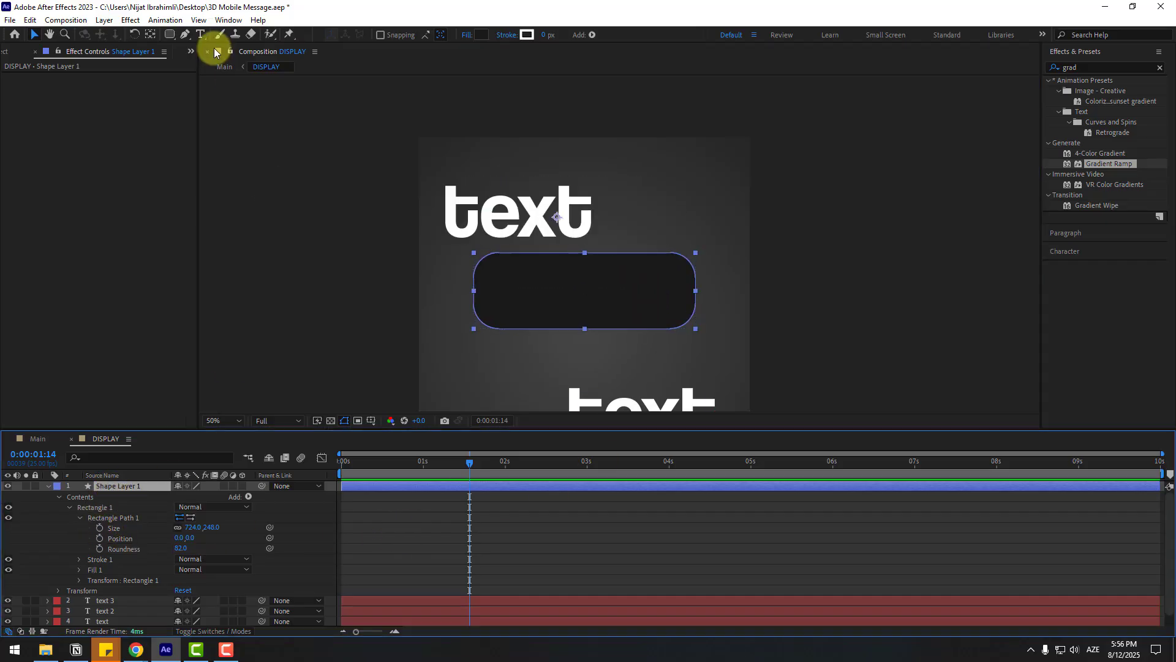
pyautogui.click(184, 34)
pyautogui.scroll(-2, 551, 276)
pyautogui.hscroll(1, 490, 263)
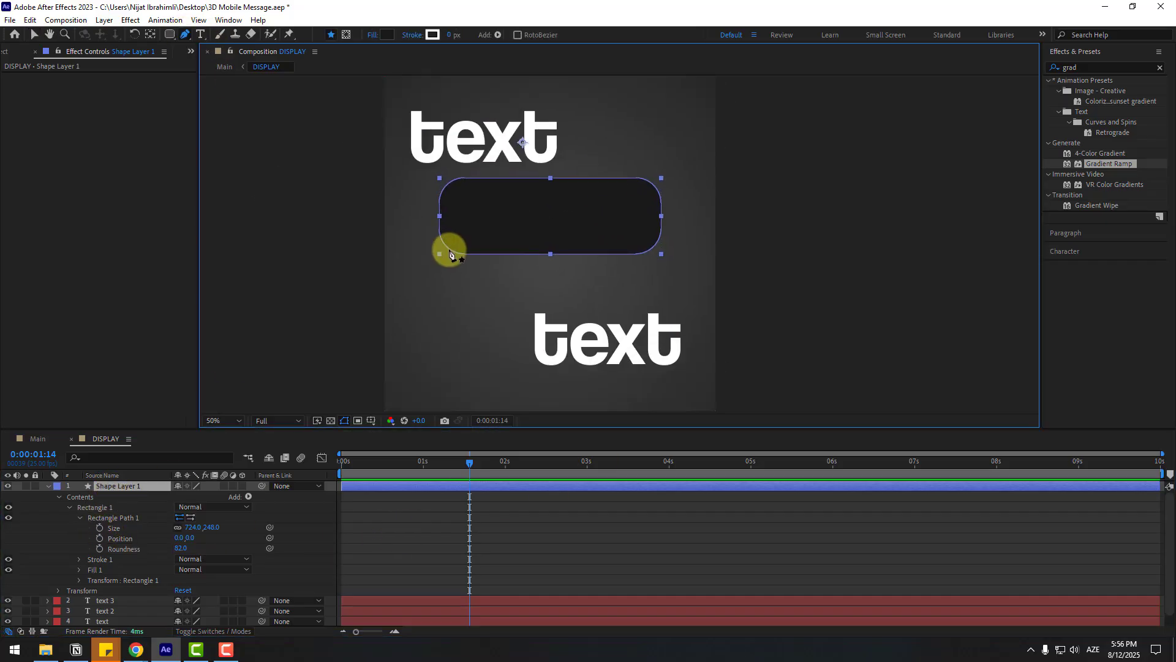
pyautogui.click(449, 249)
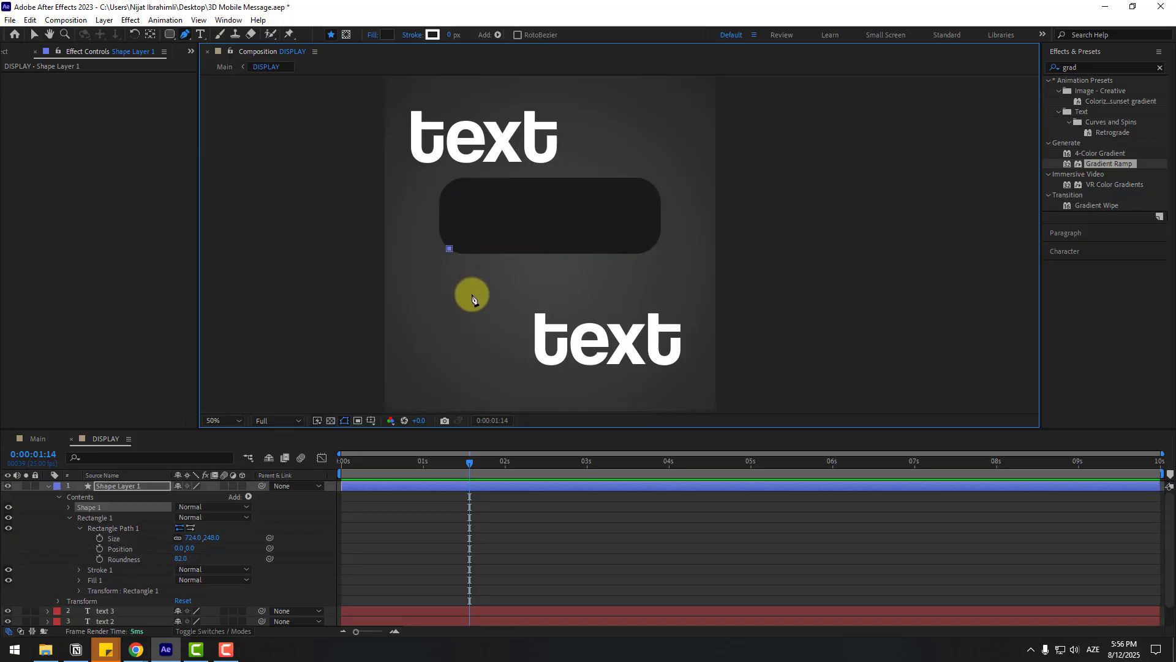
pyautogui.click(471, 295)
pyautogui.click(448, 249)
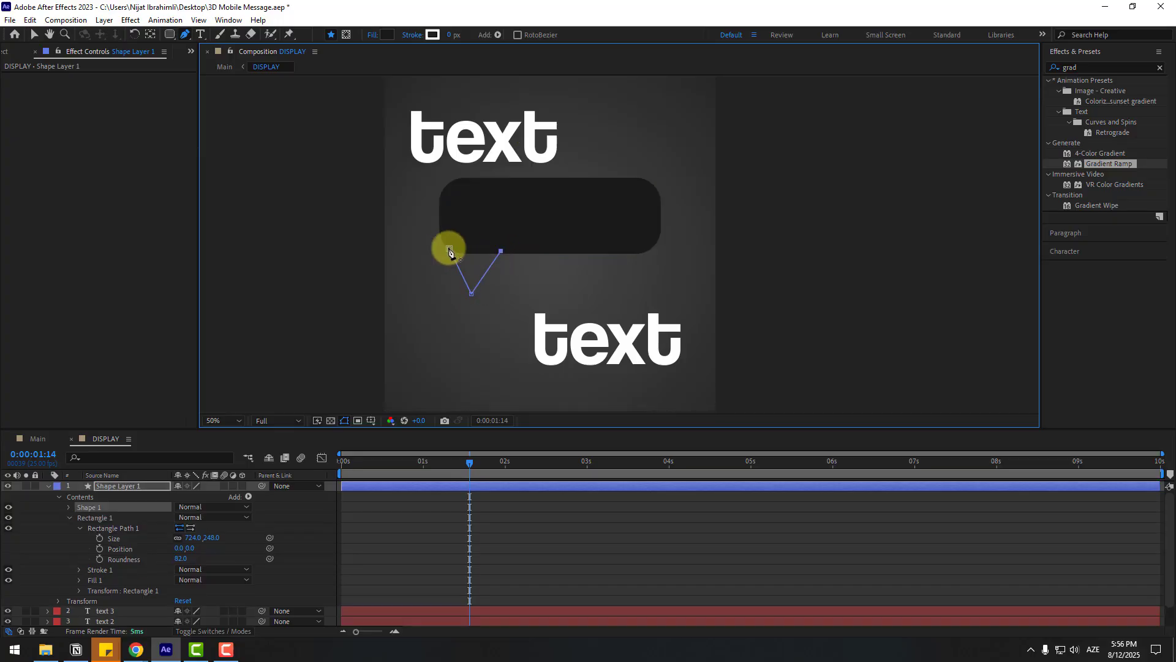
pyautogui.press('v')
pyautogui.click(475, 270)
pyautogui.moveTo(471, 296); pyautogui.dragTo(460, 297)
pyautogui.click(557, 546)
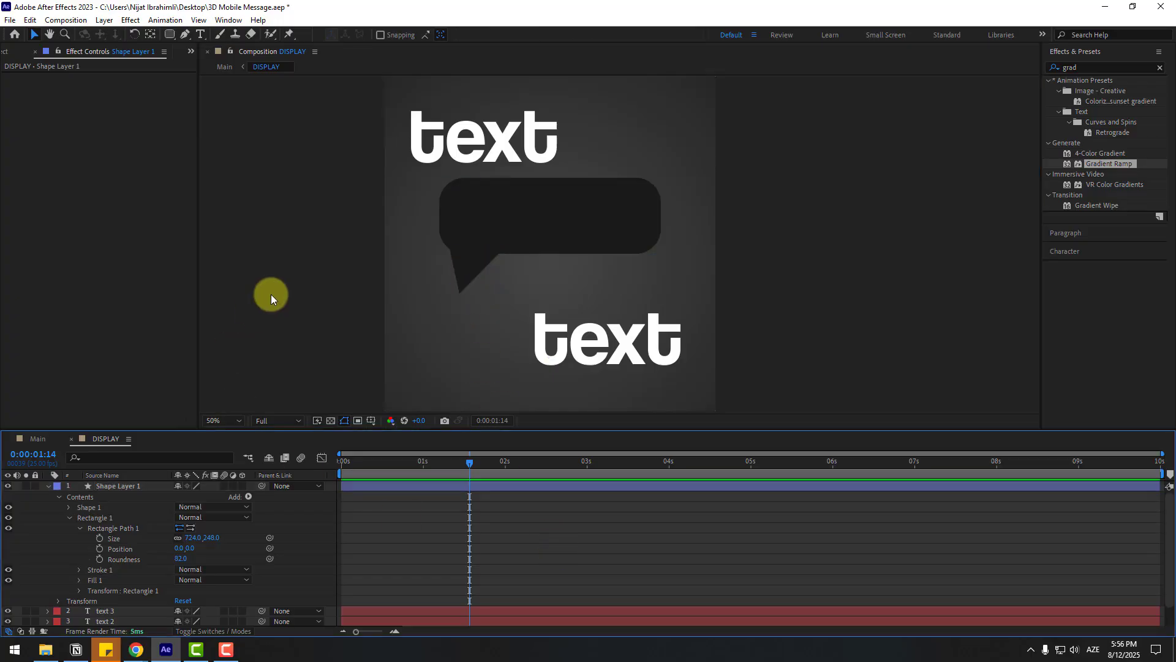
# Move the whole speech bubble up over the uppermost text, collapse its layer and rename it 1
pyautogui.click(476, 228)
pyautogui.scroll(1, 630, 231)
pyautogui.moveTo(486, 263); pyautogui.dragTo(451, 199)
pyautogui.click(48, 486)
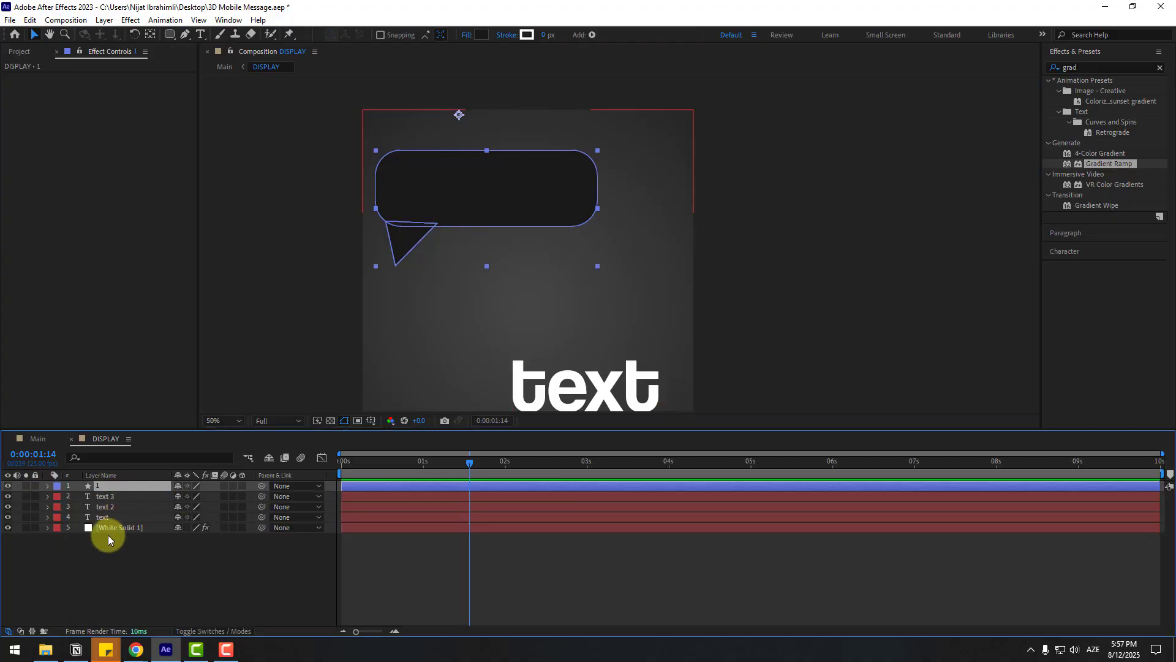
# Place layer 1 directly beneath the uppermost message's text layer and adjust the bubble's position behind the text
pyautogui.click(97, 518)
pyautogui.moveTo(96, 489); pyautogui.dragTo(107, 518)
pyautogui.moveTo(473, 189); pyautogui.dragTo(450, 233)
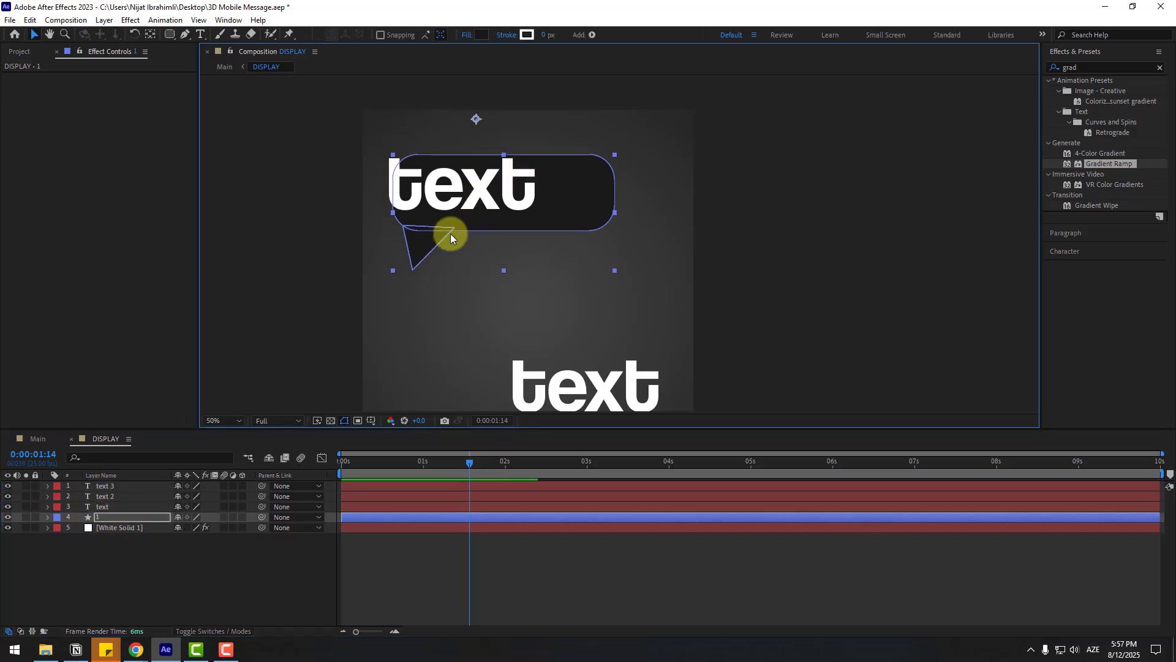
# Rename the uppermost message's text layer to Hi and replace its text with "Hi!"
pyautogui.click(98, 509)
pyautogui.press('Return')
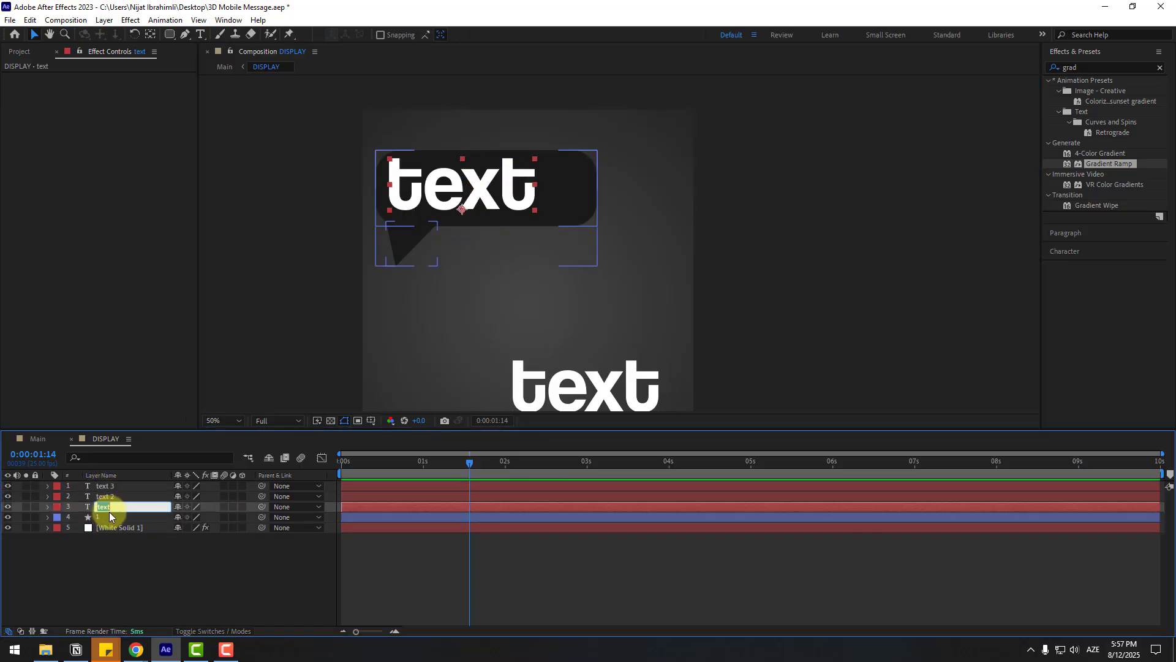
pyautogui.press('Return')
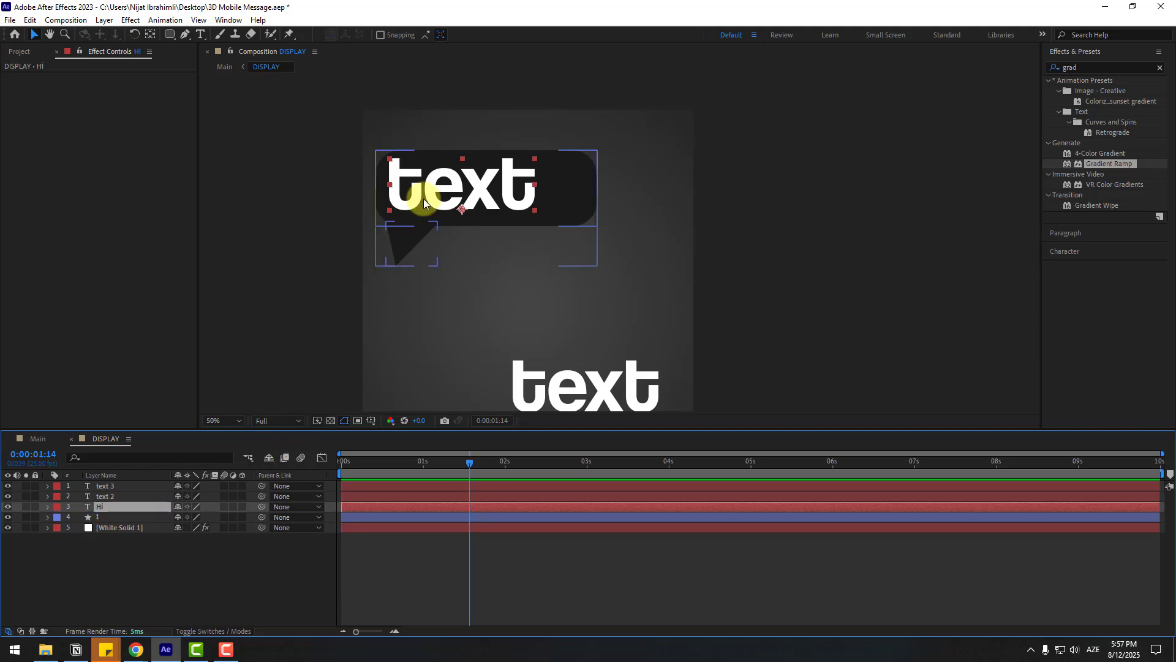
pyautogui.doubleClick(429, 187)
pyautogui.write('Hi!')
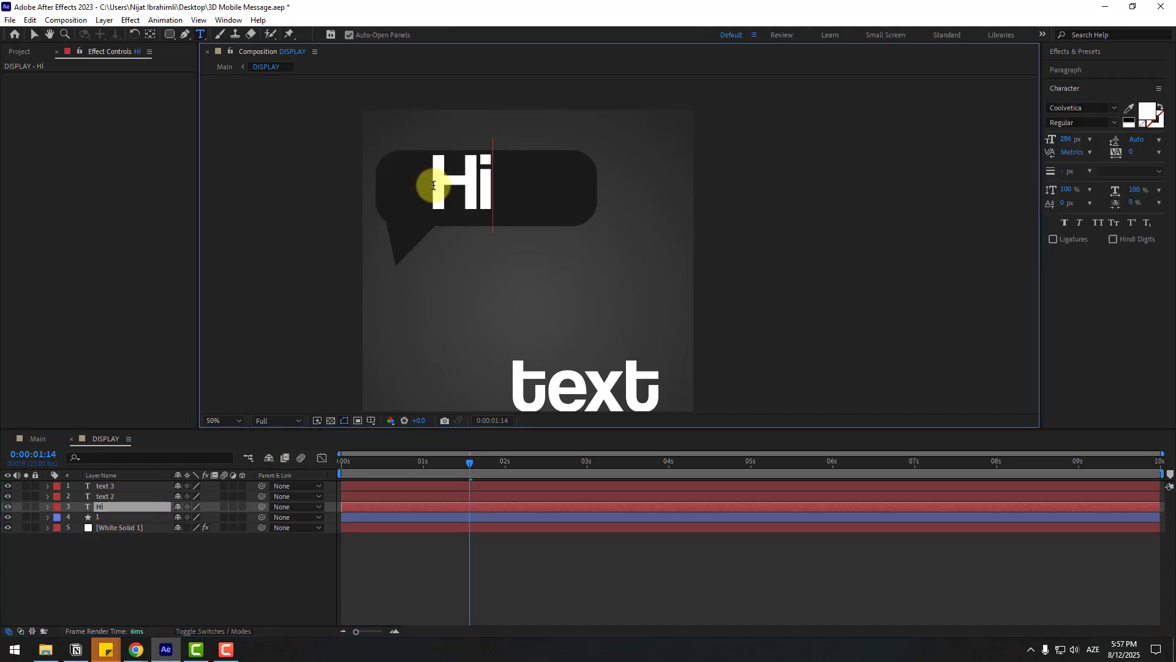
# Reduce the "Hi!" text size to 238 px and shift it slightly toward the middle of the speech bubble
pyautogui.click(35, 35)
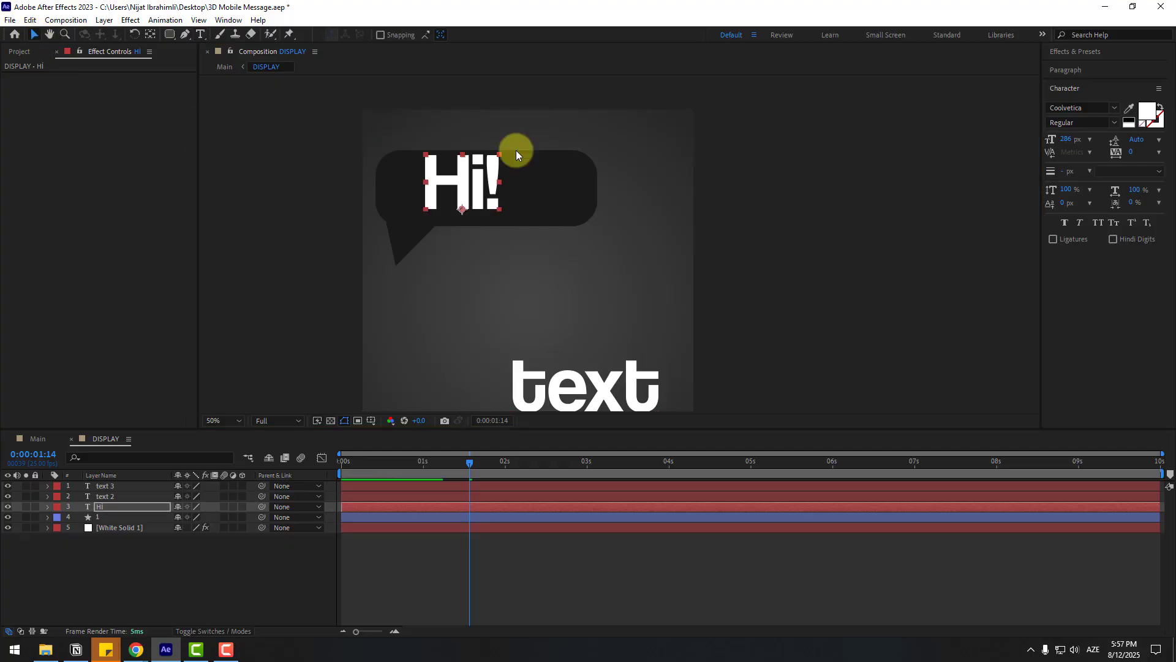
pyautogui.moveTo(1064, 138); pyautogui.dragTo(1044, 146)
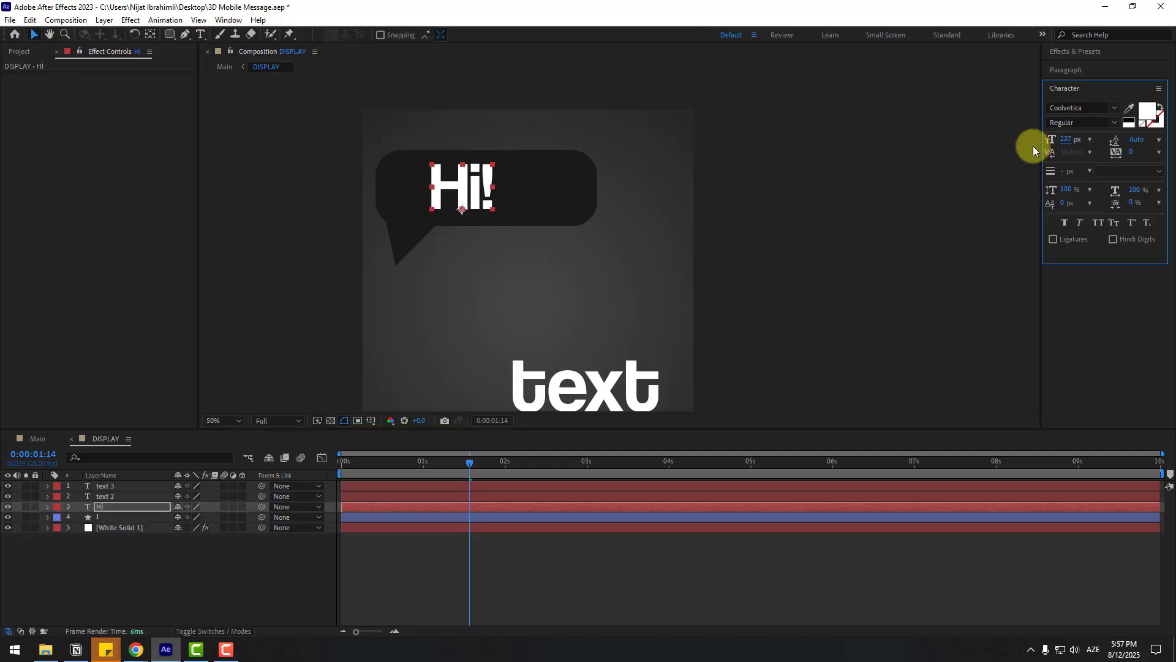
pyautogui.moveTo(460, 197); pyautogui.dragTo(477, 196)
# Scrub the Main composition to about 0:00:01:15 to examine the message on the phone, and return to the DISPLAY composition with nothing selected
pyautogui.click(37, 438)
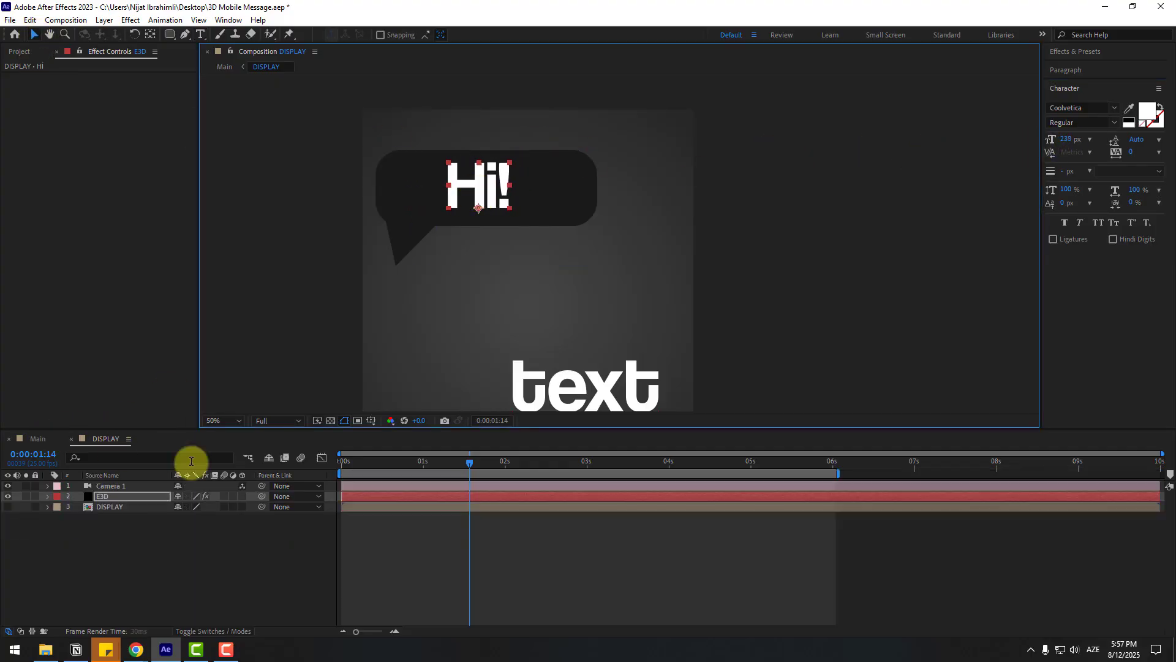
pyautogui.moveTo(379, 462); pyautogui.dragTo(472, 455)
pyautogui.click(101, 438)
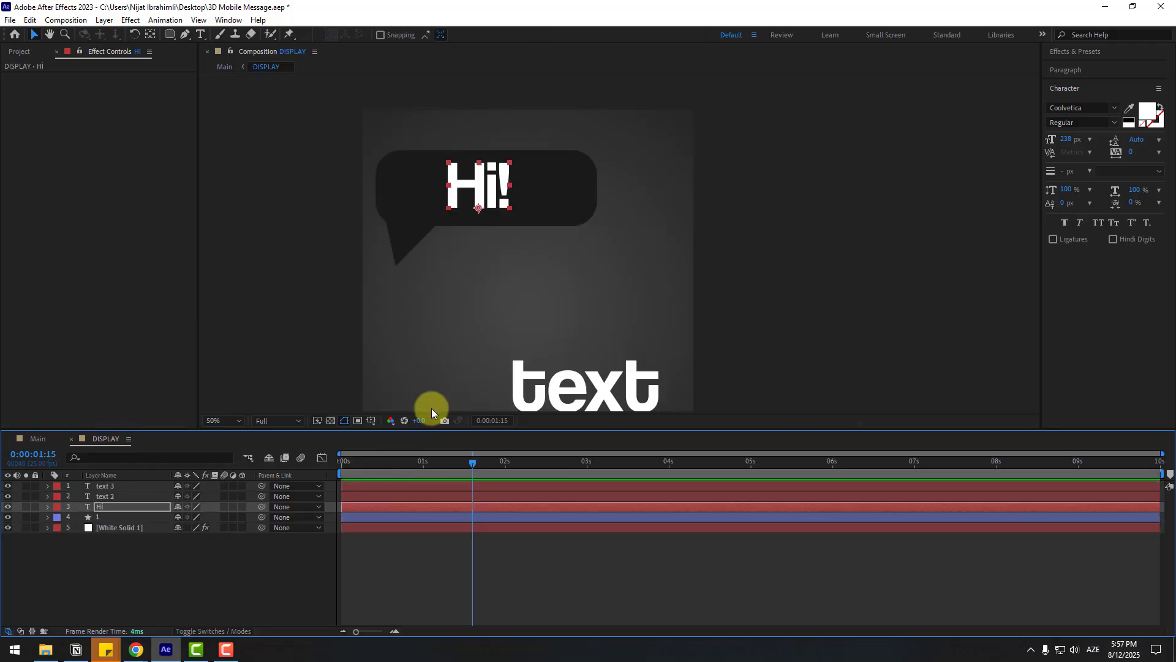
pyautogui.click(223, 506)
pyautogui.click(443, 303)
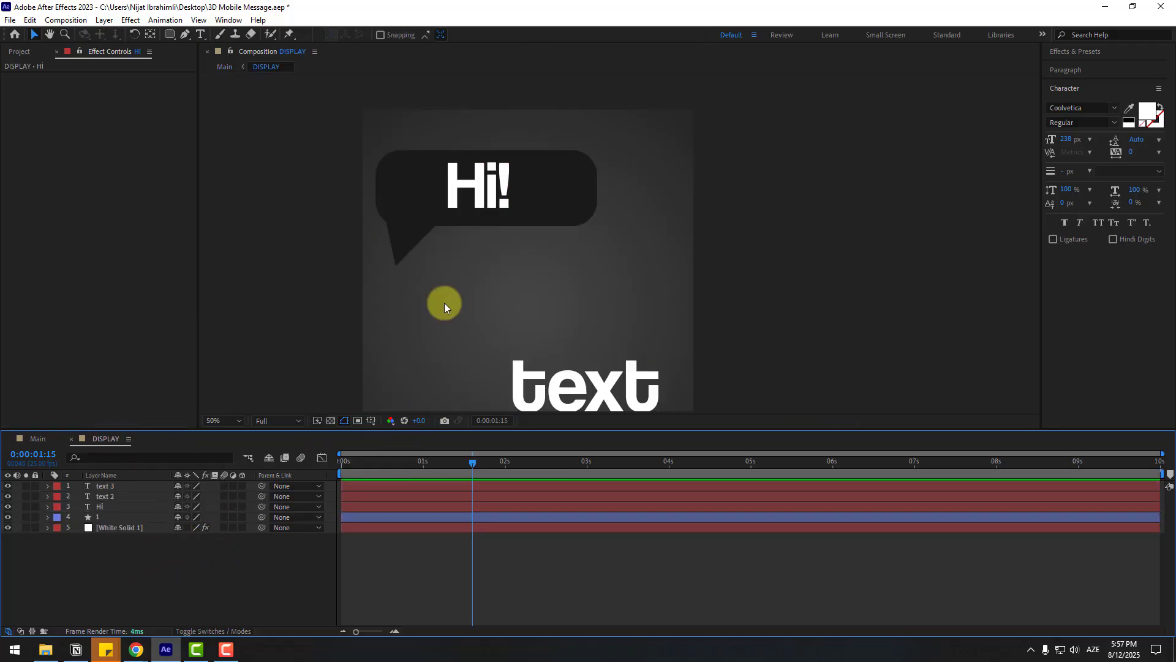
# Parent the Hi text layer to speech-bubble layer 1
pyautogui.click(102, 517)
pyautogui.click(102, 508)
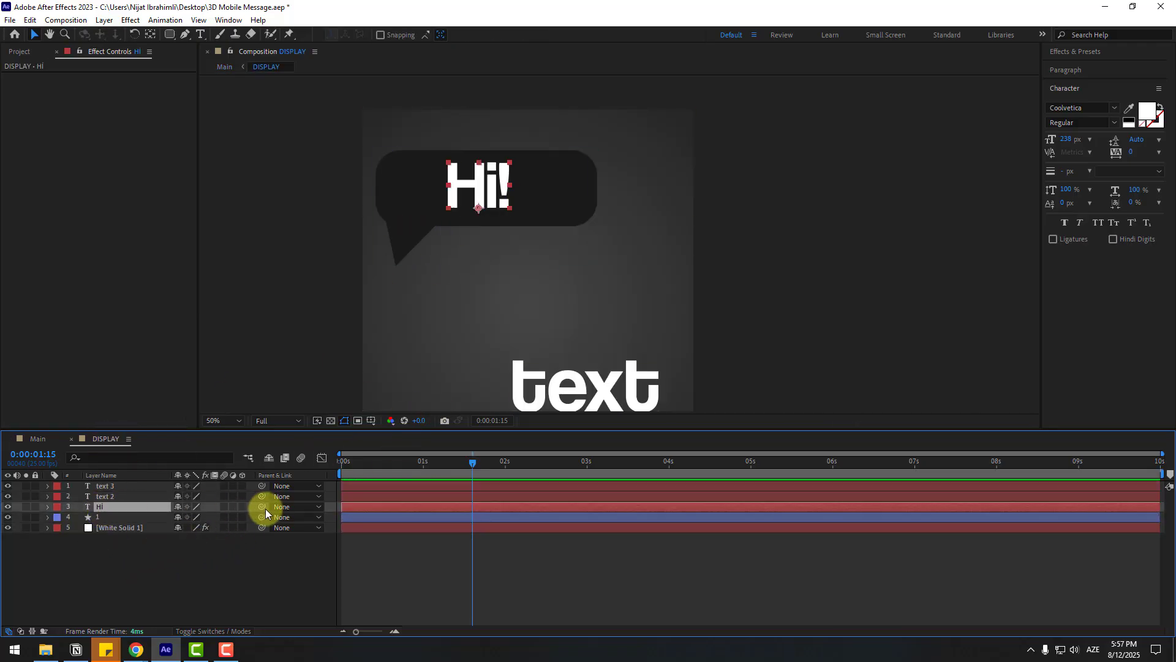
pyautogui.moveTo(262, 507); pyautogui.dragTo(109, 521)
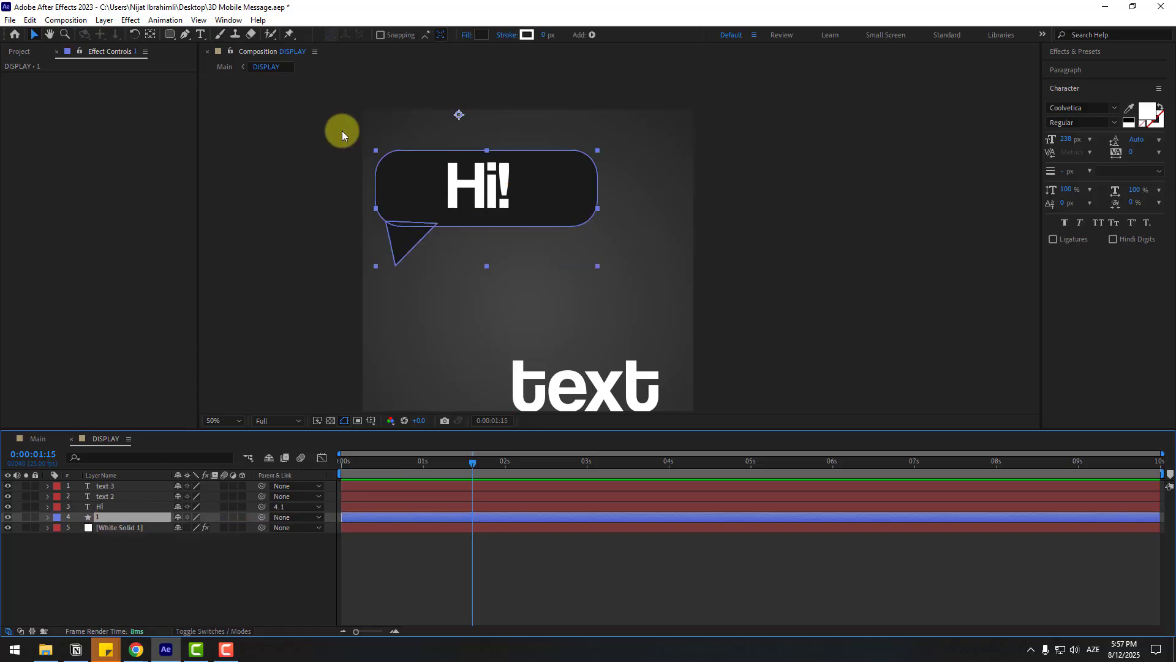
# Move layer 1's anchor point to the tip of the speech bubble's tail
pyautogui.click(150, 34)
pyautogui.moveTo(457, 112); pyautogui.dragTo(401, 262)
pyautogui.press('v')
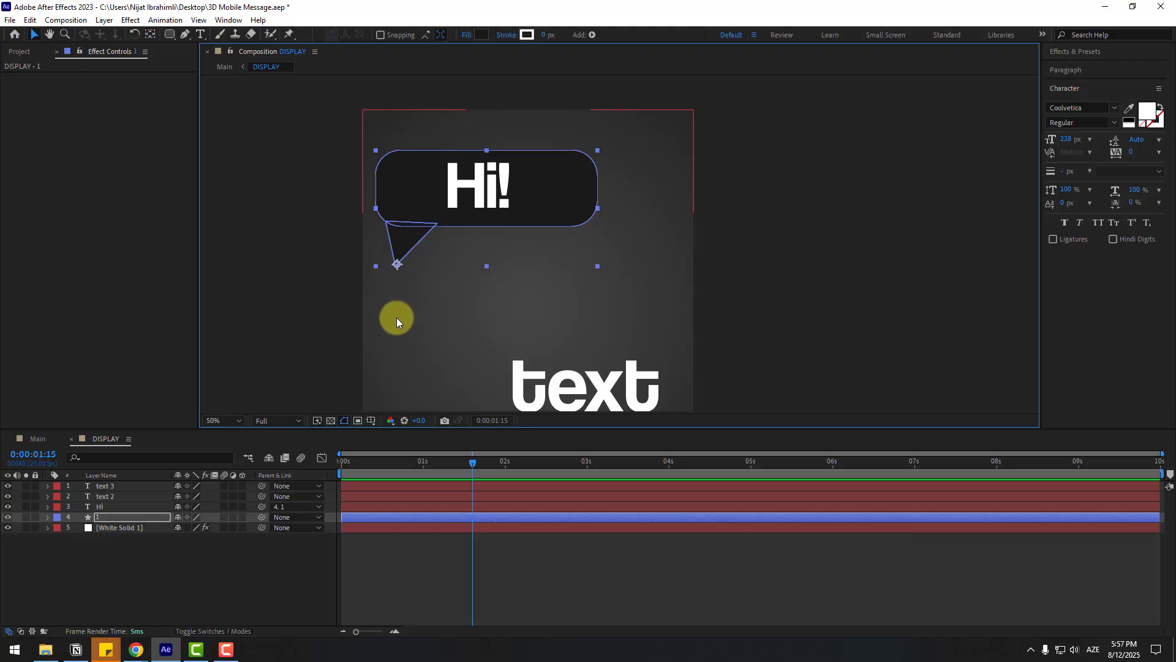
# Animate layer 1's scale with keyframes of 0% at 0:00:00:00 and 100% at 0:00:00:10
pyautogui.press('s')
pyautogui.click(194, 528)
pyautogui.write('0')
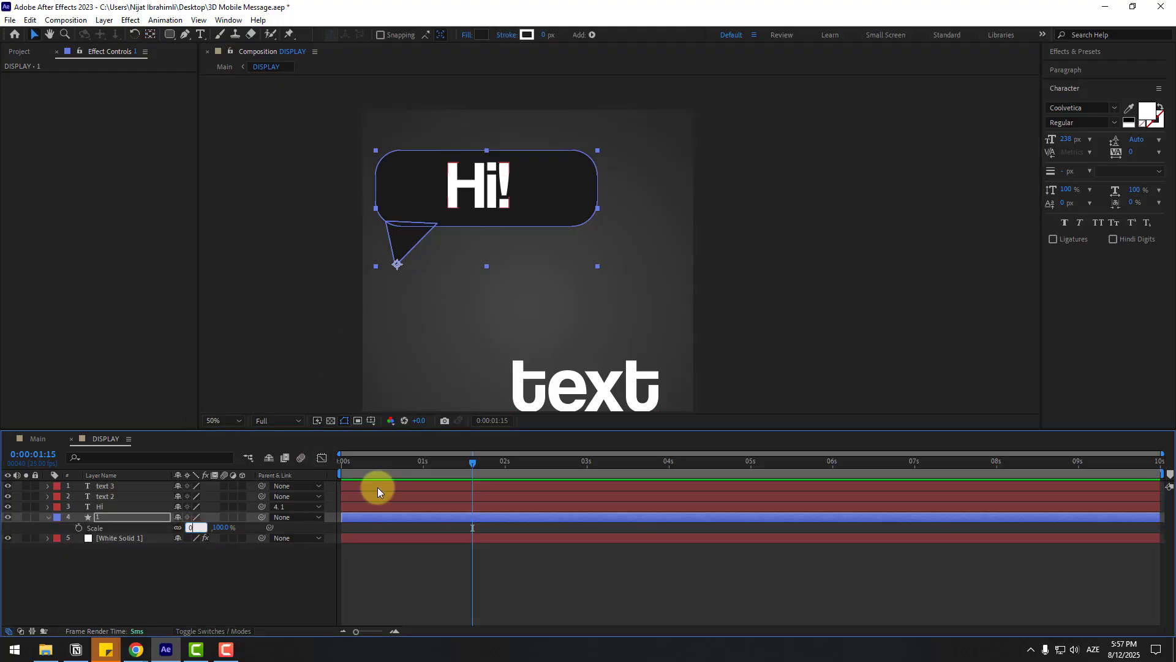
pyautogui.press('Return')
pyautogui.click(78, 528)
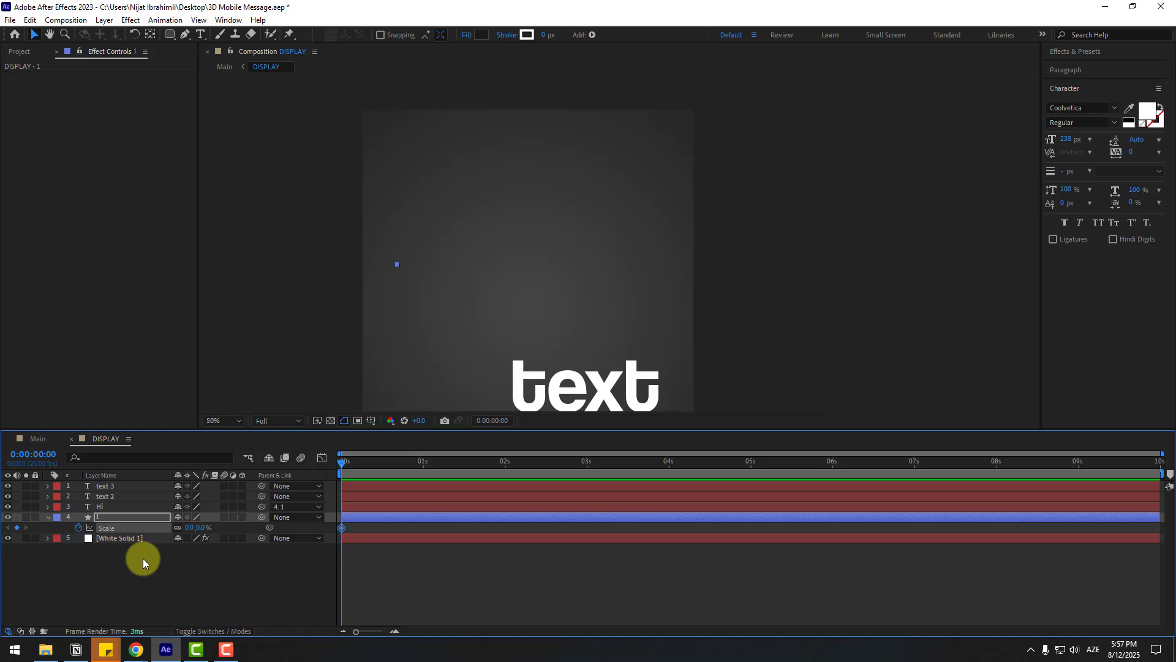
pyautogui.hotkey('shift', 'pagedown')
pyautogui.click(189, 528)
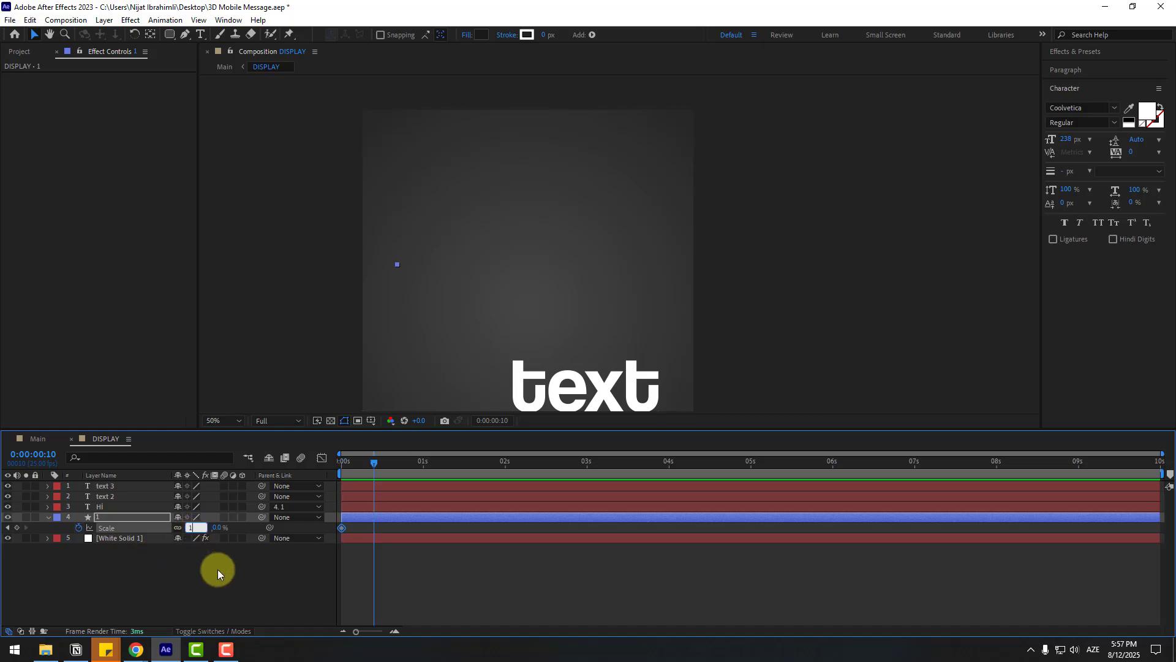
pyautogui.write('100')
pyautogui.press('Return')
# Apply Easy Ease to layer 1's scale keyframes and deselect them
pyautogui.rightClick(342, 529)
pyautogui.moveTo(443, 520)
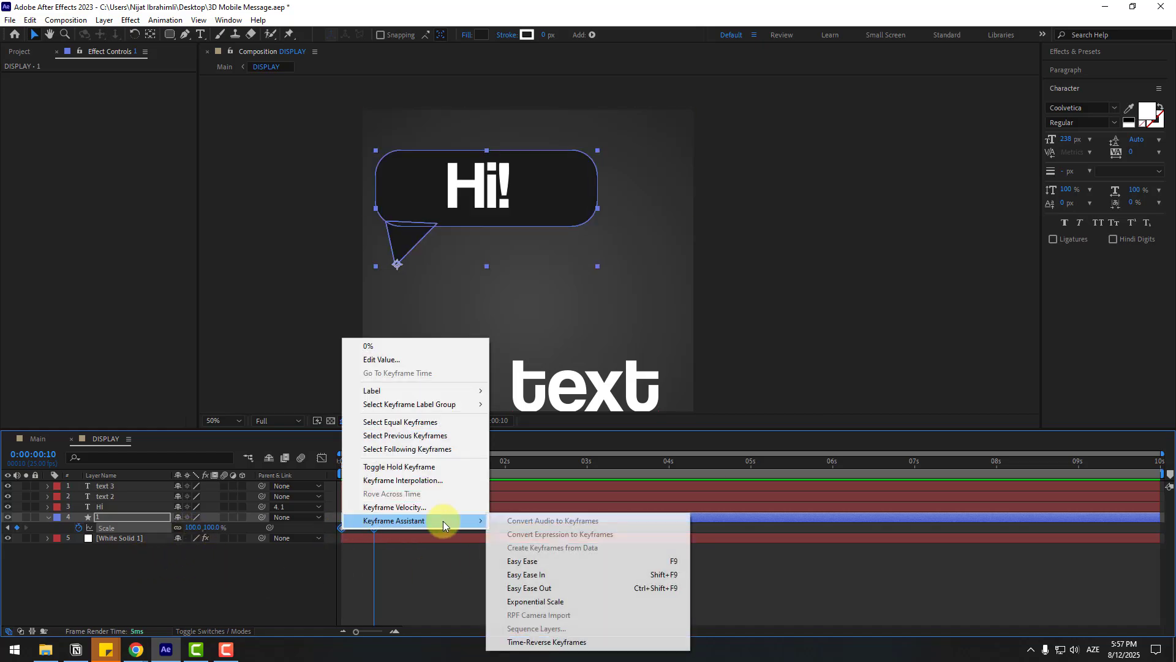
pyautogui.click(532, 561)
pyautogui.click(536, 579)
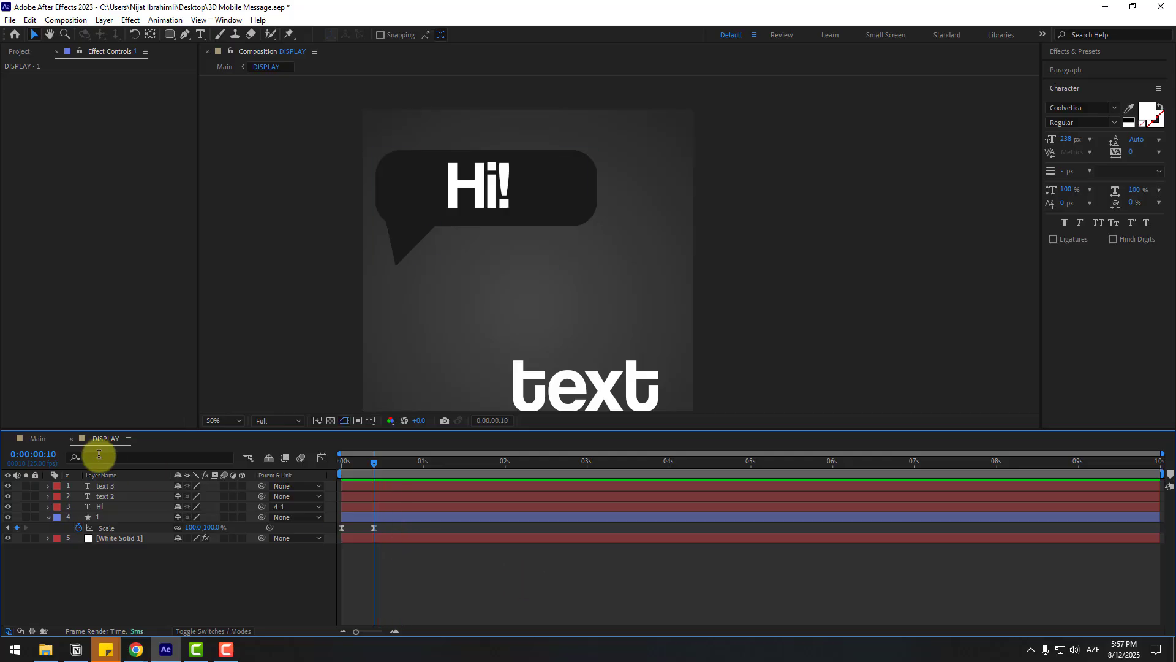
# Find the bubble's entry time in the Main composition and shift both scale keyframes so the 0% one sits at 0:00:01:08
pyautogui.click(38, 439)
pyautogui.moveTo(366, 466); pyautogui.dragTo(454, 458)
pyautogui.click(108, 439)
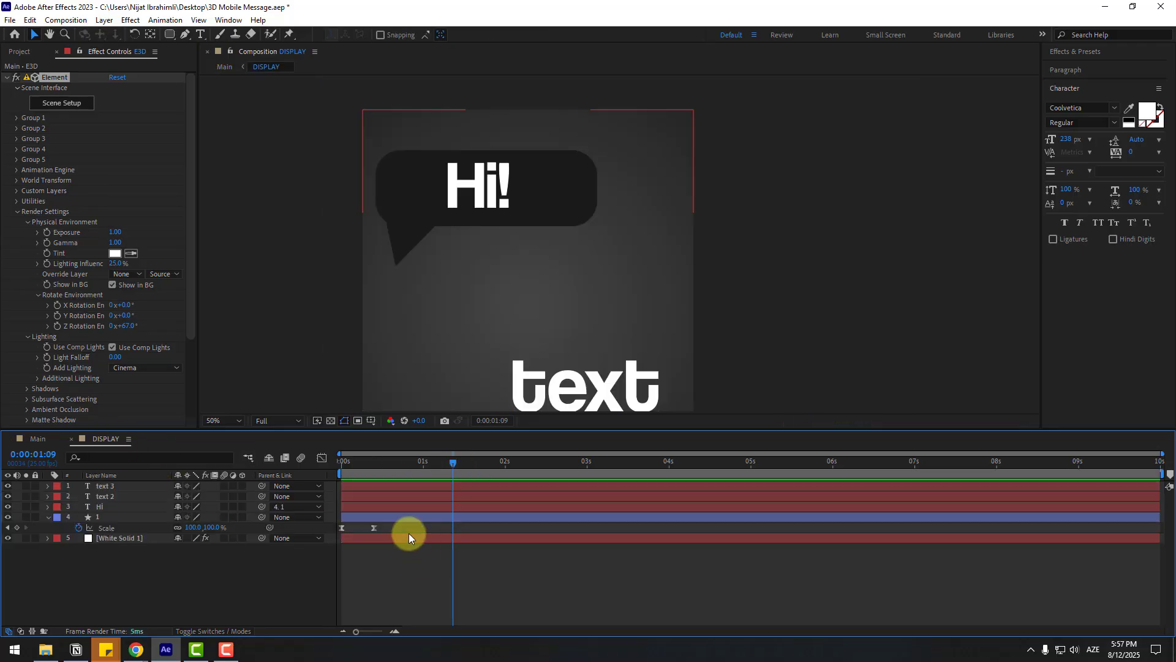
pyautogui.click(343, 531)
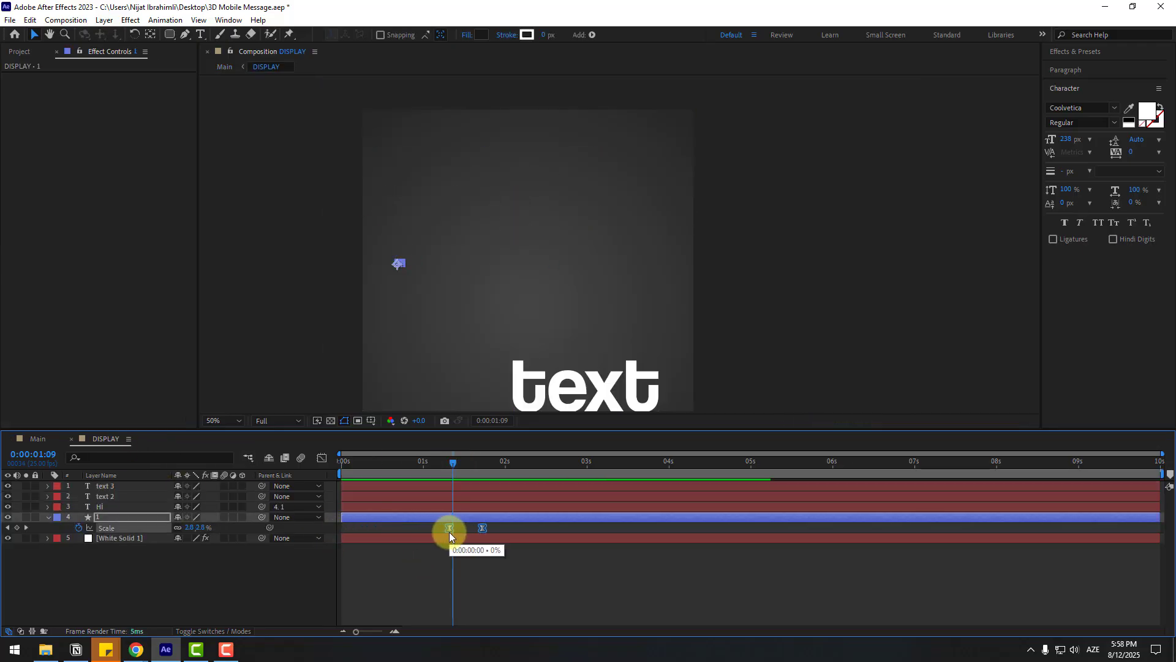
# Preview the bubble in the Main composition and move both scale keyframes earlier in DISPLAY so they start at about 0:00:01:04
pyautogui.click(38, 439)
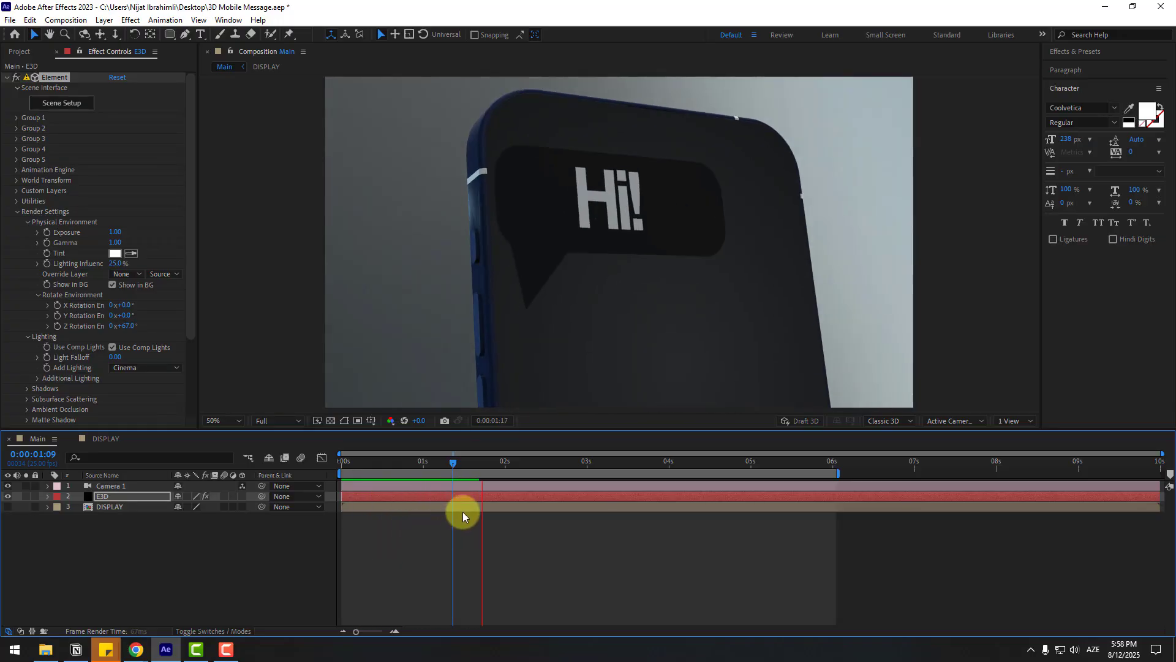
pyautogui.click(426, 464)
pyautogui.click(105, 440)
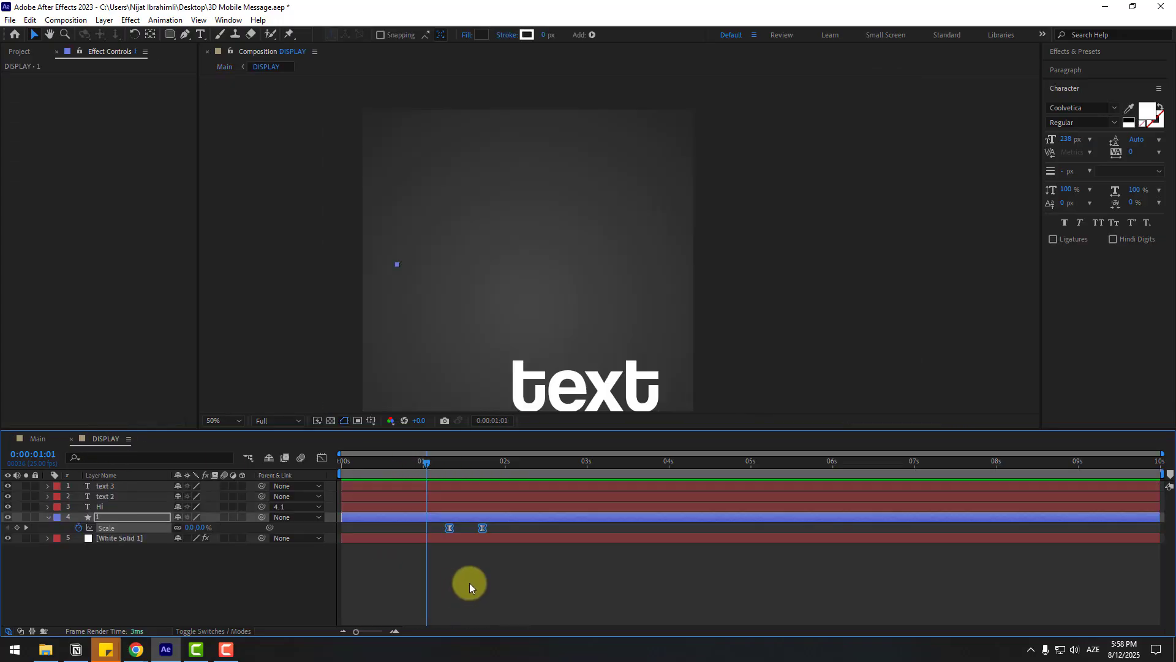
pyautogui.moveTo(448, 529); pyautogui.dragTo(436, 529)
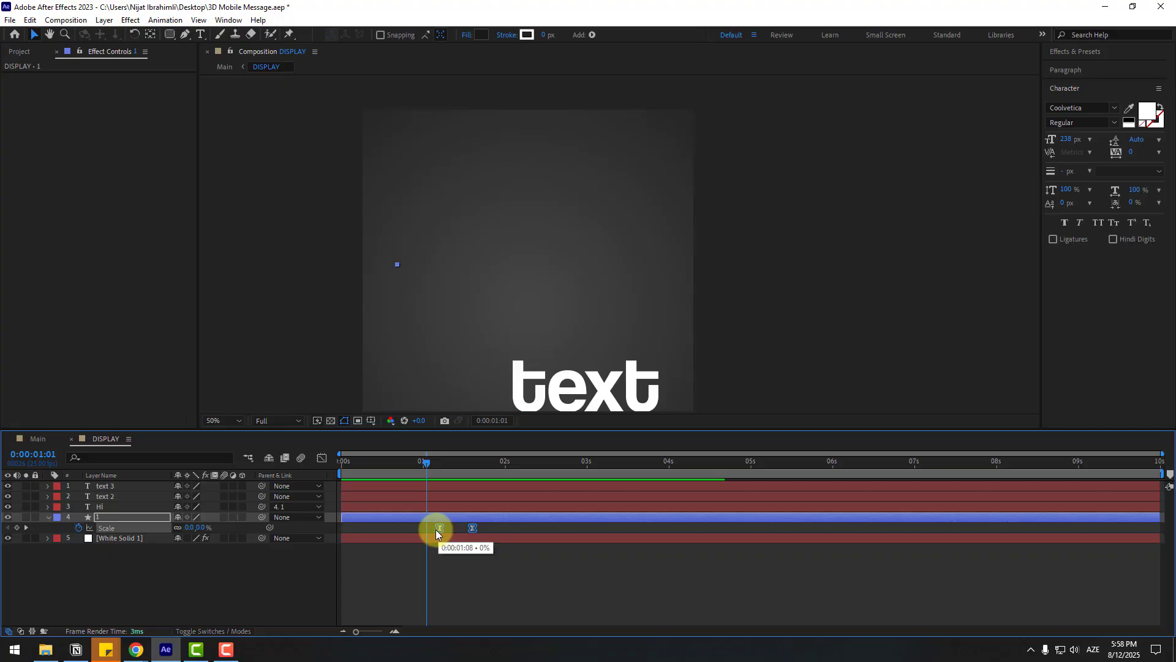
# Start the Main composition's work area at about 0.7 seconds and preview the phone animation
pyautogui.click(37, 438)
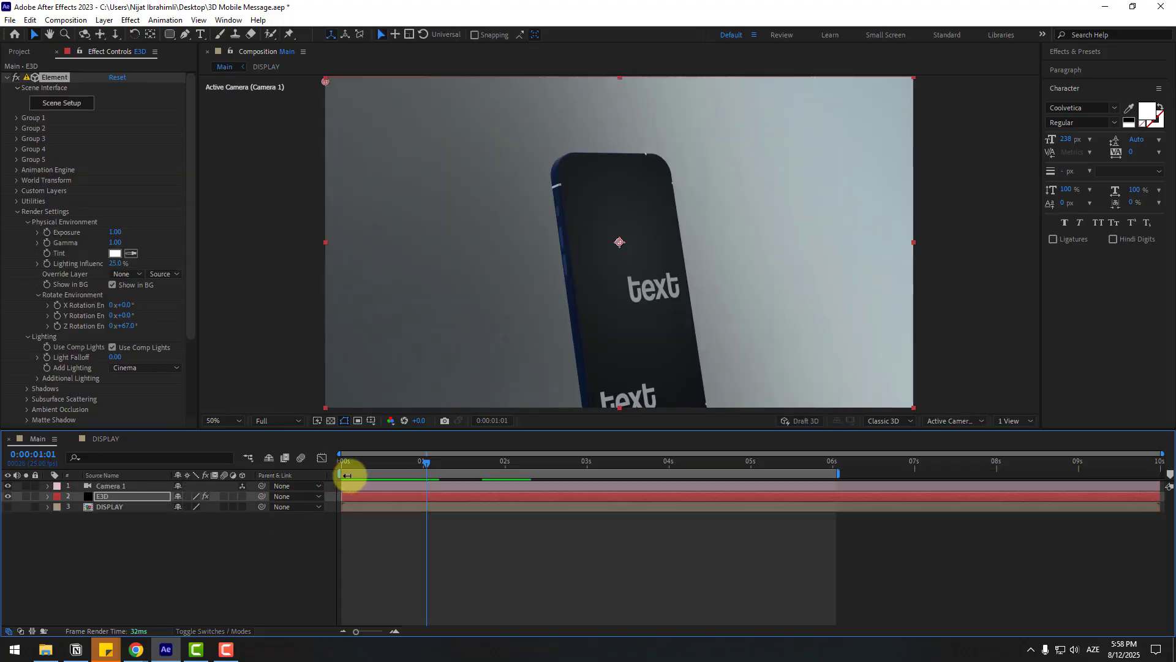
pyautogui.moveTo(345, 476); pyautogui.dragTo(451, 451)
pyautogui.press('space')
pyautogui.click(420, 453)
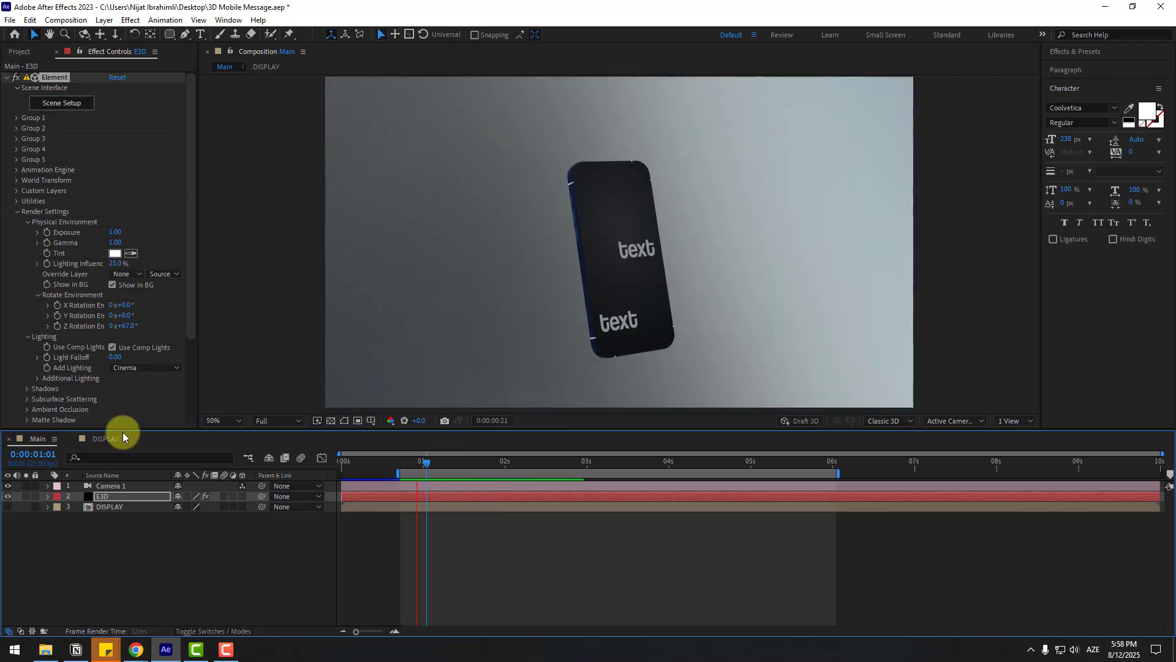
# In the DISPLAY composition, set layer 1's scale keyframe at 0:00:01:14 to 110%
pyautogui.click(117, 436)
pyautogui.click(436, 462)
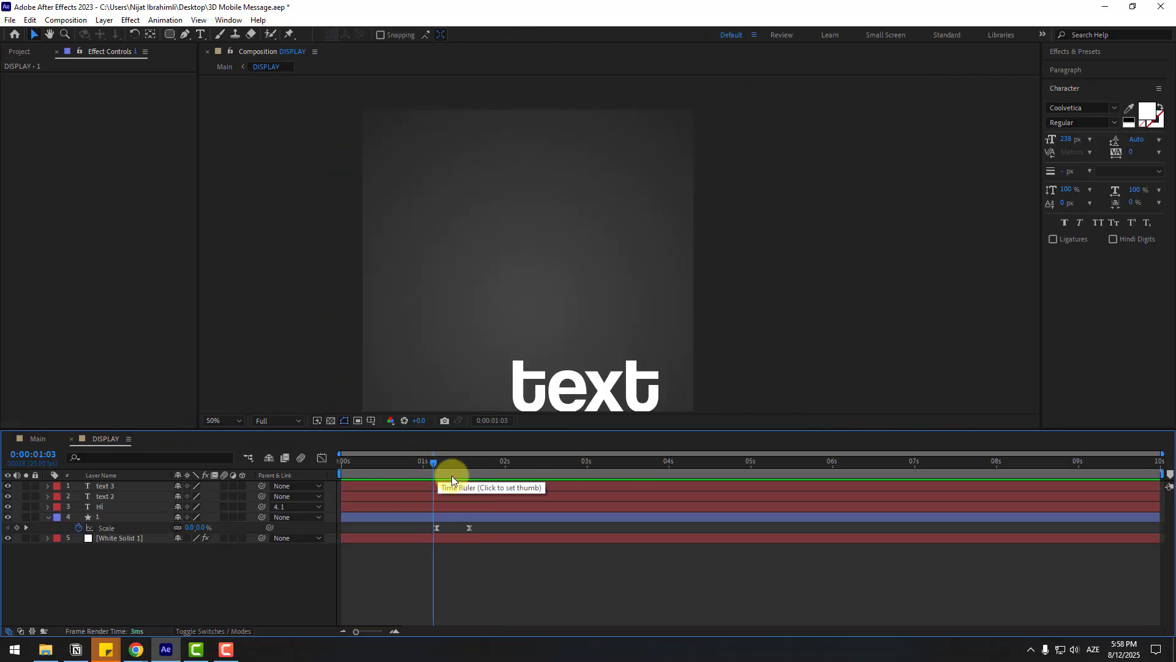
pyautogui.moveTo(436, 464); pyautogui.dragTo(467, 464)
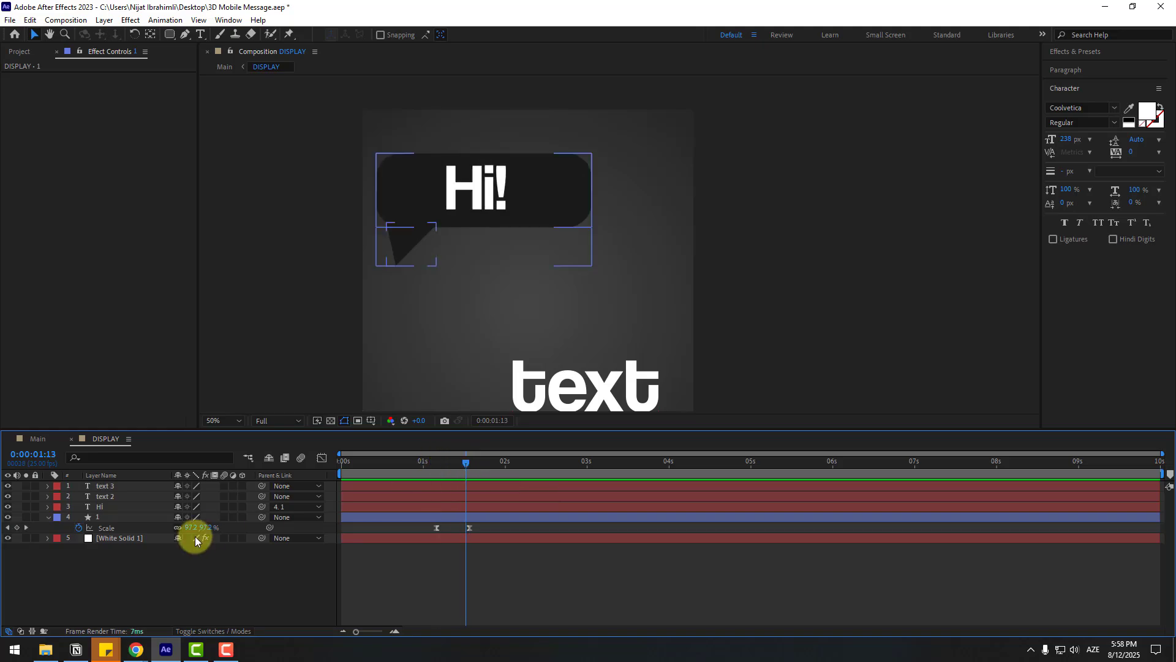
pyautogui.press('pagedown')
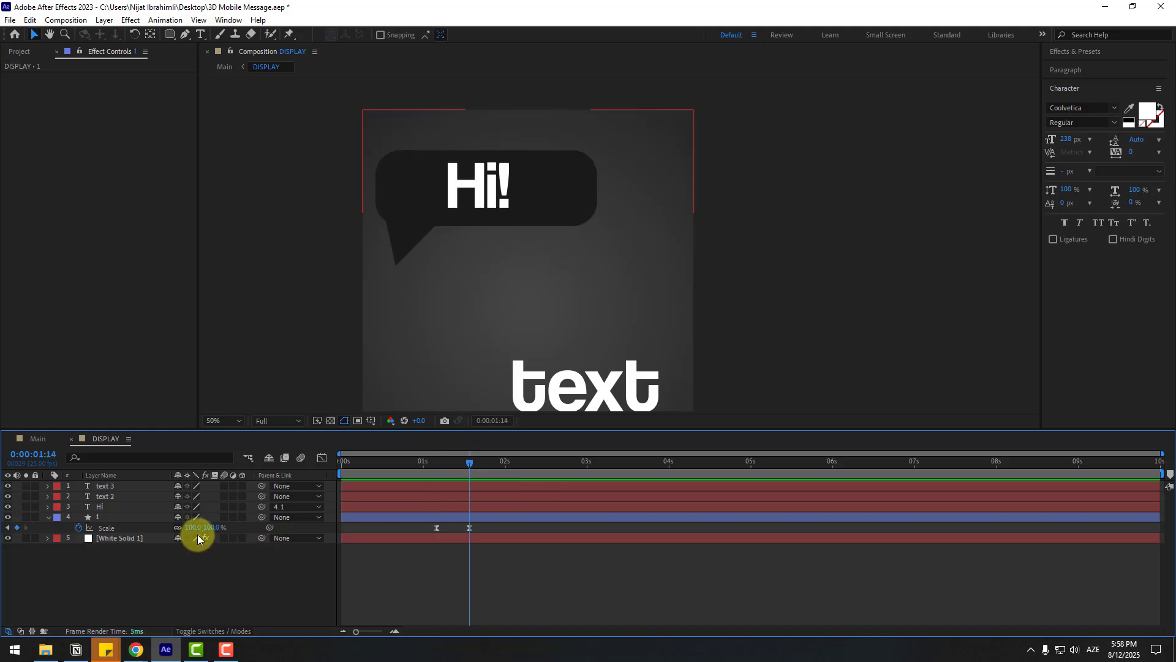
pyautogui.moveTo(197, 534); pyautogui.dragTo(215, 550)
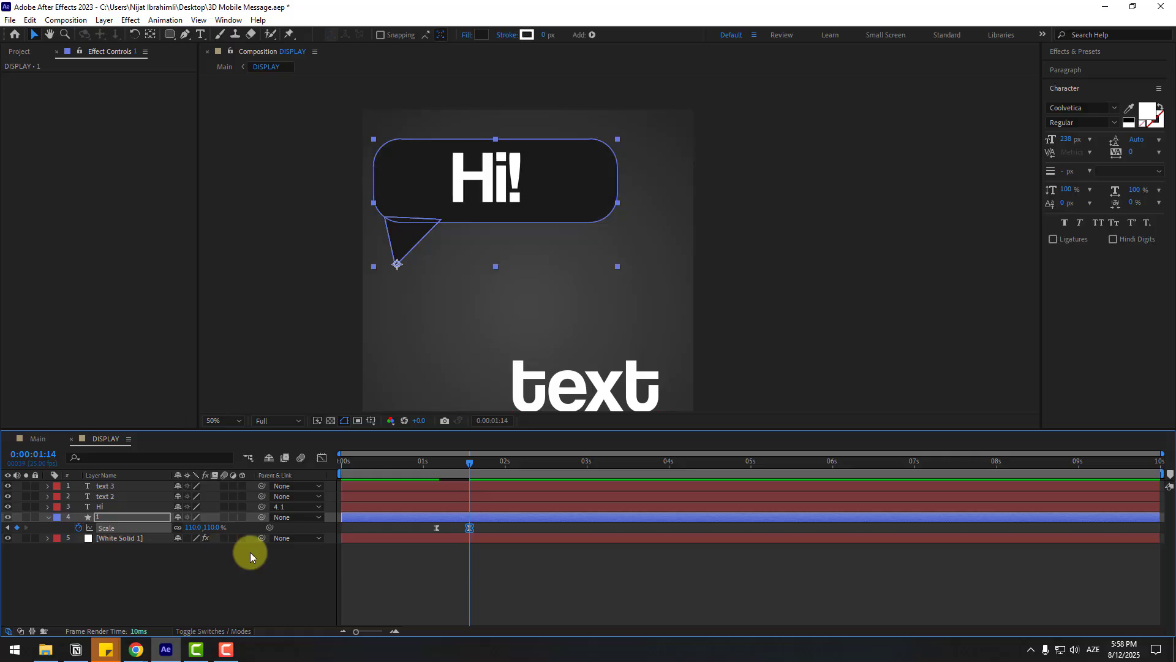
# Add a 95% scale keyframe for layer 1 at 0:00:01:19
pyautogui.press('pagedown')
pyautogui.press('pagedown')
pyautogui.press('pagedown')
pyautogui.press('pagedown')
pyautogui.press('pagedown')
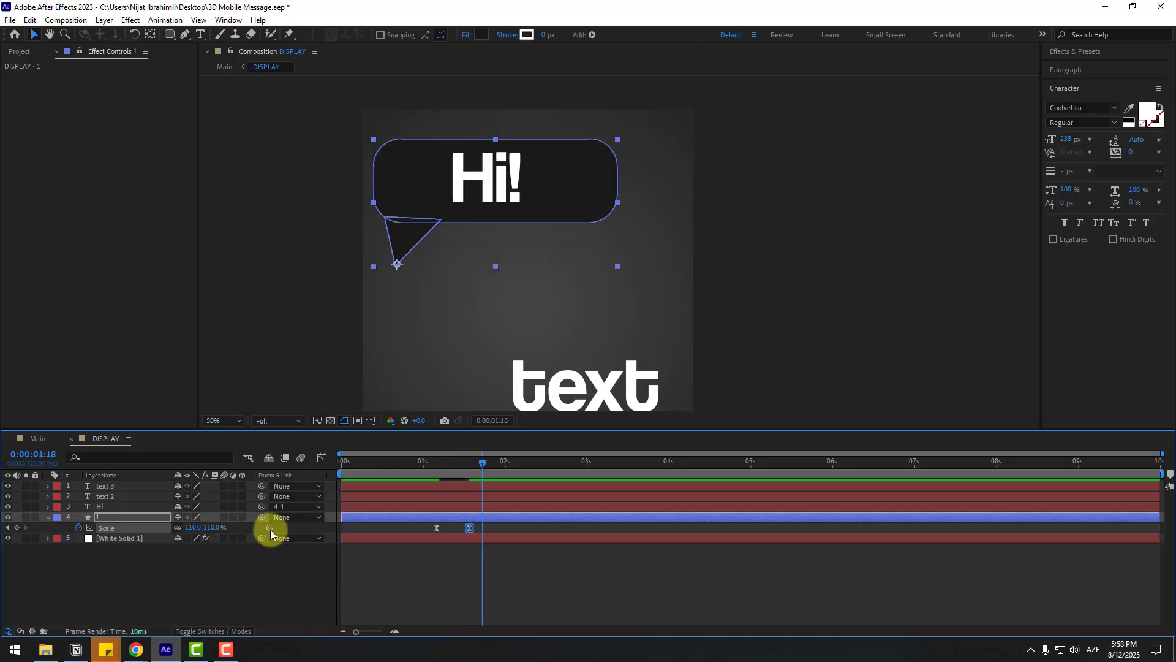
pyautogui.press('Return')
# Add a 105% scale keyframe for layer 1 at 0:00:01:23
pyautogui.press('pagedown')
pyautogui.press('pagedown')
pyautogui.press('pagedown')
pyautogui.press('pagedown')
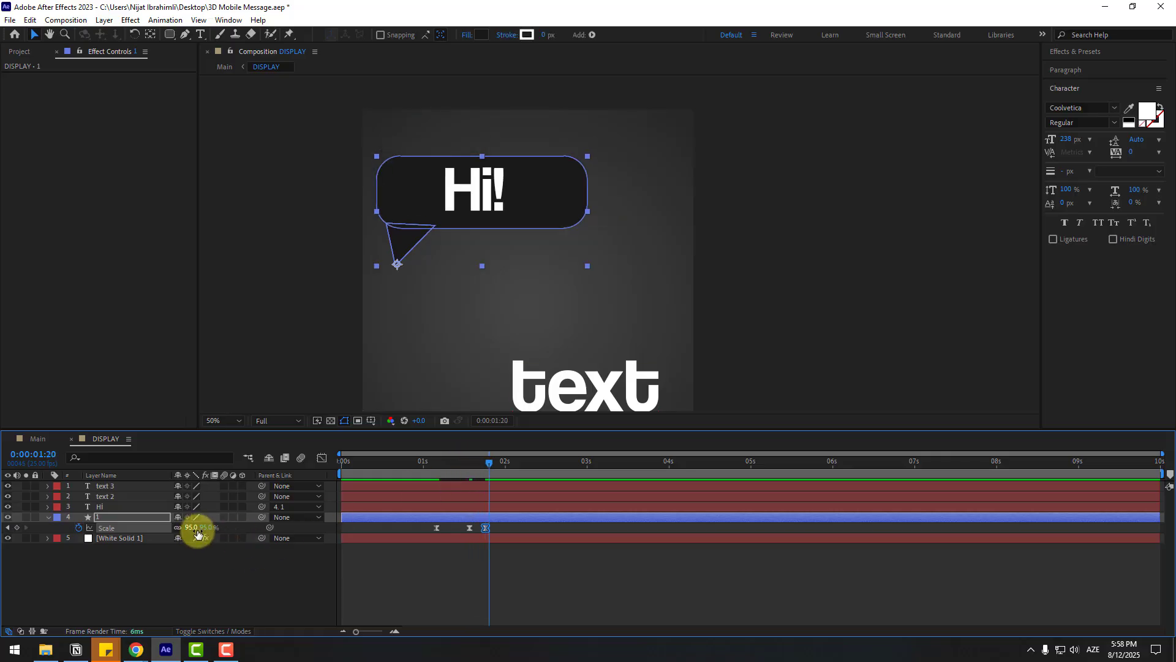
pyautogui.press('Return')
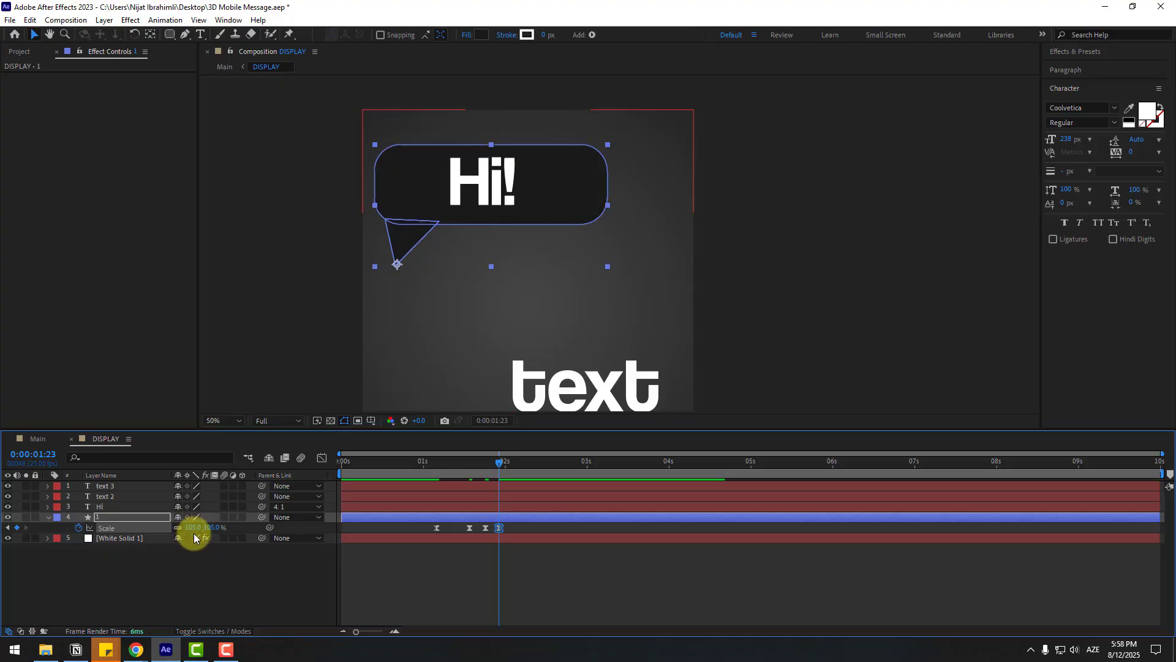
# Add a final 100% scale keyframe for layer 1 at 0:00:02:02
pyautogui.press('pagedown')
pyautogui.press('pagedown')
pyautogui.press('pagedown')
pyautogui.press('pagedown')
pyautogui.write('100')
pyautogui.press('Return')
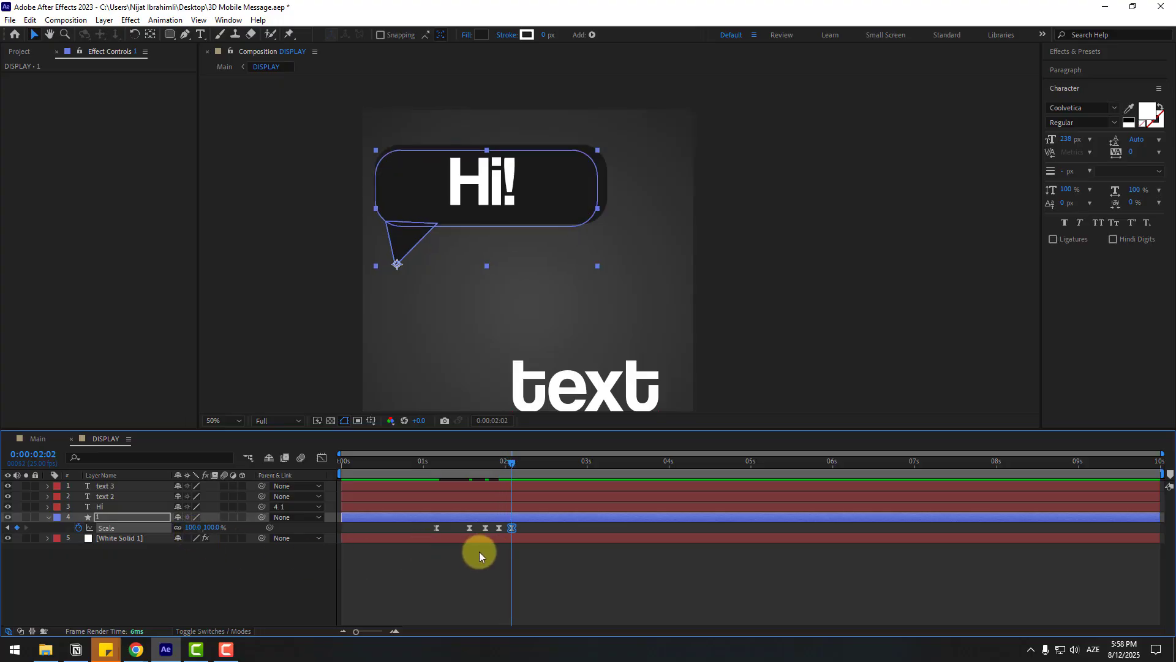
# Start the DISPLAY work area at about 1.1 seconds and shift layer 1's last four scale keyframes four frames earlier, previewing the bounce
pyautogui.press('space')
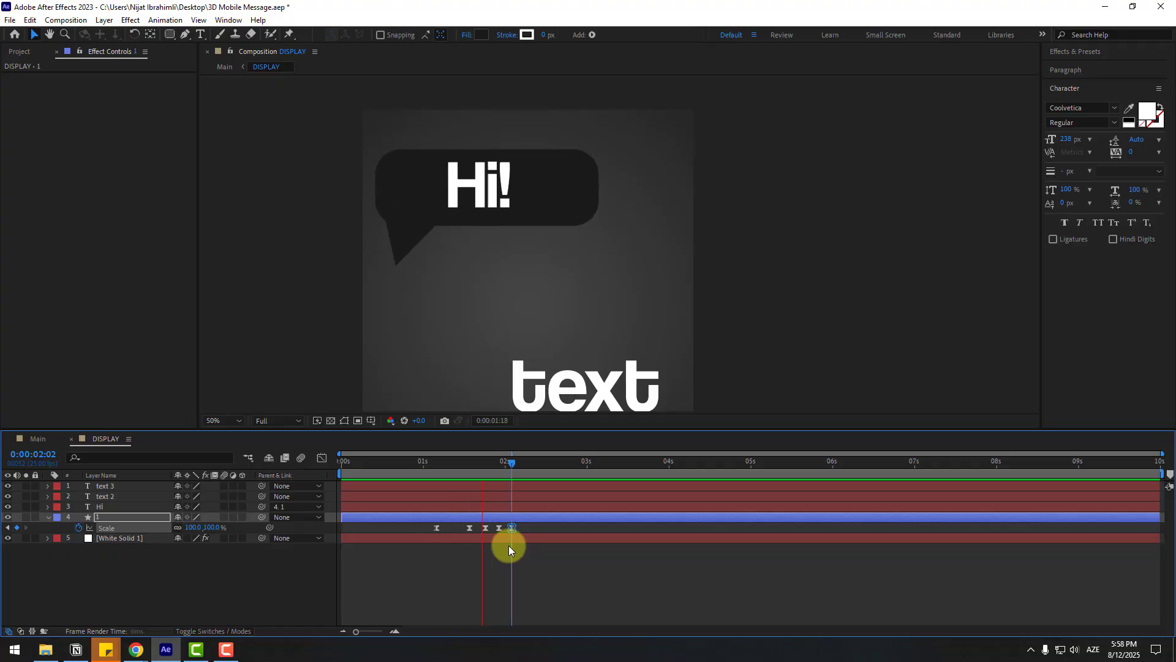
pyautogui.press('space')
pyautogui.moveTo(416, 482); pyautogui.dragTo(432, 481)
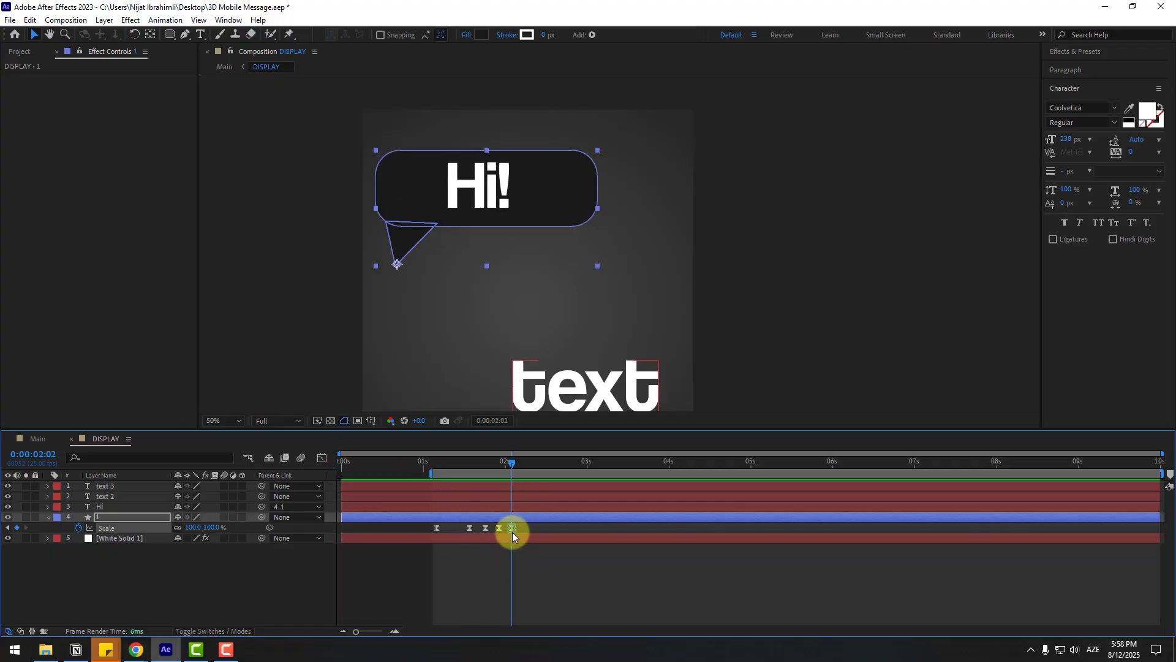
pyautogui.moveTo(520, 533); pyautogui.dragTo(457, 528)
pyautogui.press('space')
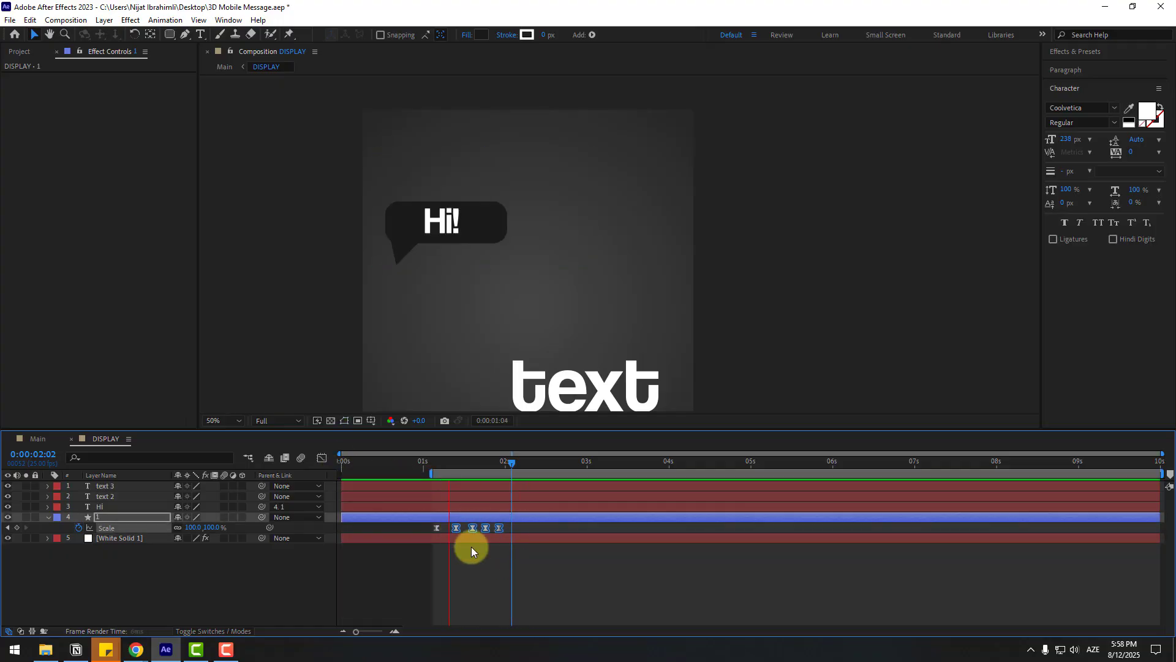
pyautogui.press('space')
# Set layer 1's scale keyframe at 0:00:01:19 to 102% and preview the bounce
pyautogui.moveTo(455, 460); pyautogui.dragTo(487, 465)
pyautogui.click(274, 579)
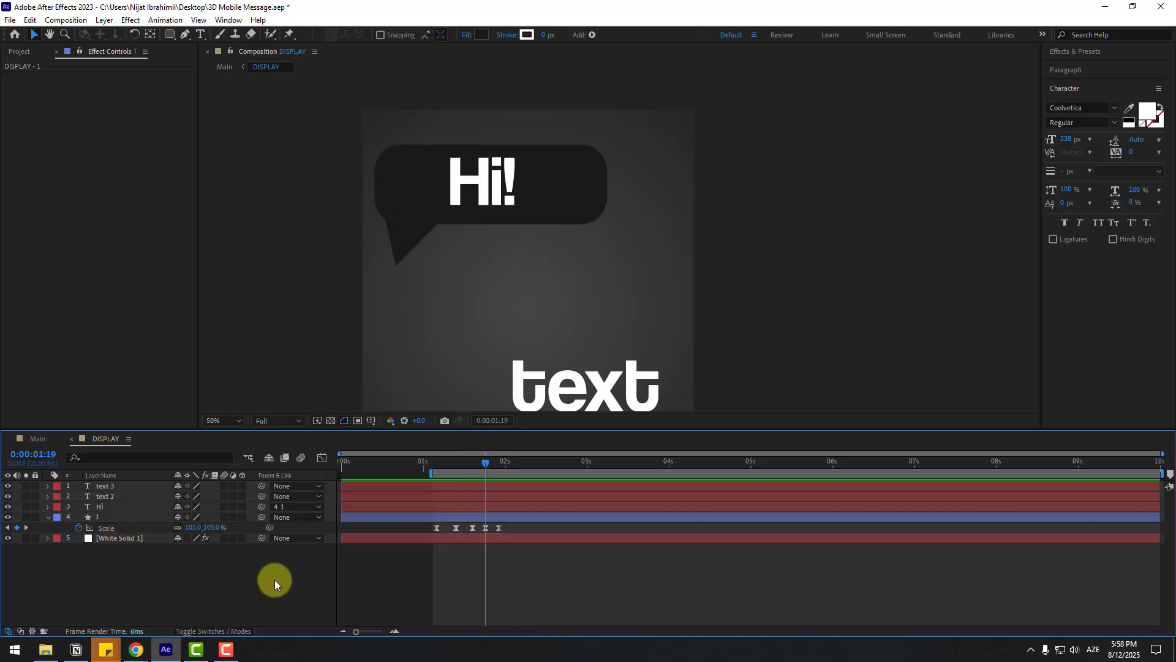
pyautogui.click(194, 528)
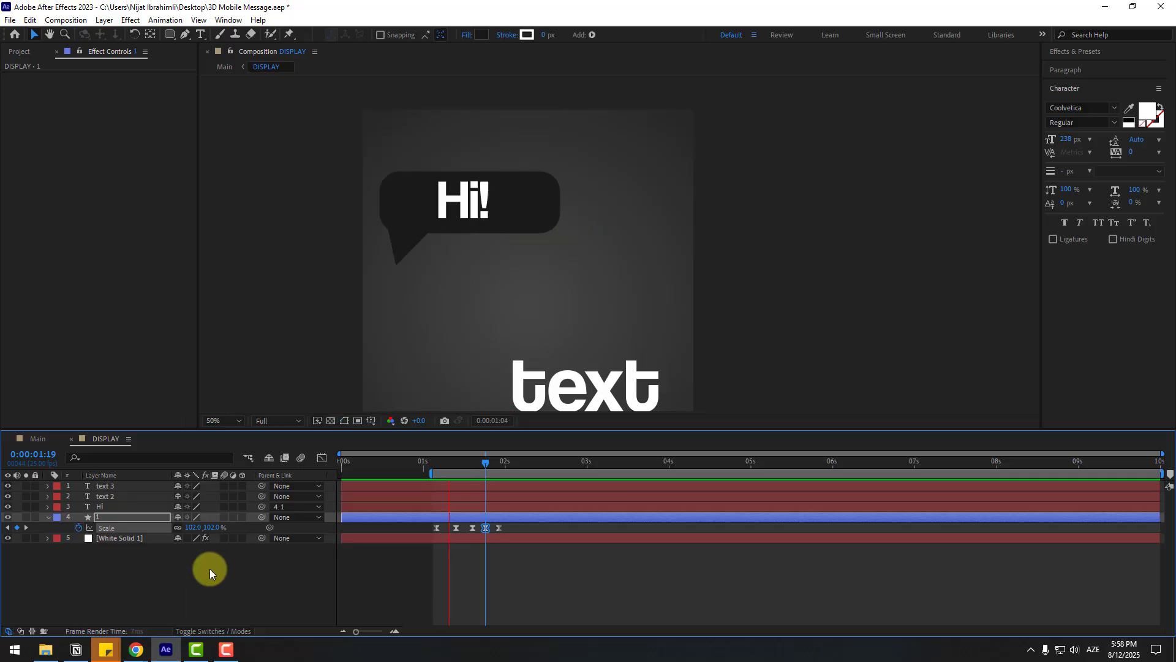
# Preview the bouncing bubble on the phone in the Main composition around 0:00:01:17 and return to DISPLAY
pyautogui.click(32, 439)
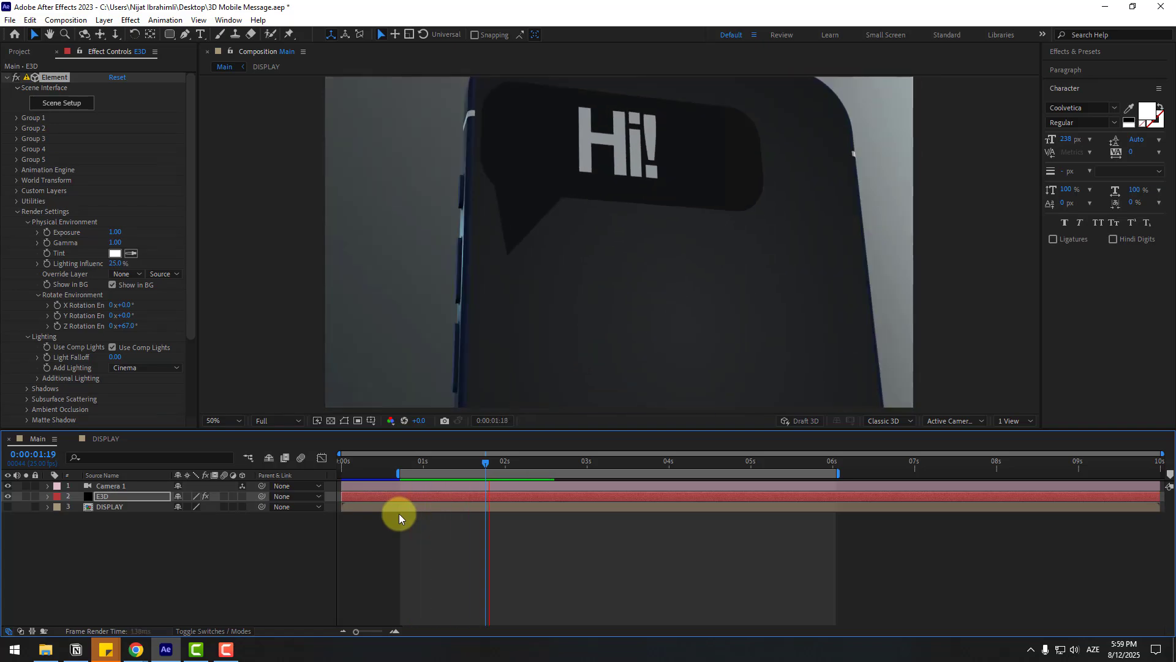
pyautogui.moveTo(469, 459)
pyautogui.mouseDown()
pyautogui.moveTo(419, 461)
pyautogui.moveTo(480, 463)
pyautogui.mouseUp()
pyautogui.click(103, 438)
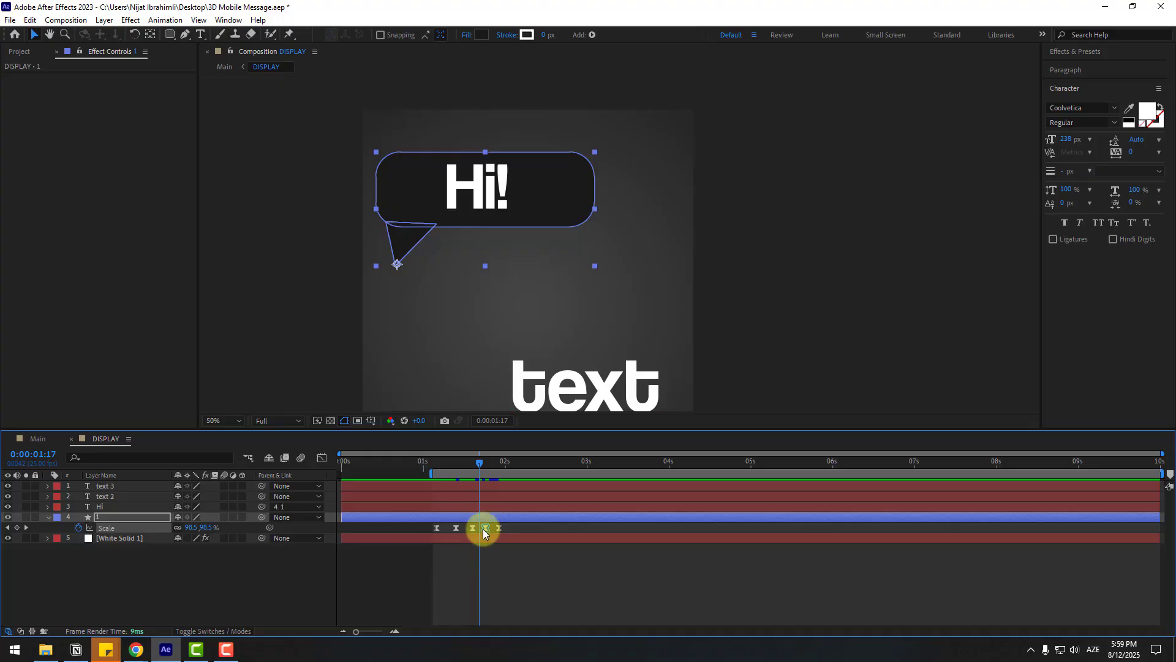
# Create a null object in DISPLAY, position it below the Hi! bubble and parent layer 1 to it
pyautogui.click(239, 598)
pyautogui.rightClick(199, 597)
pyautogui.moveTo(319, 449)
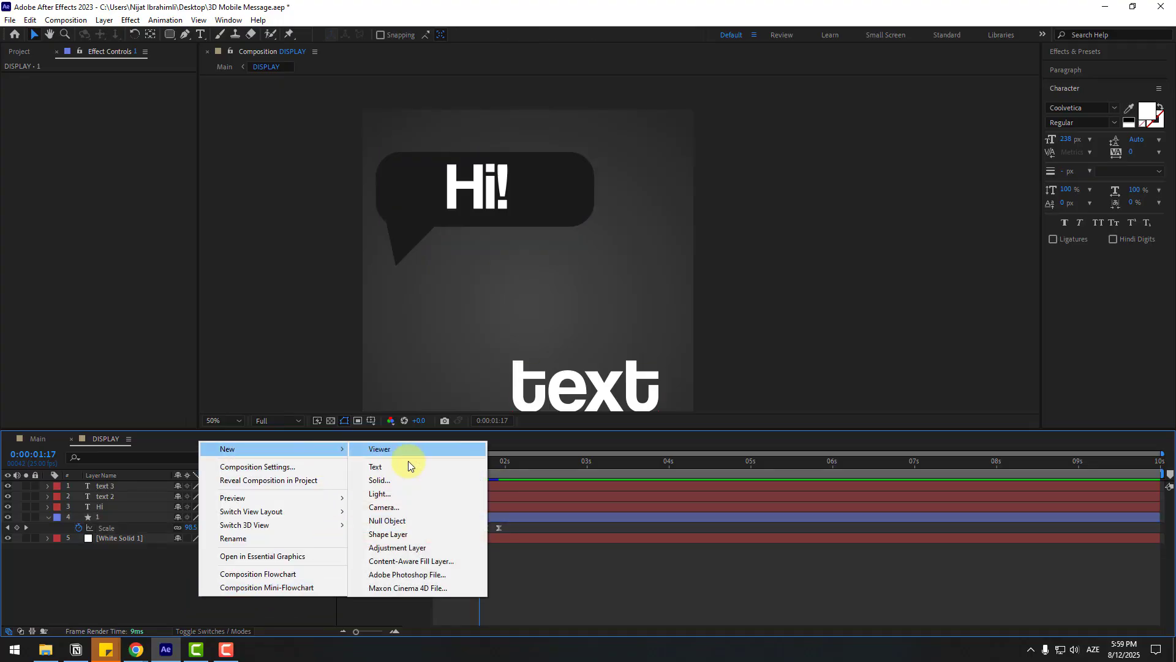
pyautogui.click(387, 522)
pyautogui.moveTo(535, 252); pyautogui.dragTo(571, 241)
pyautogui.click(116, 527)
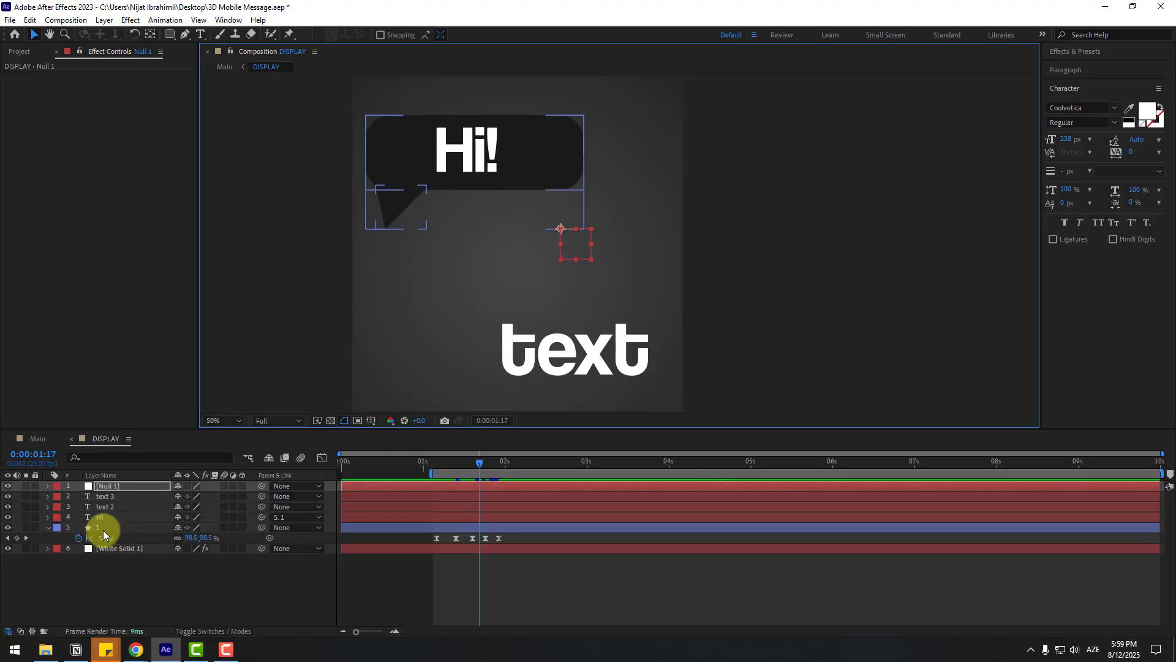
pyautogui.moveTo(262, 528); pyautogui.dragTo(98, 488)
# Scale Null 1 to 71% and move it slightly to reposition the smaller bubble in the upper part of DISPLAY
pyautogui.press('s')
pyautogui.moveTo(188, 496); pyautogui.dragTo(167, 497)
pyautogui.moveTo(570, 244); pyautogui.dragTo(548, 215)
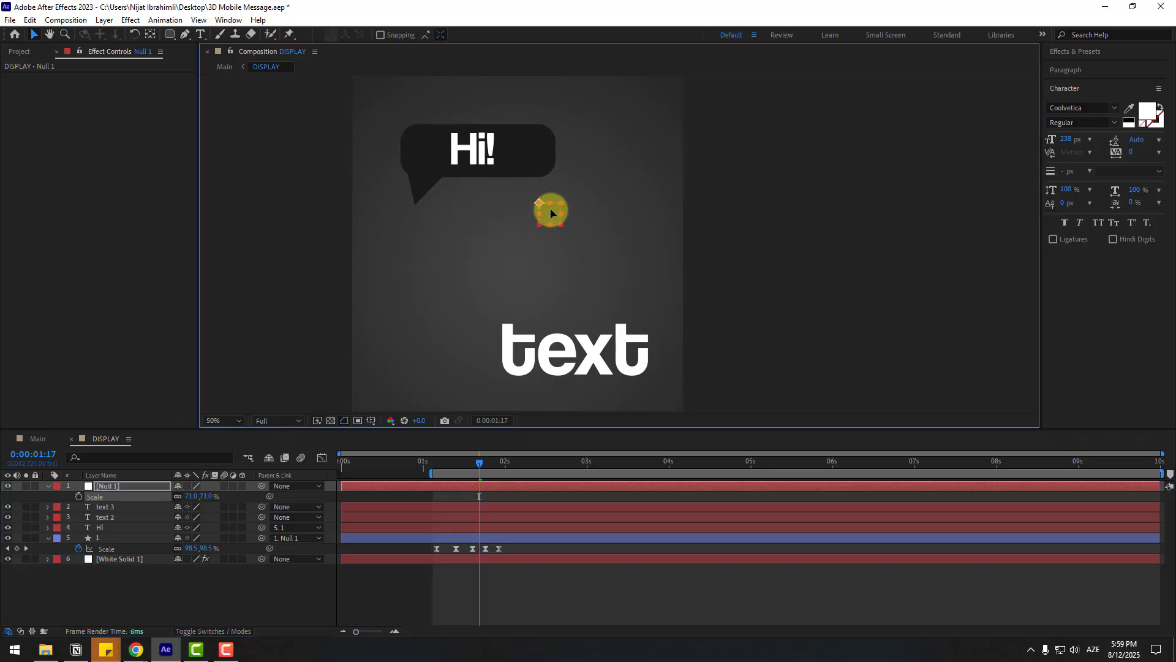
# Preview the resized bubble on the phone in the Main composition around 0:00:01:13 and return to DISPLAY
pyautogui.click(38, 439)
pyautogui.moveTo(400, 462); pyautogui.dragTo(470, 461)
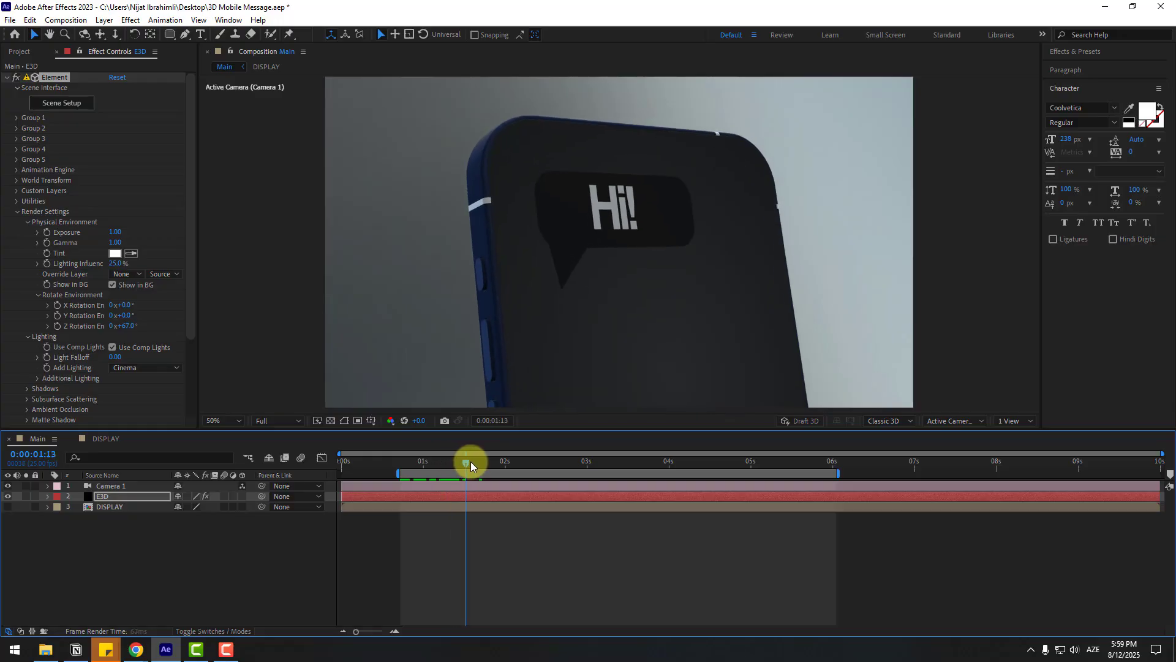
pyautogui.click(104, 439)
# Set layer 1's Rectangle 1 path size to 1015 by 248 and shift the Hi! text toward the widened bubble's centre
pyautogui.click(85, 580)
pyautogui.click(70, 571)
pyautogui.click(68, 570)
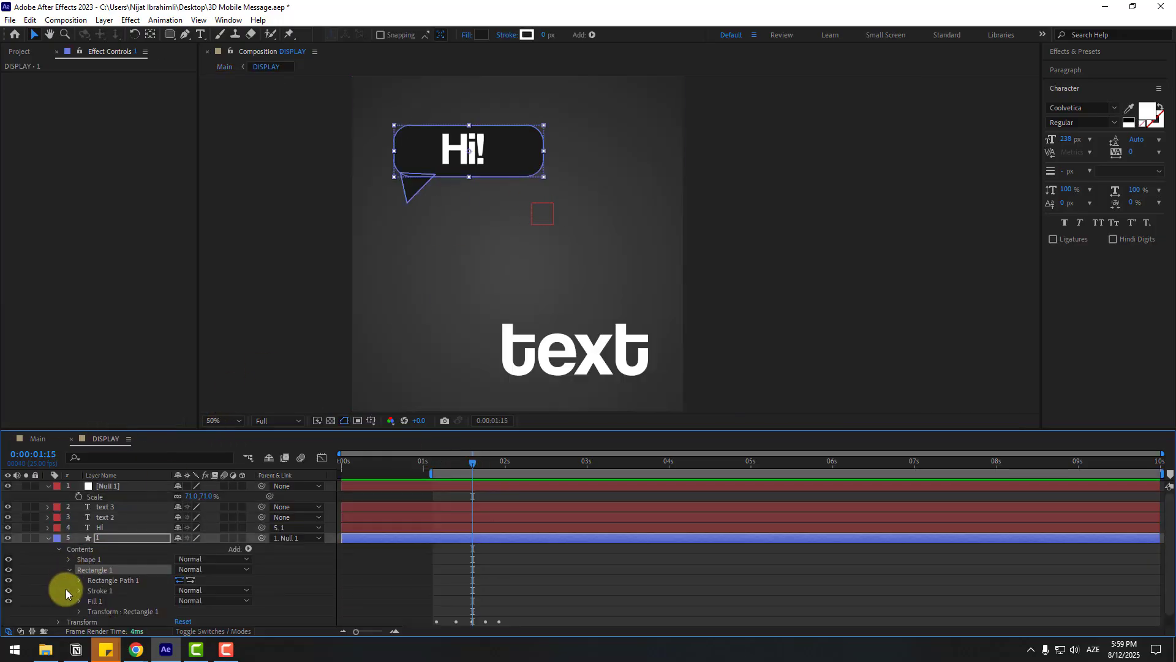
pyautogui.click(78, 580)
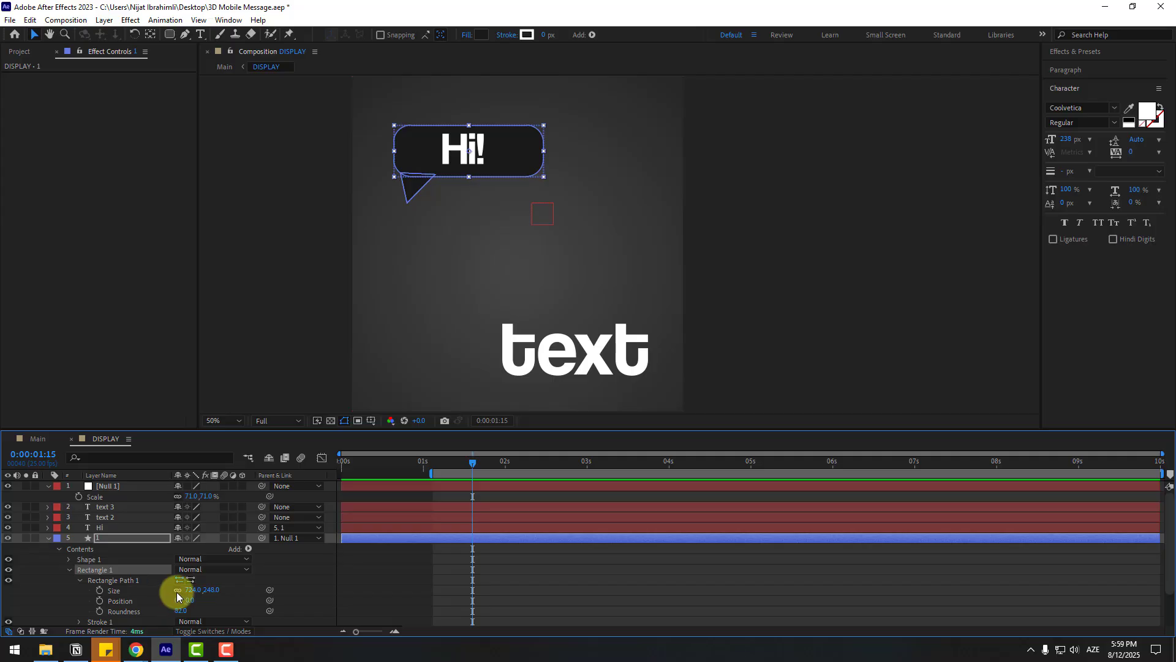
pyautogui.moveTo(192, 593); pyautogui.dragTo(380, 587)
pyautogui.click(454, 152)
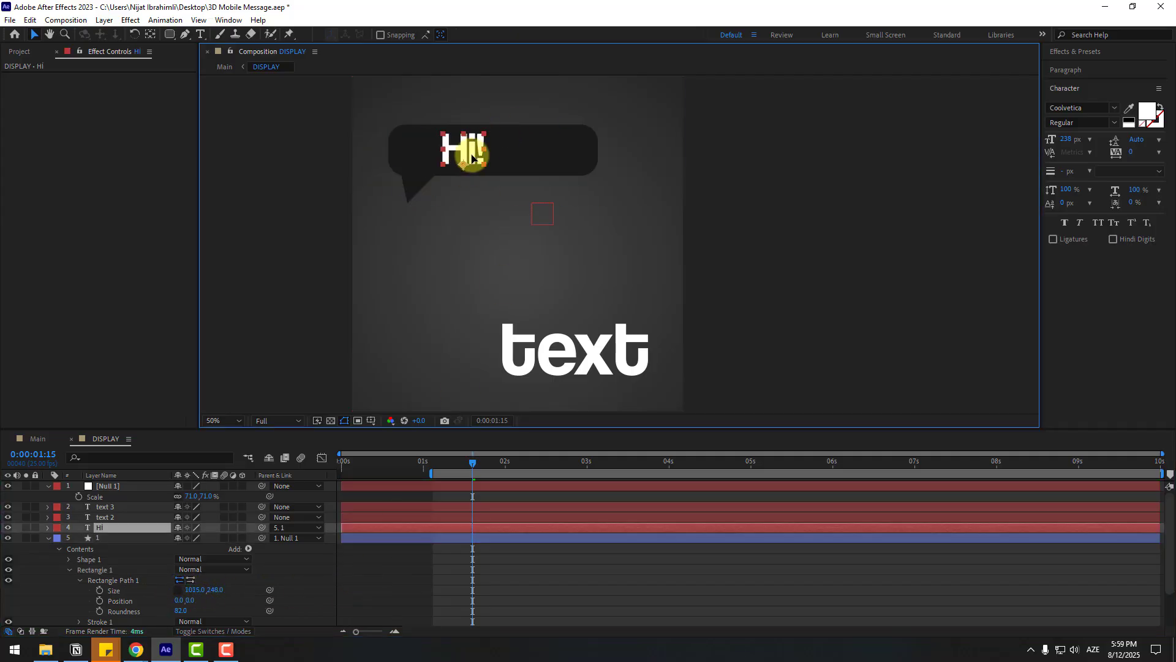
# Preview the widened Hi! bubble on the phone in the Main composition and return to DISPLAY
pyautogui.click(25, 440)
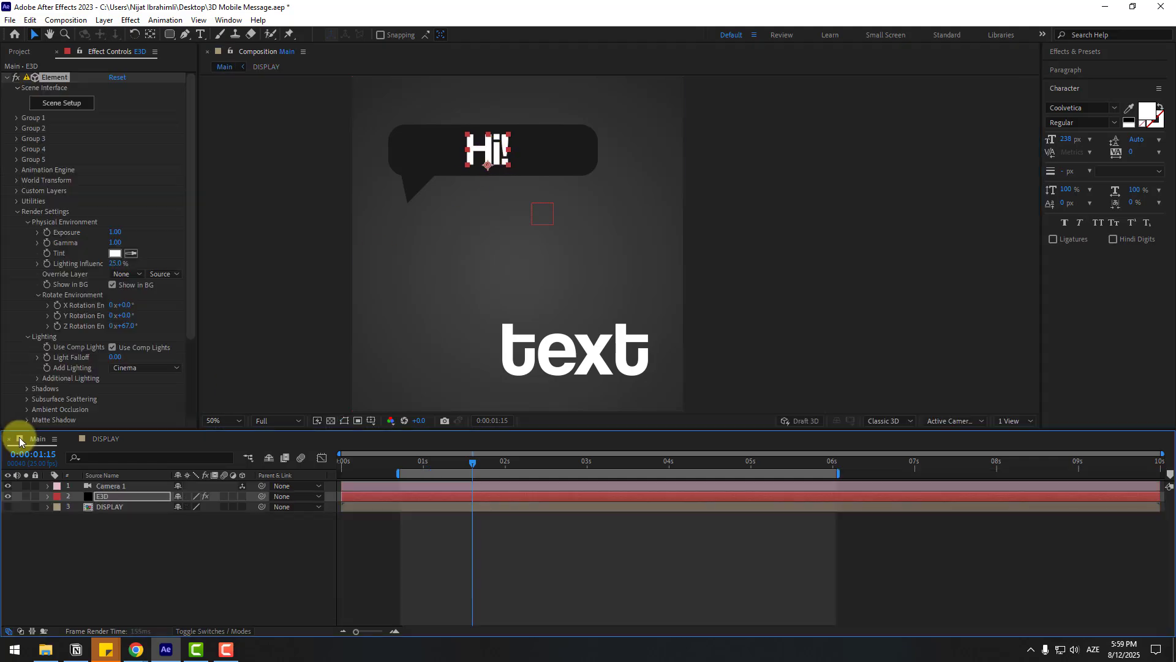
pyautogui.moveTo(402, 459); pyautogui.dragTo(457, 457)
pyautogui.click(106, 439)
# Duplicate bubble layer 1 and place the copy lower and further right, below the Hi! bubble
pyautogui.click(96, 506)
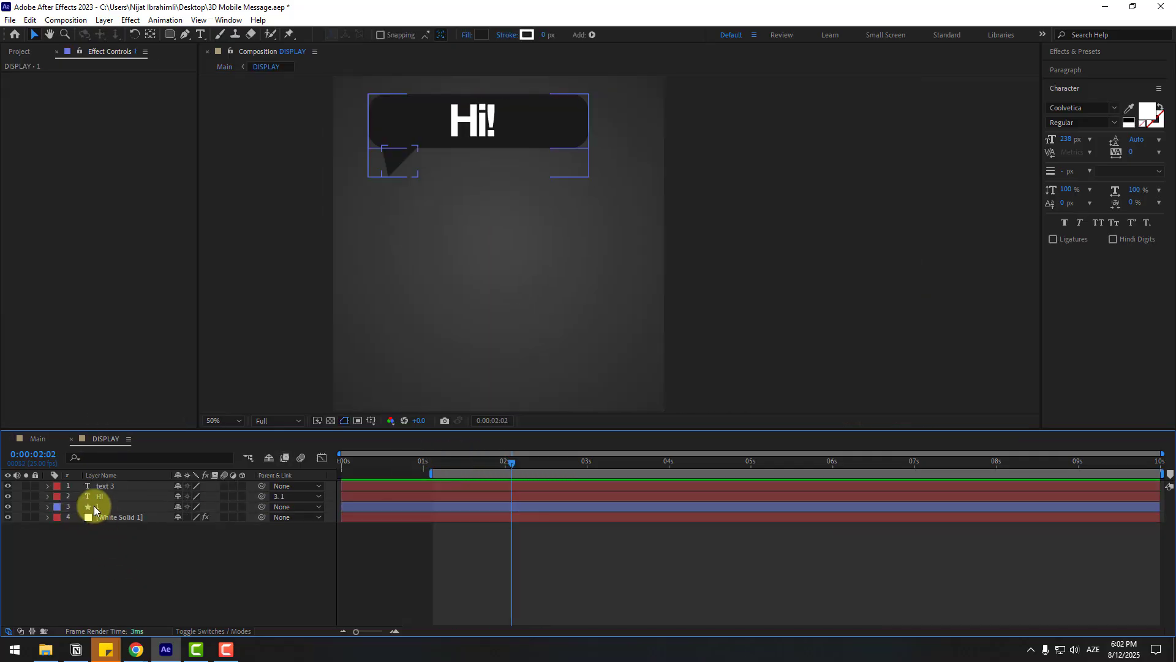
pyautogui.hotkey('ctrl', 'd')
pyautogui.moveTo(388, 174); pyautogui.dragTo(452, 293)
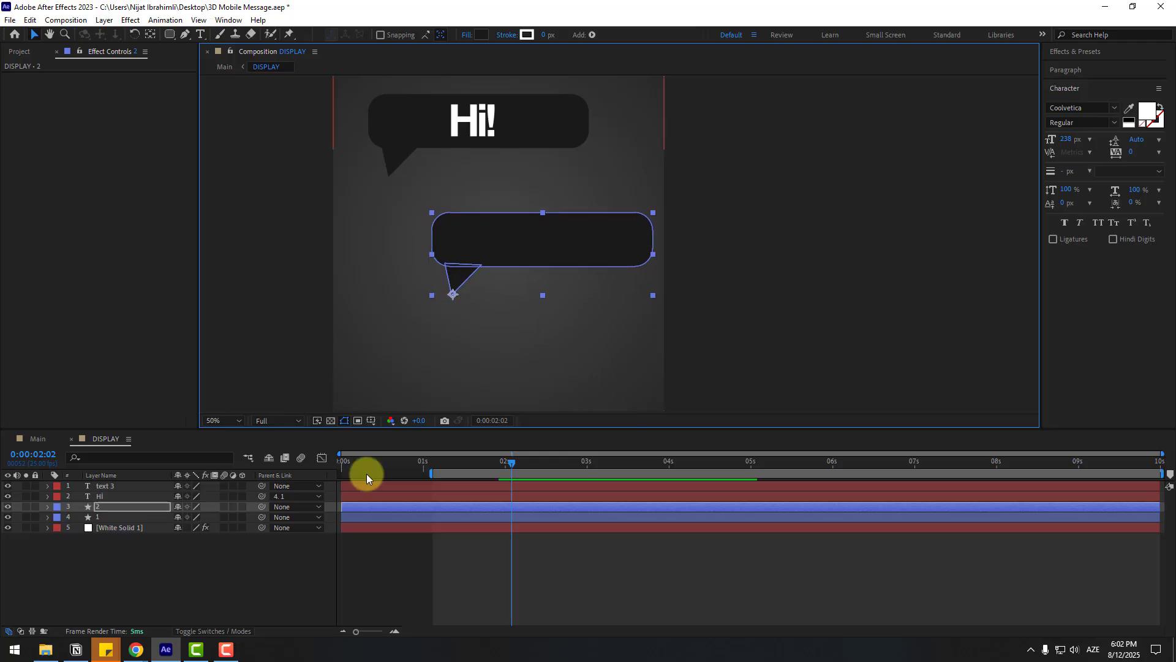
# Move layer 2's tail, Shape 1, horizontally to the right end of its bubble
pyautogui.click(48, 506)
pyautogui.click(58, 518)
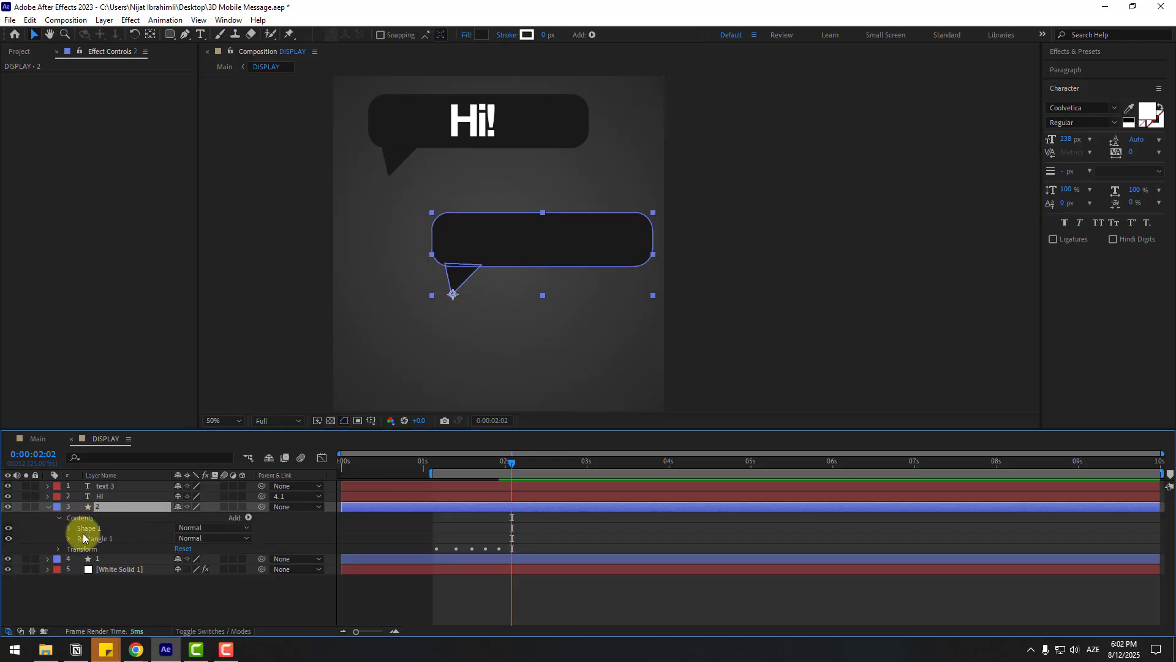
pyautogui.click(88, 531)
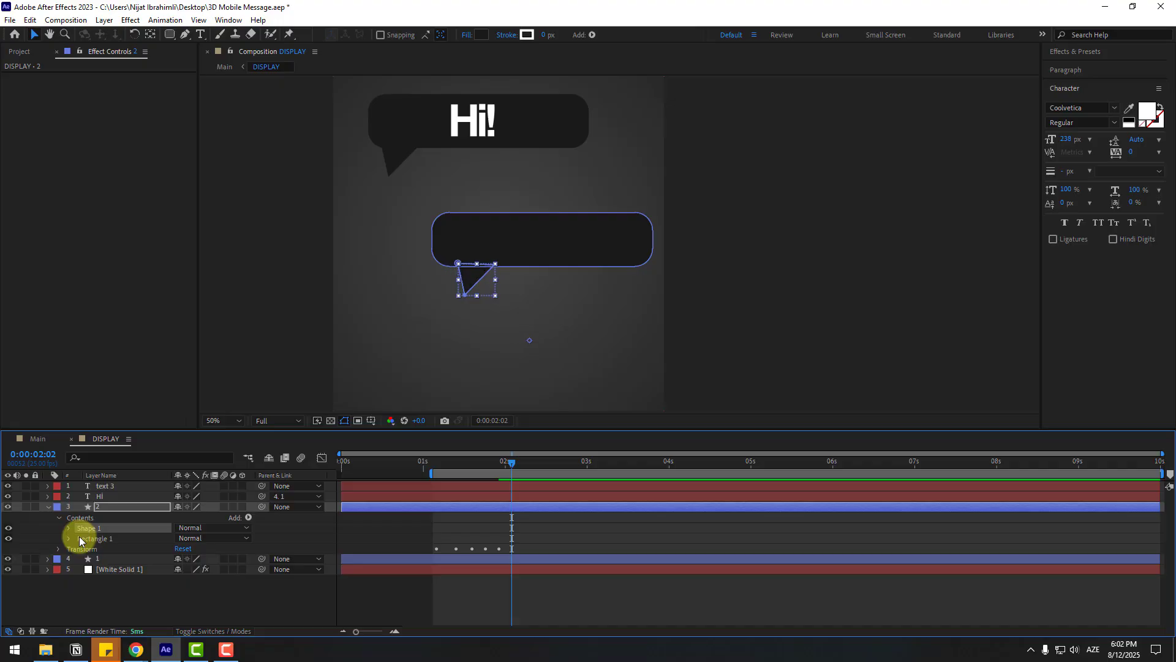
pyautogui.hotkey('shift', 'Right')
pyautogui.hotkey('shift', 'Right')
pyautogui.hotkey('shift', 'Right')
pyautogui.hotkey('shift', 'Right')
pyautogui.hotkey('shift', 'Right')
pyautogui.hotkey('shift', 'Right')
pyautogui.hotkey('shift', 'Right')
pyautogui.hotkey('shift', 'Right')
pyautogui.hotkey('shift', 'Right')
pyautogui.hotkey('shift', 'Right')
pyautogui.hotkey('shift', 'Right')
pyautogui.hotkey('shift', 'Right')
pyautogui.hotkey('shift', 'Right')
pyautogui.hotkey('shift', 'Right')
pyautogui.hotkey('shift', 'Right')
pyautogui.hotkey('shift', 'Right')
pyautogui.hotkey('shift', 'Right')
pyautogui.hotkey('shift', 'Right')
pyautogui.hotkey('shift', 'Right')
pyautogui.hotkey('shift', 'Right')
pyautogui.click(629, 300)
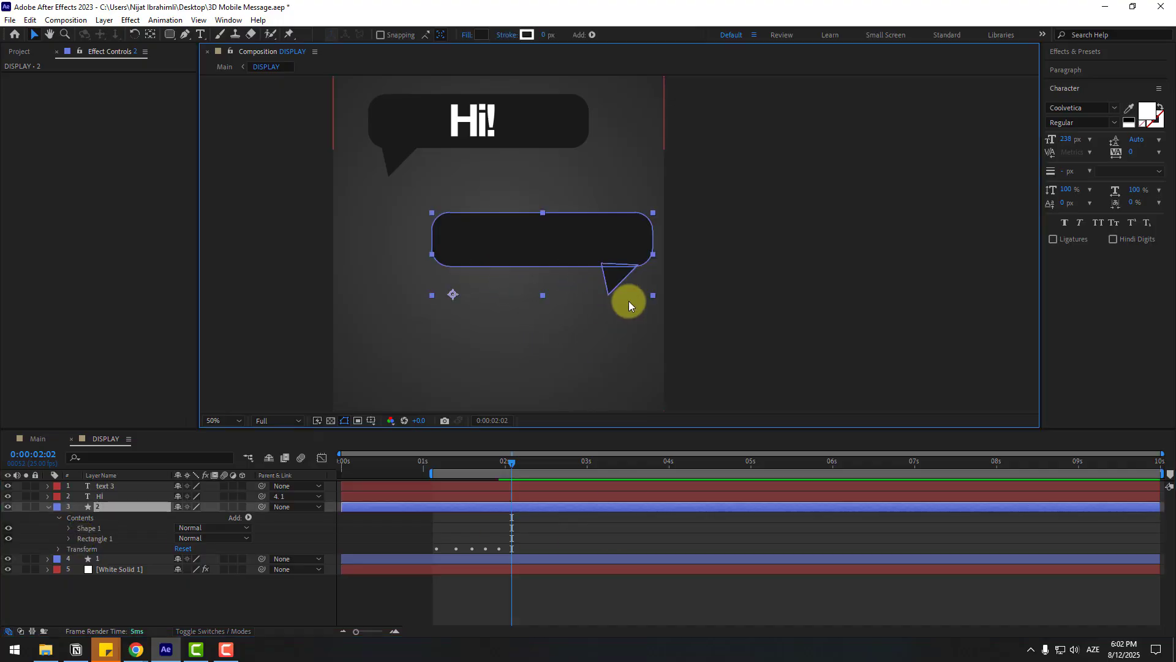
# Move the tip of layer 2's tail to the right so it slants the other way, and preview the bubble animation around 0:00:01:13
pyautogui.scroll(4, 629, 300)
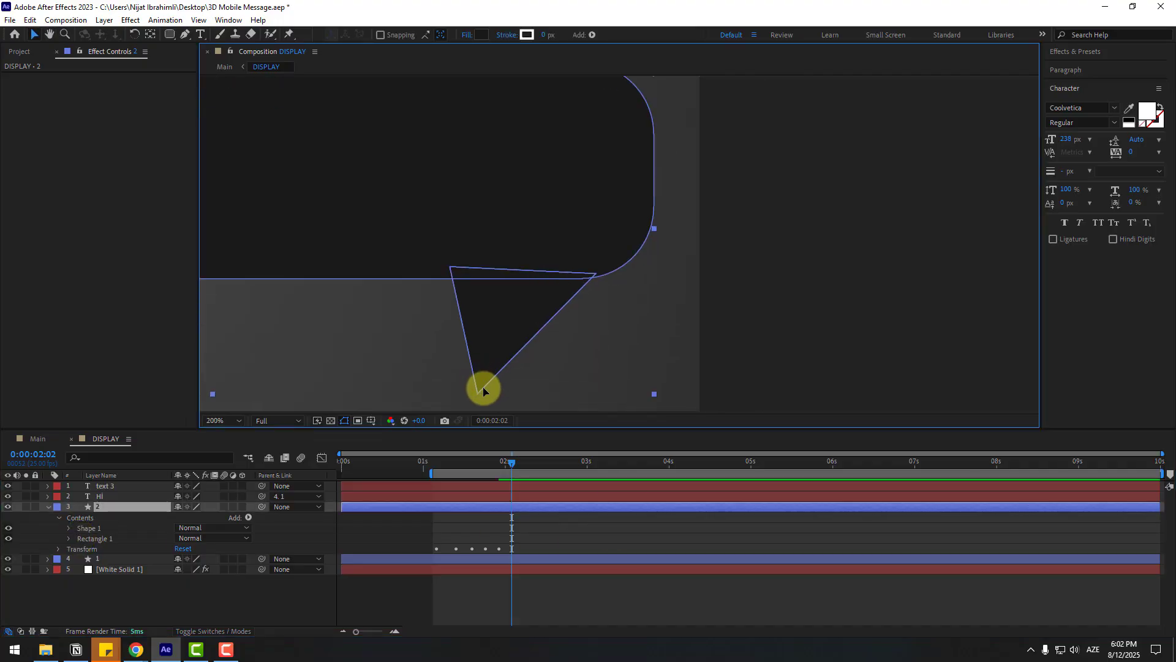
pyautogui.click(481, 395)
pyautogui.moveTo(481, 396); pyautogui.dragTo(548, 401)
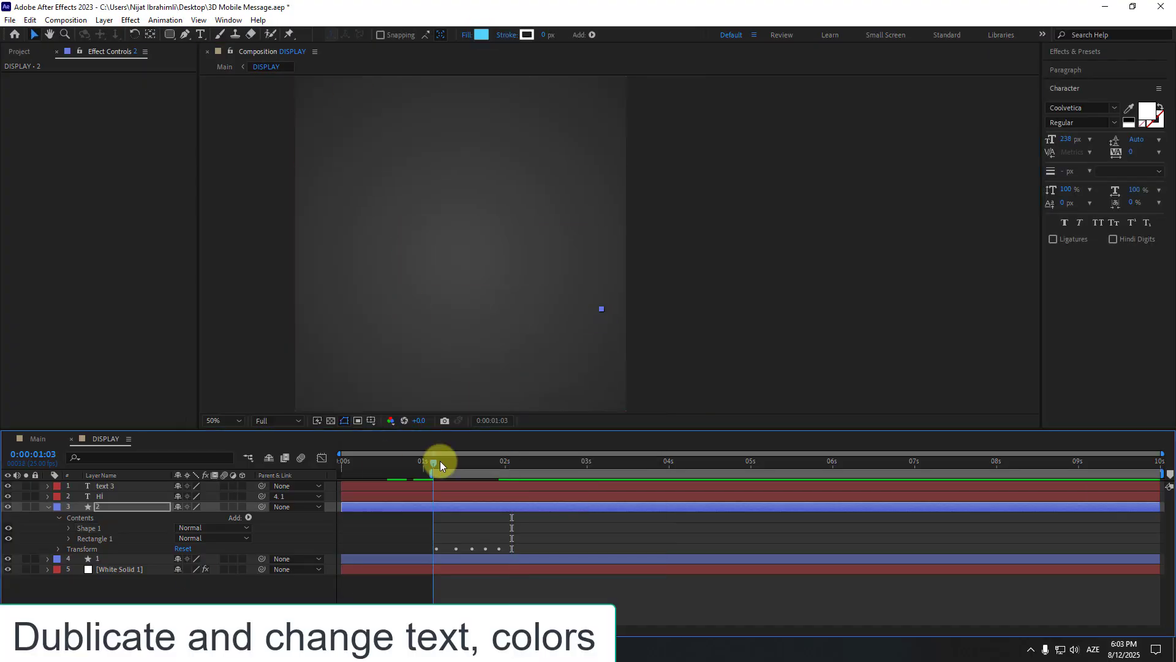
pyautogui.moveTo(440, 461); pyautogui.dragTo(472, 467)
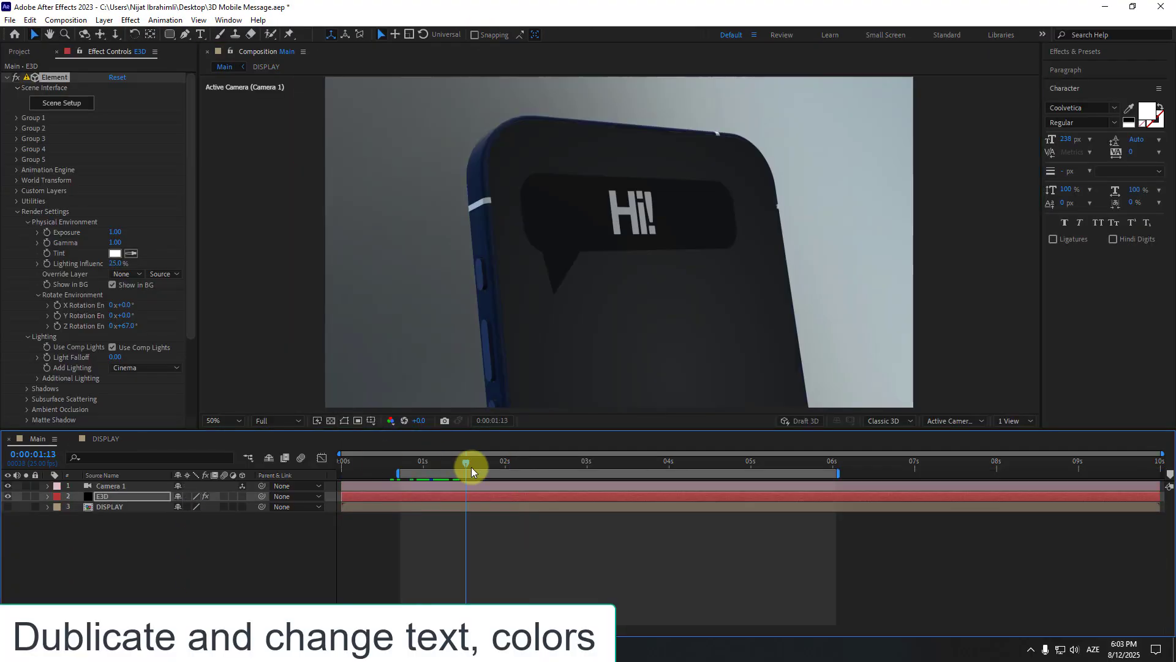